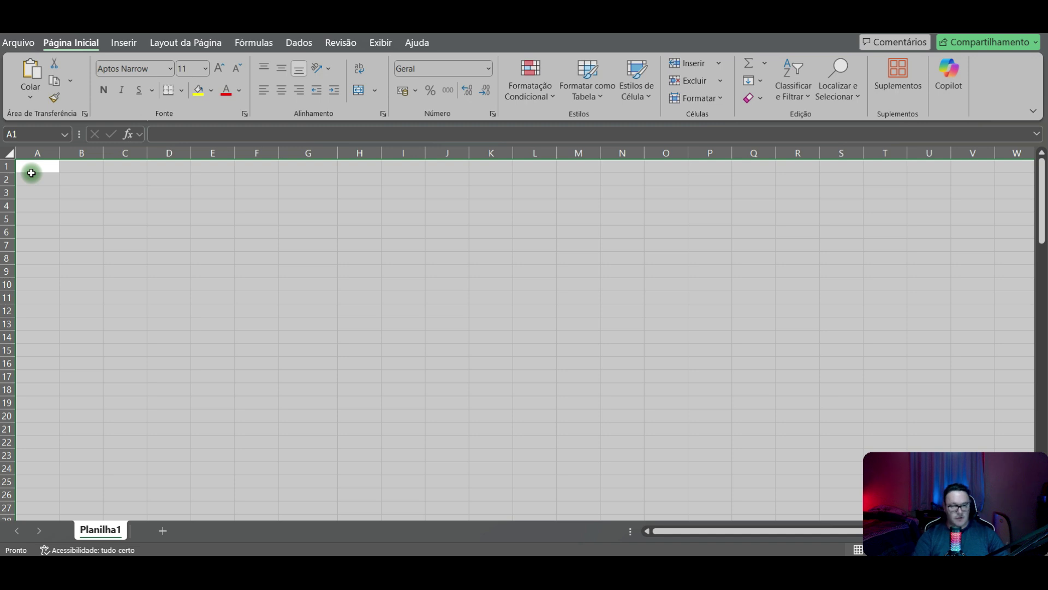
Step: Enter the label H3PO4 in cell A1 and its concentration 0,1000 in B1
click(31, 172)
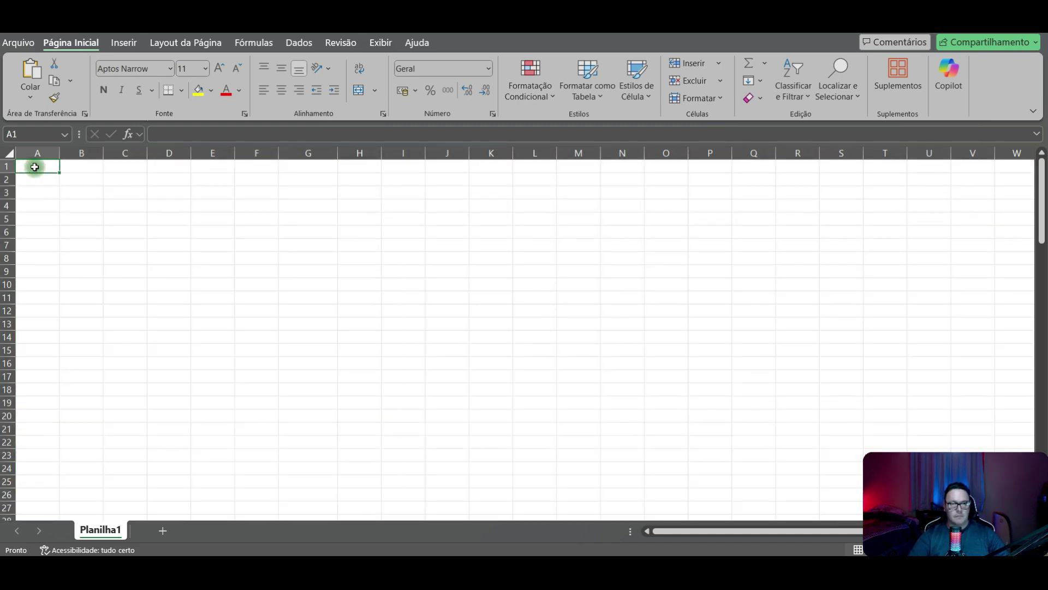
text(H3)
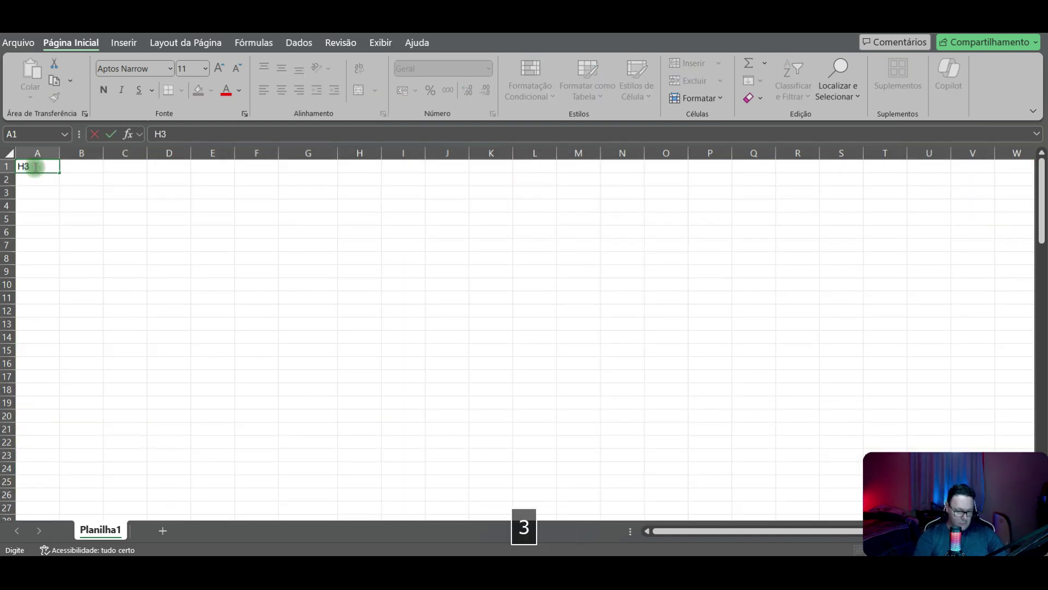
text(P())
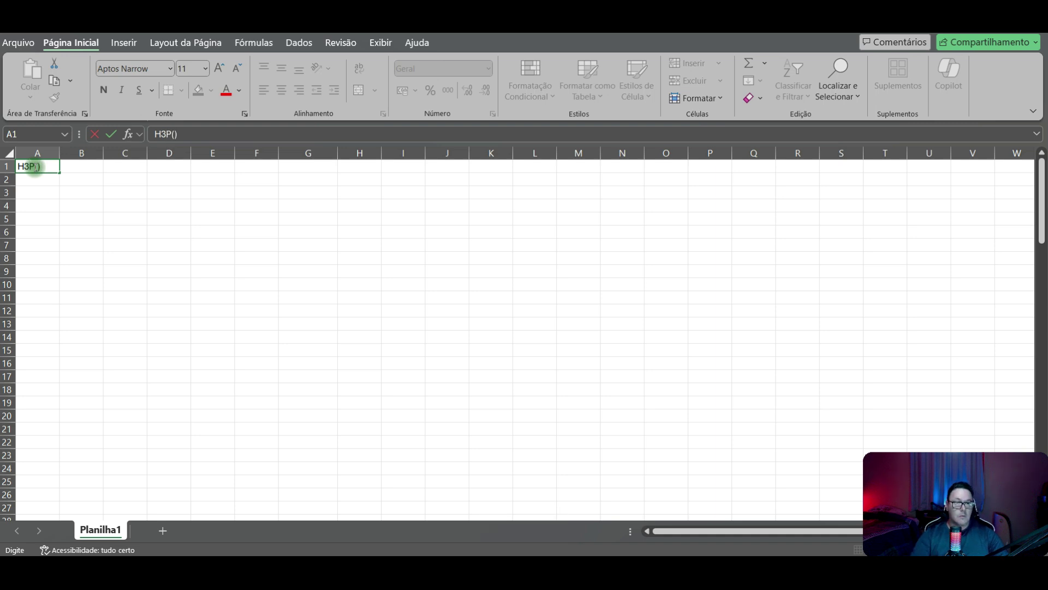
key(BackSpace)
key(BackSpace)
text(O4)
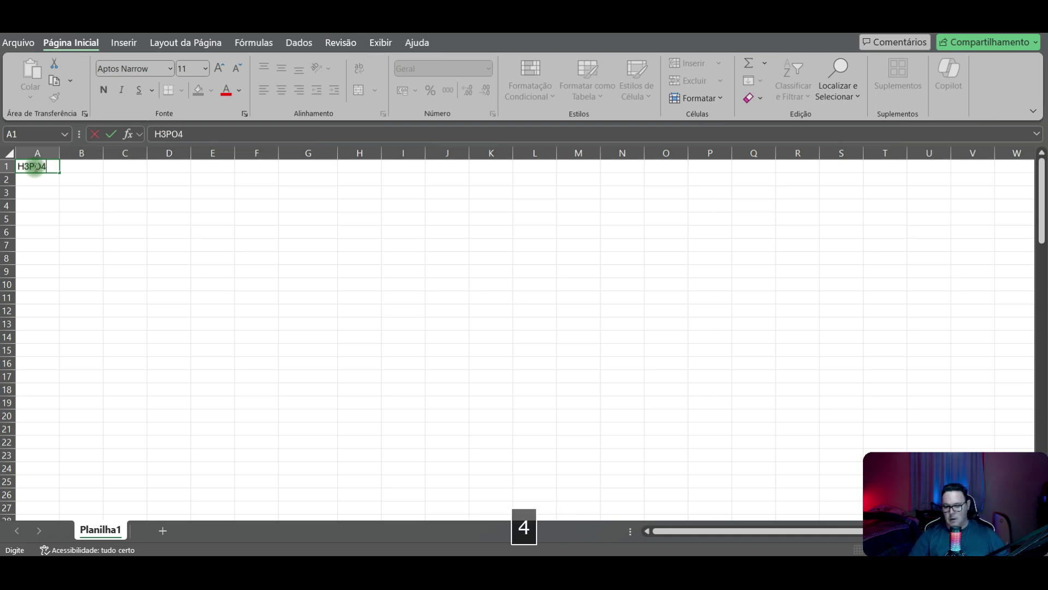
key(Tab)
text(0,1000)
key(Return)
Step: Enter the label V in cell A2 and the volume 10,00 in B2
key(Down)
key(Left)
key(Up)
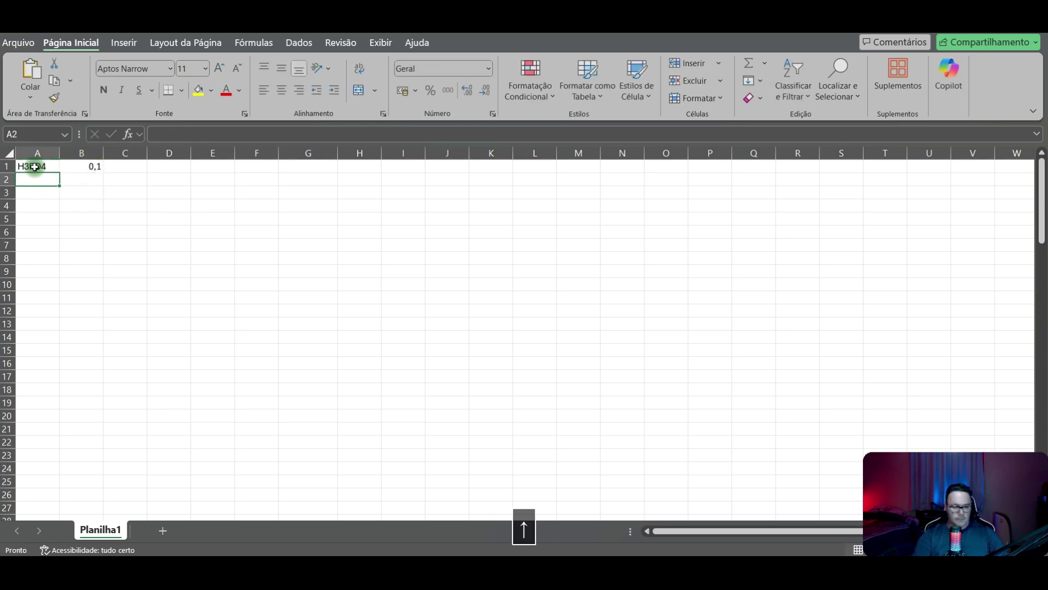
text(V)
key(Right)
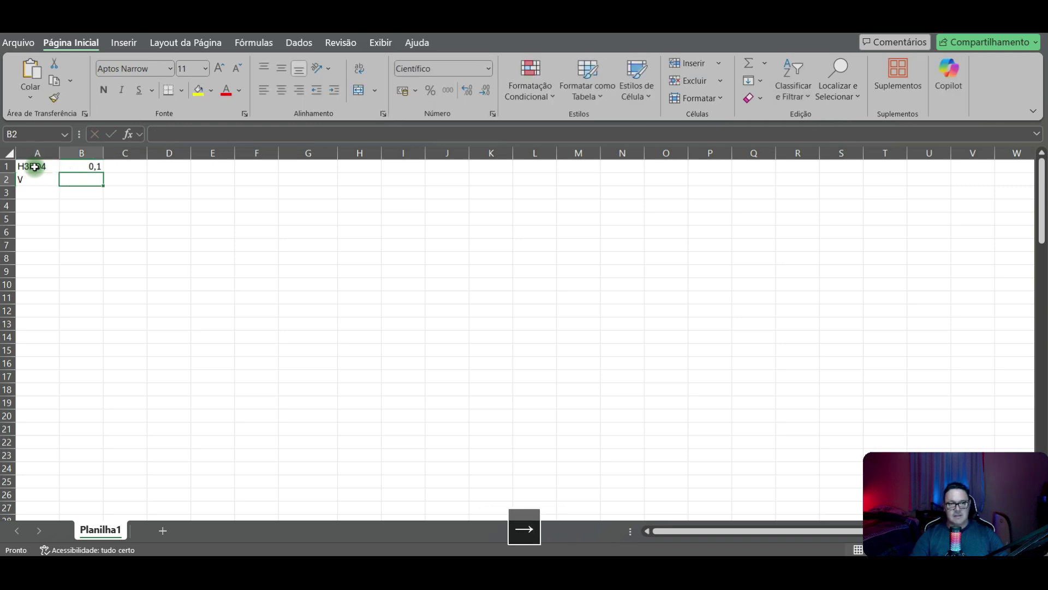
text(10,00)
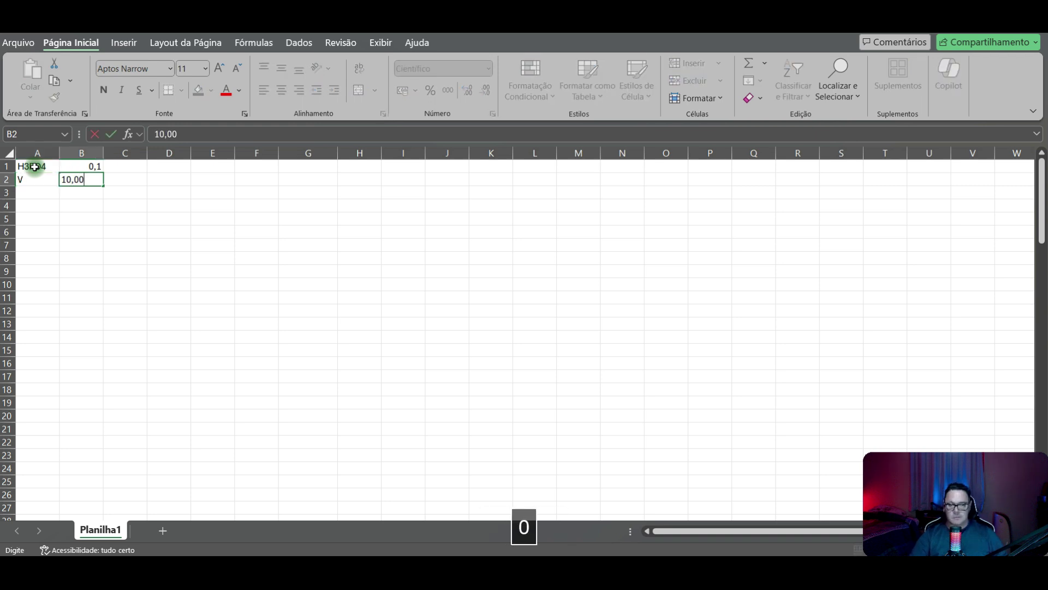
key(Return)
Step: Enter the label Ka1 in cell A3 and the constant 7,11e-3 in B3
key(Left)
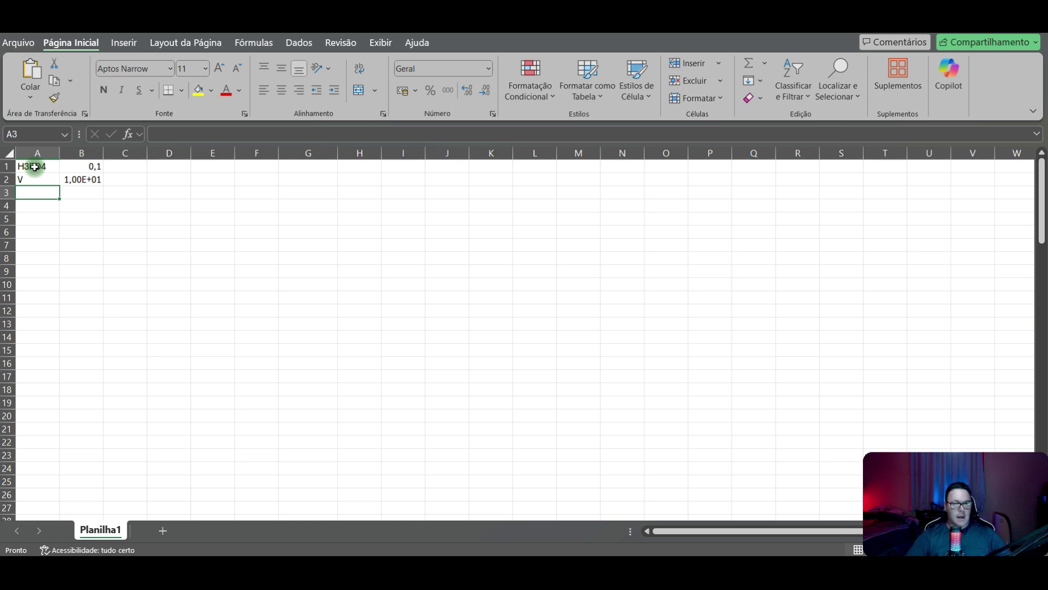
text(K)
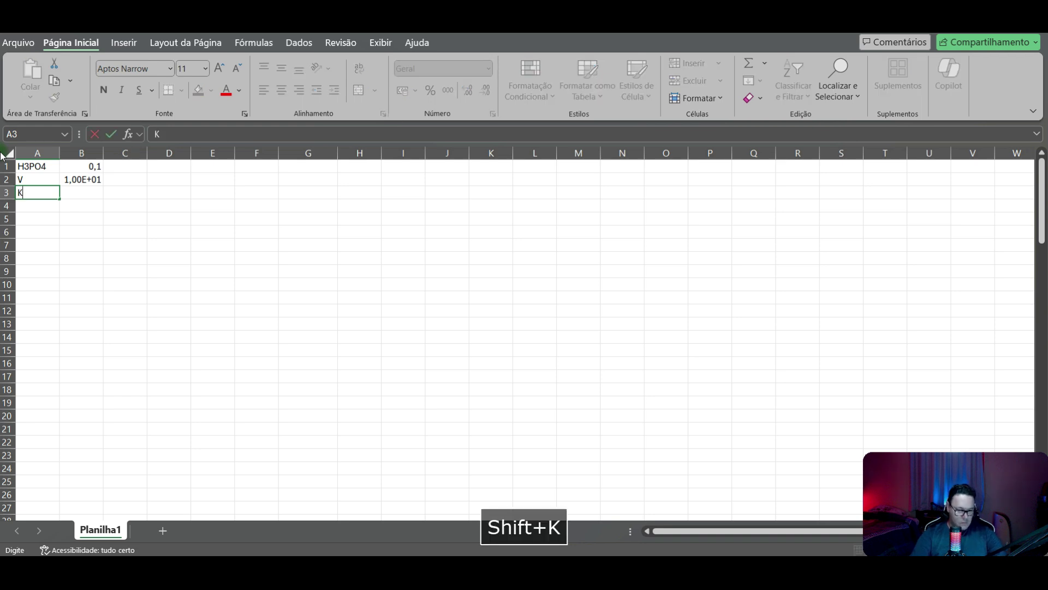
text(a1)
key(Right)
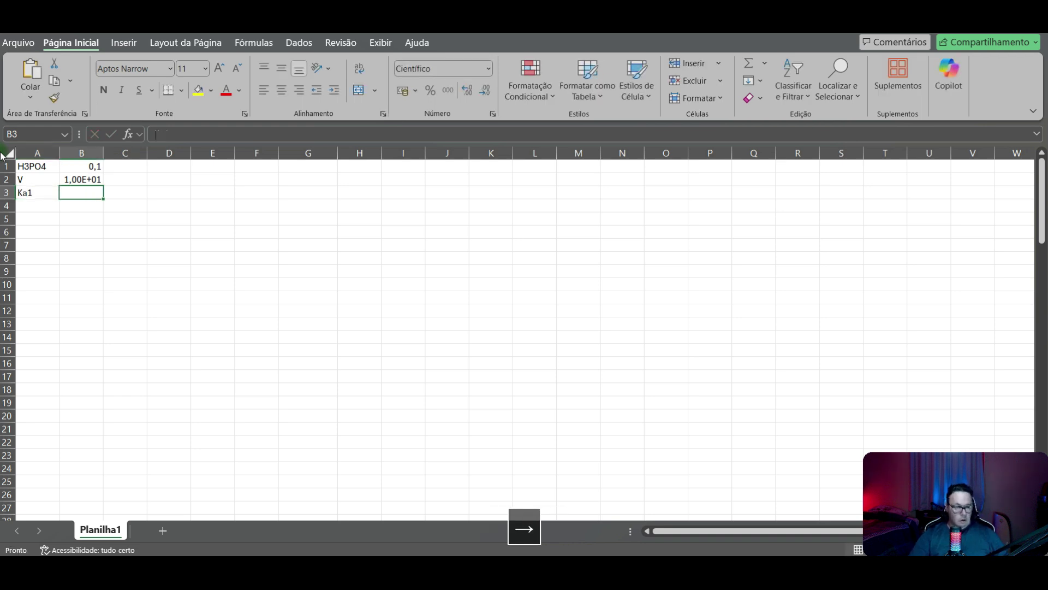
text(7,11)
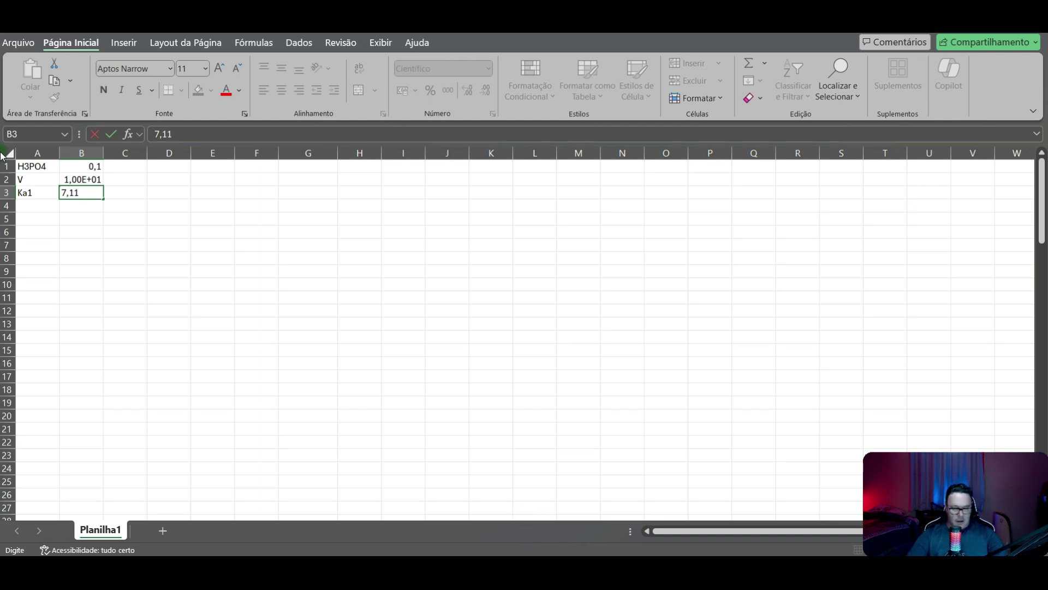
text(e-)
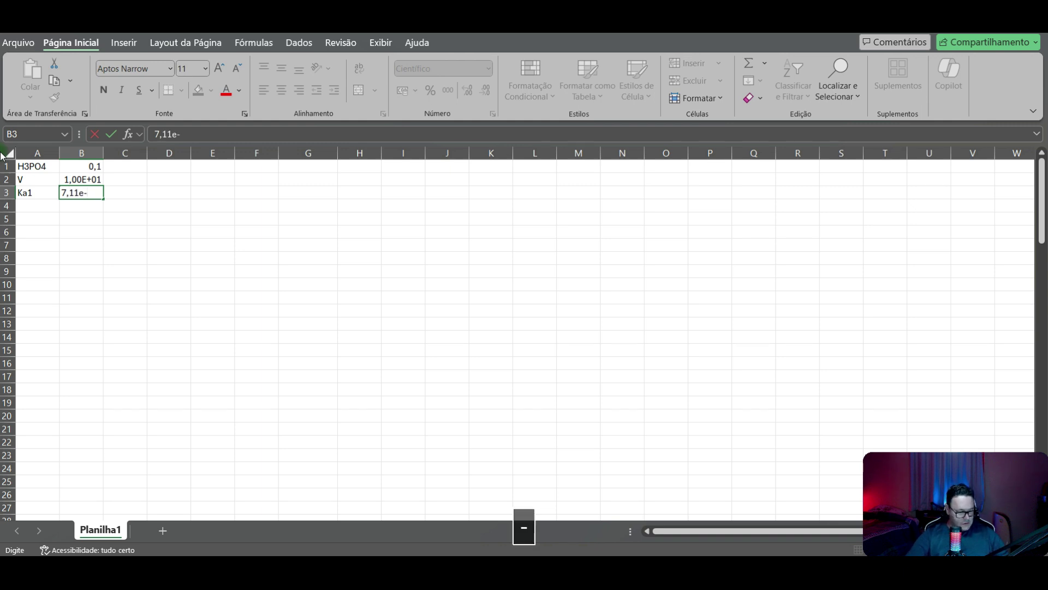
text(3)
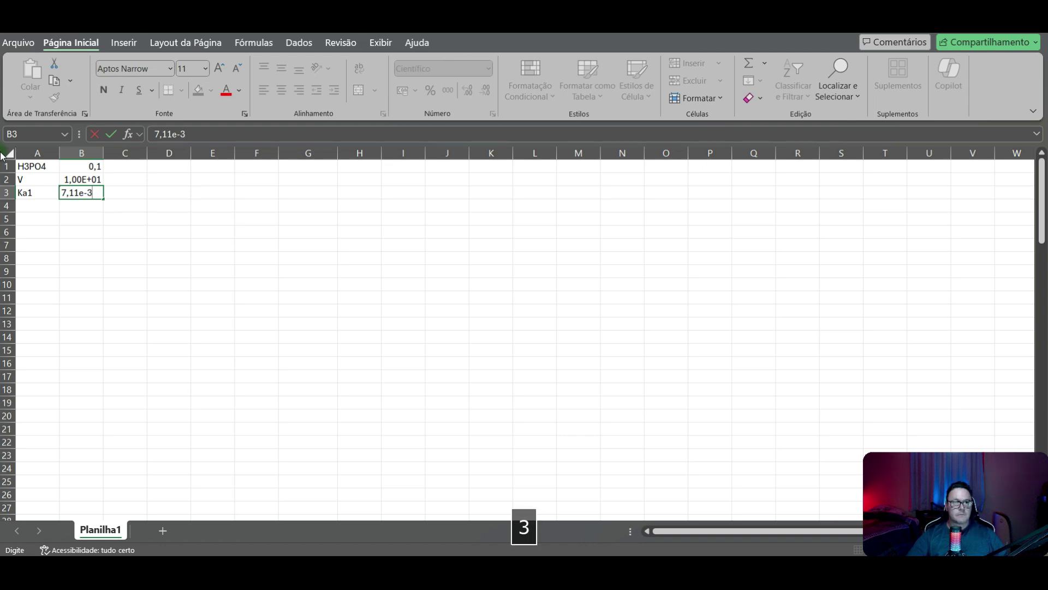
key(Return)
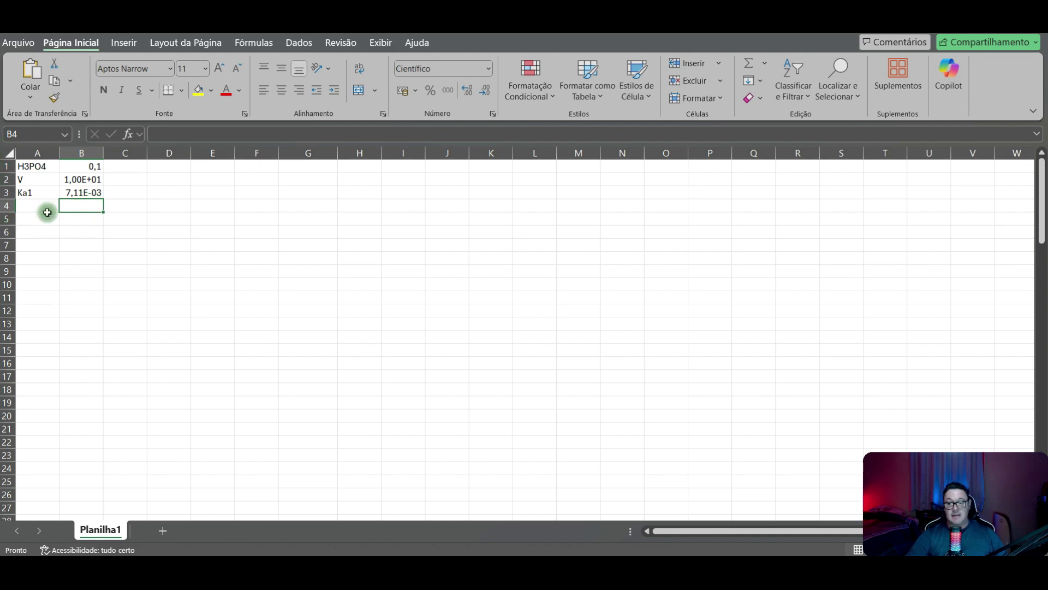
Step: Enter the label Ha2 in cell A4 and the constant 6,32e-8 in B4
click(31, 206)
text(Ha2)
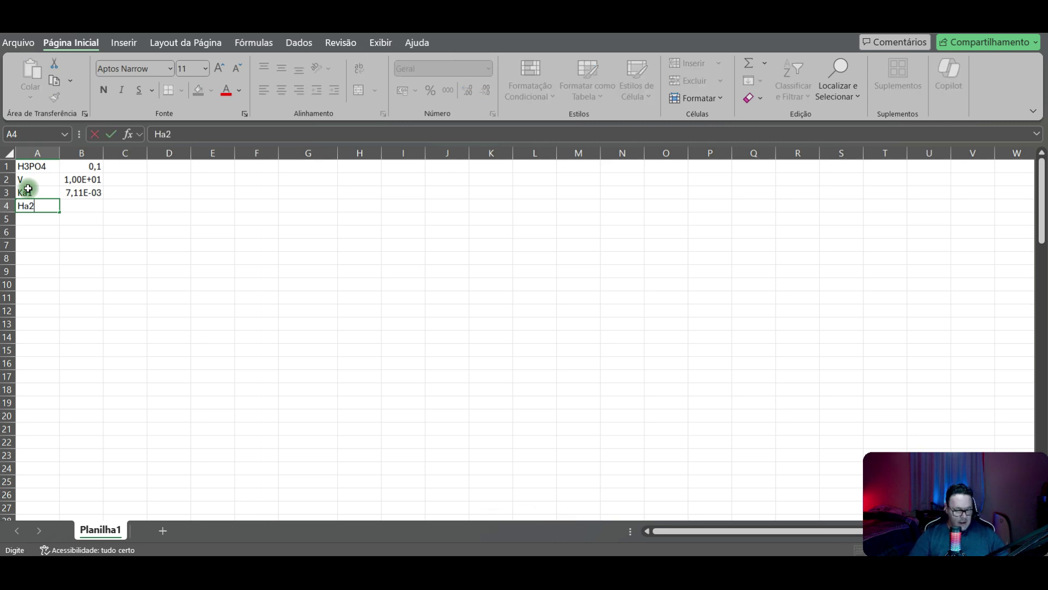
key(Right)
text(6)
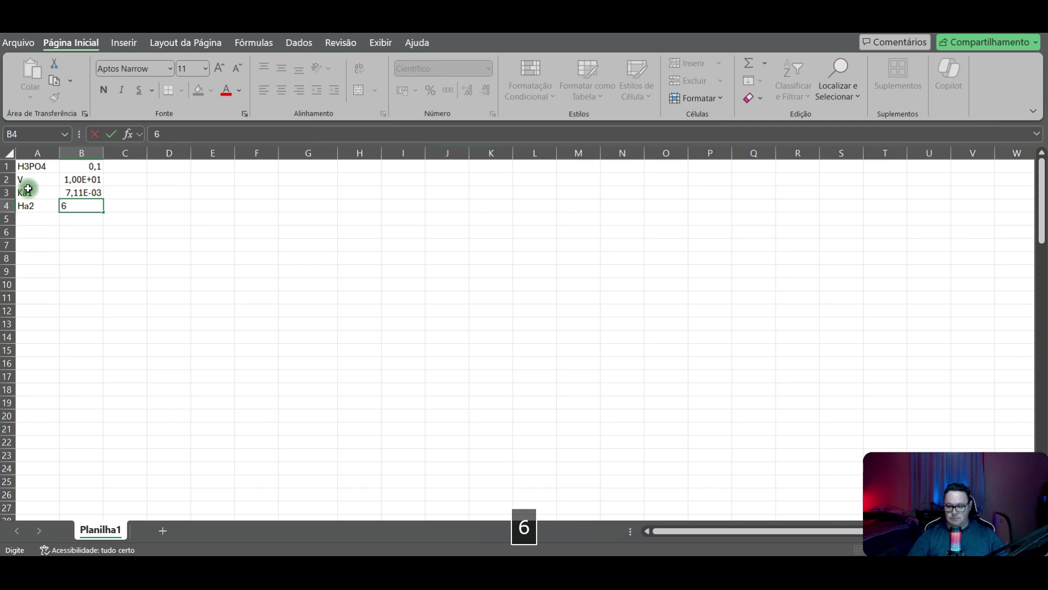
text(,32e)
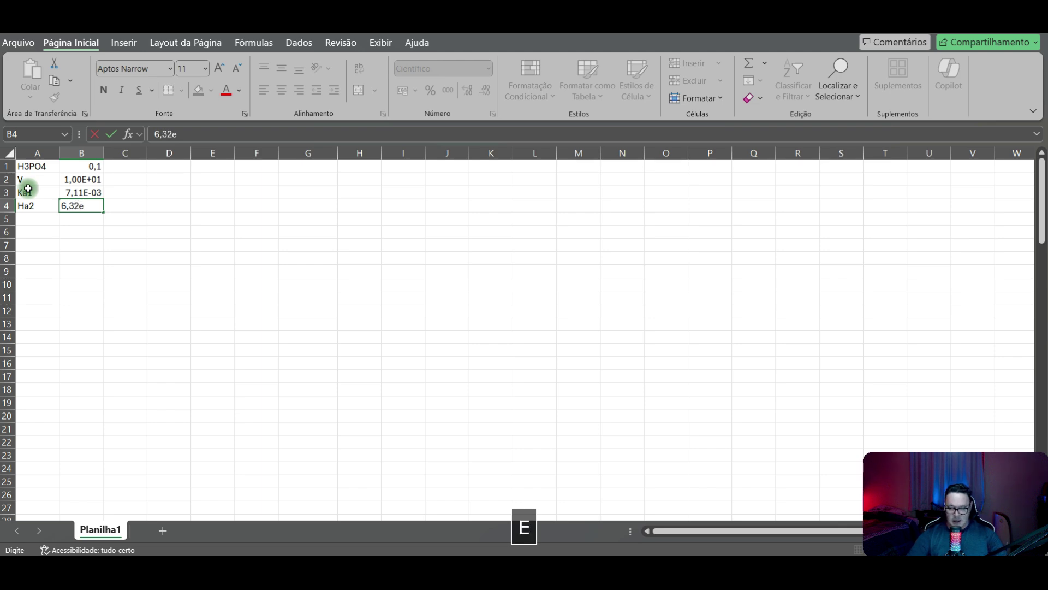
text(-8)
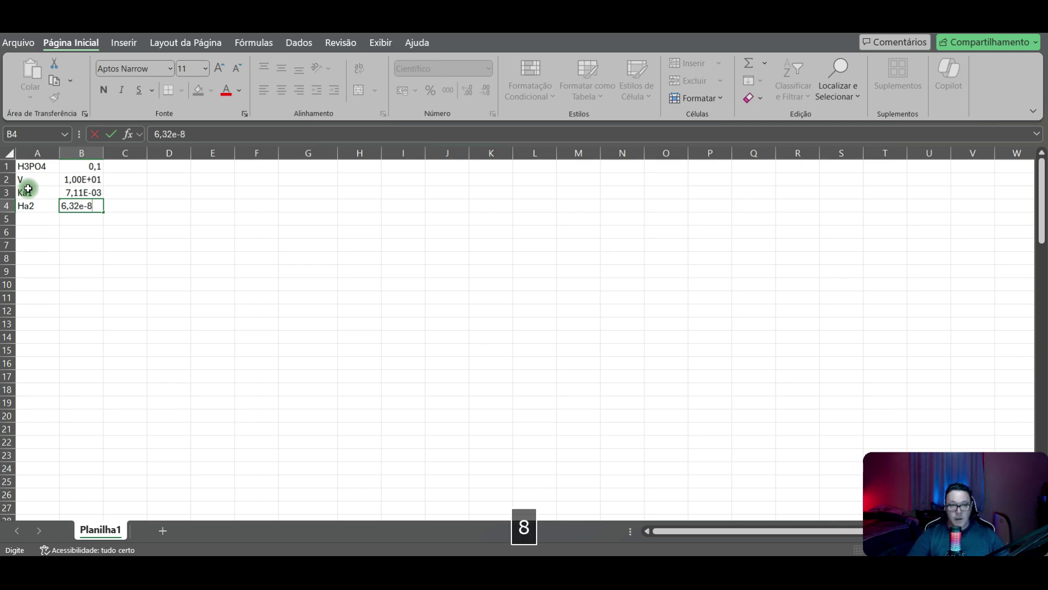
key(Return)
key(Left)
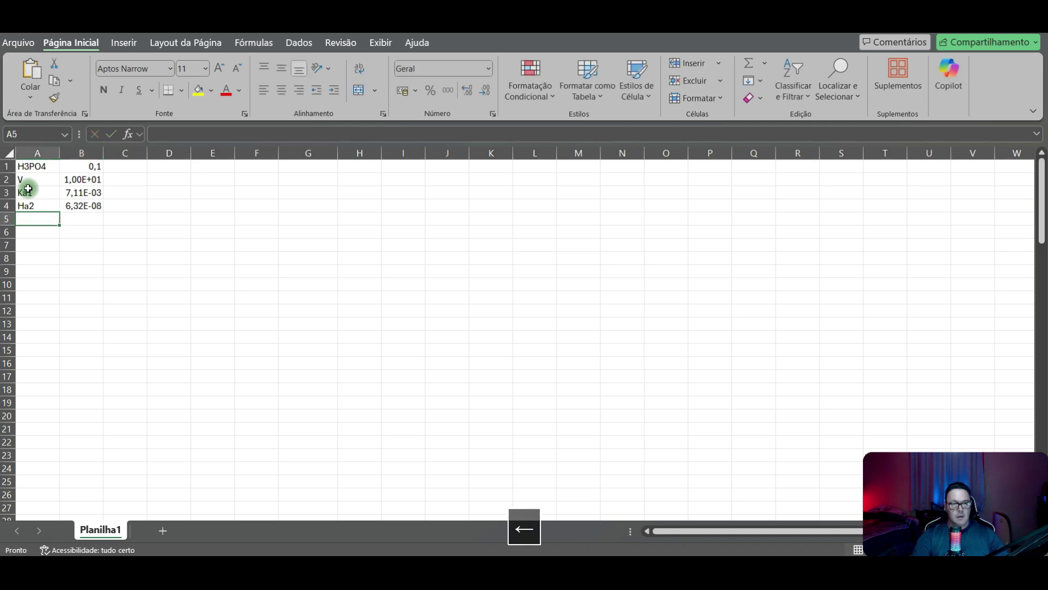
Step: Correct the label in cell A4 to Ka2
click(25, 208)
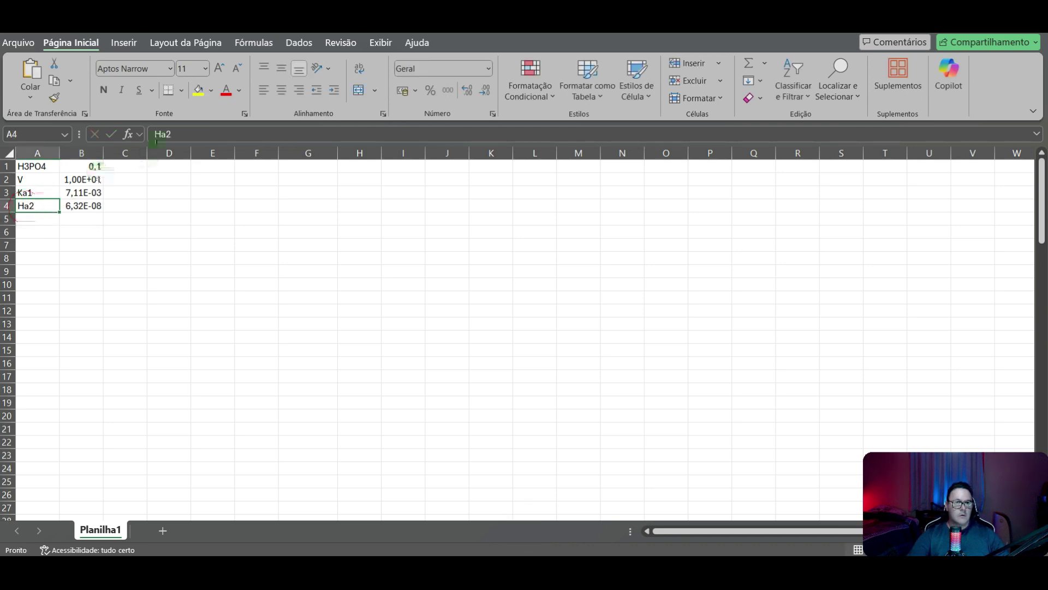
click(155, 134)
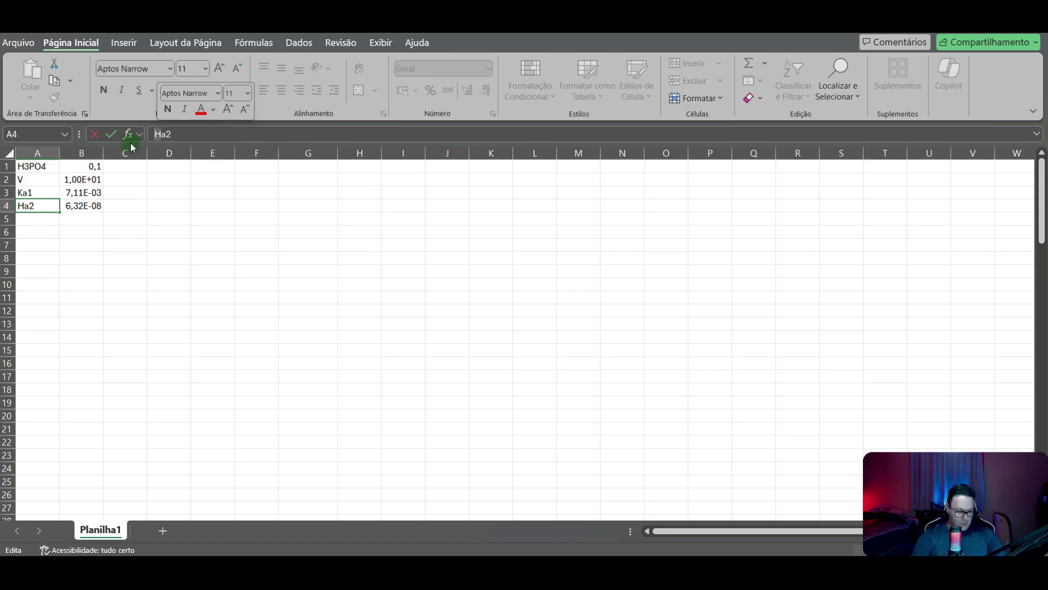
key(Delete)
text(K)
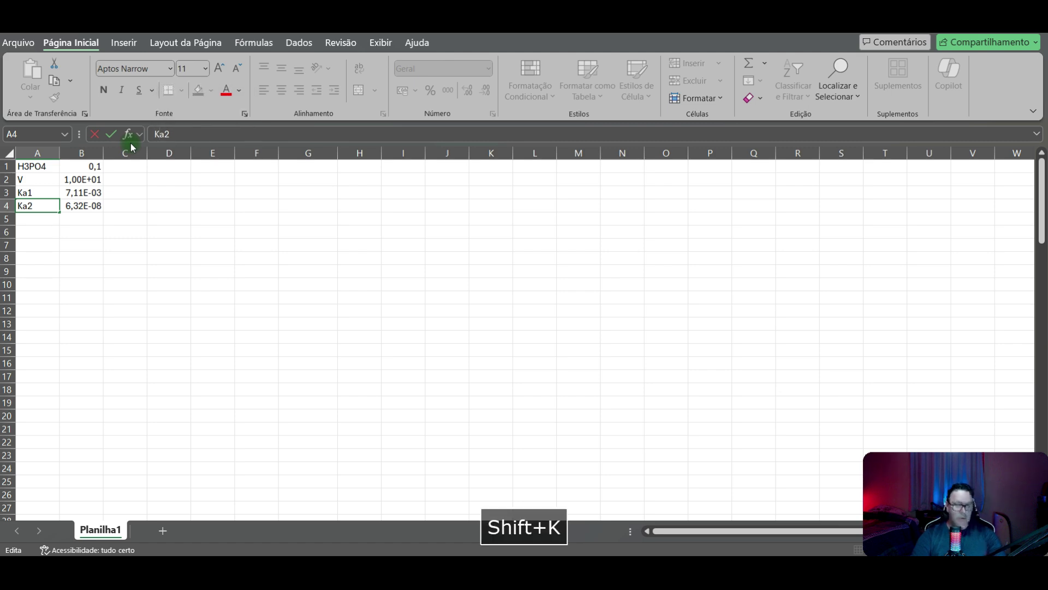
Step: Enter the label Ka3 in cell A5 and the constant 4,50e-13 in B5
click(25, 216)
text(Ka3)
key(Right)
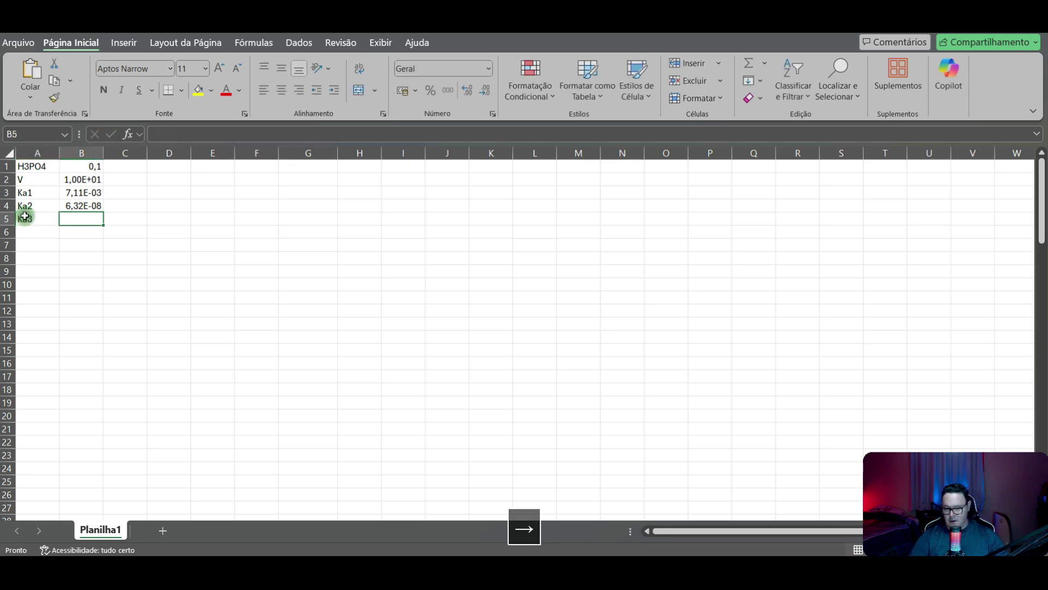
text(4,50)
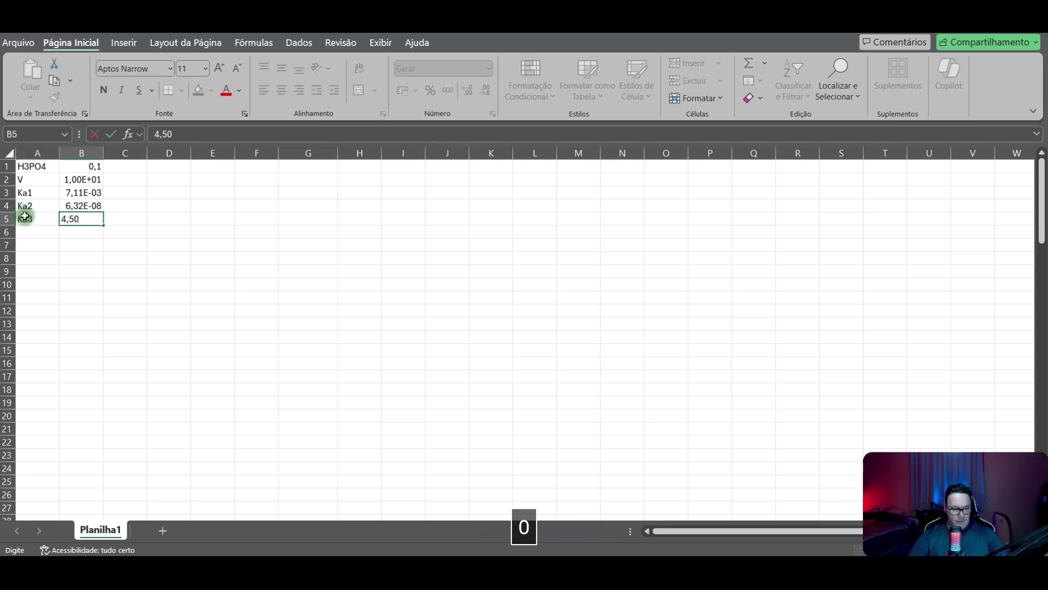
text(e-13)
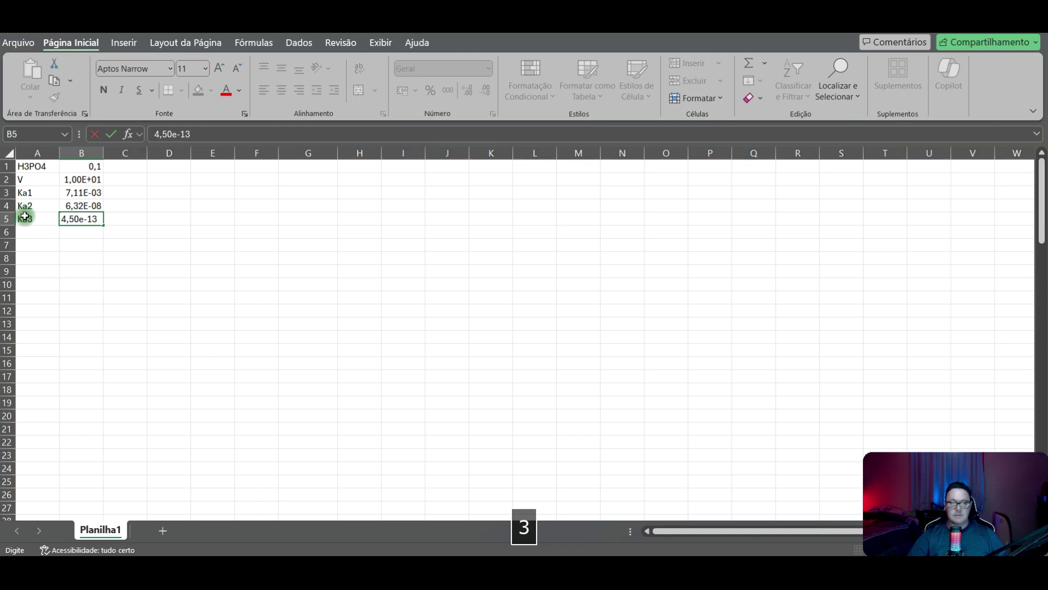
key(Return)
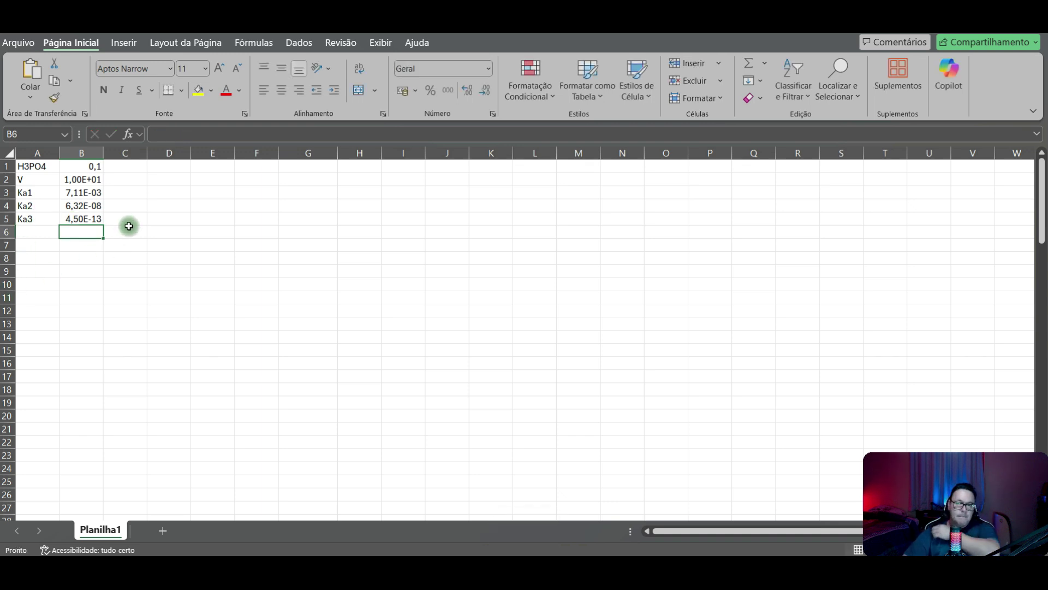
Step: Enter the label NaOH in cell D1 and its concentration 0,1000 in E1
click(160, 167)
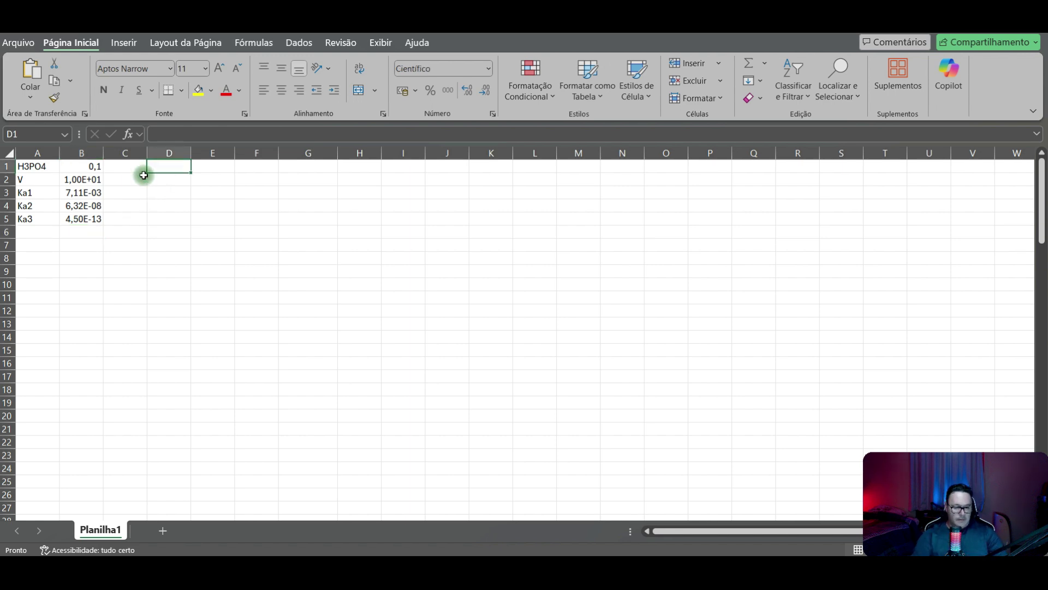
text(NaO)
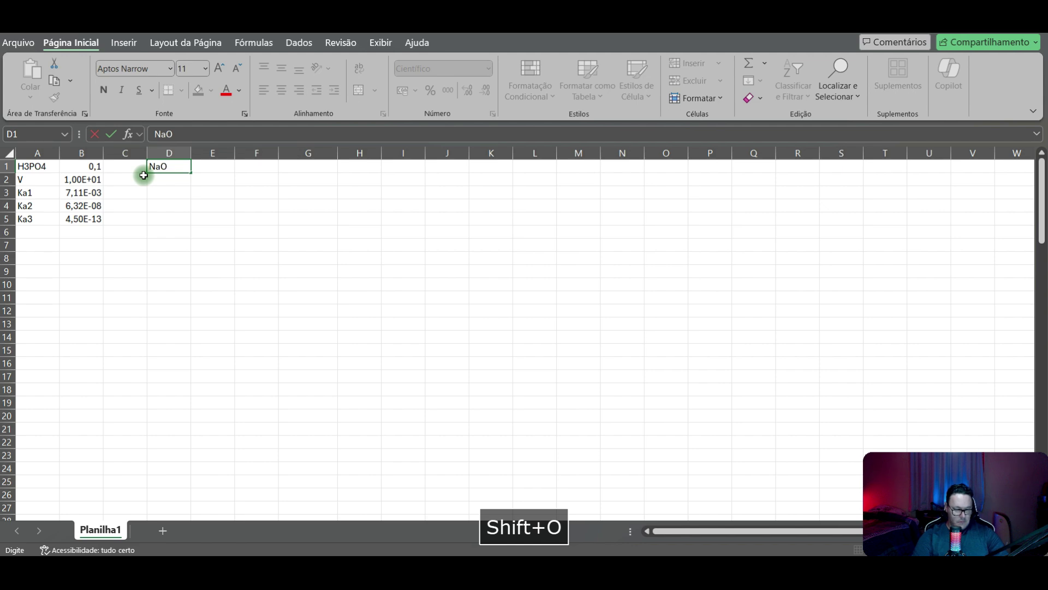
text(X)
key(BackSpace)
text(H)
key(Right)
text(0,100)
text(0)
key(Right)
Step: Enter the label Kw in cell G1 and the constant 1e-14 in H1
key(Right)
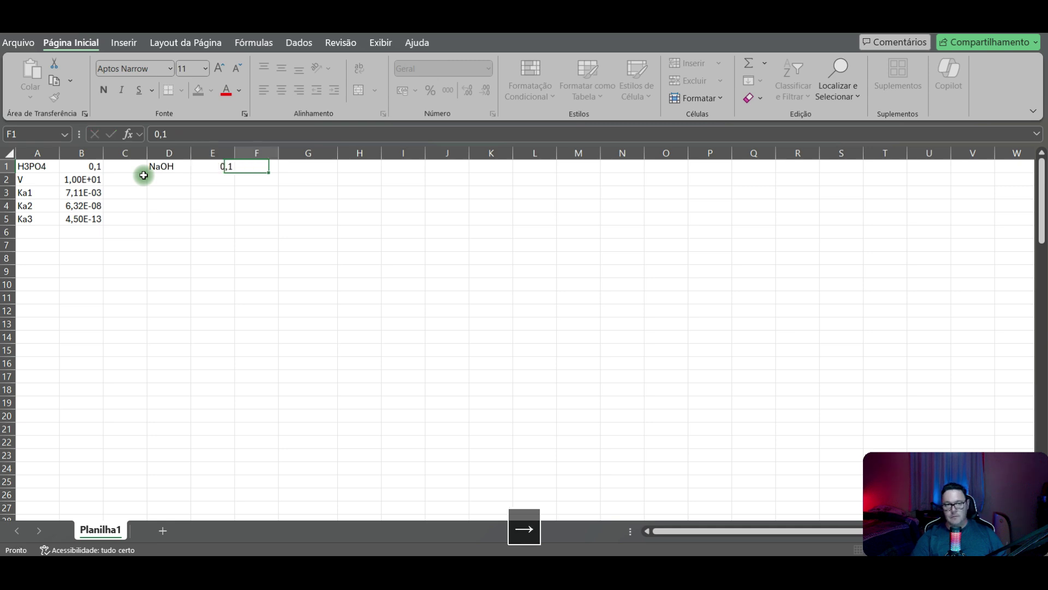
text(K)
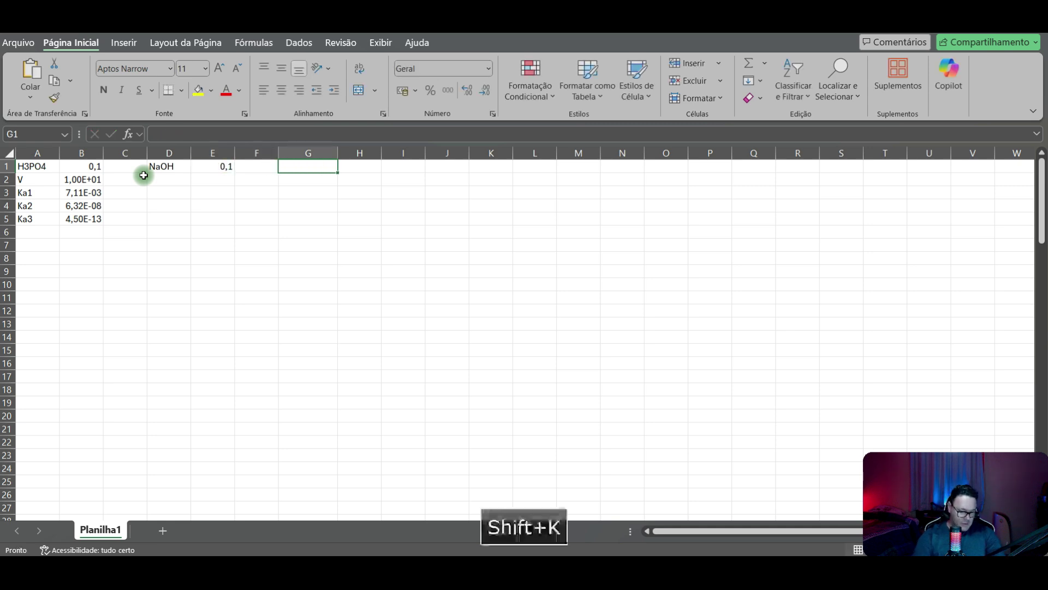
text(w)
key(Right)
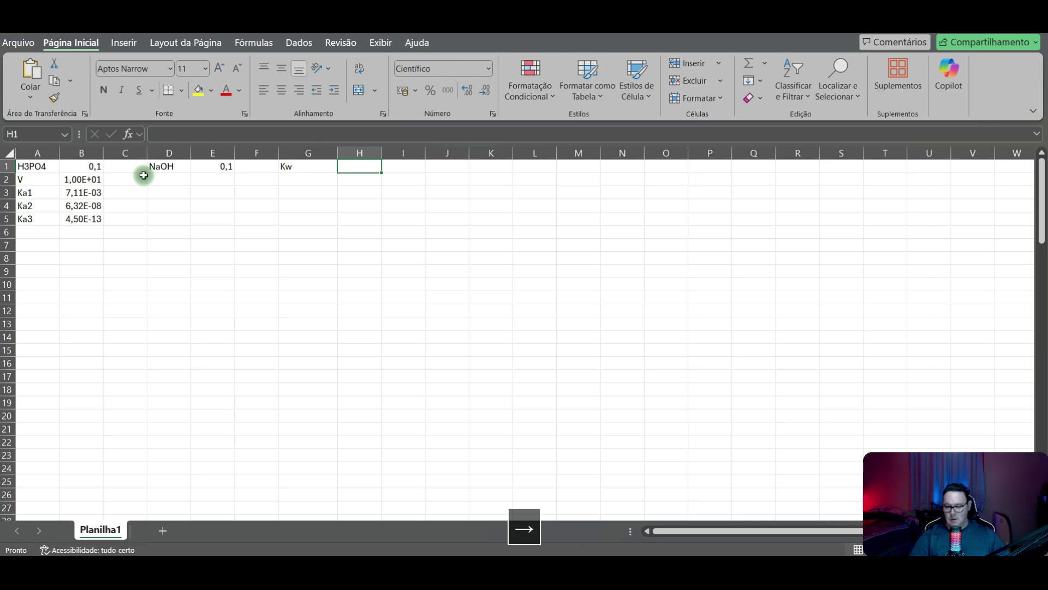
text(1e-14)
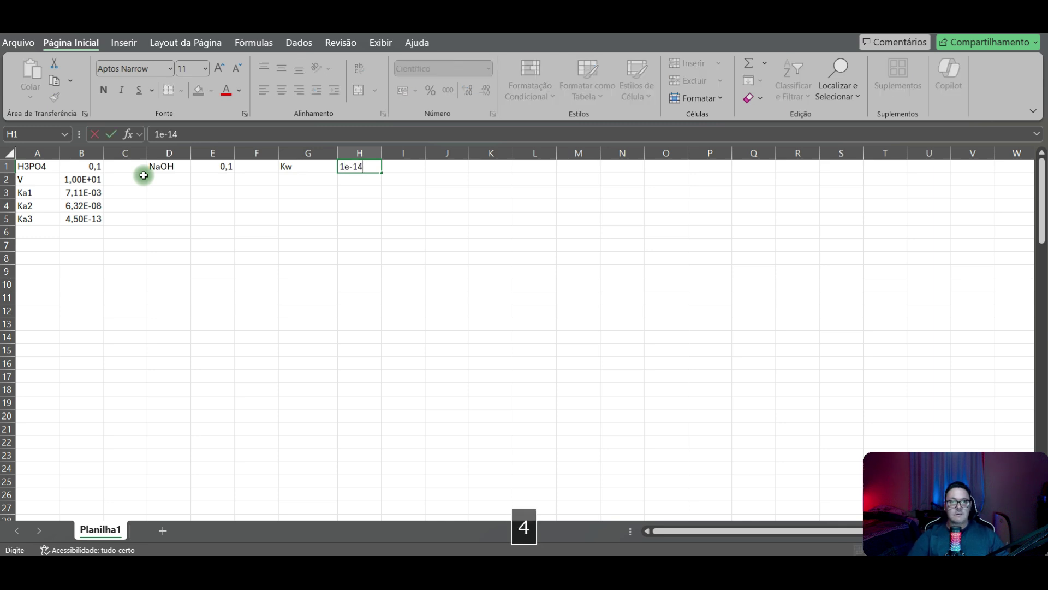
key(Return)
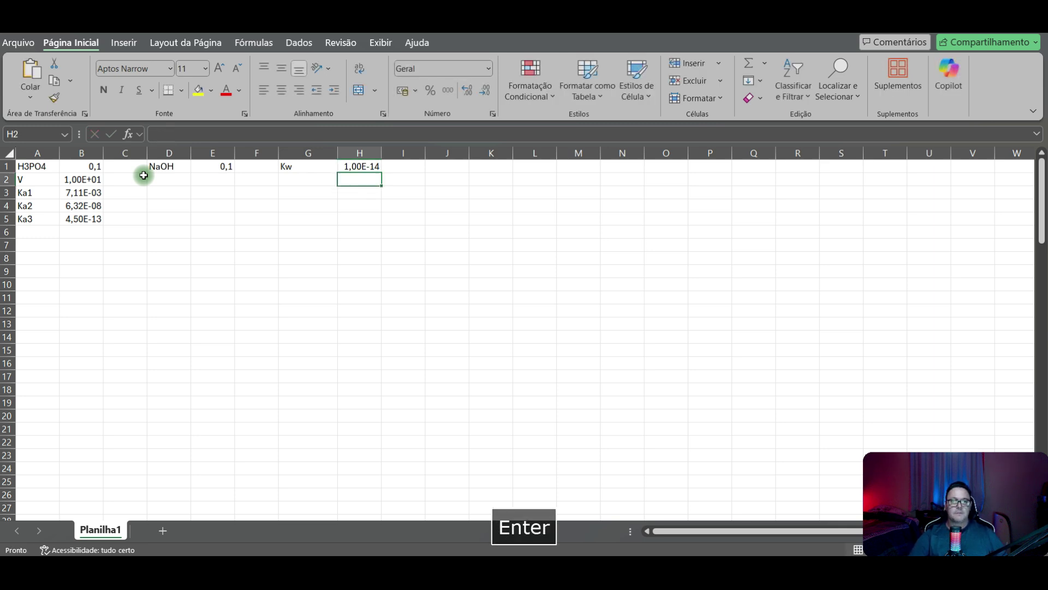
Step: Enter the column headers V in A7 and [H3PO4] in B7
click(33, 244)
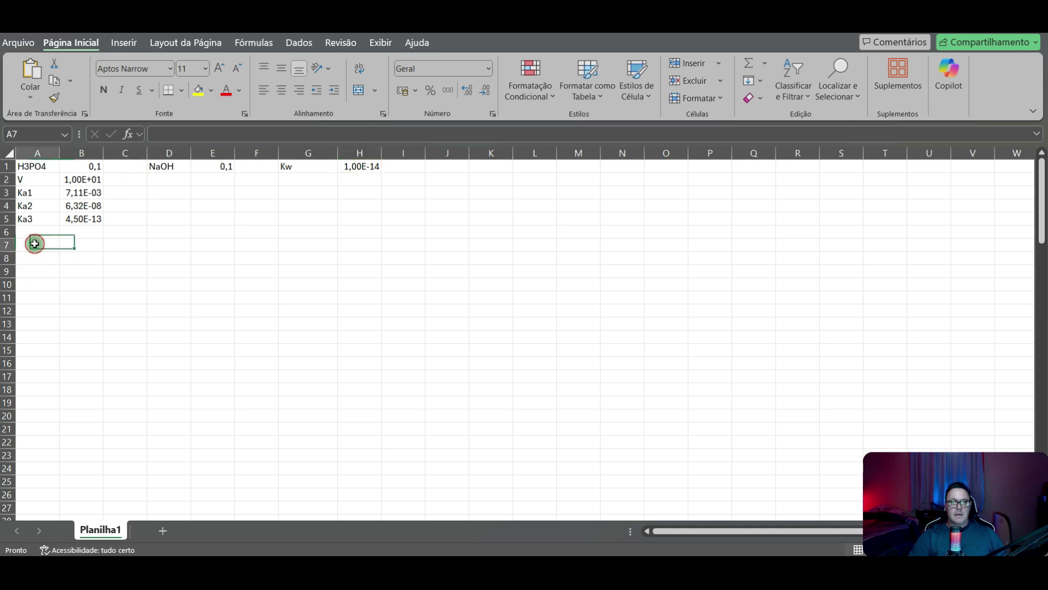
text(V)
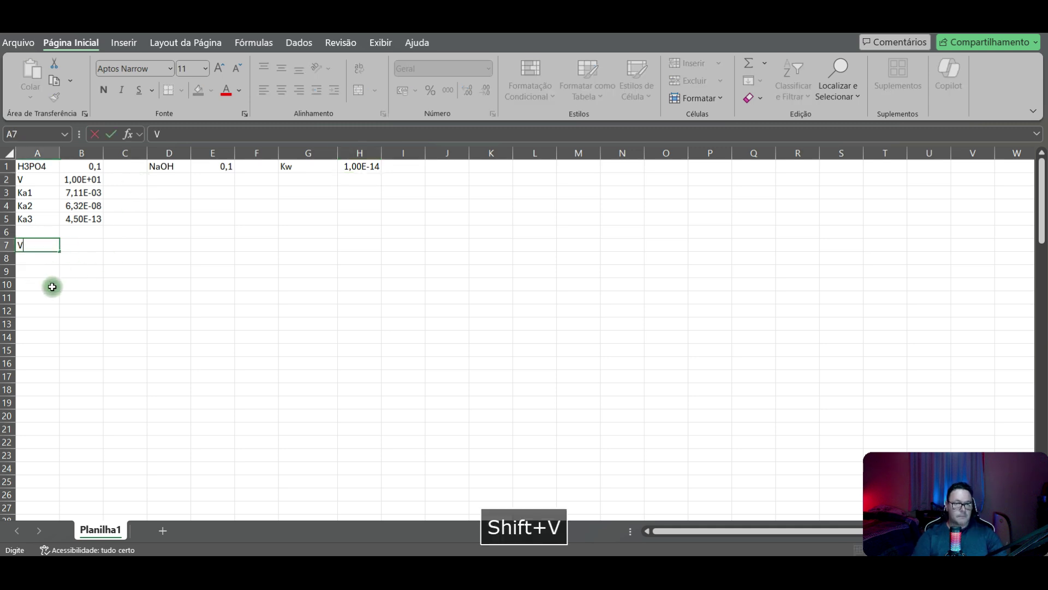
key(Right)
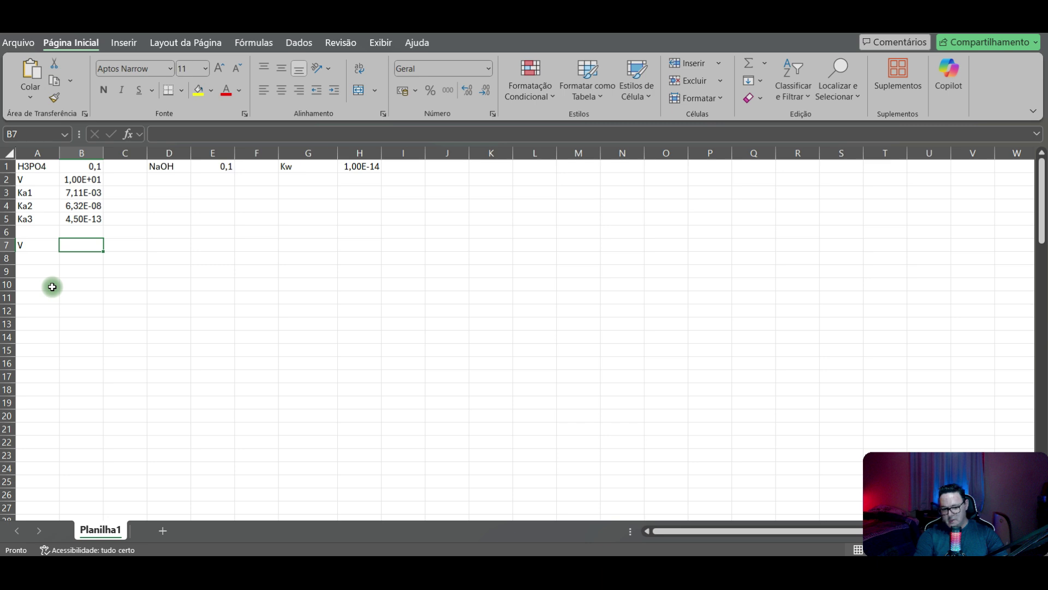
text([H3PO)
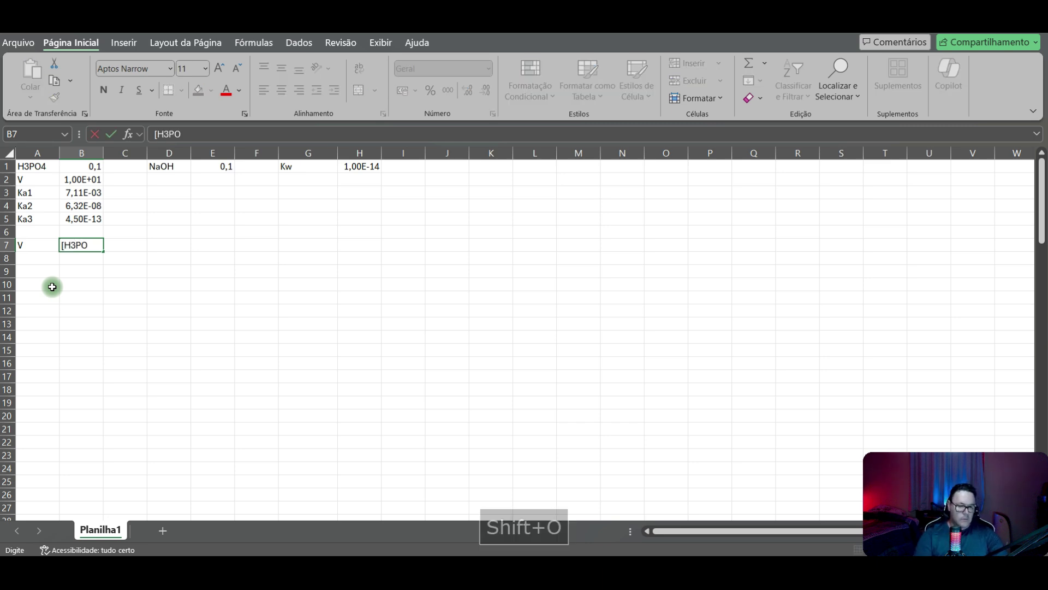
text(4)
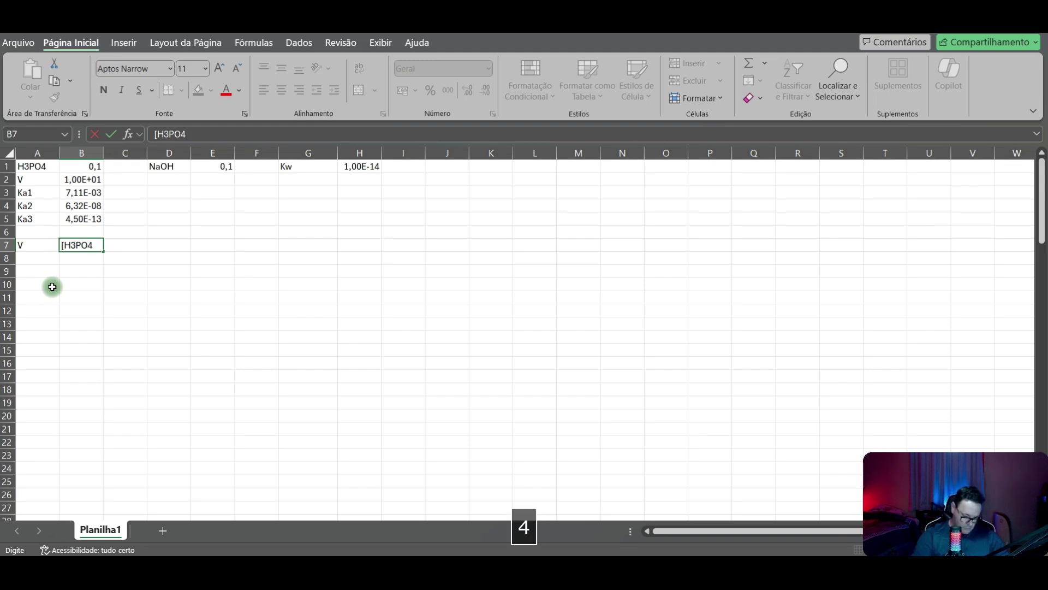
text(])
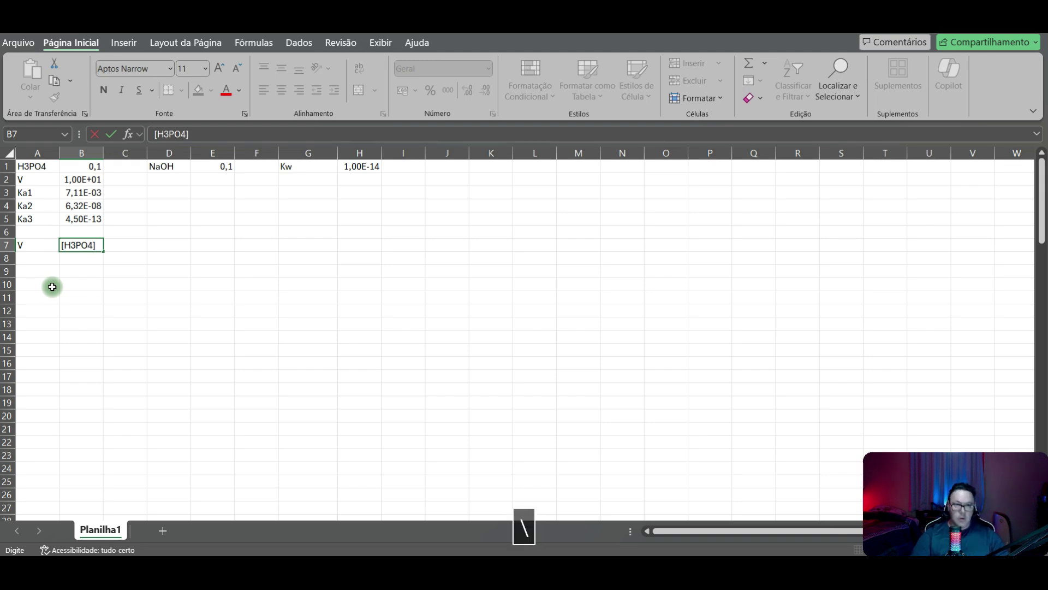
key(Right)
Step: Enter the column header [H2PO4] in C7
text([)
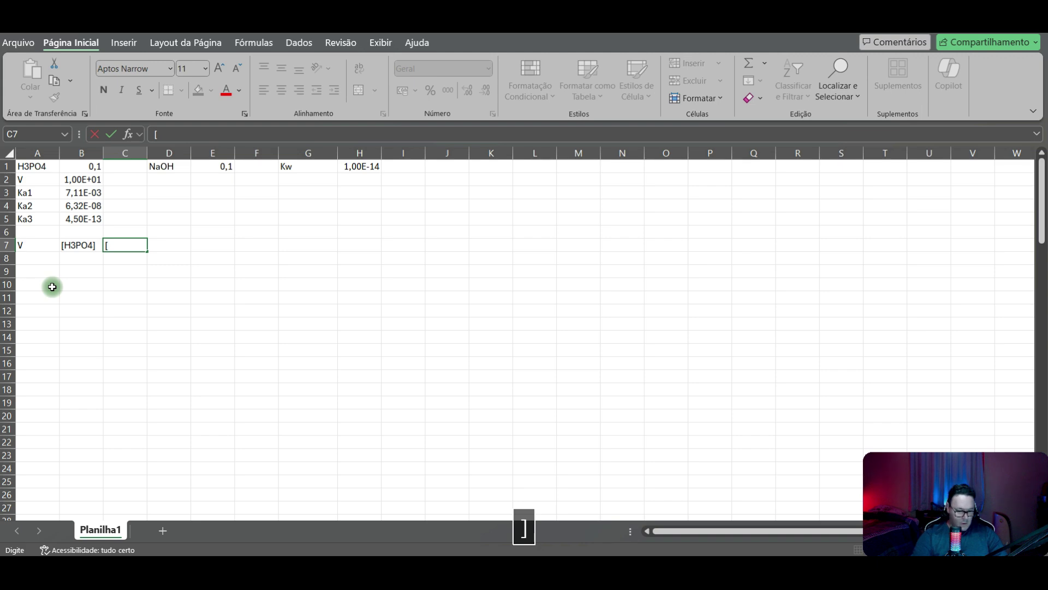
text(H2)
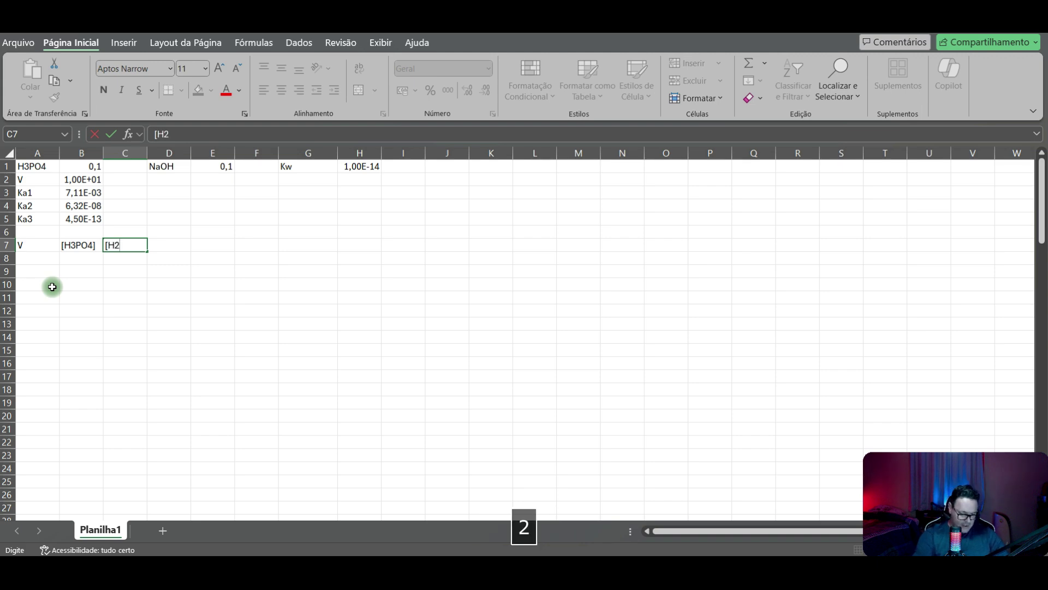
key(ctrl+p)
key(ctrl+o)
text(4)
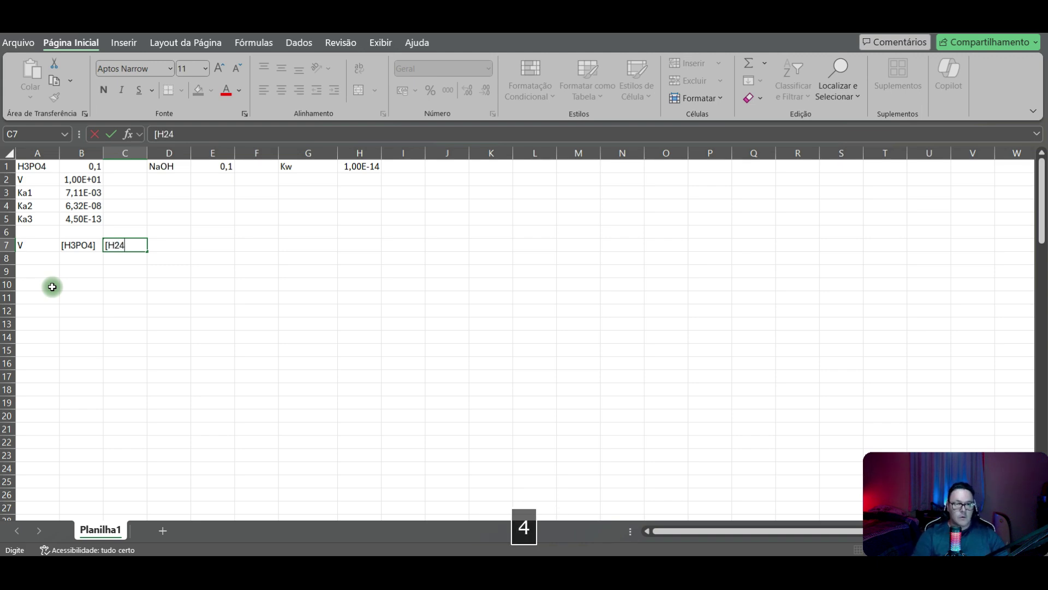
key(BackSpace)
key(ctrl+p)
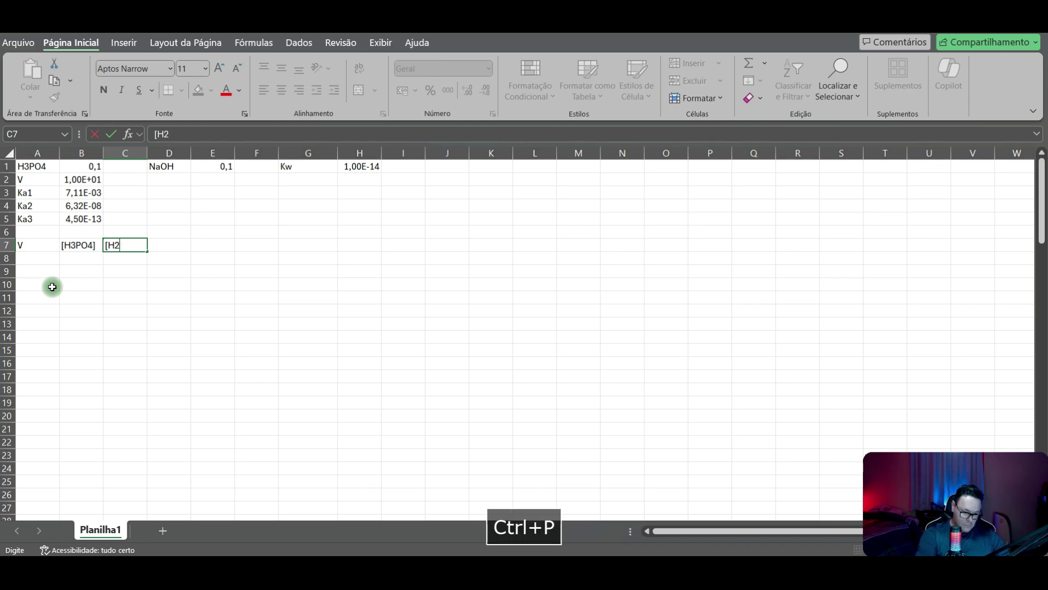
text(PO)
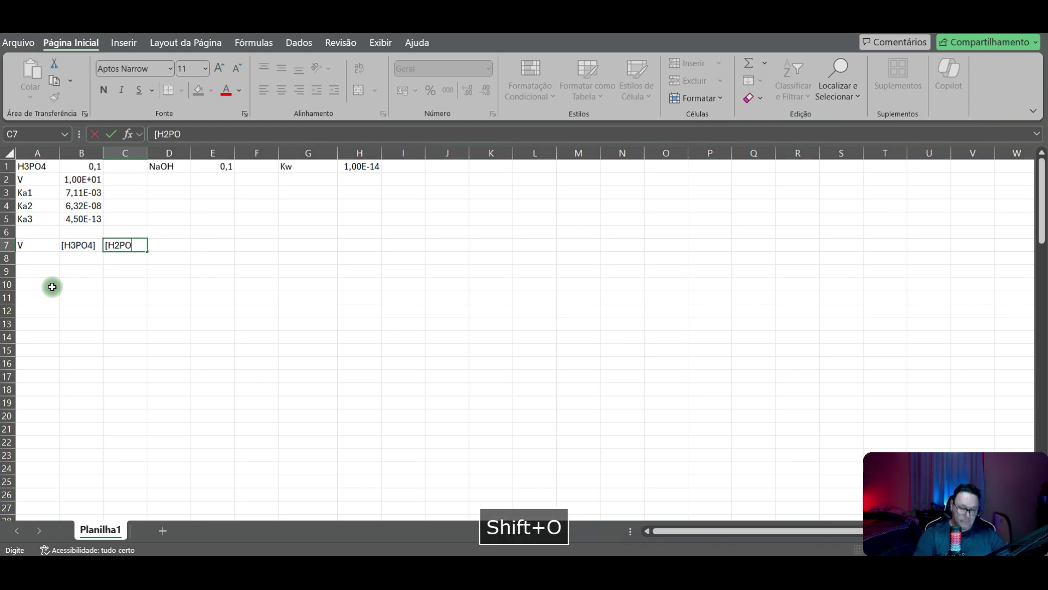
text(4)
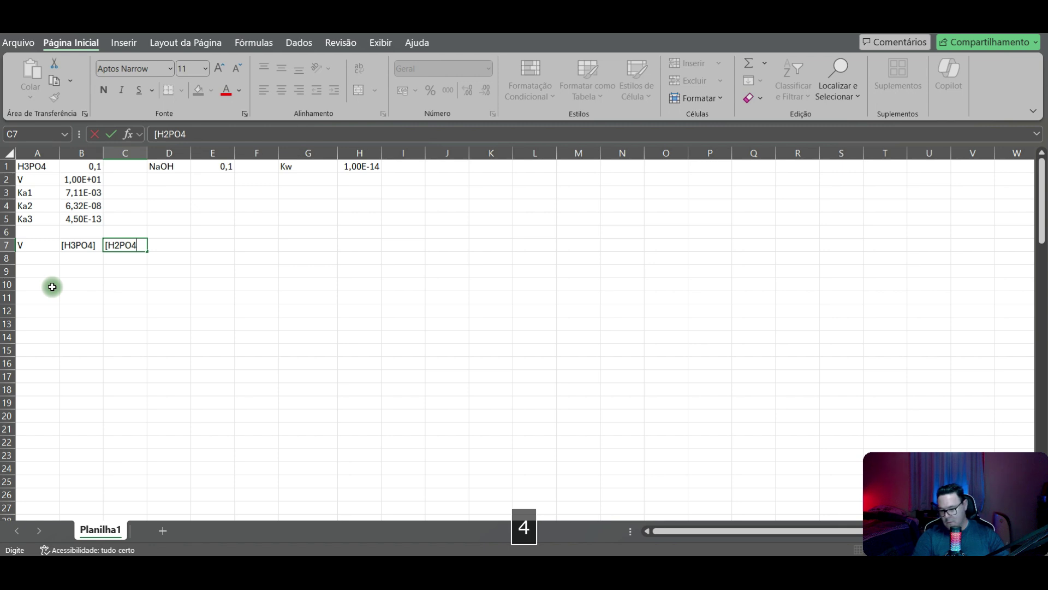
text(])
key(Right)
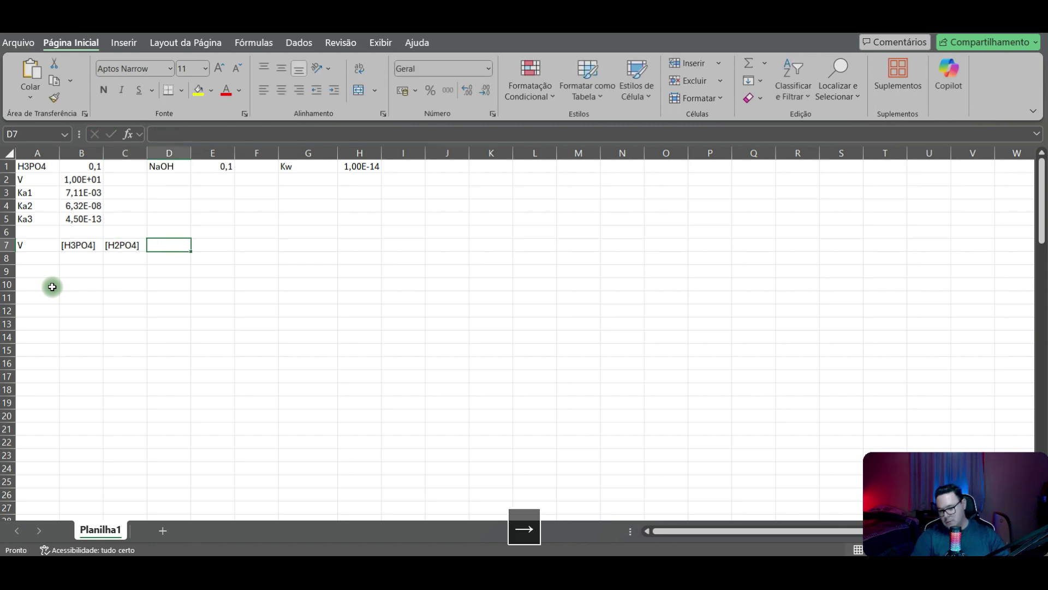
Step: Enter the column header [HPO4] in D7
text([)
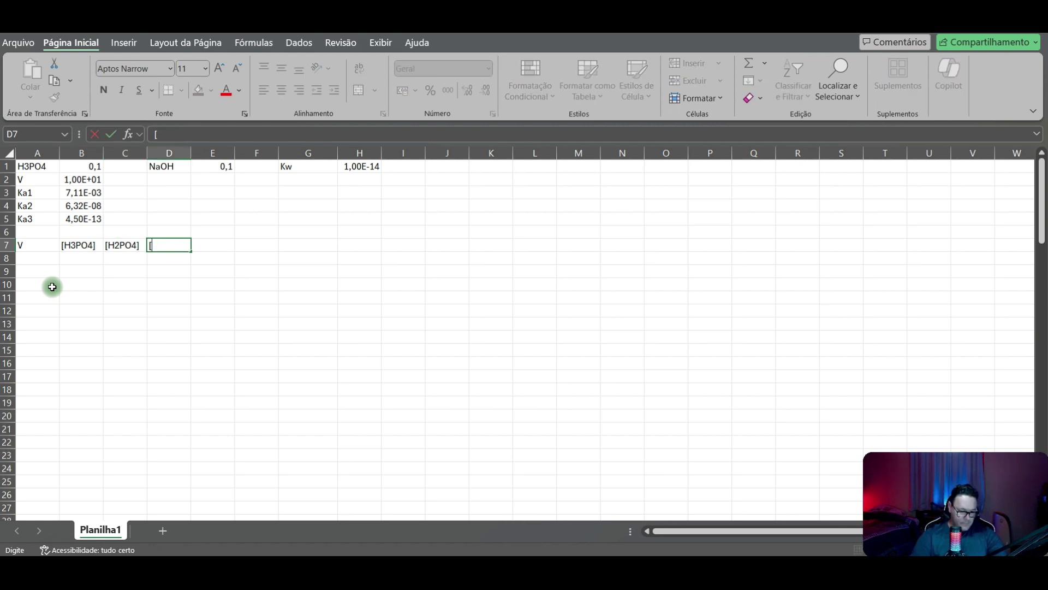
text(H)
key(ctrl+p)
key(ctrl+o)
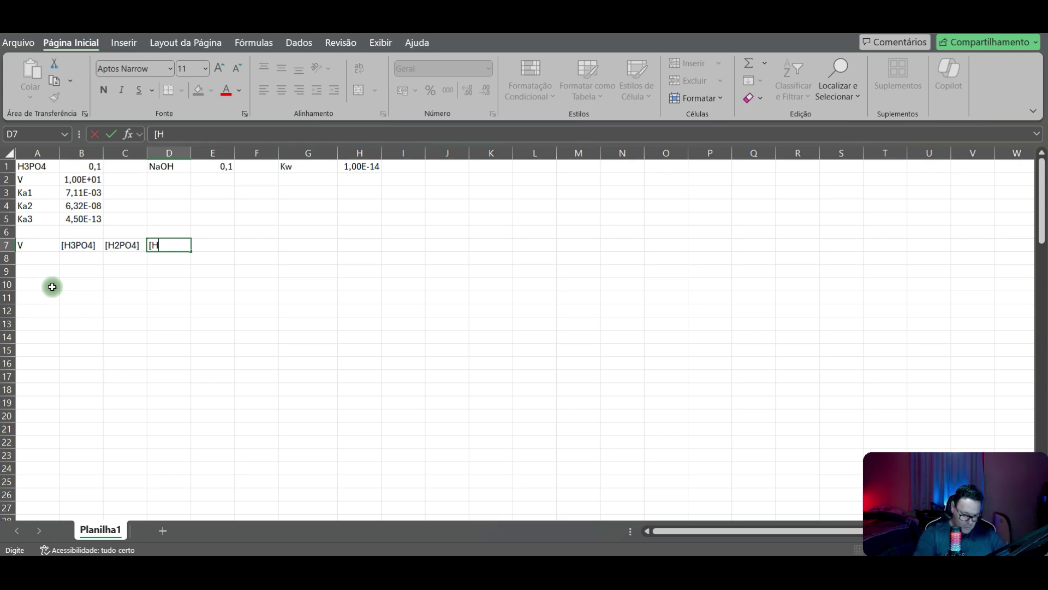
text(PO4)
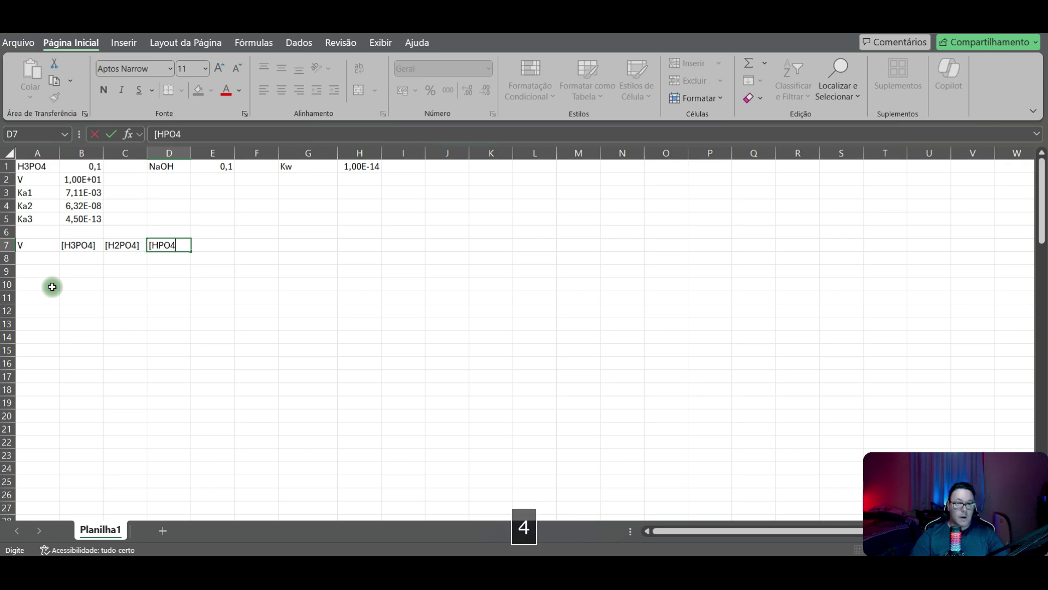
text(])
key(Right)
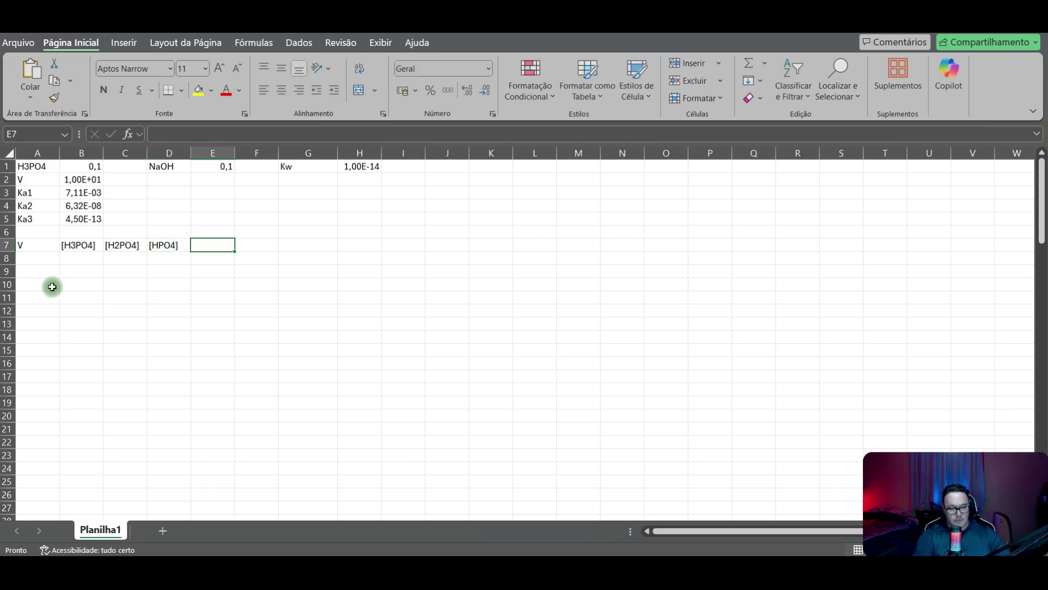
Step: Enter the hydroxide column header {OHJ] in E7
text({OH)
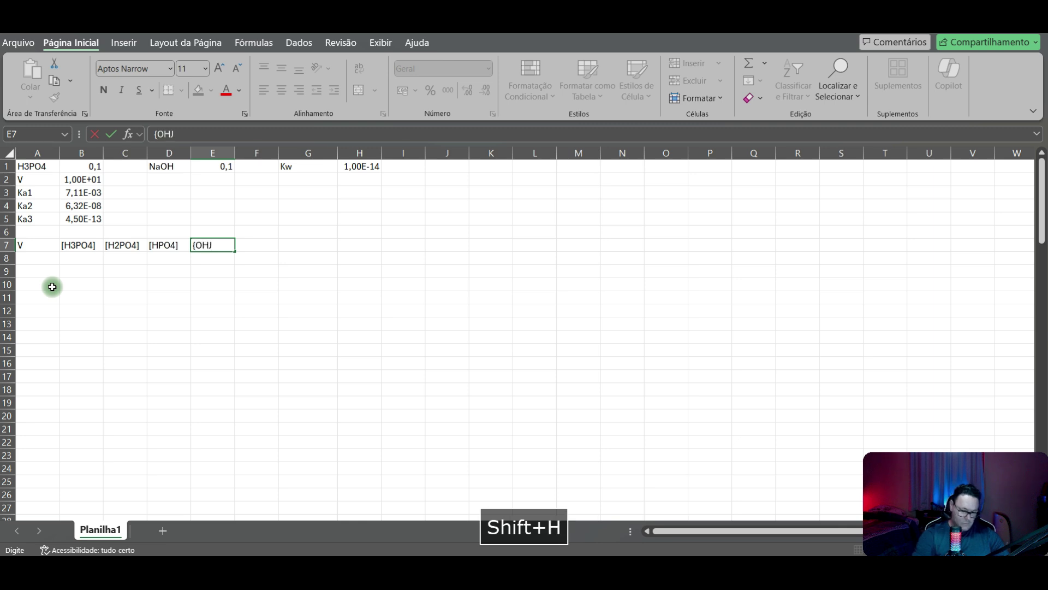
text(])
key(Right)
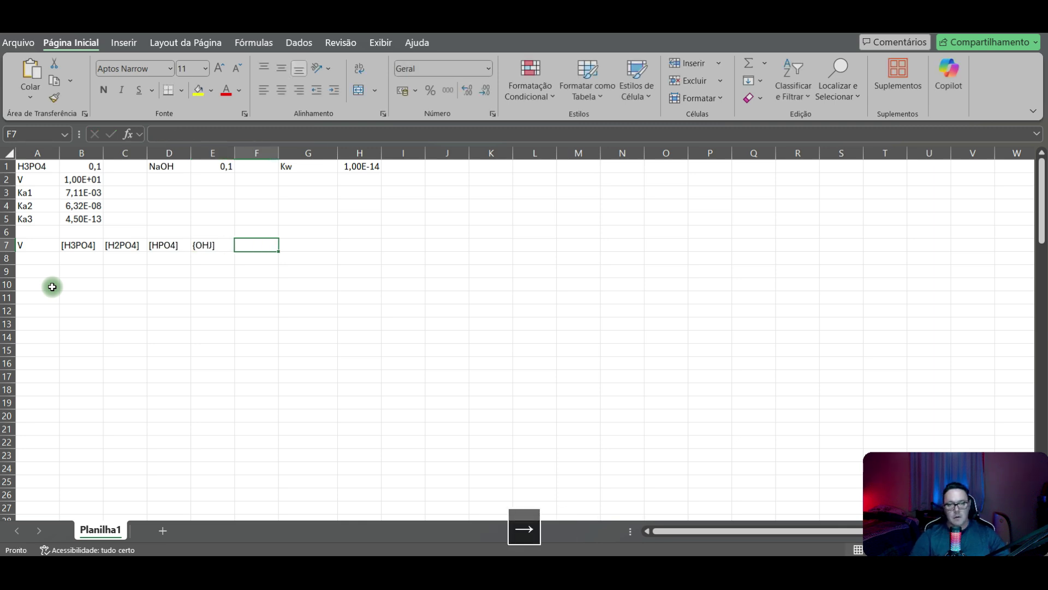
Step: Enter the column headers [H] in F7 and pH in G7
text([)
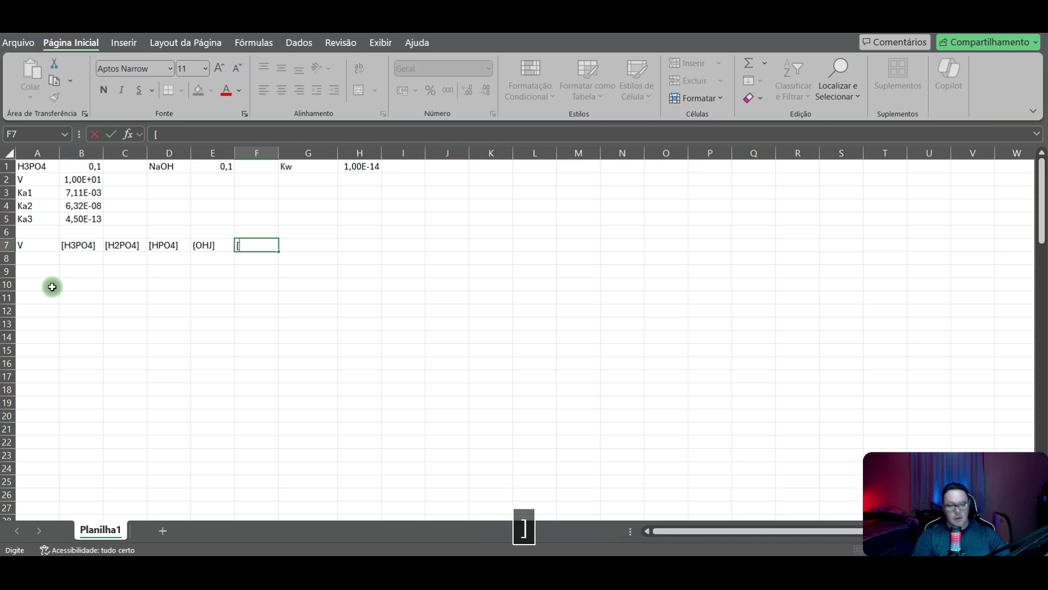
text(H)
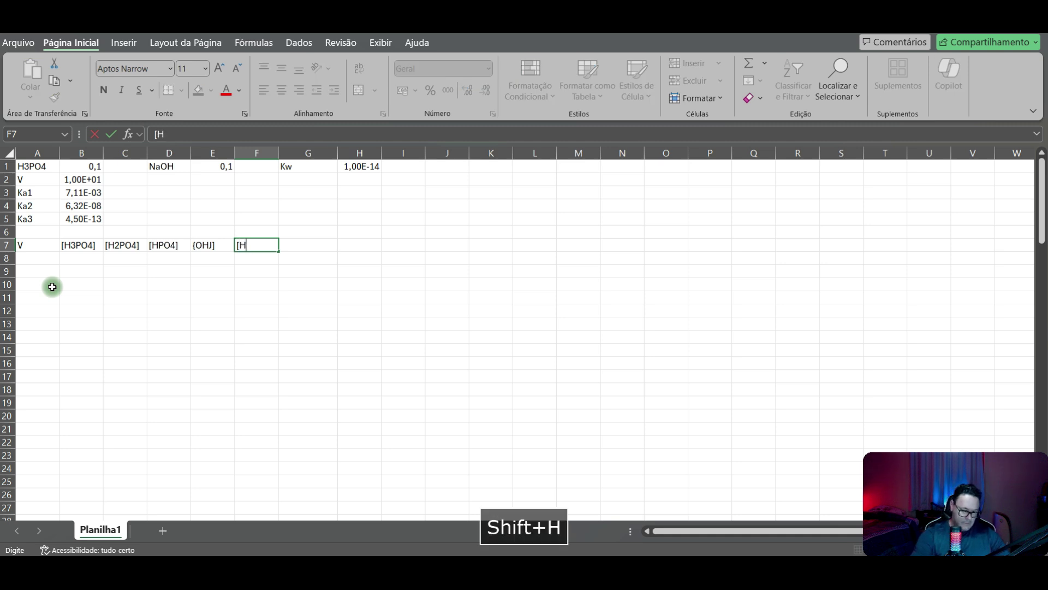
text(])
key(Tab)
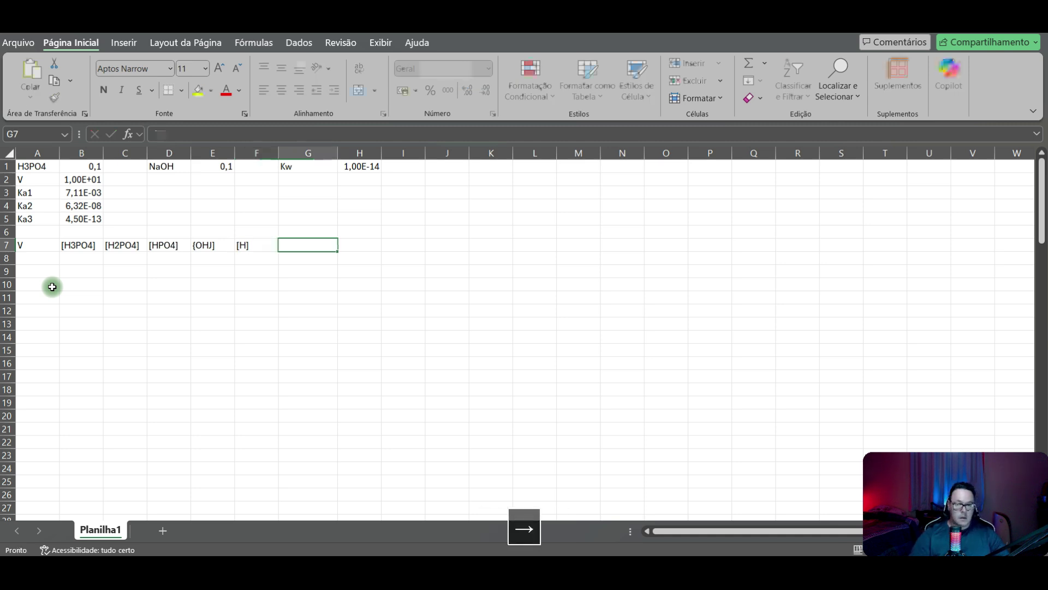
text(pH)
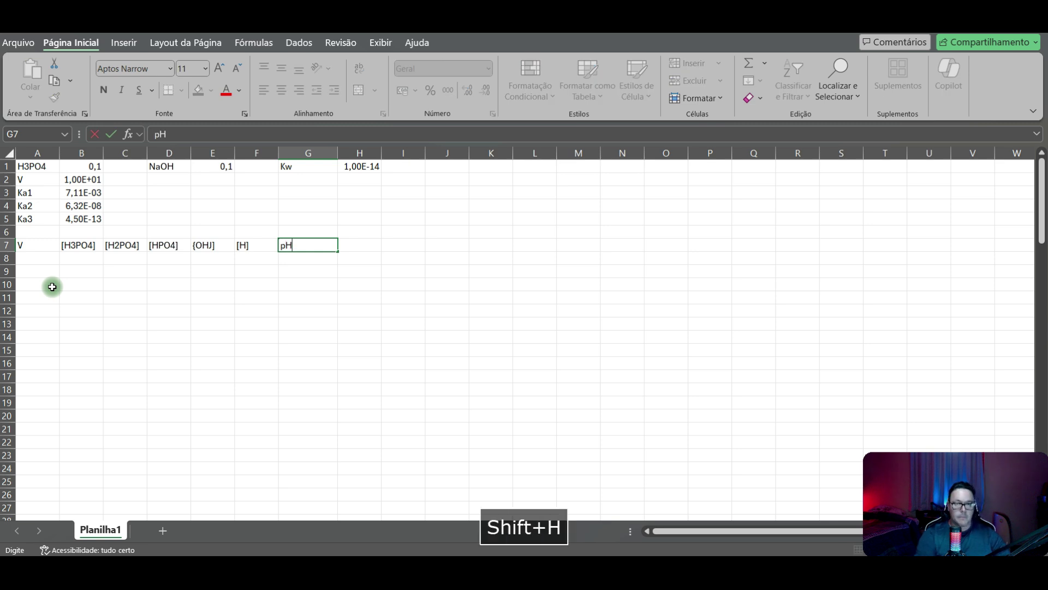
key(Return)
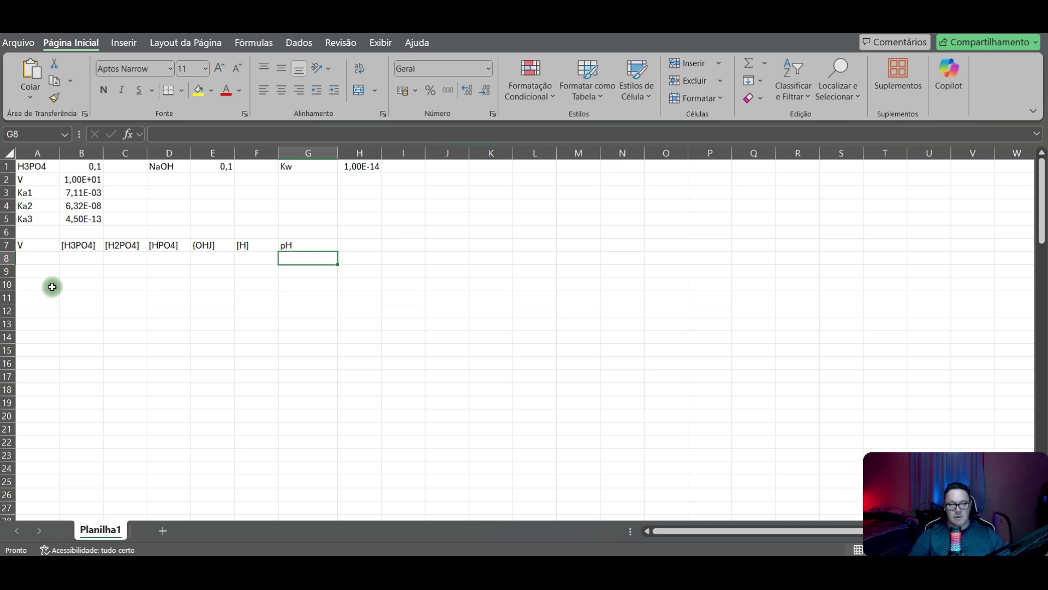
Step: Enter the formula =-log10(F8) in G8 to calculate the pH from the [H] column
click(36, 260)
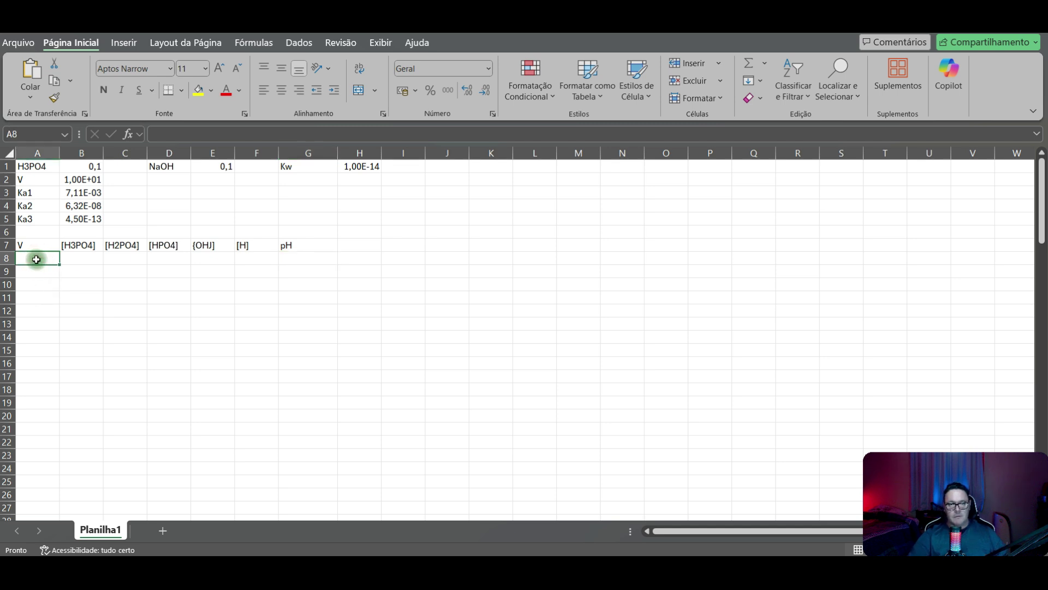
click(306, 259)
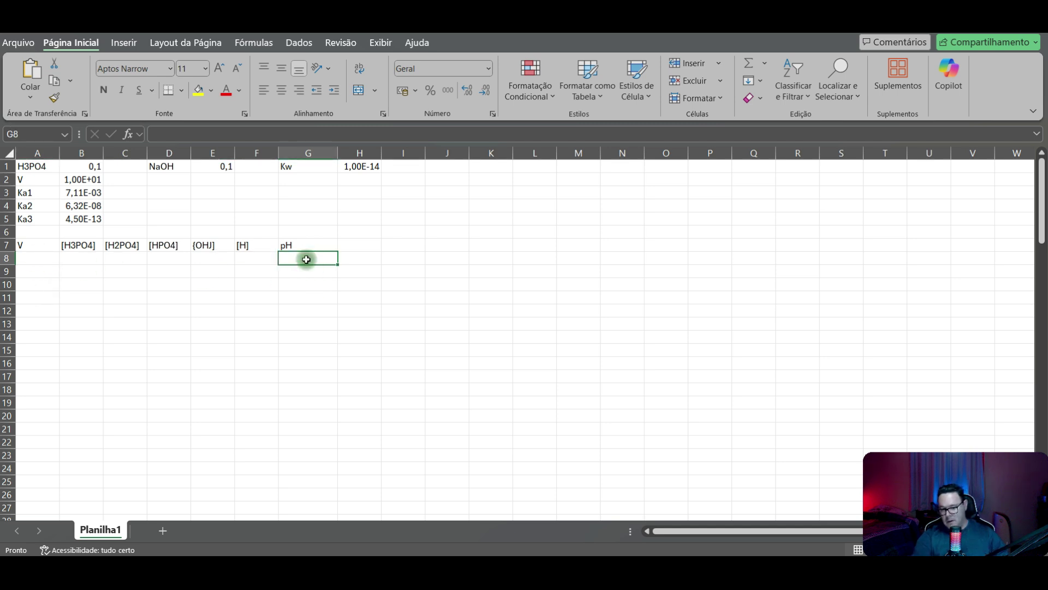
text(=-)
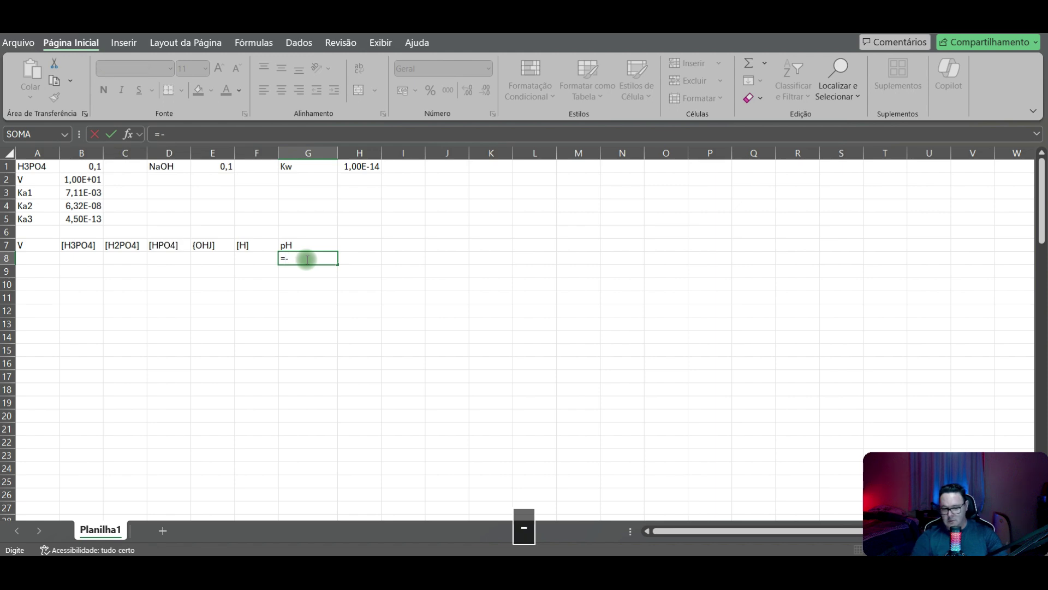
text(log)
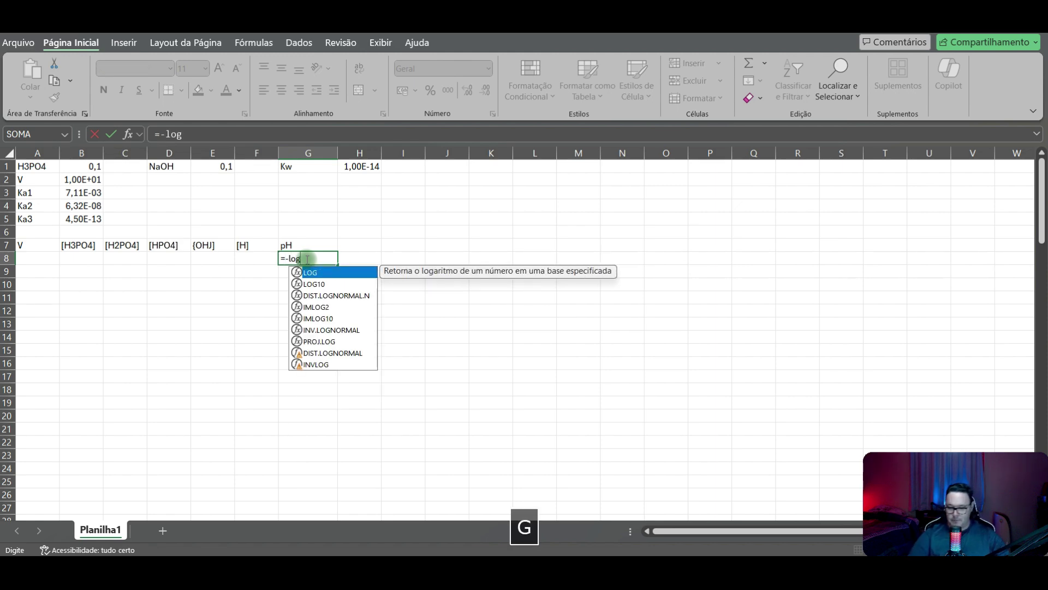
text(10()
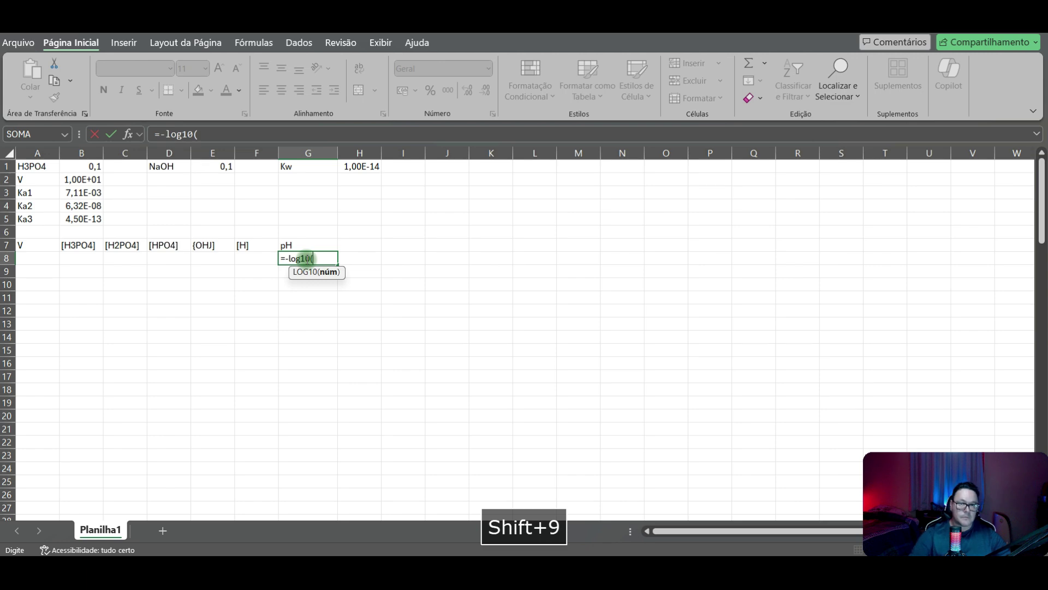
click(263, 257)
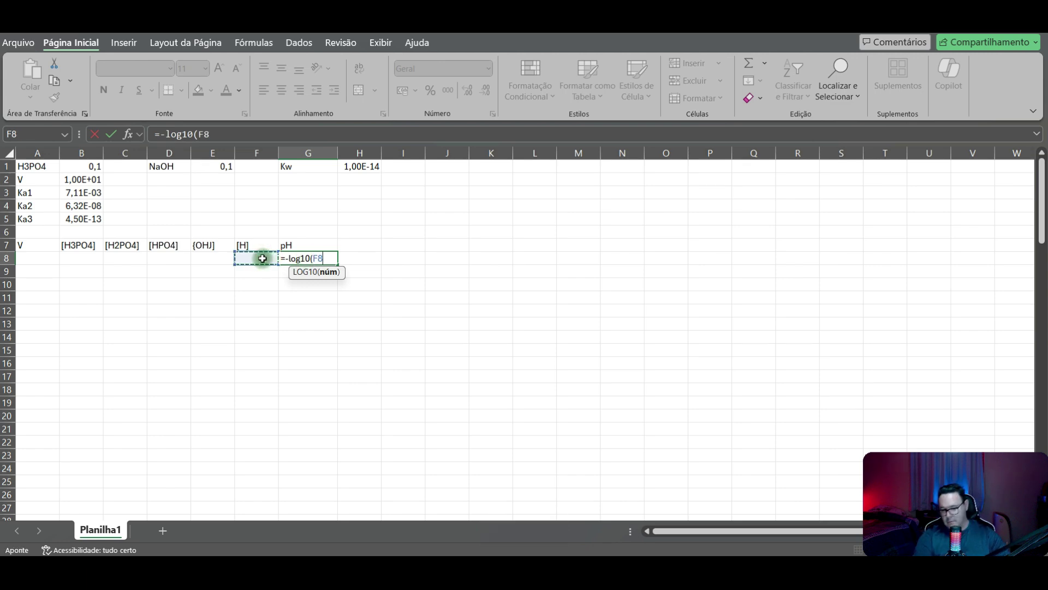
text())
key(Delete)
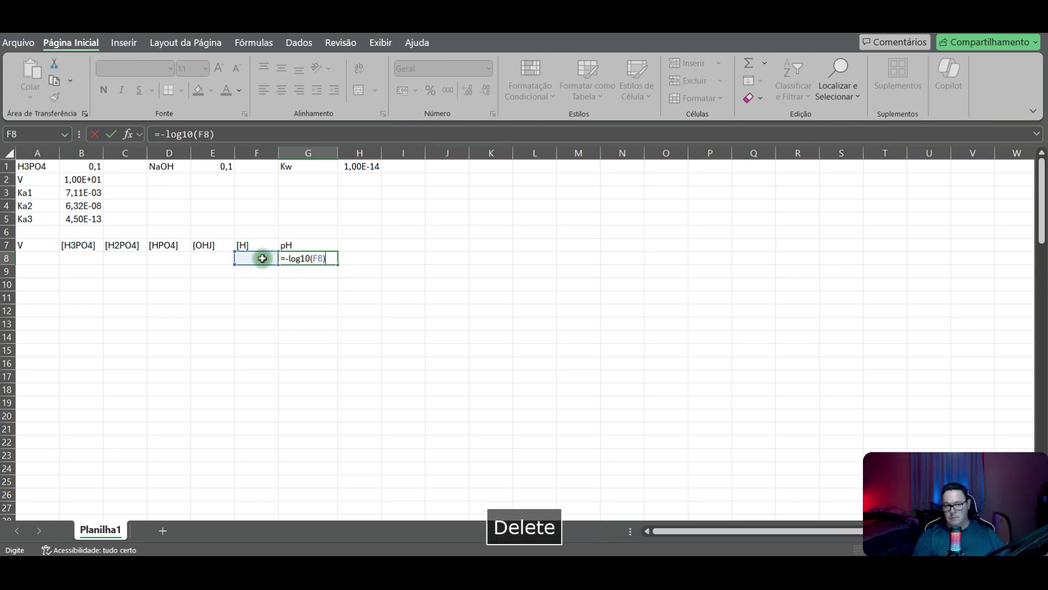
key(Return)
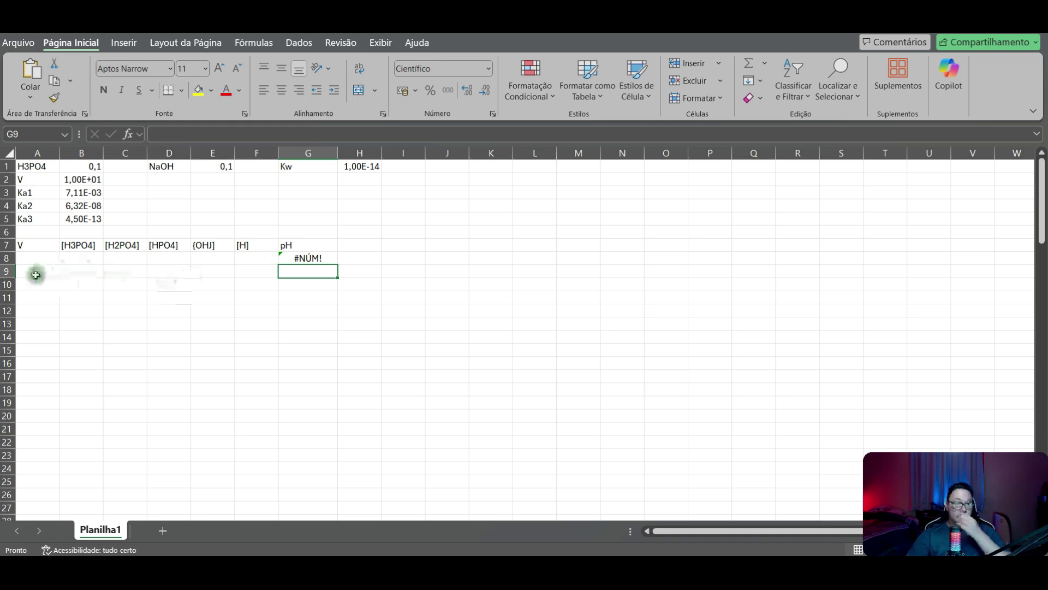
Step: Enter the first two volumes in the V column: 0 in A8 and 0,5 in A9
click(30, 256)
text(0)
key(Return)
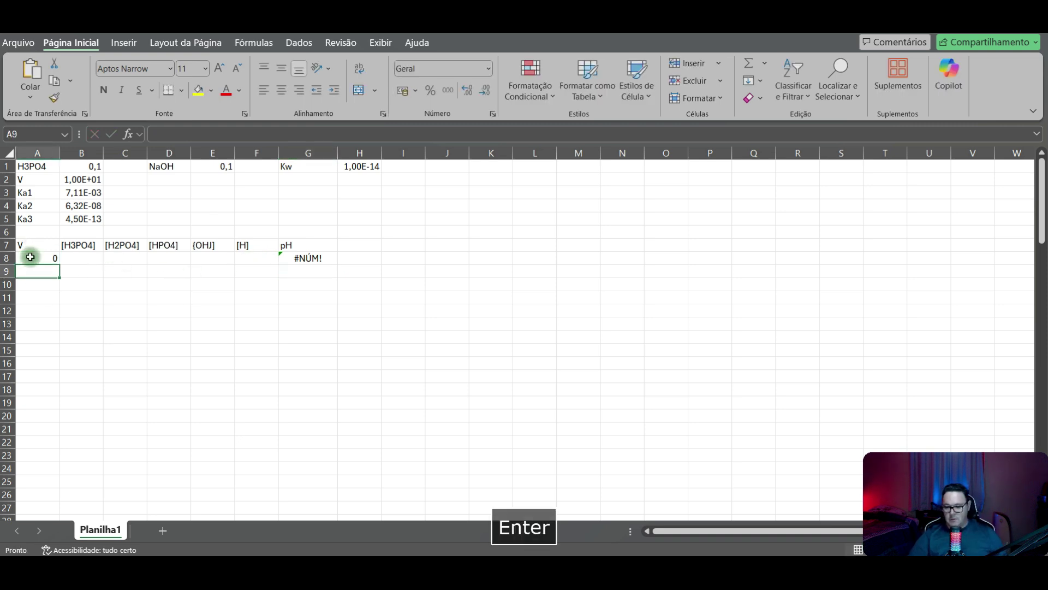
text(,5)
key(Return)
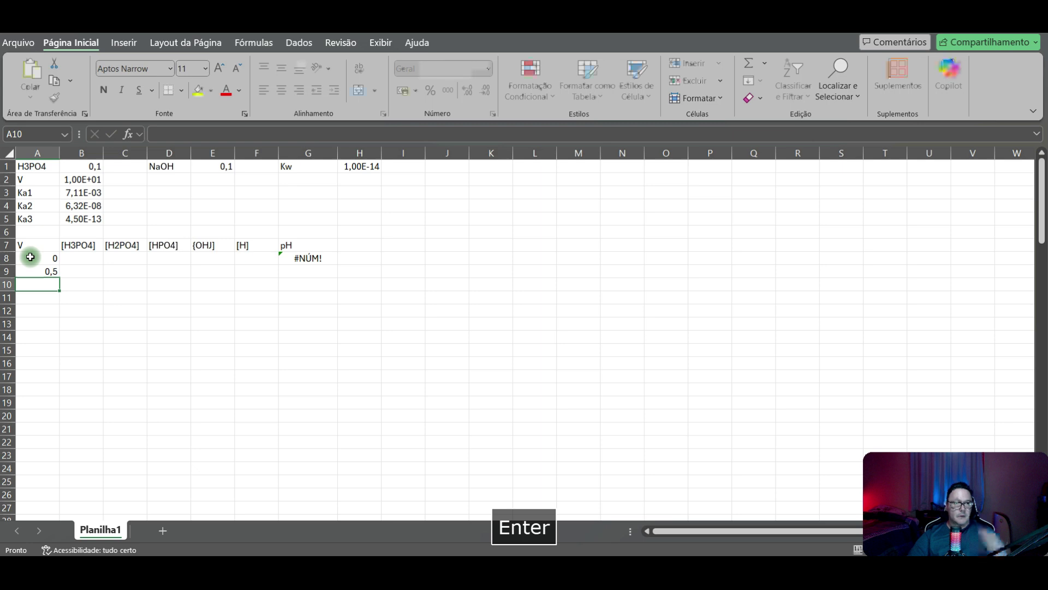
Step: Extend the volume series from A8:A9 down to 9,5 in A27, in increments of 0,5
drag(30, 256, 56, 505)
scroll(57, 487, down, 1)
click(57, 488)
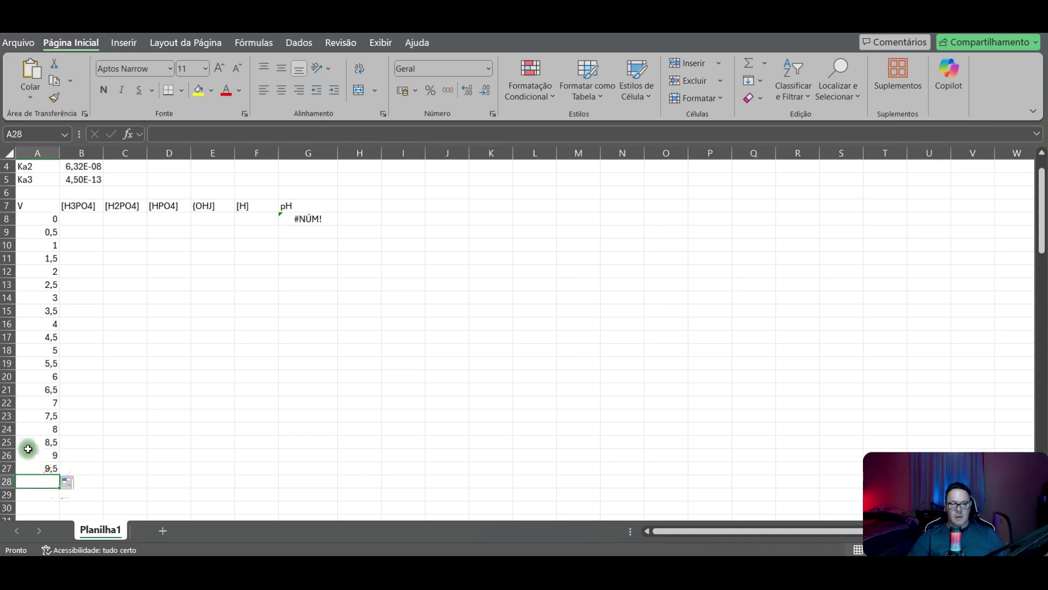
Step: Enter 9,6 in A28 and extend the volume series from A27:A28 down to 10,5 in A37, in increments of 0,1
text(9,)
key(Return)
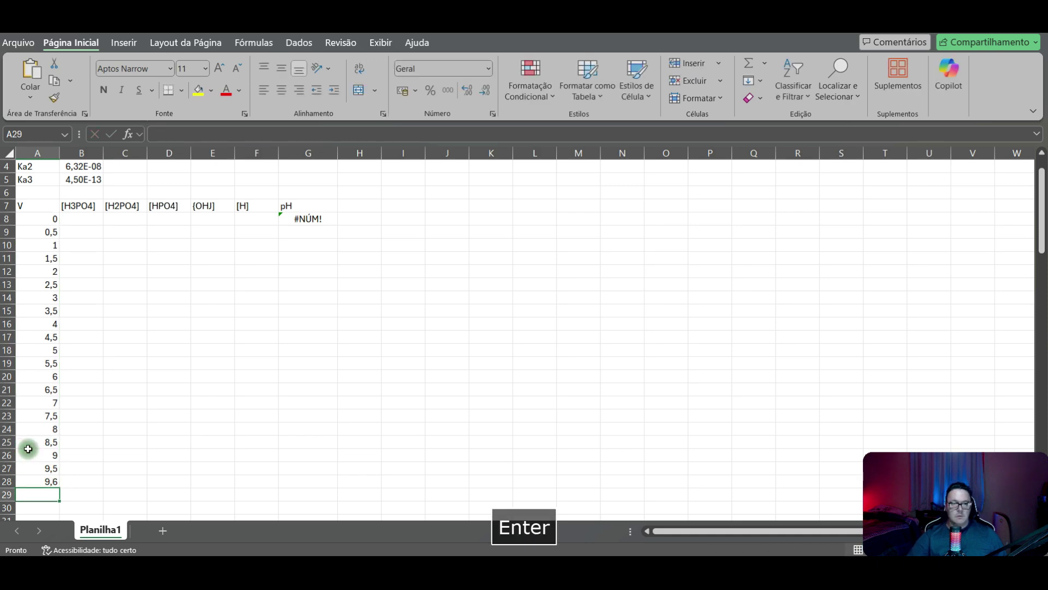
click(53, 470)
mouse_move(53, 479)
mouse_down()
mouse_move(60, 500)
mouse_move(57, 464)
mouse_up()
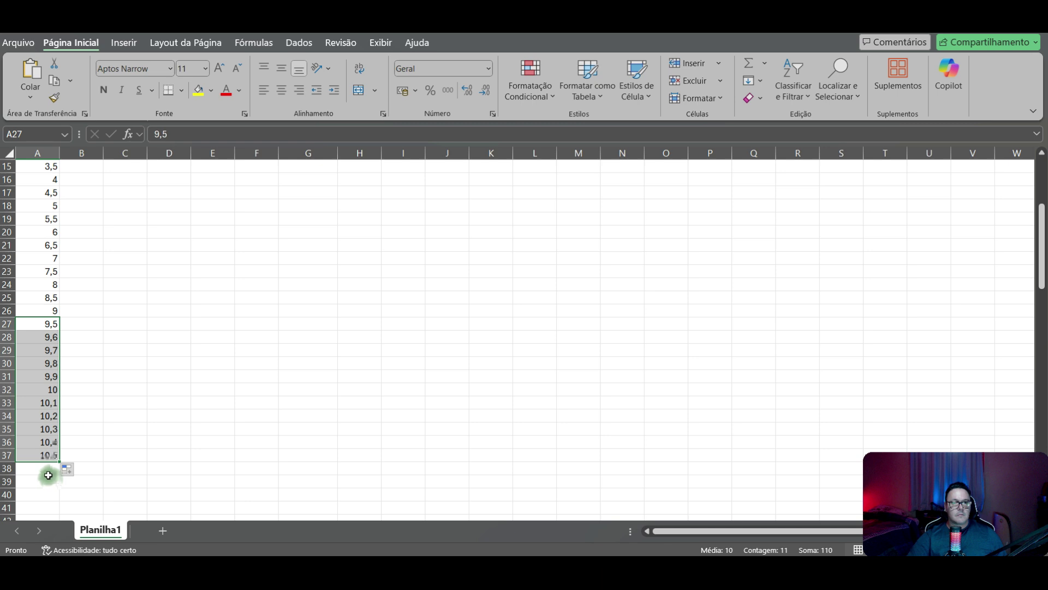
Step: Enter 11 in A38 and extend the volume series from A37:A38 down to 19,5 in A55, in increments of 0,5
click(38, 473)
text(11)
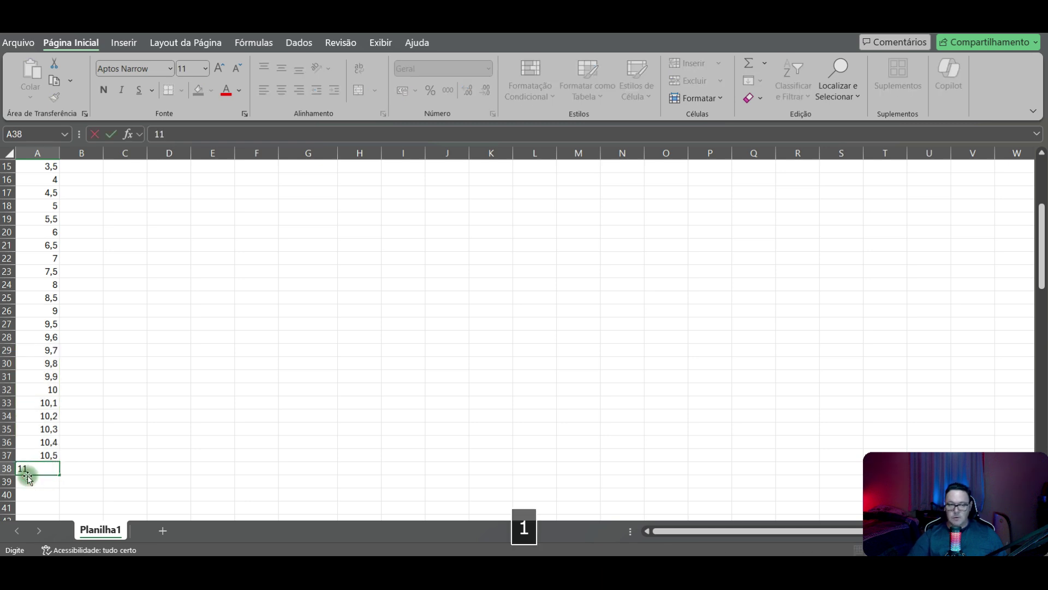
key(Return)
drag(38, 454, 54, 474)
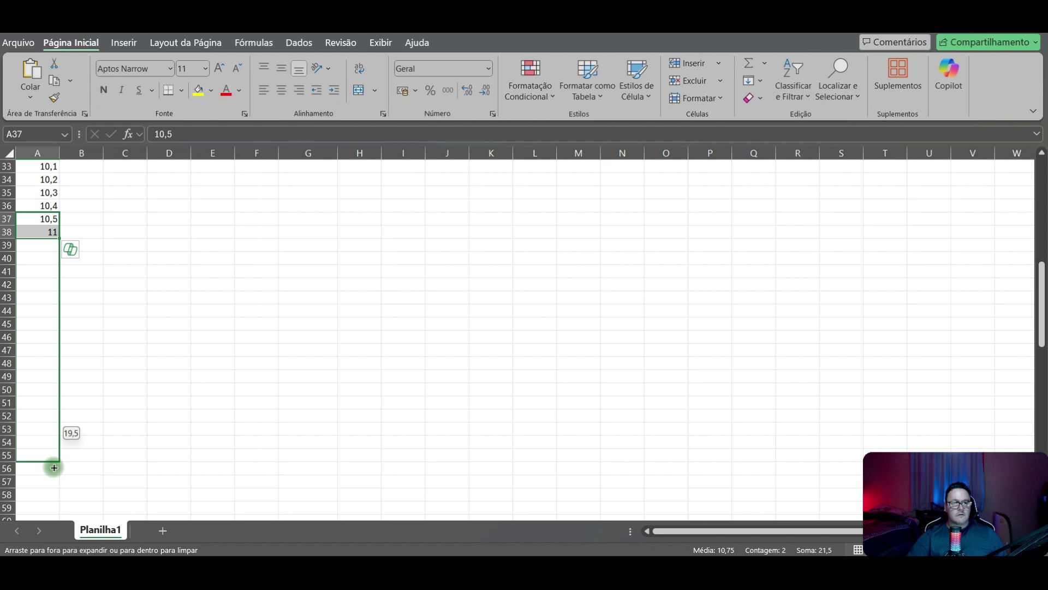
drag(53, 467, 53, 468)
Step: Enter 19,6 in A56 and extend the volume series from A55:A56 down to 20,5 in A65, in increments of 0,1
click(46, 473)
text(19,6)
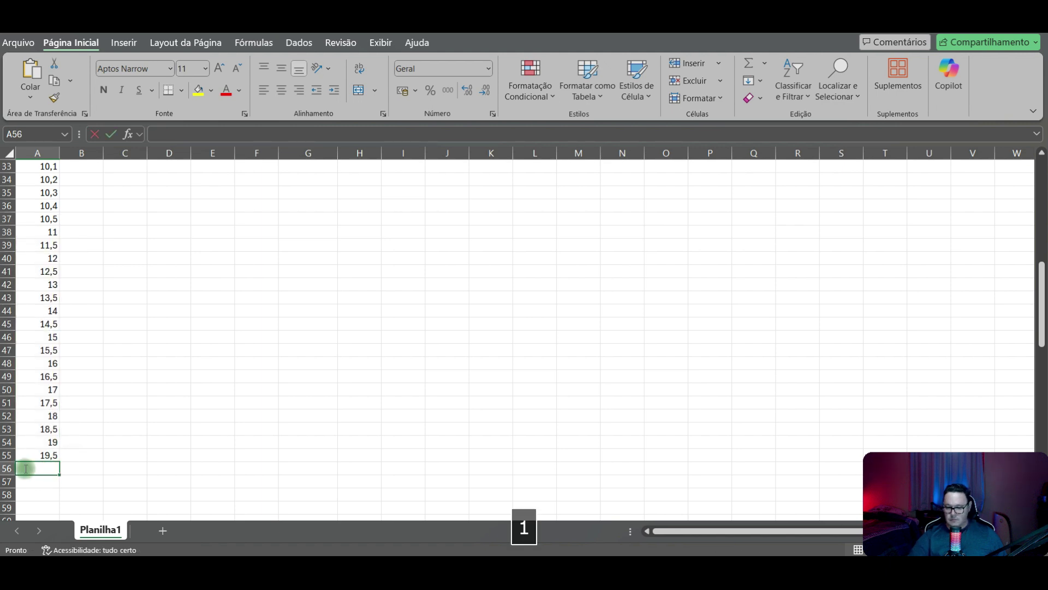
key(Return)
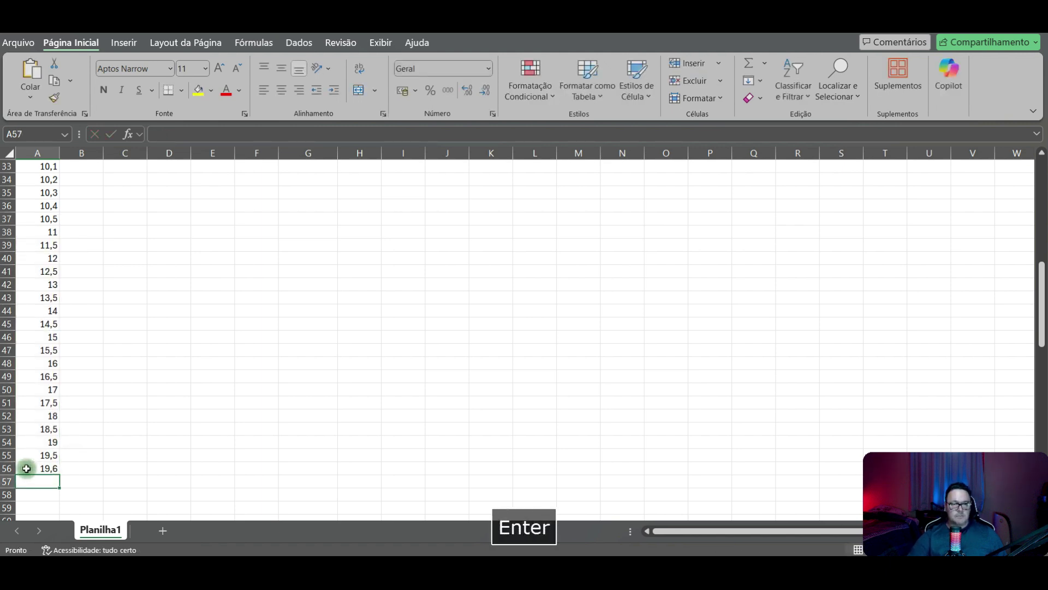
click(44, 461)
mouse_move(44, 462)
mouse_down()
mouse_move(55, 518)
mouse_move(50, 472)
mouse_up()
Step: Enter 21 in A66 and 21,5 in A67, and extend the volume series down to 25 in A74, in increments of 0,5
click(46, 487)
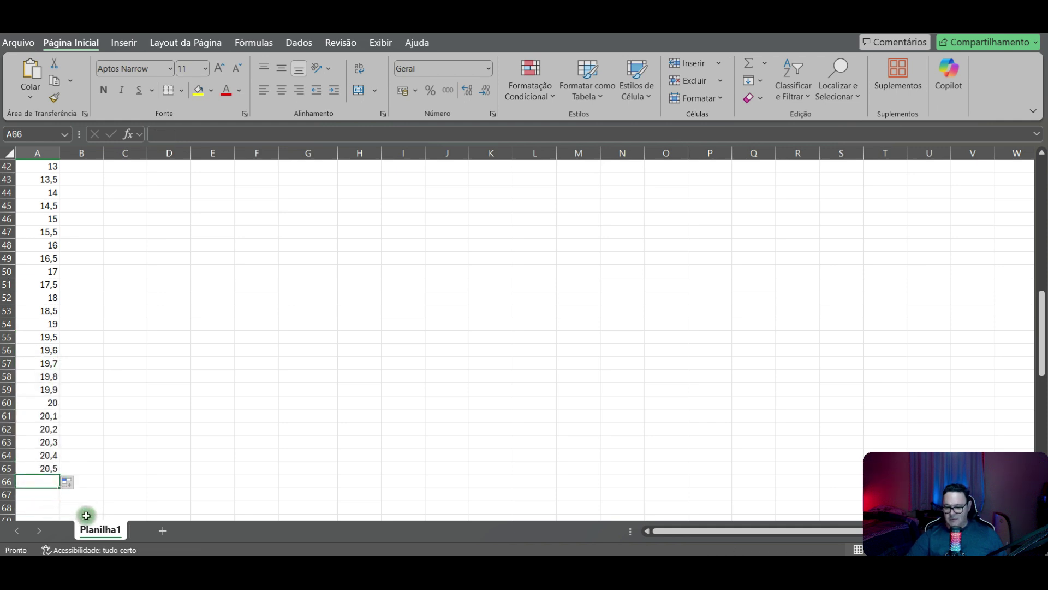
text(21)
key(Return)
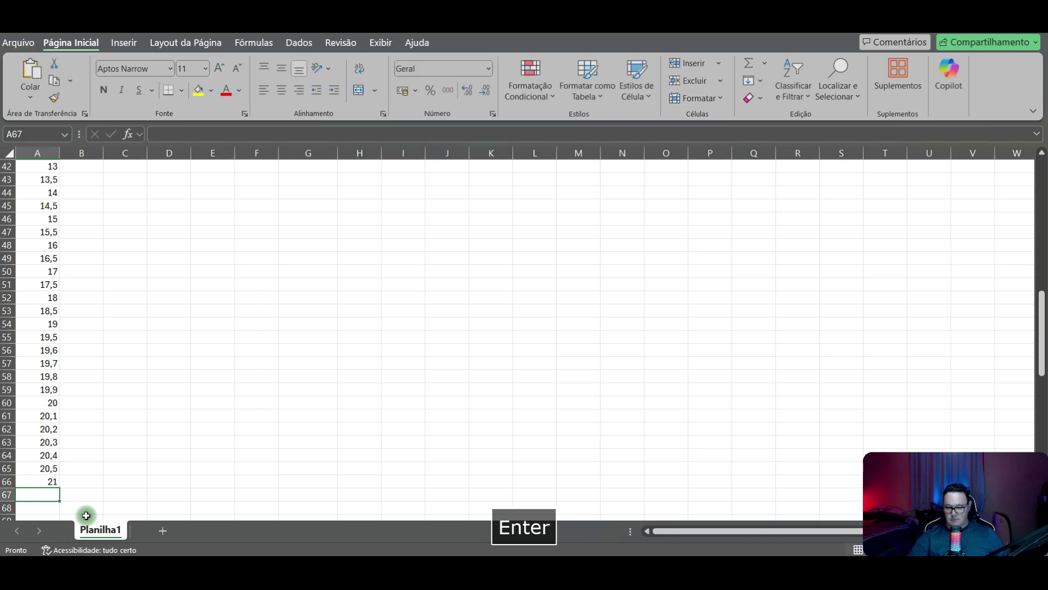
text(22,5)
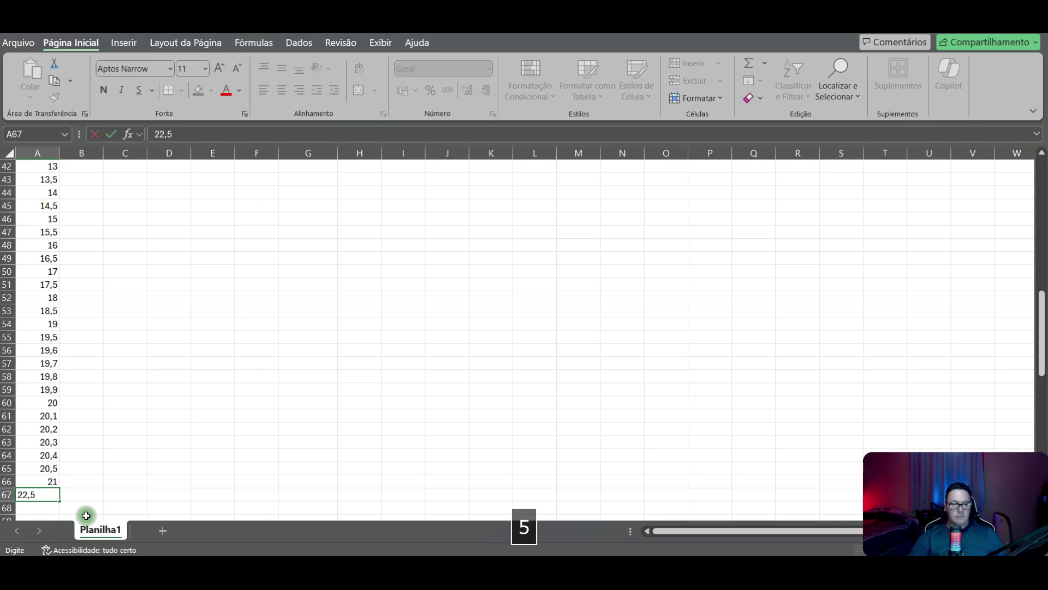
drag(32, 467, 40, 495)
click(41, 494)
text(21,5)
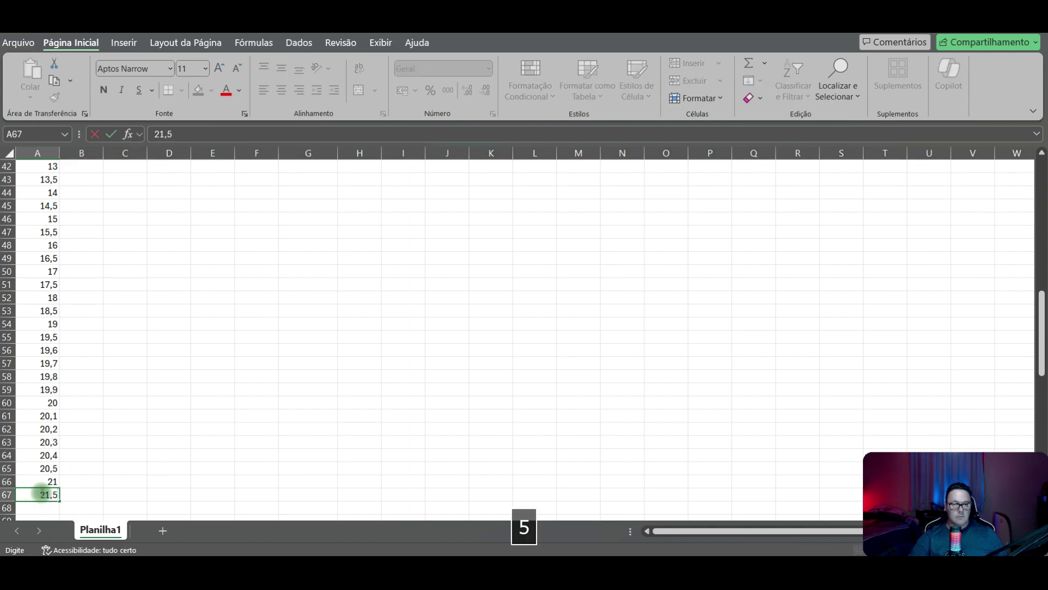
drag(49, 468, 55, 509)
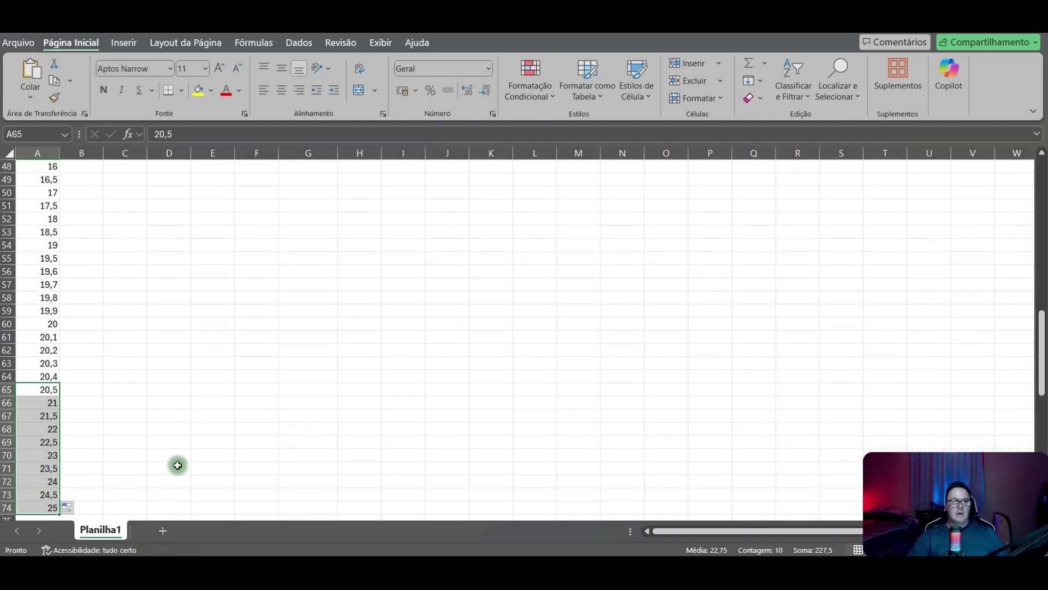
Step: Copy the pH formula from G8 down the column to the last volume row, G74
scroll(180, 461, up, 15)
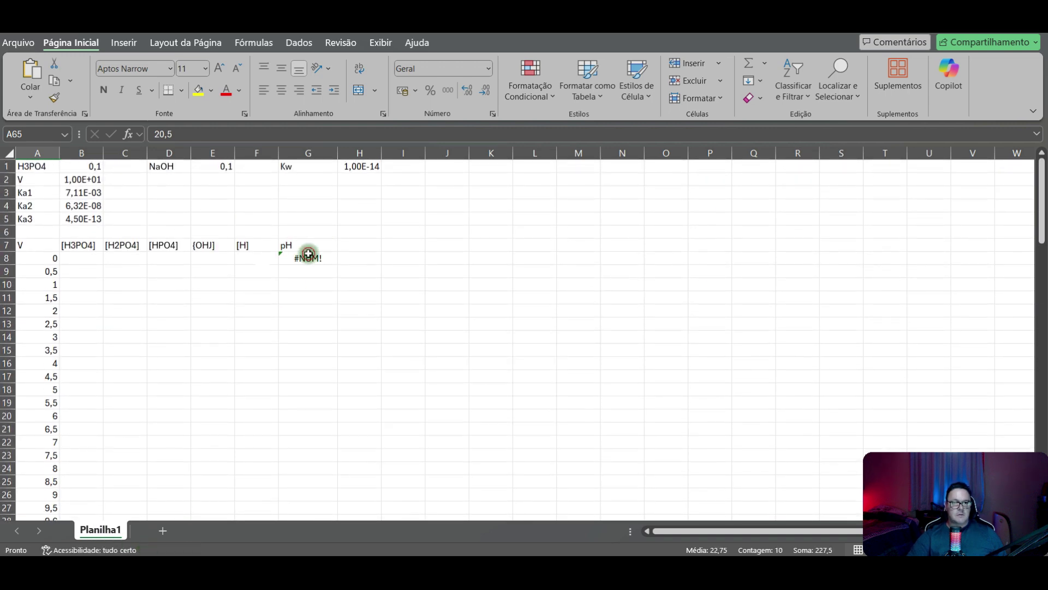
click(309, 254)
drag(338, 263, 326, 446)
scroll(269, 526, up, 15)
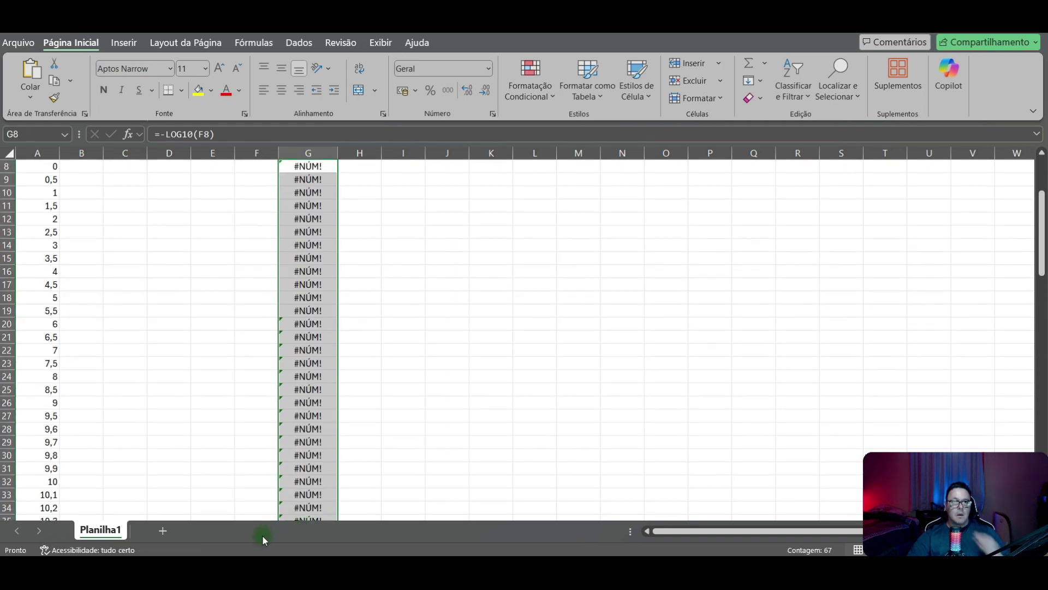
scroll(262, 535, up, 3)
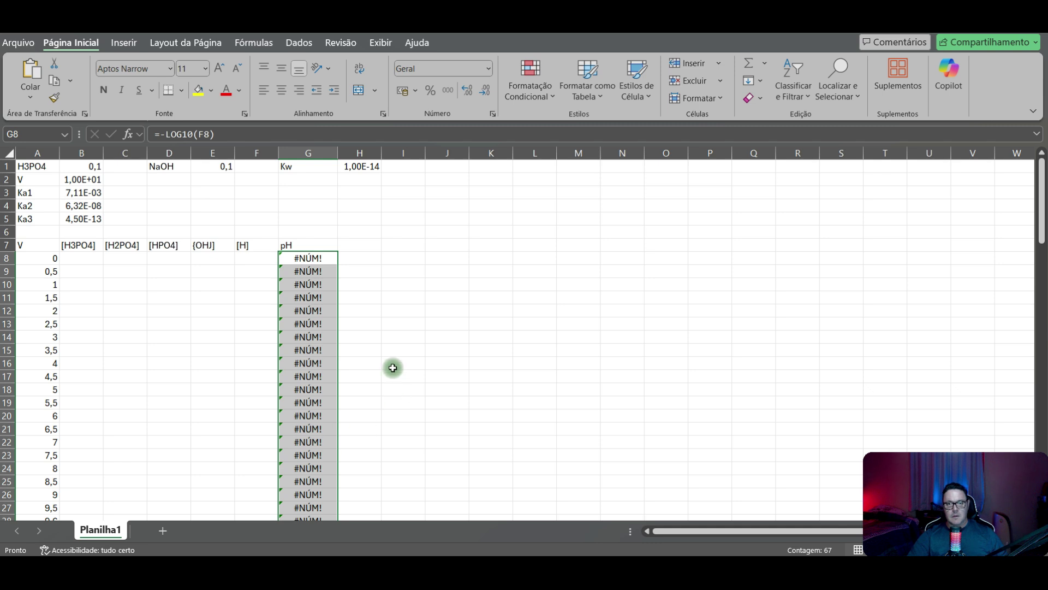
Step: Enter the label a in J1 and its value 1 in K1 as the first quadratic coefficient
click(437, 164)
text(a)
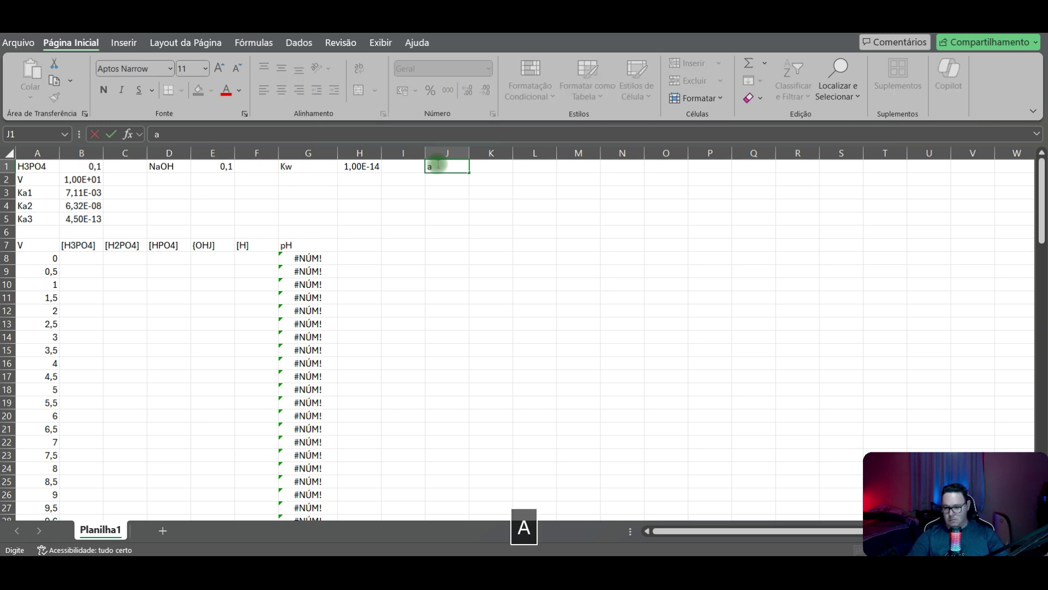
key(Right)
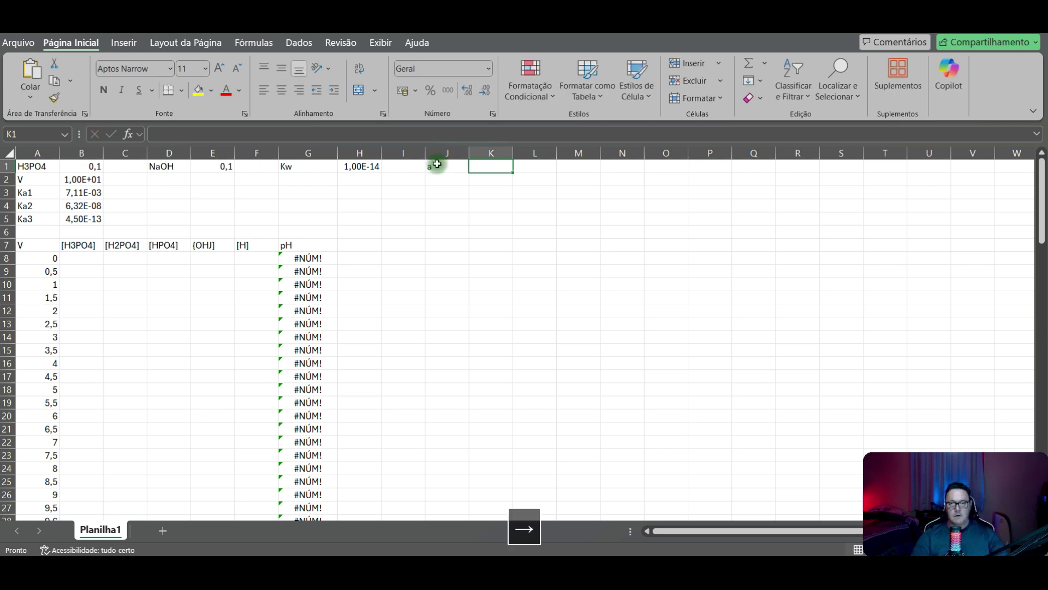
text(1)
key(Return)
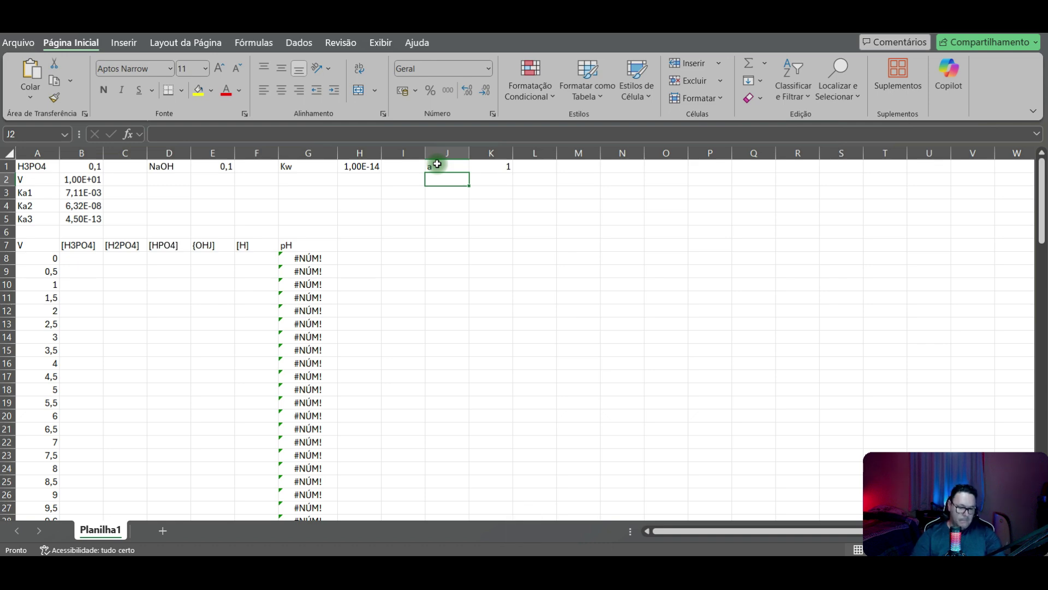
Step: Enter the label b in J2 and the formula =B3 in K2, referencing Ka1
text(b)
key(Right)
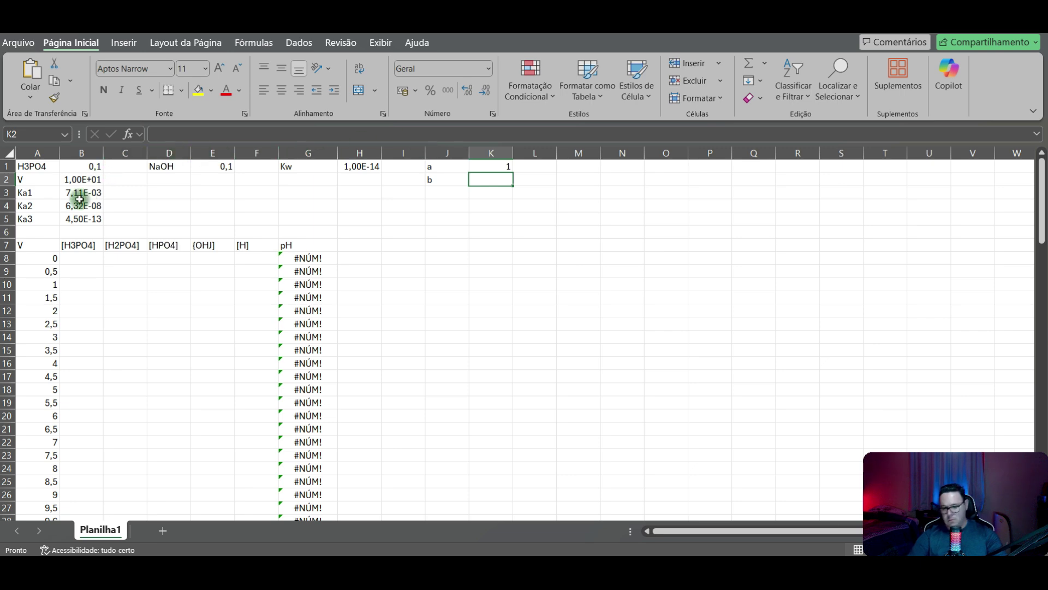
text(=)
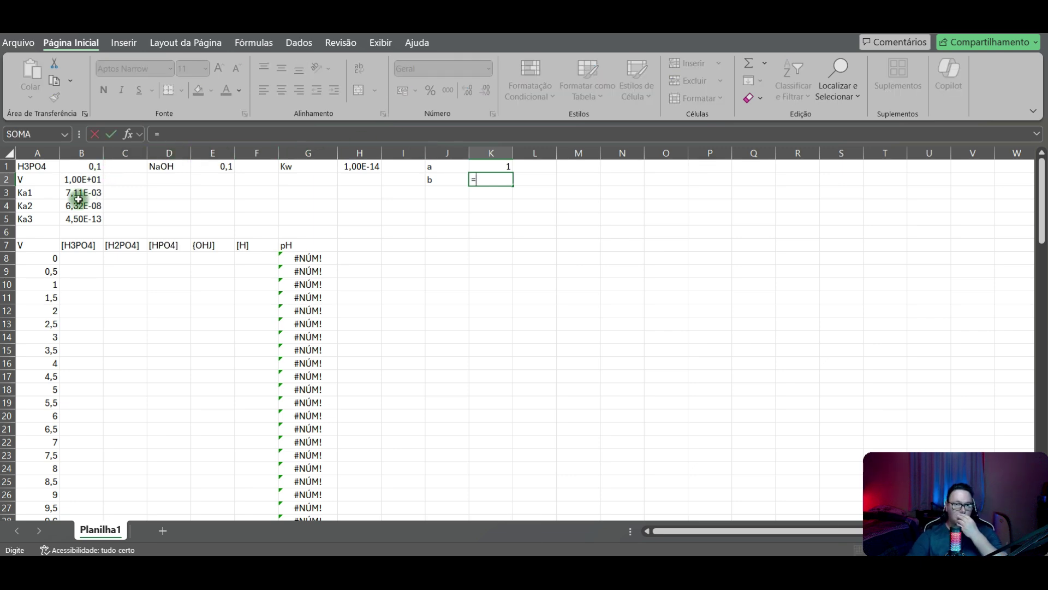
click(78, 197)
key(Return)
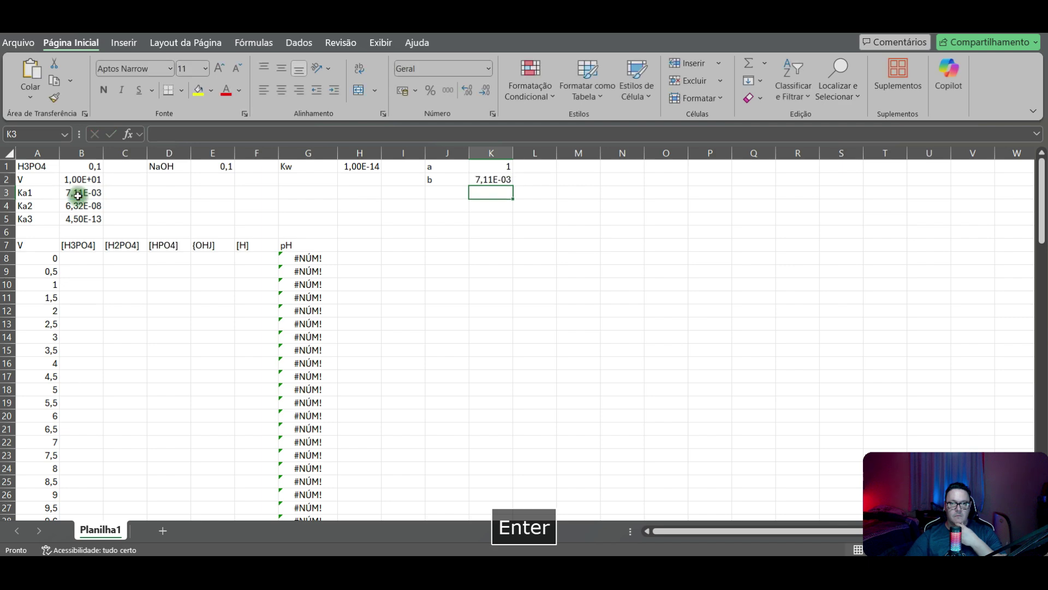
Step: Enter the label c in J3 and the formula =-B3*B1 in K3, using Ka1 and the H3PO4 concentration
click(441, 204)
click(439, 189)
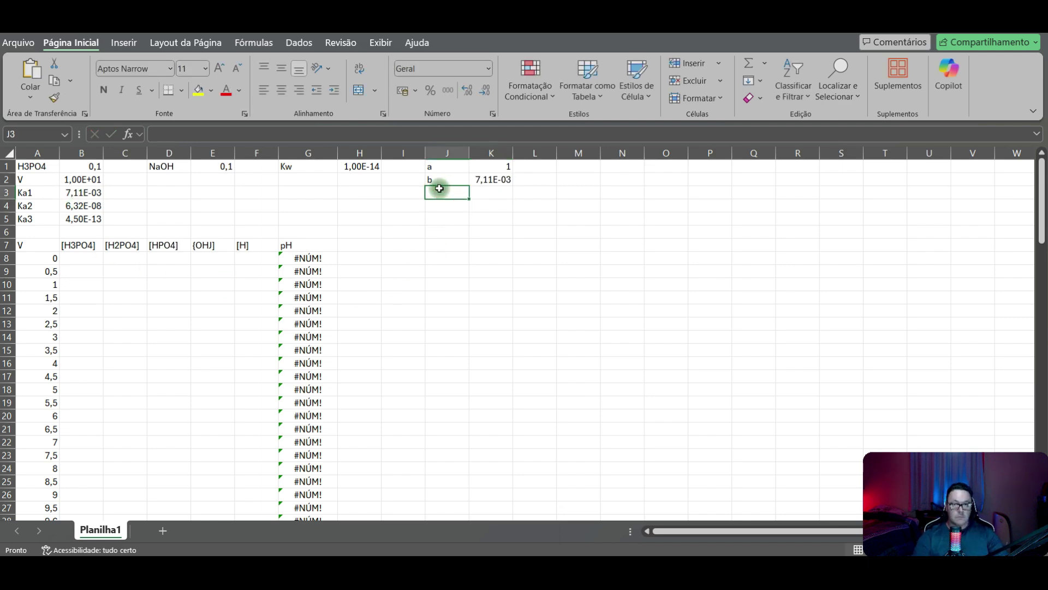
text(C)
key(BackSpace)
text(c)
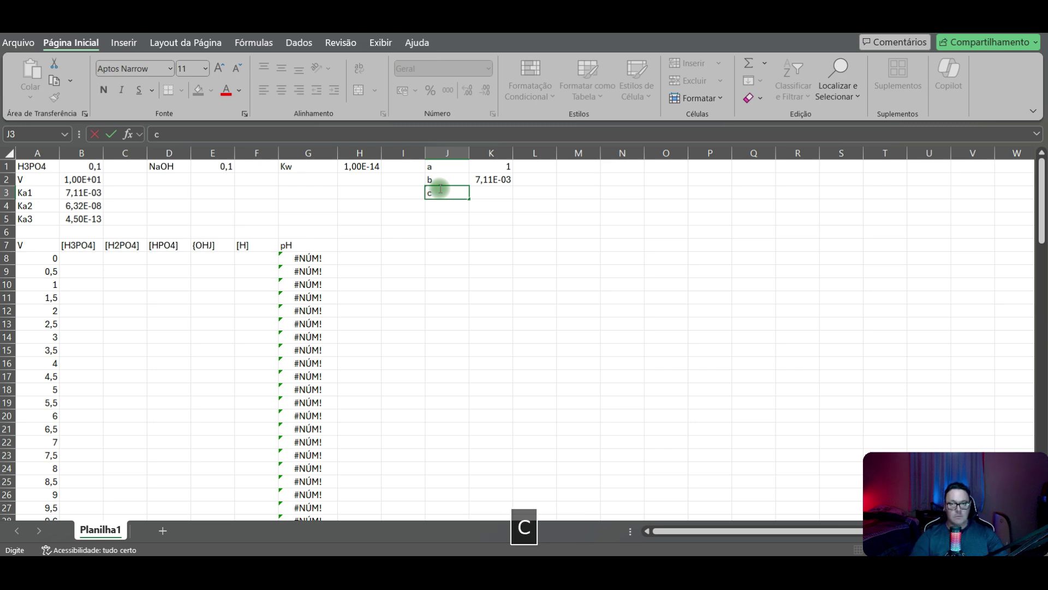
key(Right)
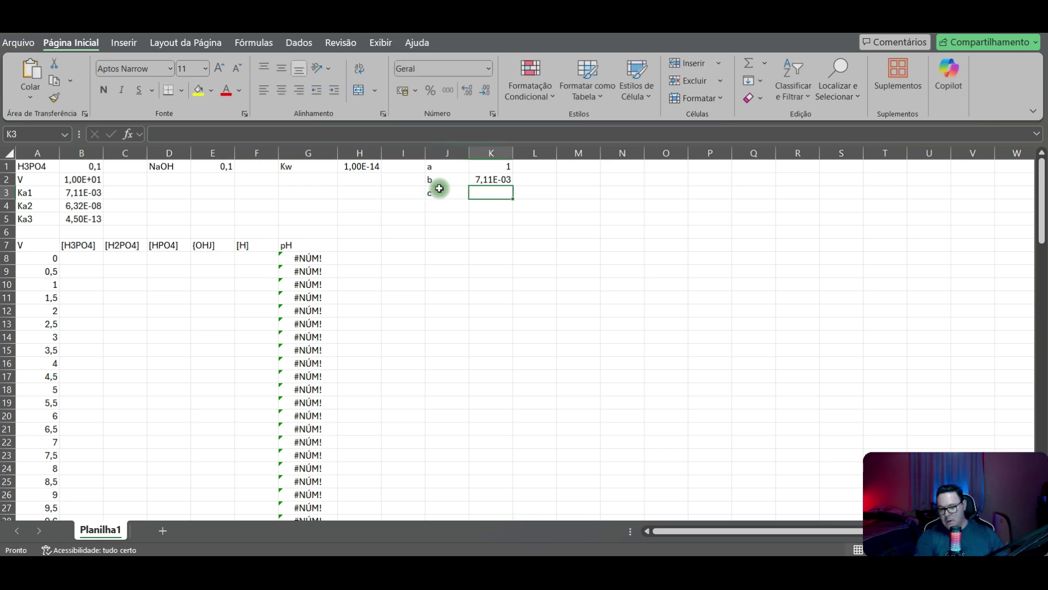
text(=-)
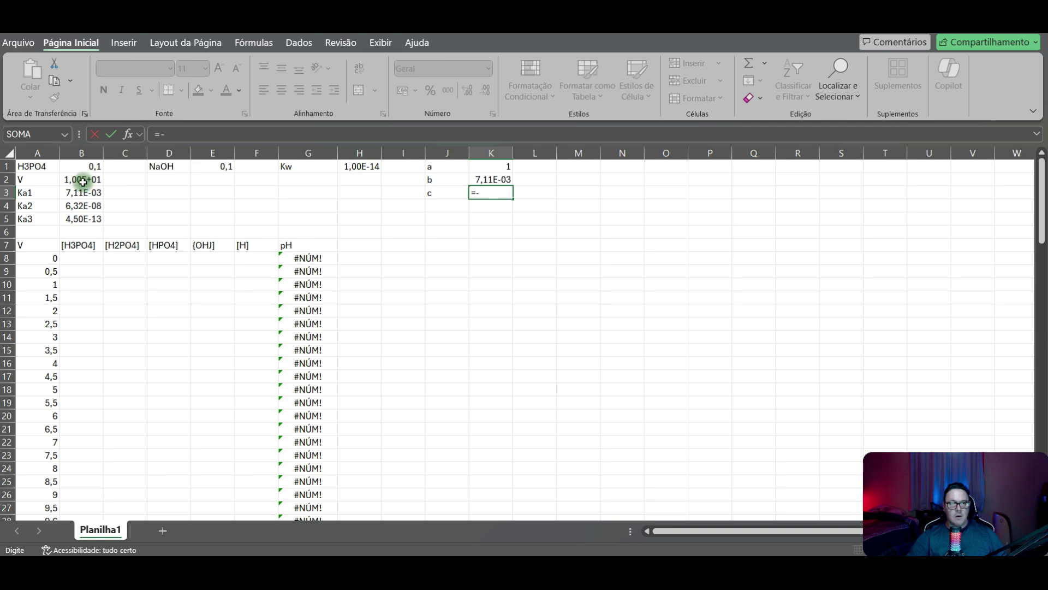
click(86, 193)
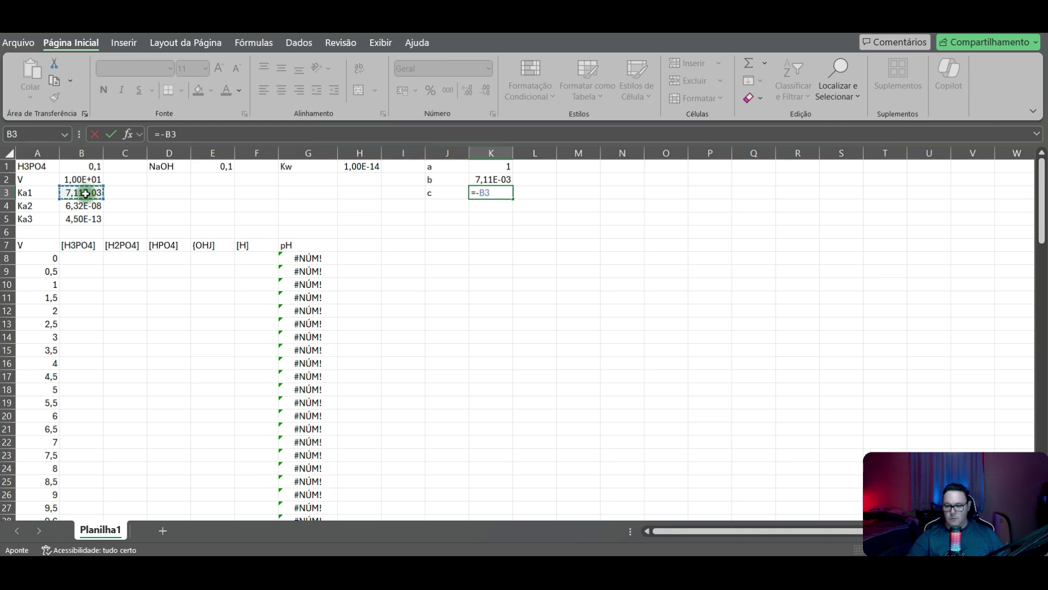
text(*)
click(90, 166)
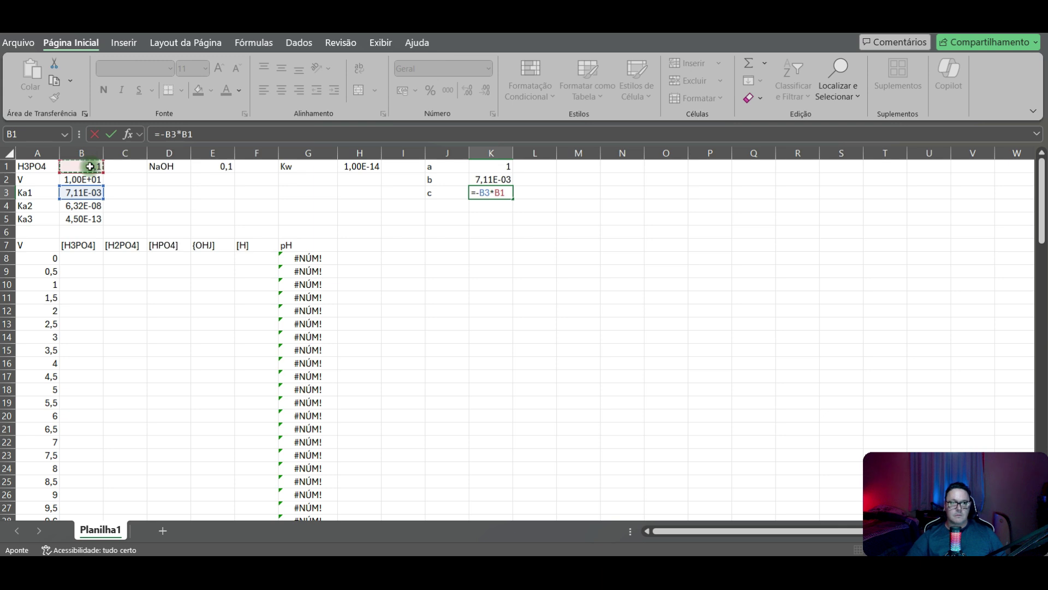
key(Return)
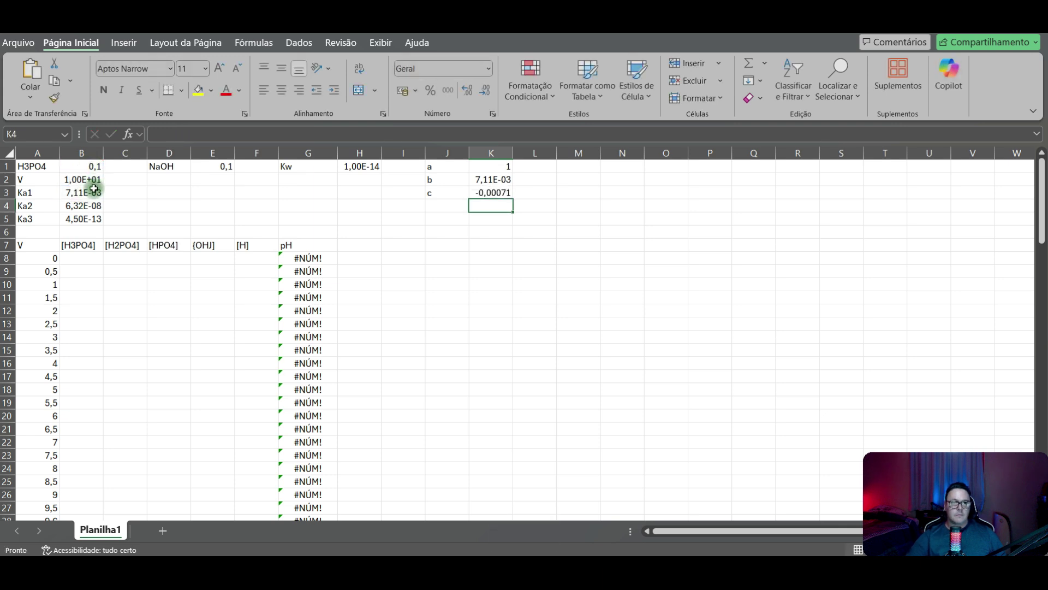
Step: Change the number format of the acid volume V in B2 to Número
click(89, 179)
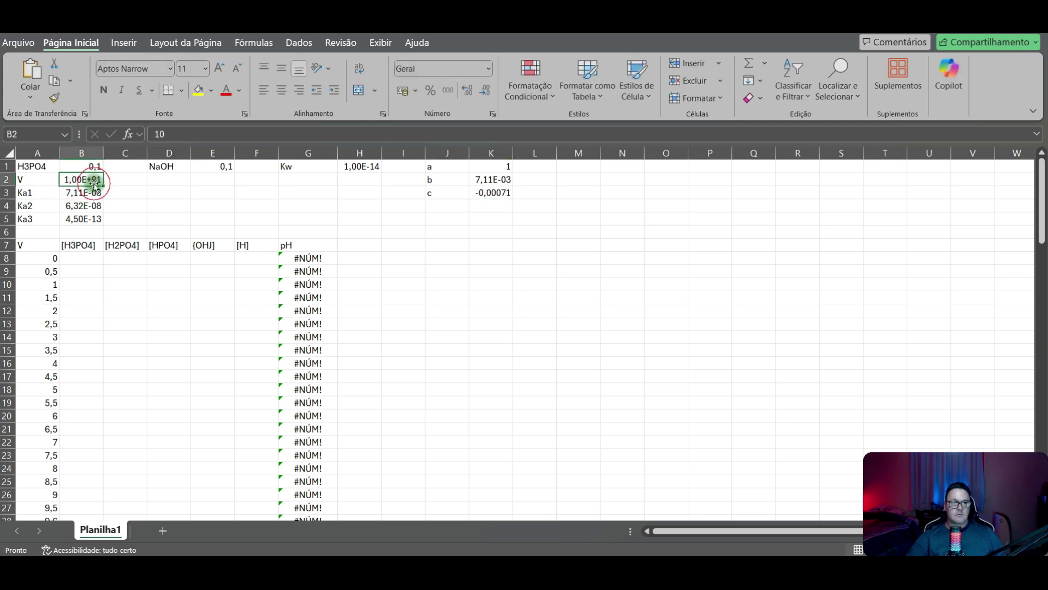
click(490, 69)
click(461, 122)
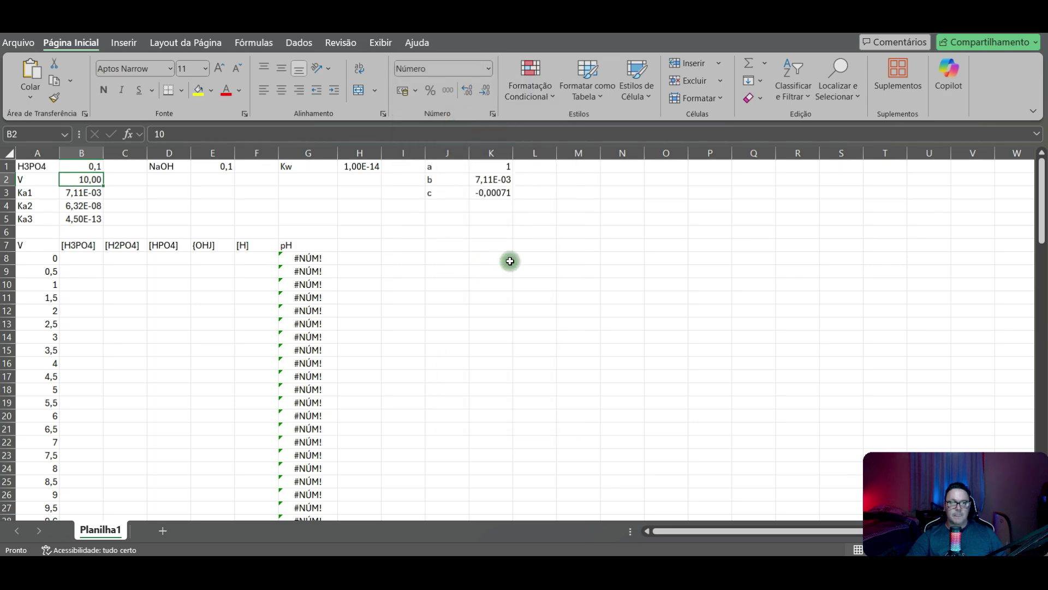
click(487, 193)
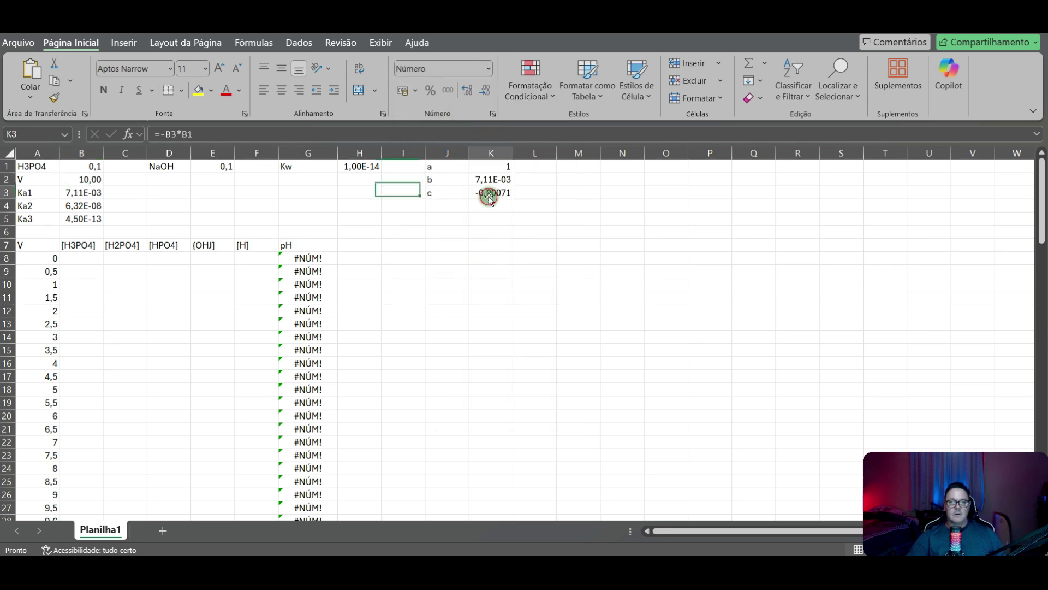
Step: Enter the label delta in J4 and the discriminant formula =K2^2-4*K1*K3 in K4
click(438, 205)
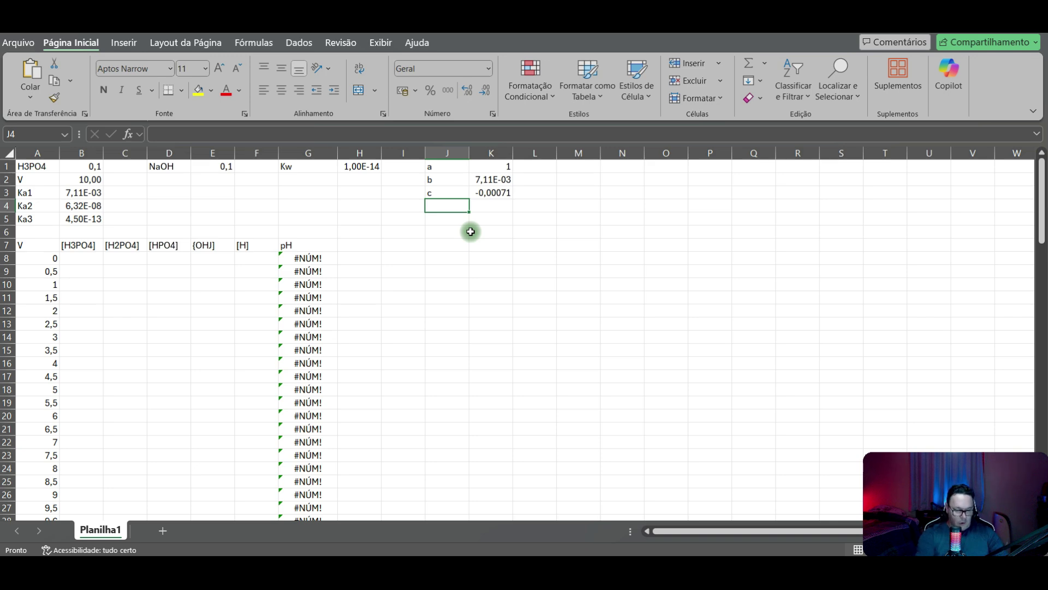
text(delta)
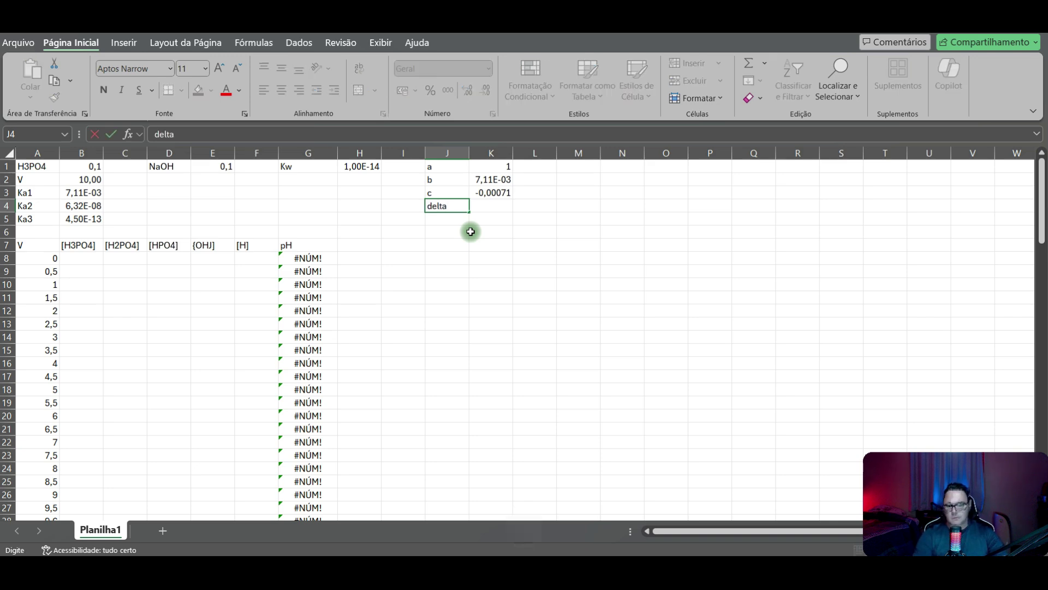
key(Right)
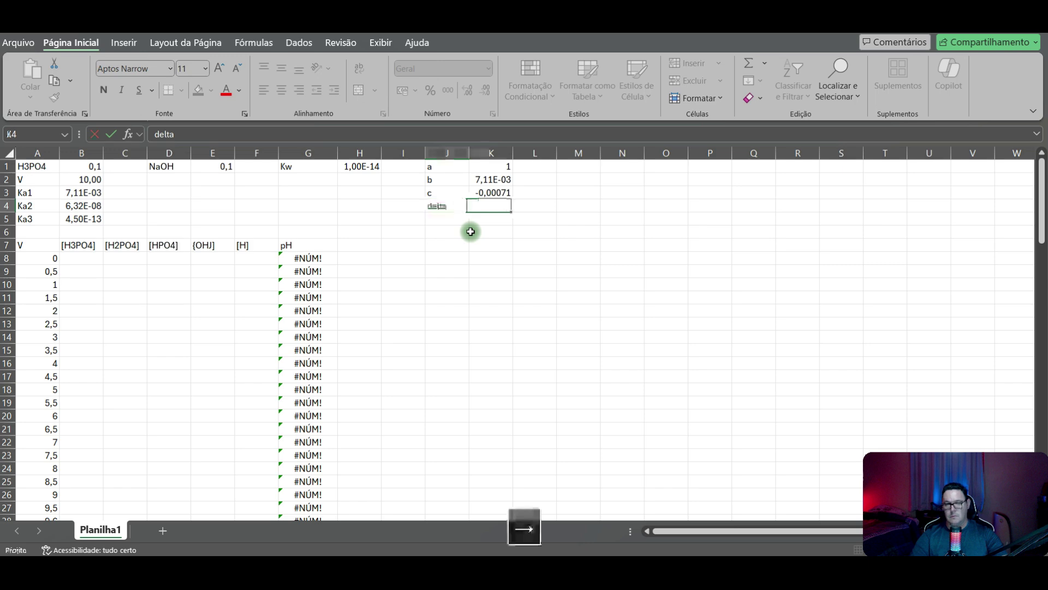
text(=)
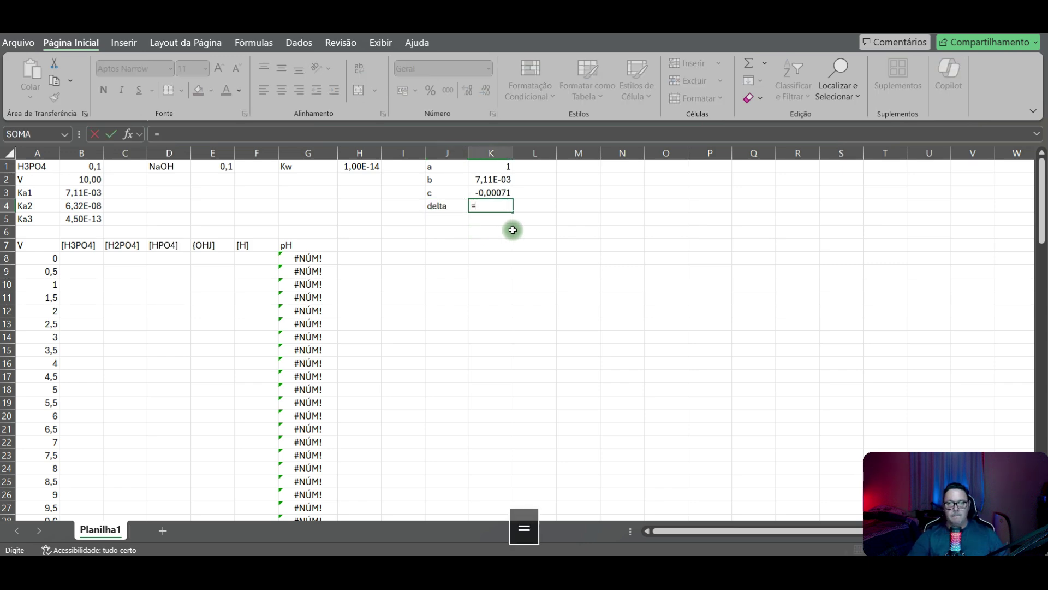
click(500, 179)
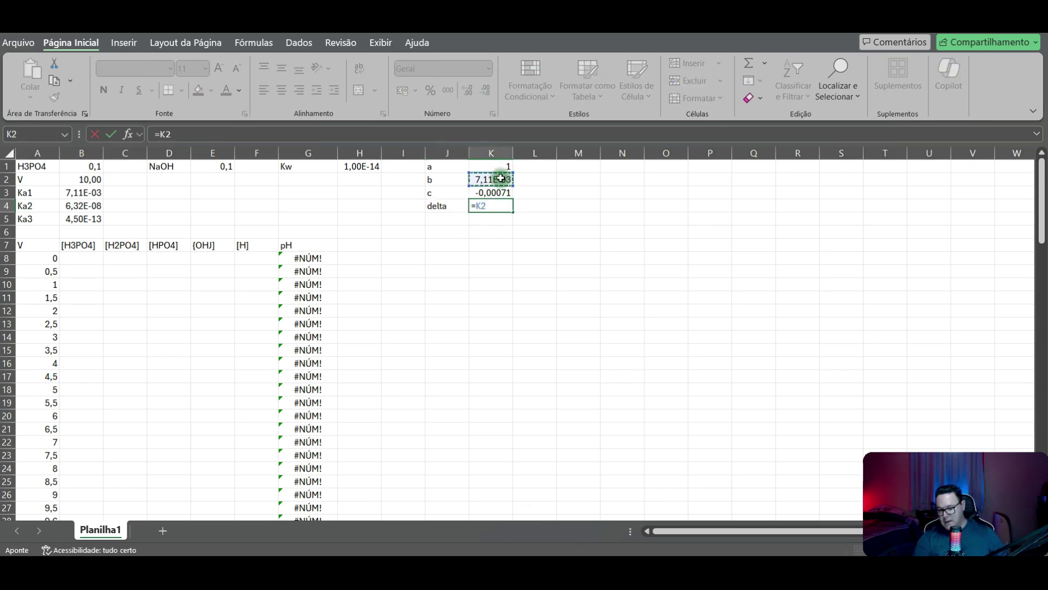
key(shift+apostrophe)
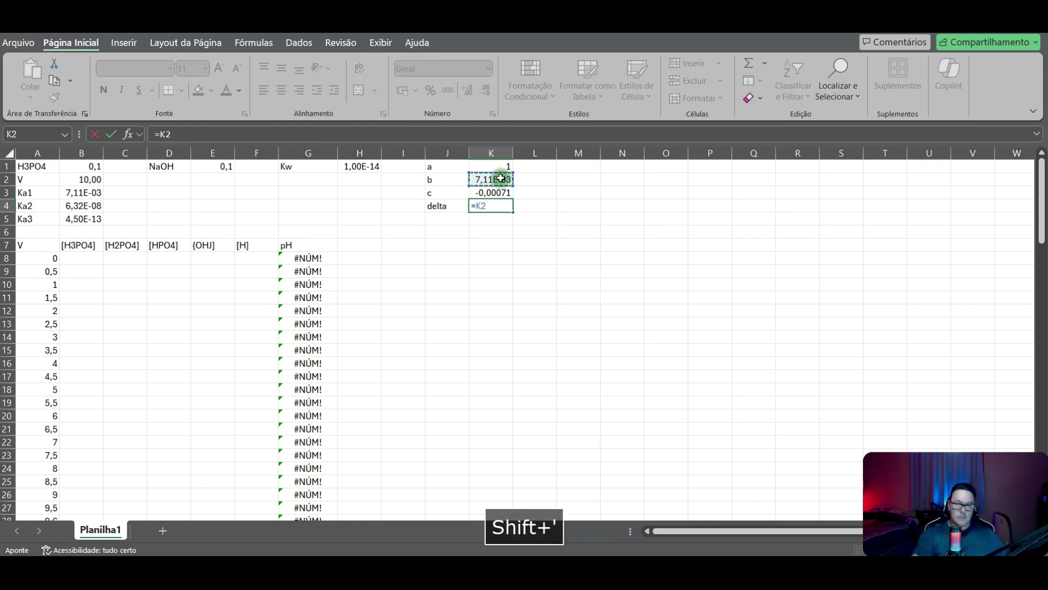
text(2)
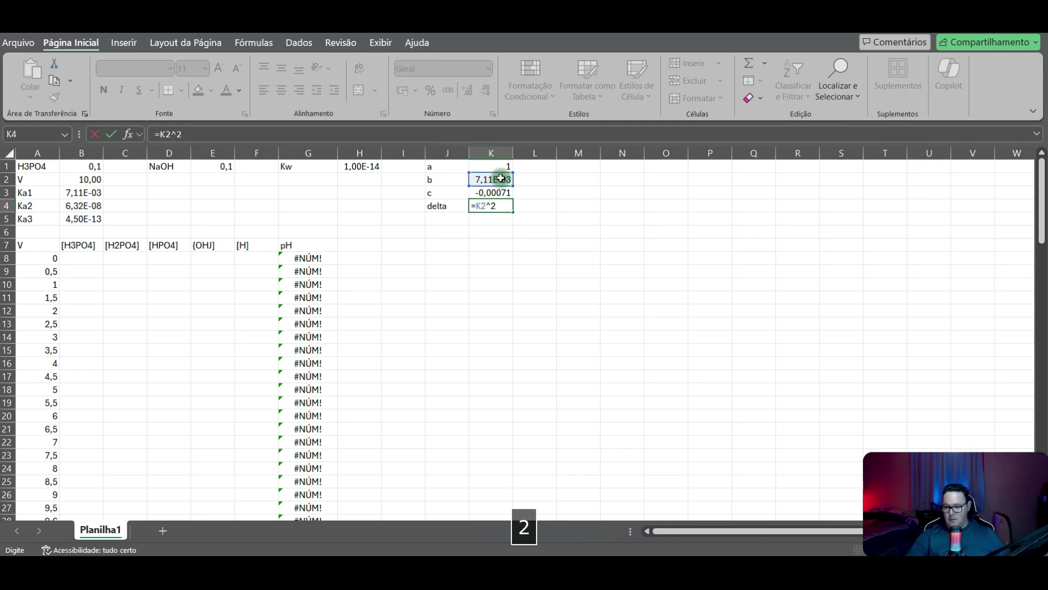
text(-4*)
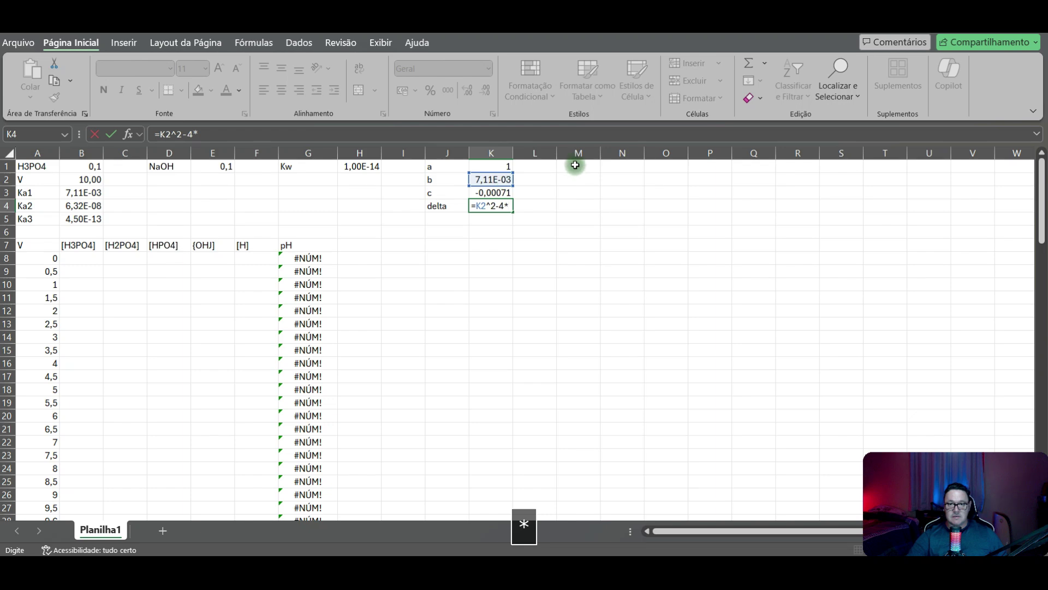
click(489, 164)
text(*)
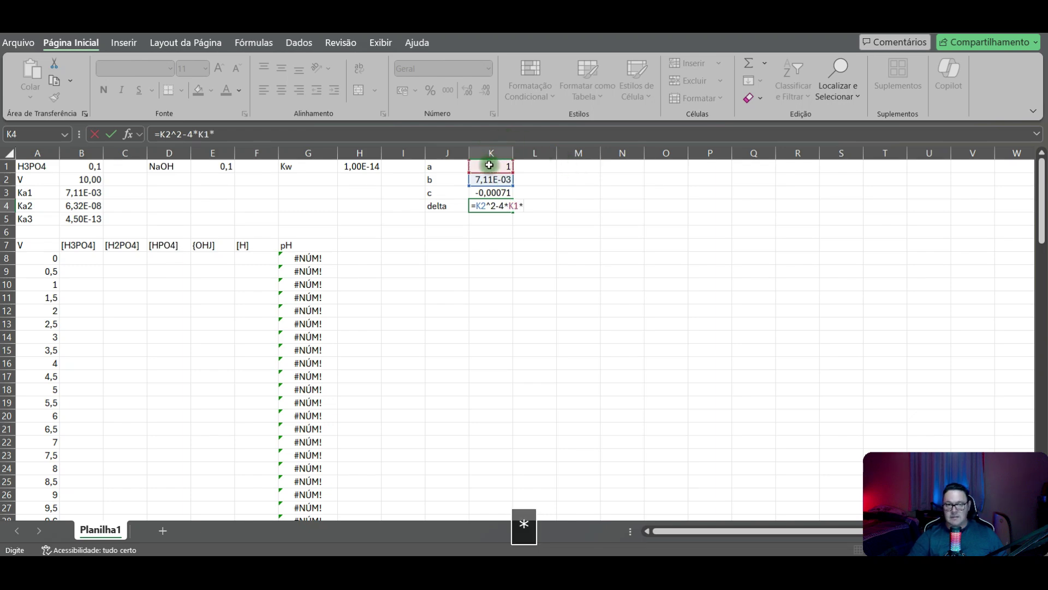
click(489, 193)
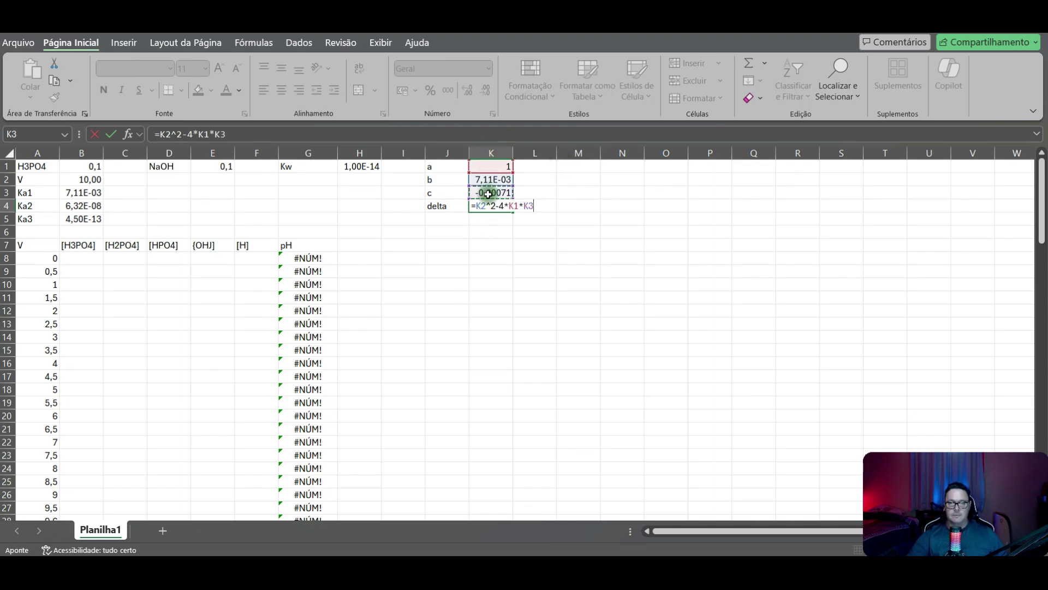
key(Return)
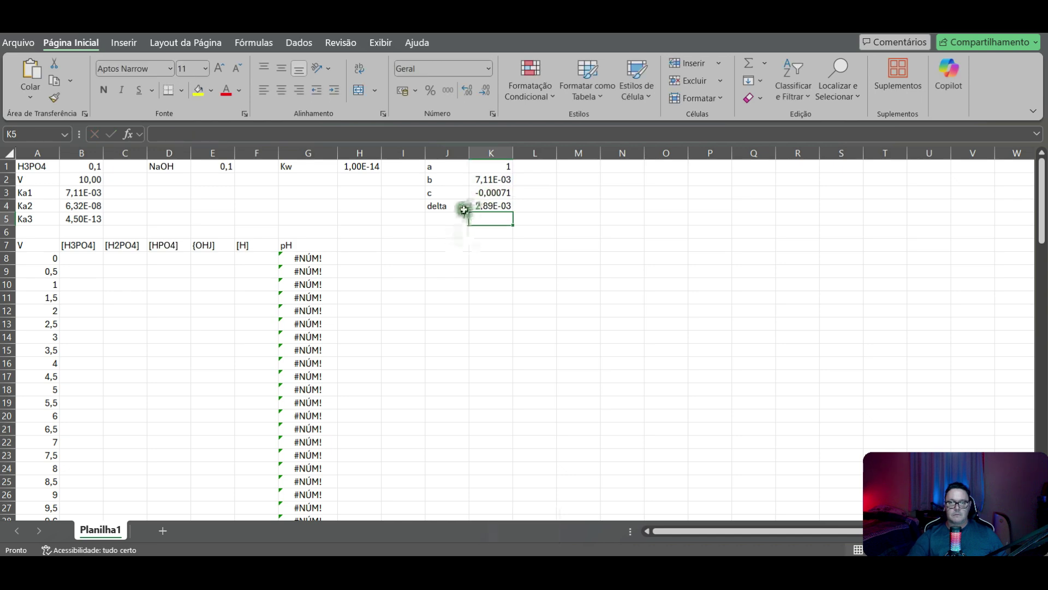
Step: Enter the label raiz delta in J5 and the square root formula =RAIZ(K4) in K5
click(443, 217)
text(r)
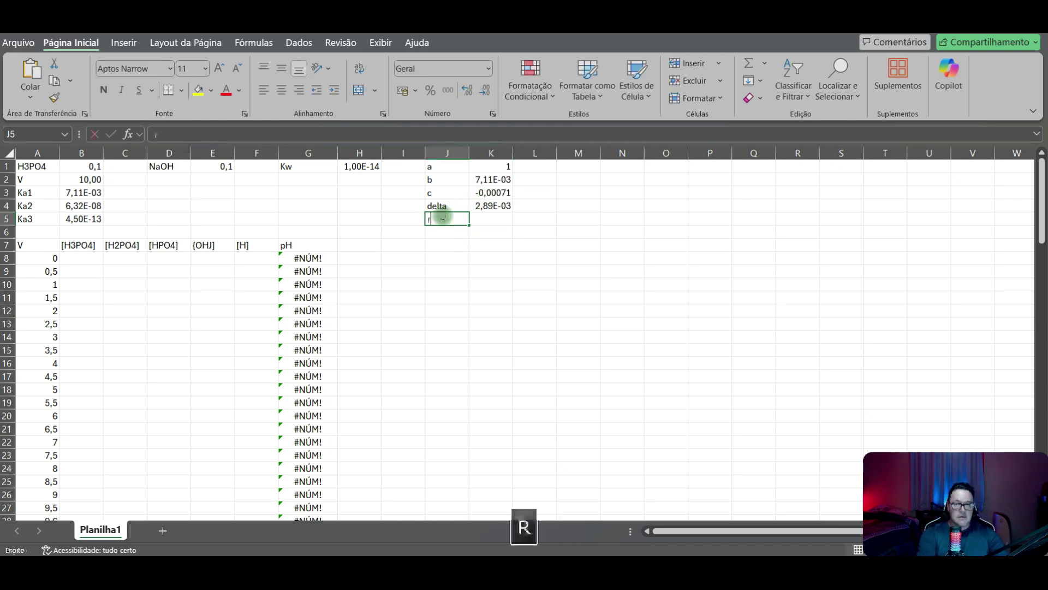
text(aiz delta)
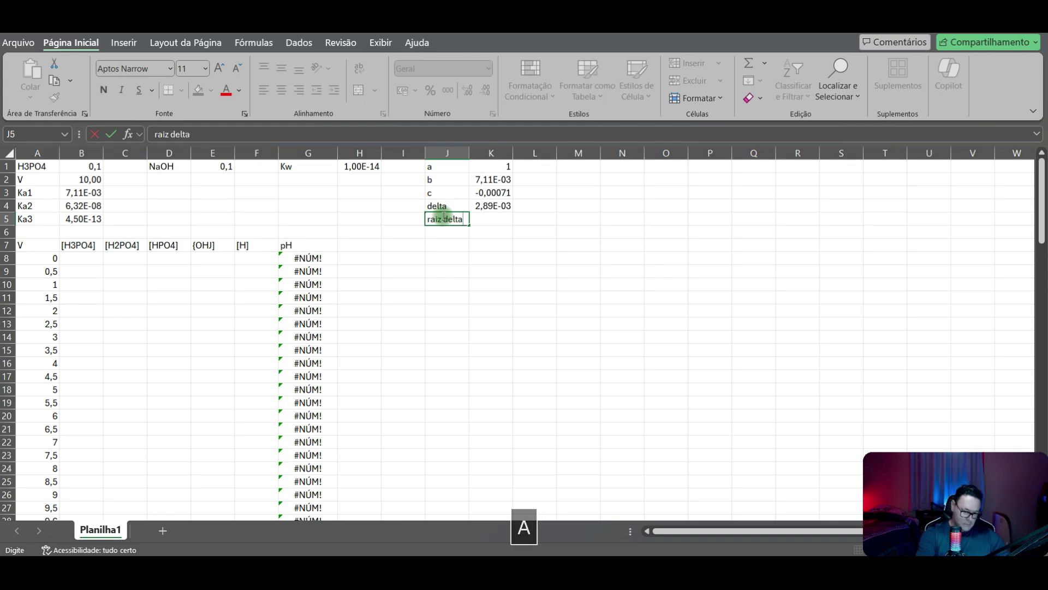
key(Right)
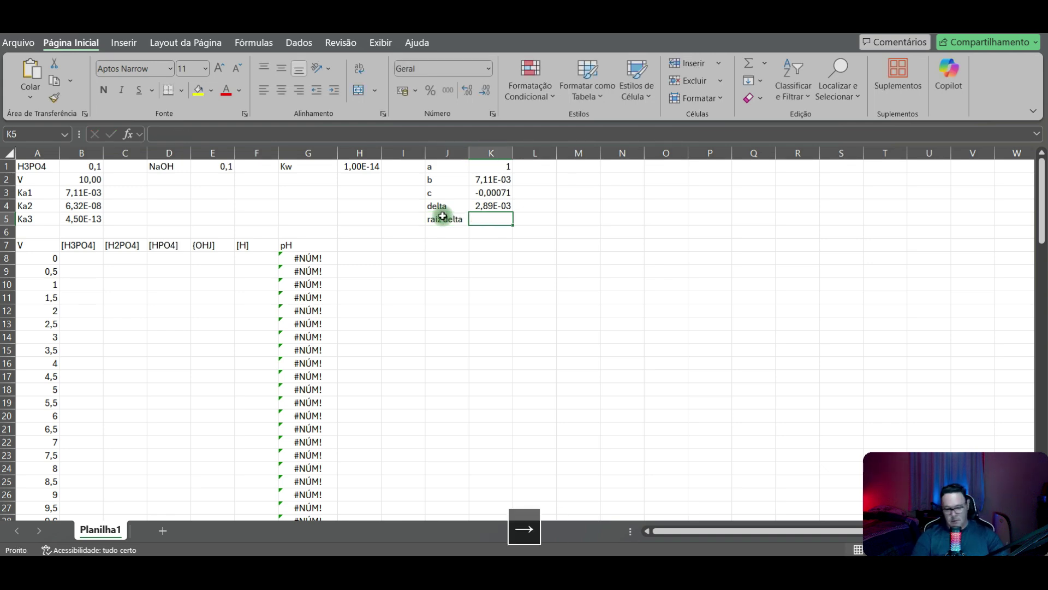
text(=)
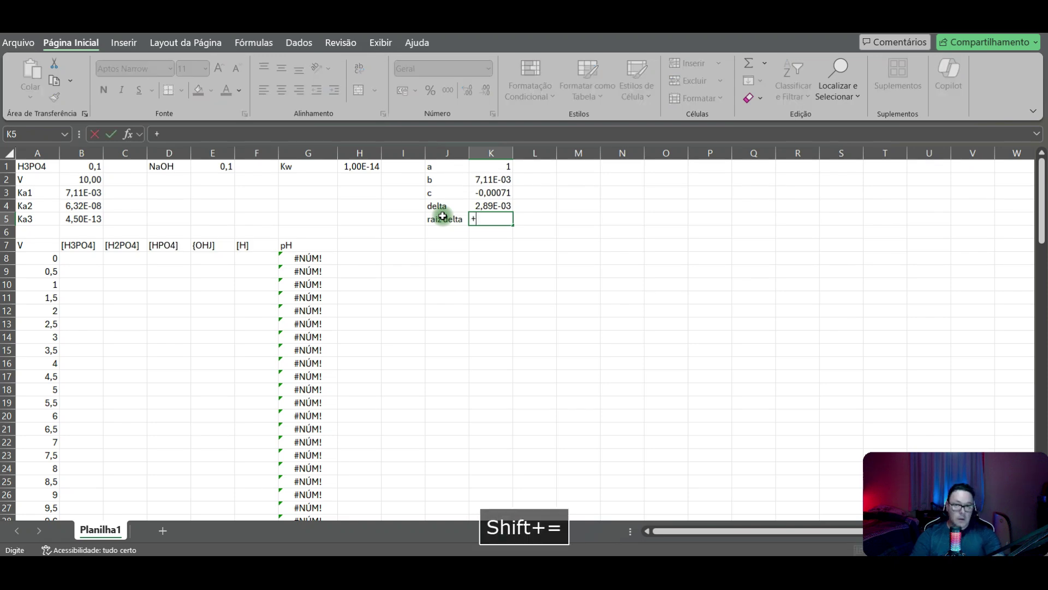
key(BackSpace)
text(=raiz)
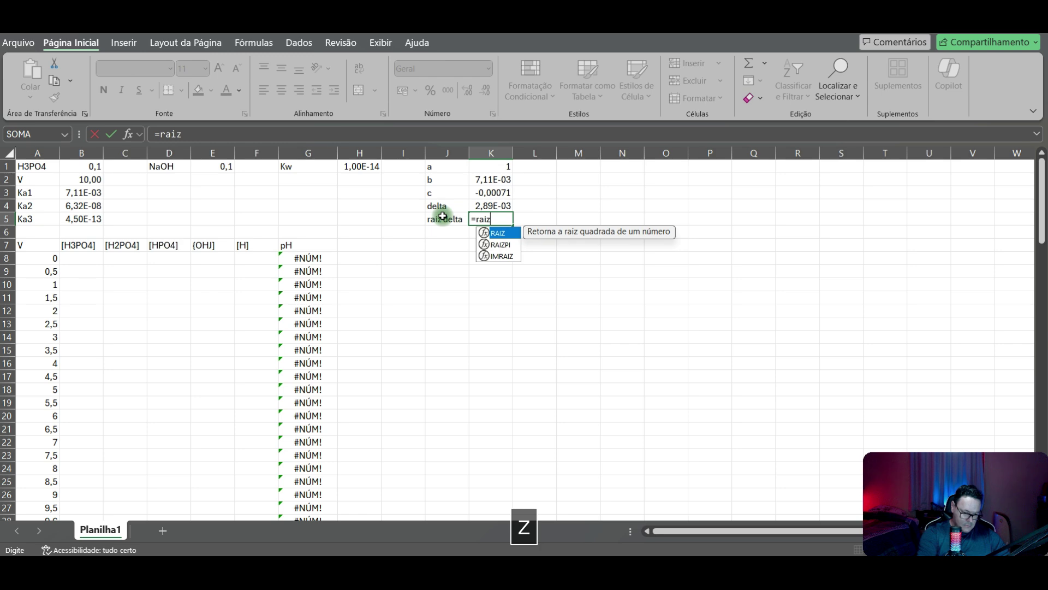
text(()
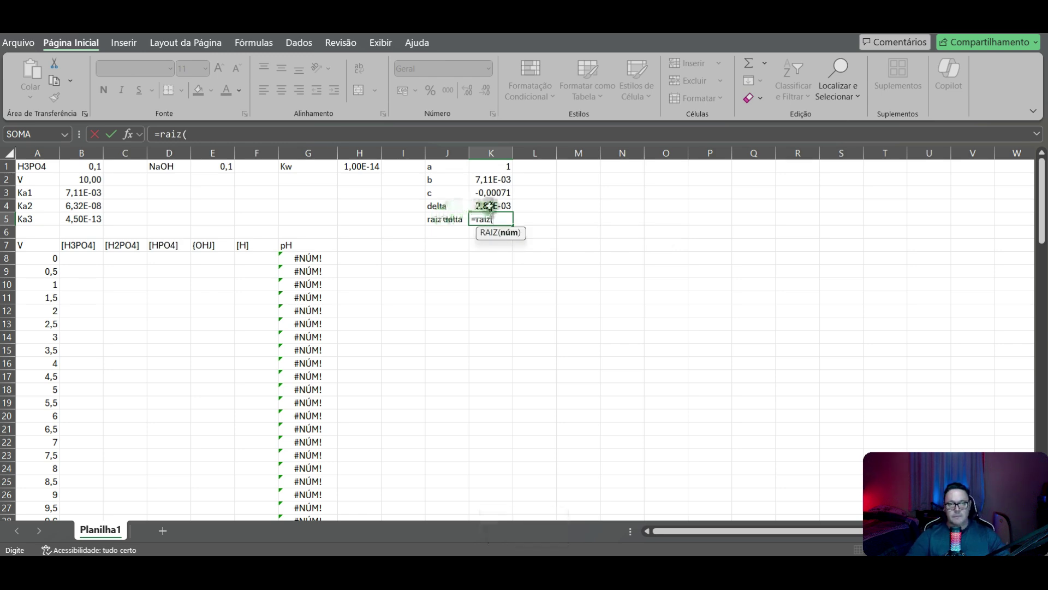
click(490, 206)
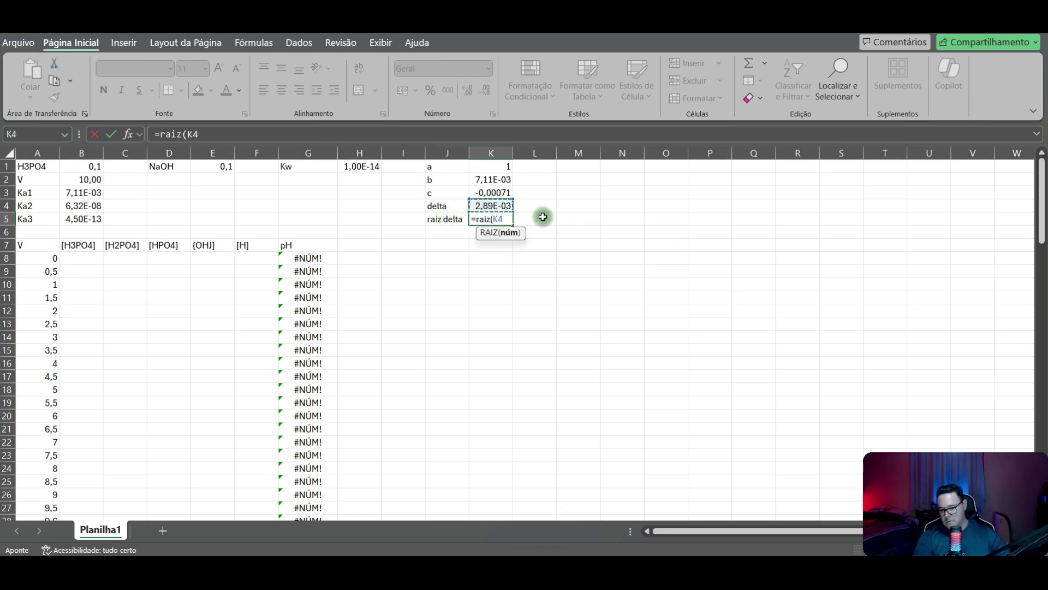
text())
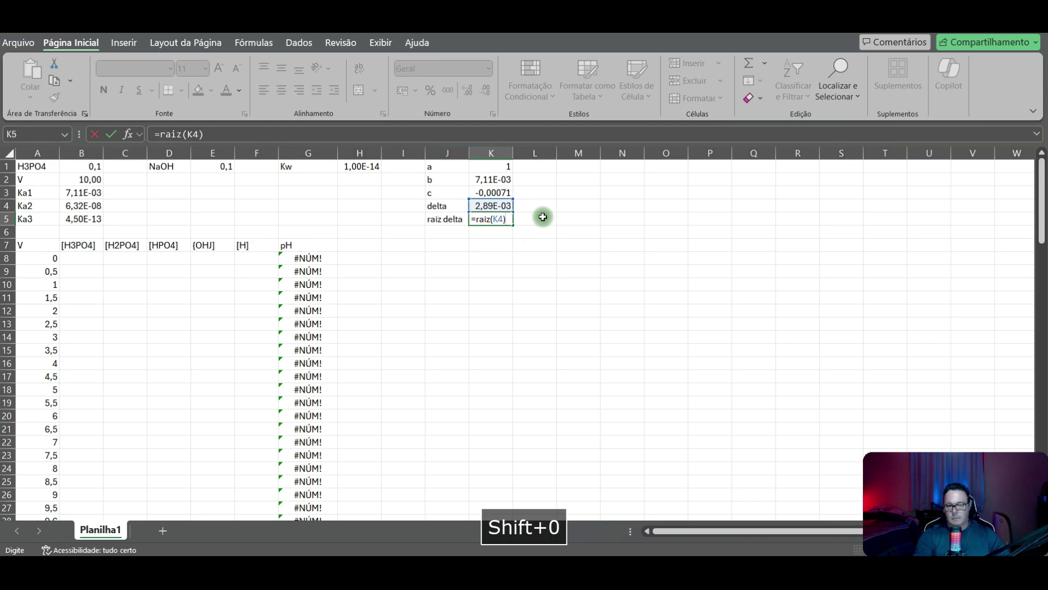
key(Return)
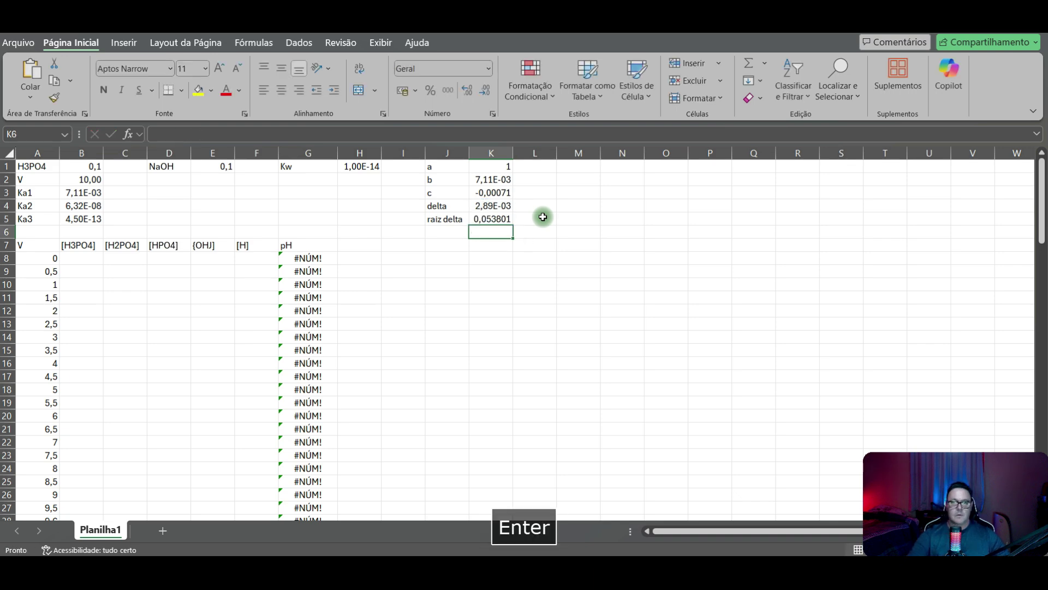
Step: Enter the quadratic solution =(-K2+K5)/2 in F8 as the [H] concentration at zero added volume
click(447, 230)
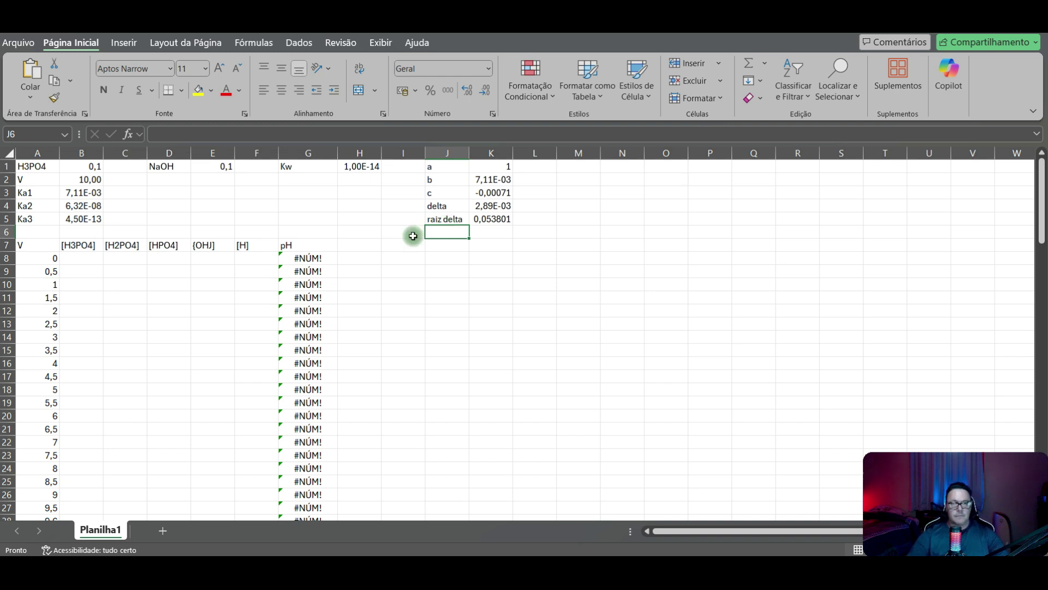
click(249, 259)
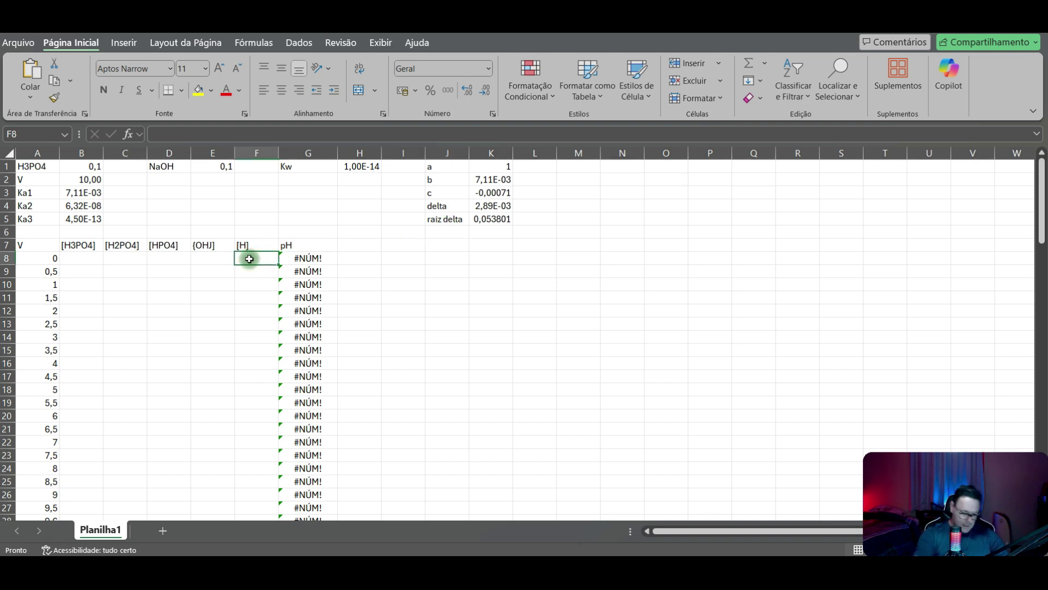
text(=)
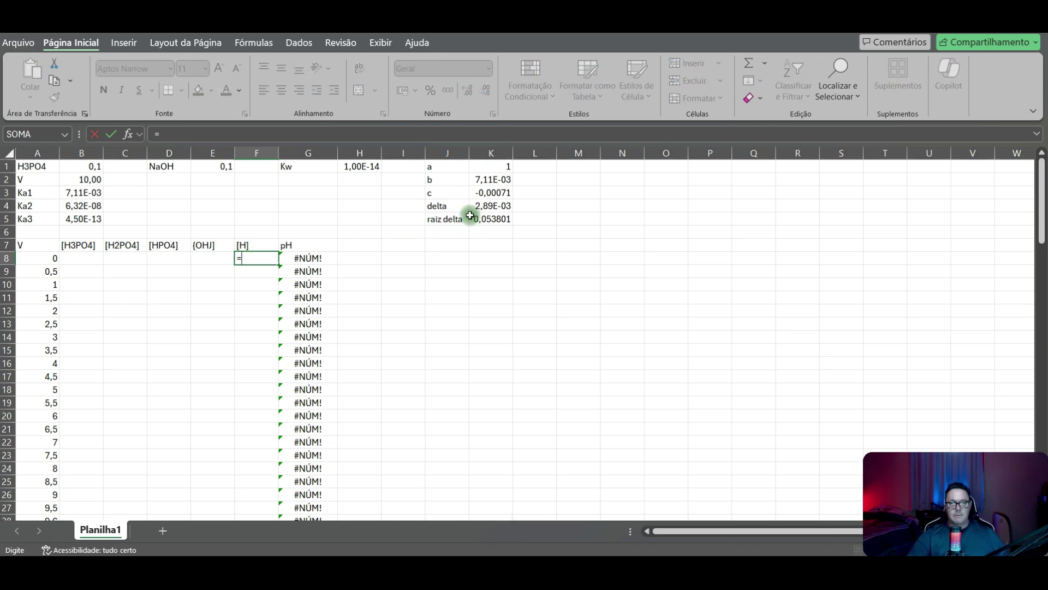
click(502, 180)
text(+)
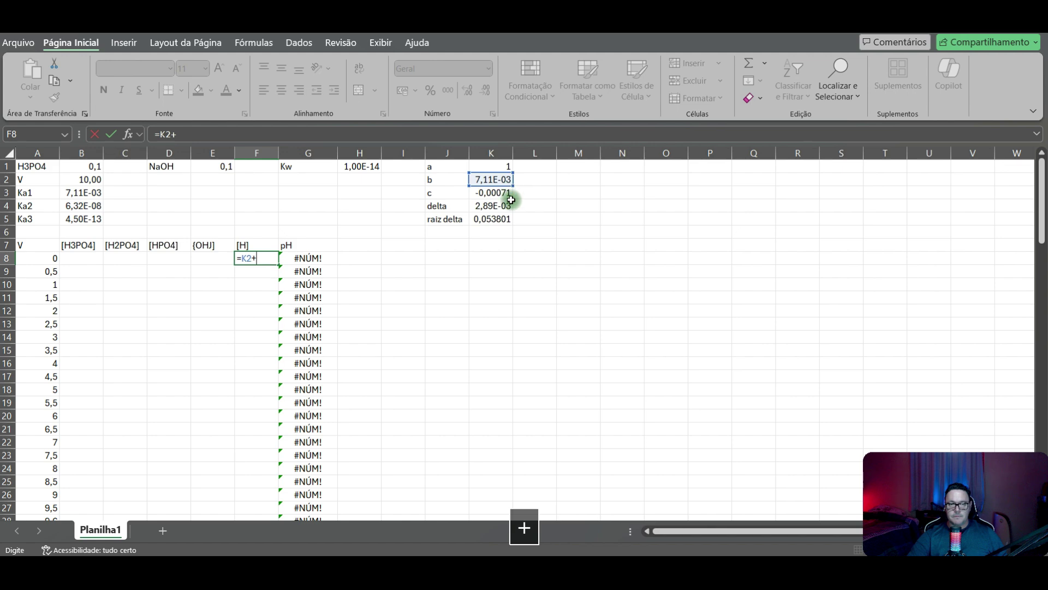
click(495, 218)
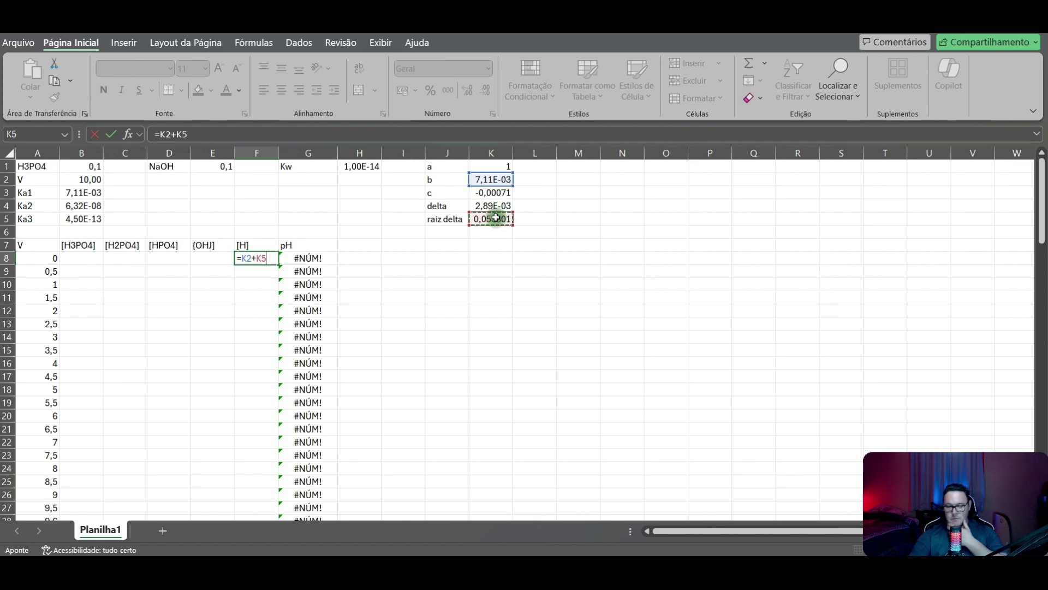
text(/)
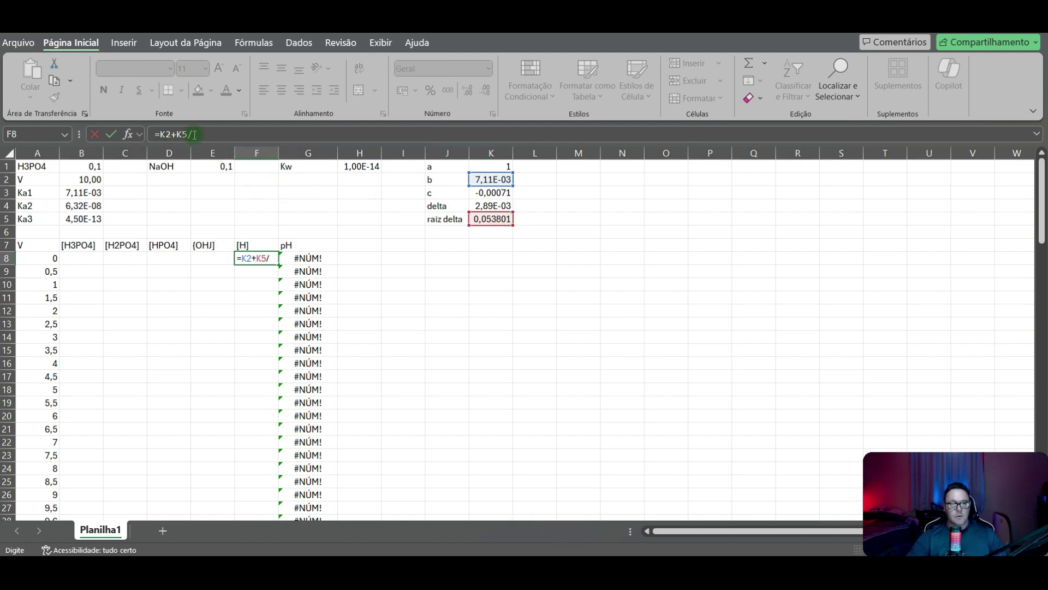
text(2)
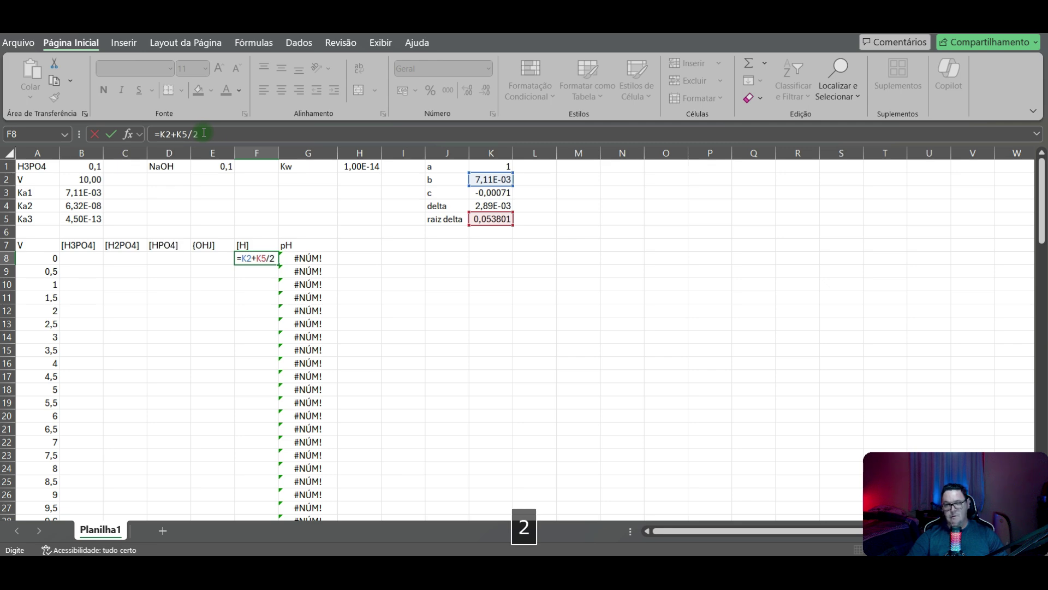
click(162, 135)
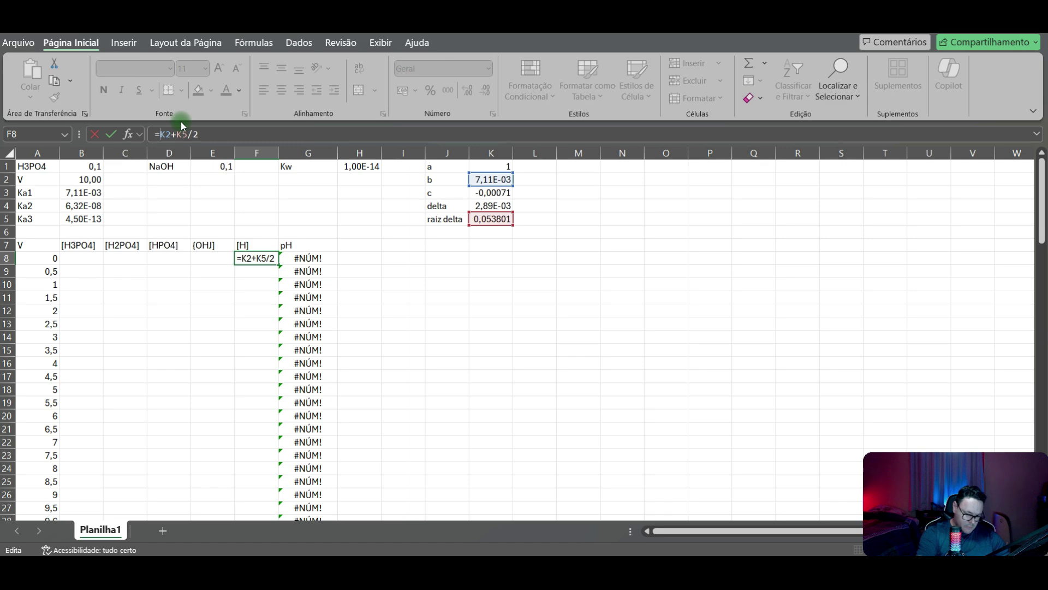
text(()
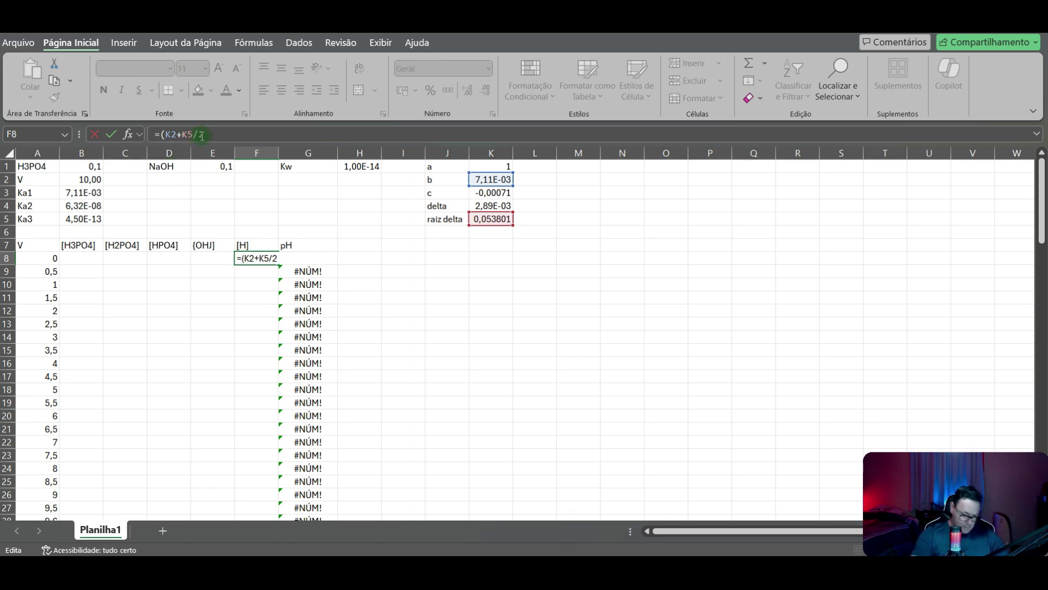
text())
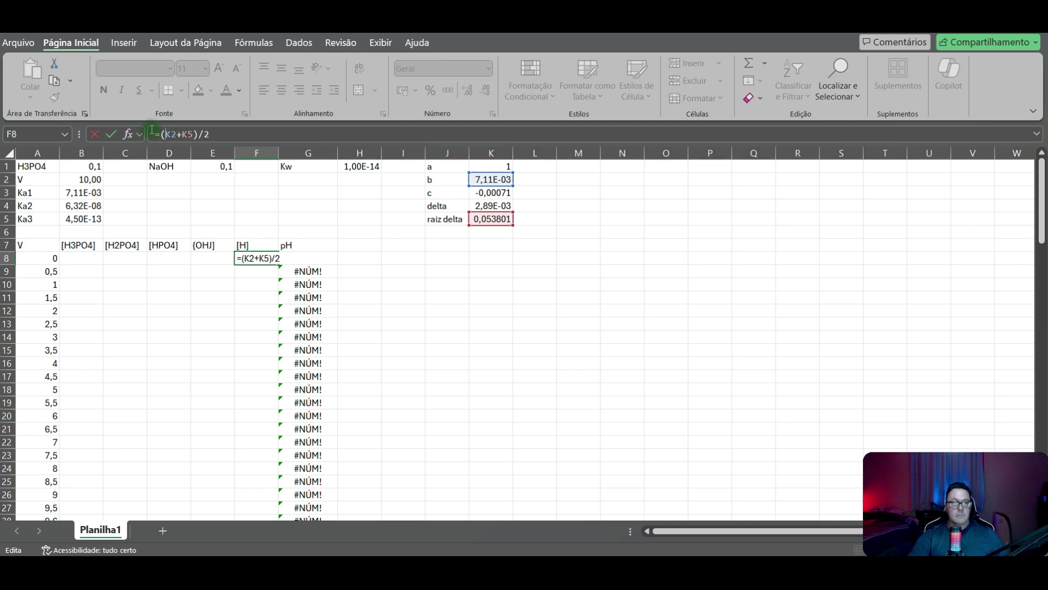
text(-)
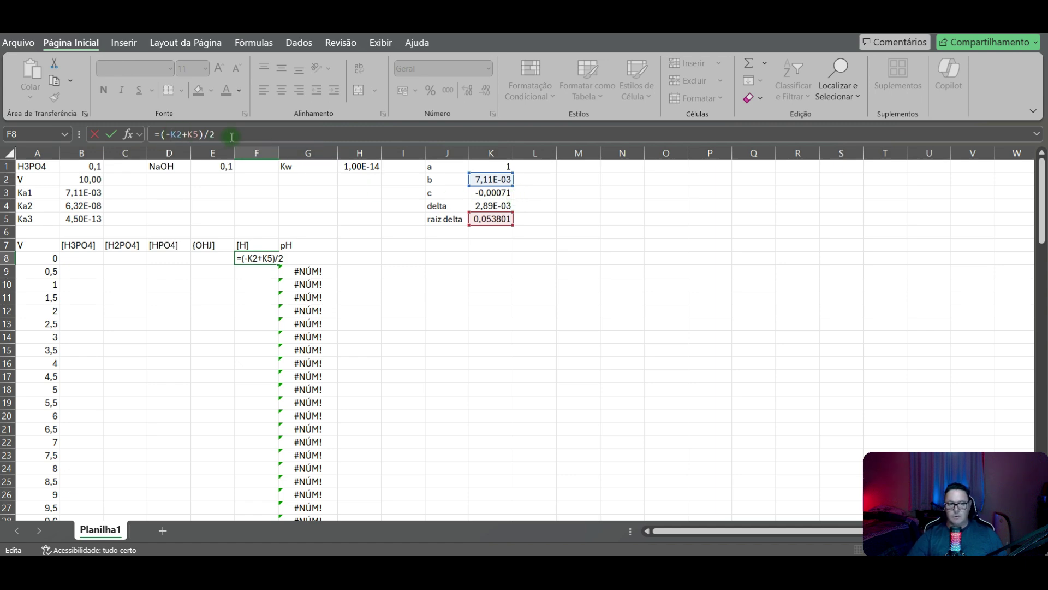
key(Return)
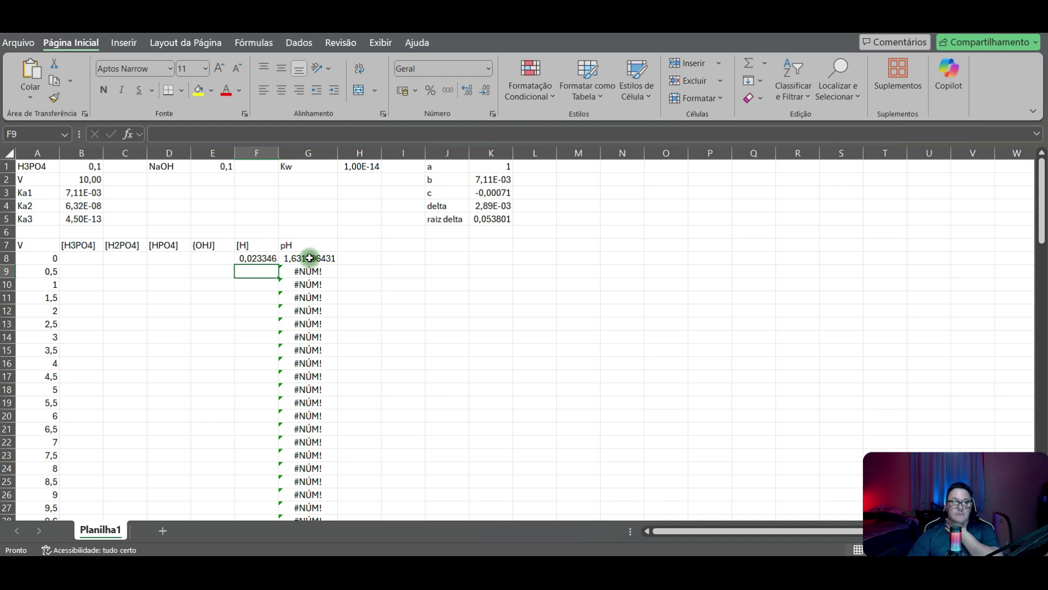
Step: Start the [H3PO4] formula for the 0,5 volume in B9 as =B1*B2-E1*A9/B2+A9
click(78, 271)
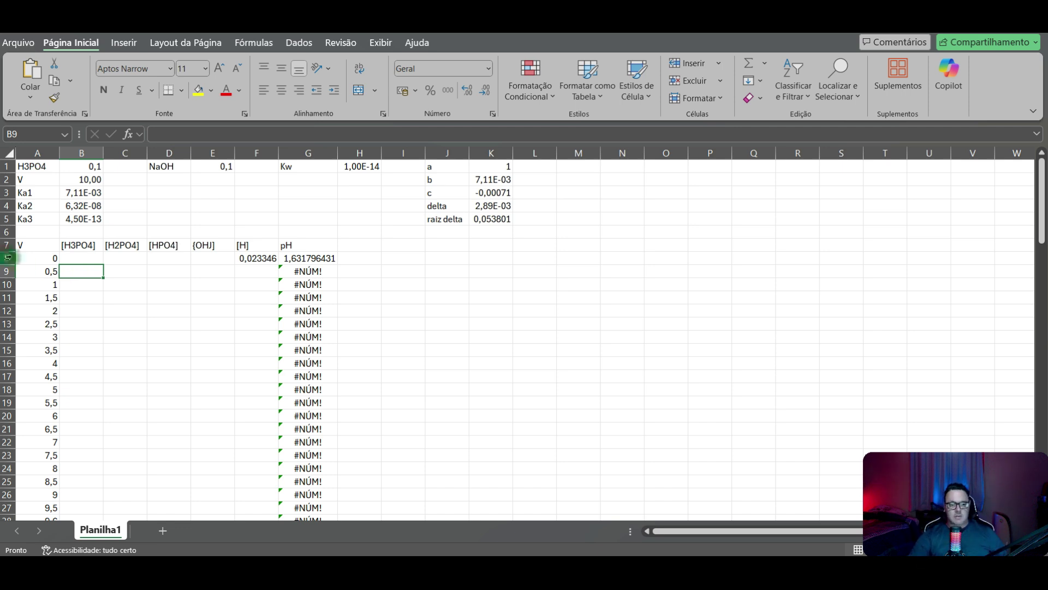
text(=)
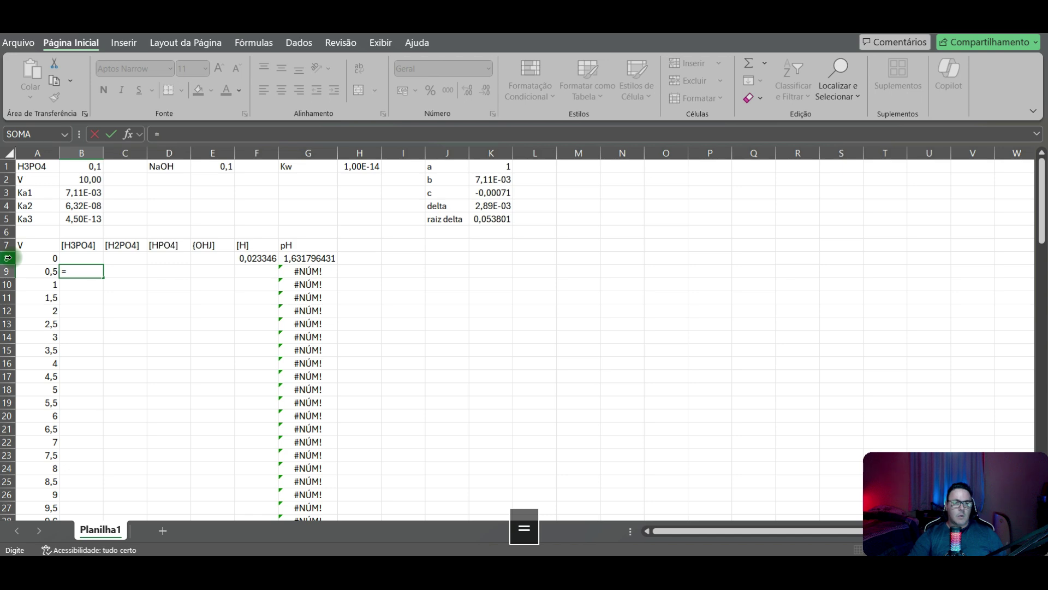
click(95, 167)
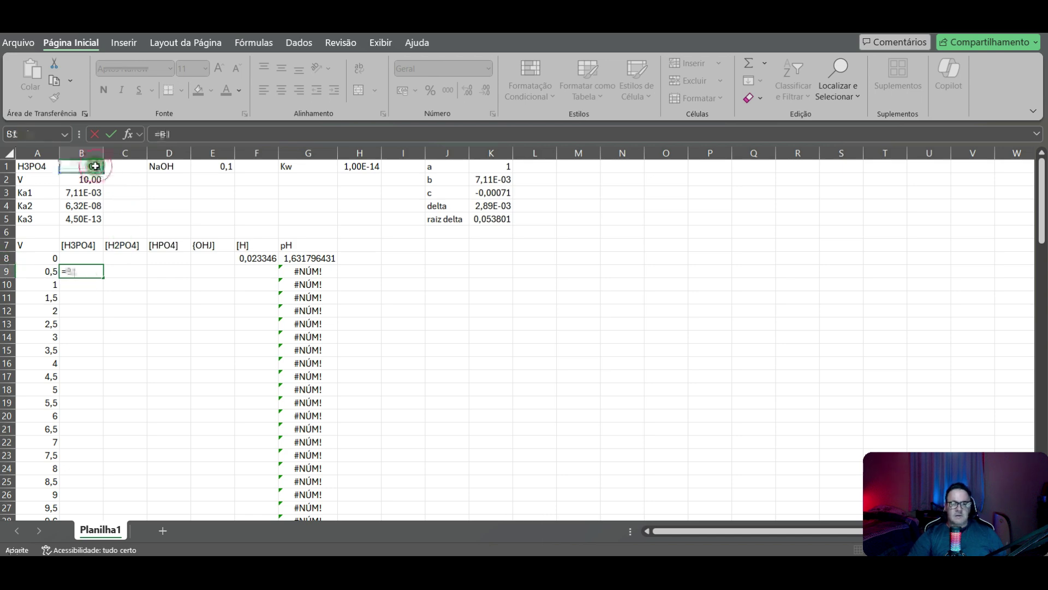
text(*)
click(64, 180)
text(-)
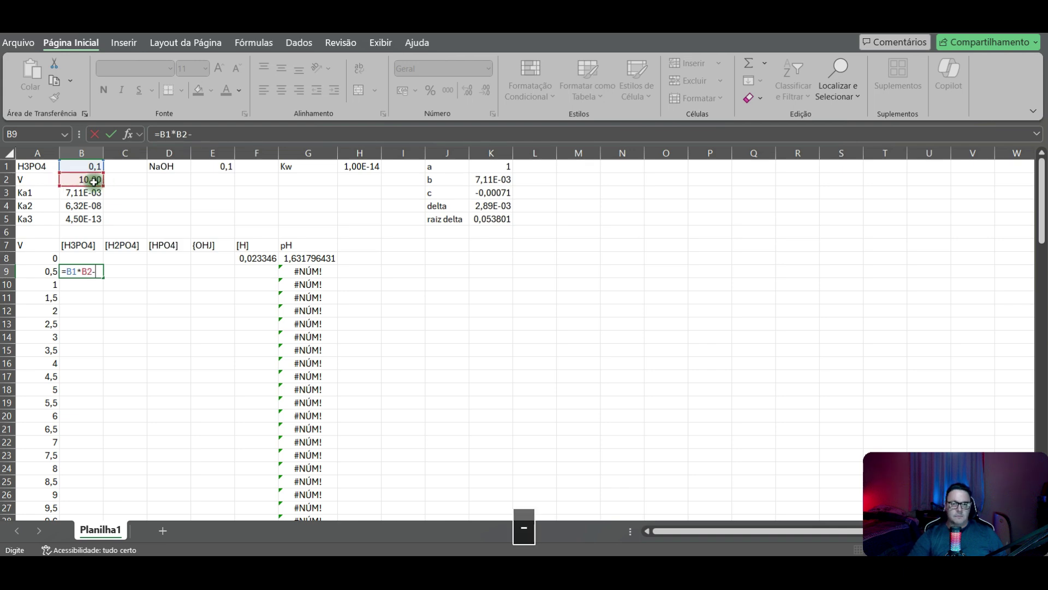
click(219, 165)
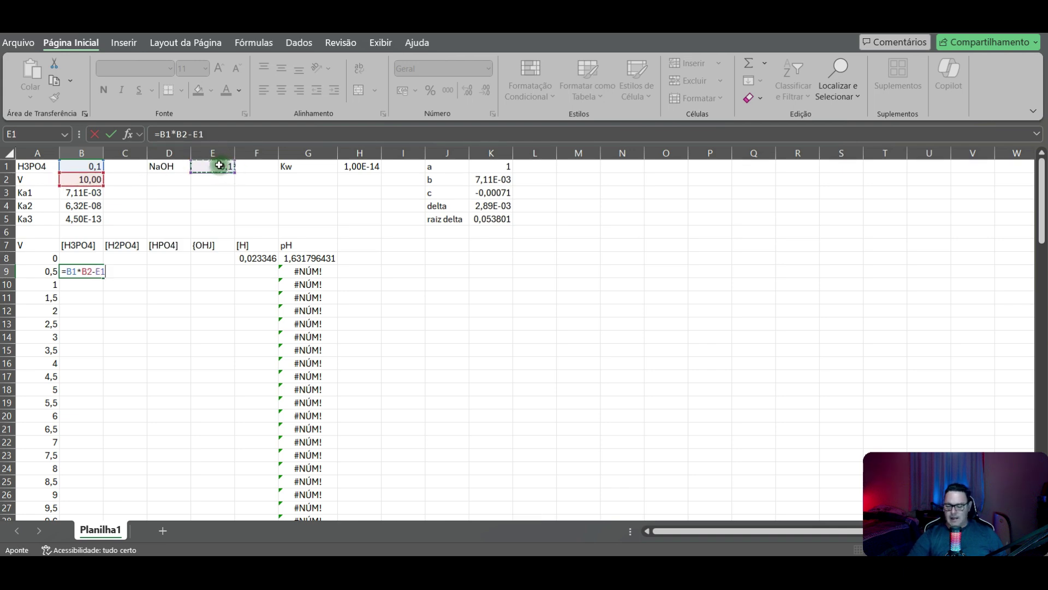
text(*)
click(32, 268)
text(/)
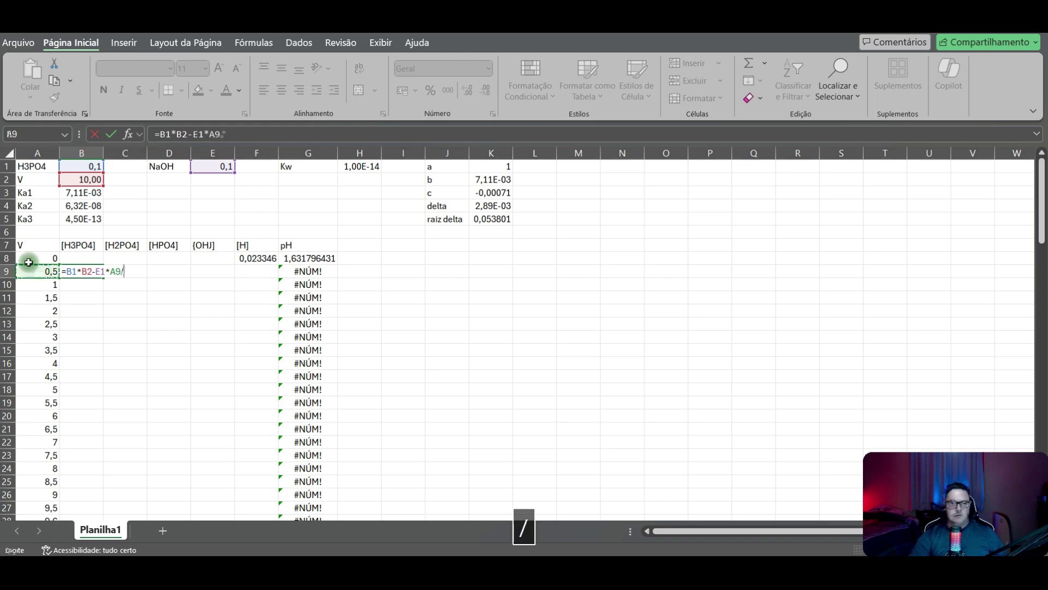
click(96, 180)
text(+)
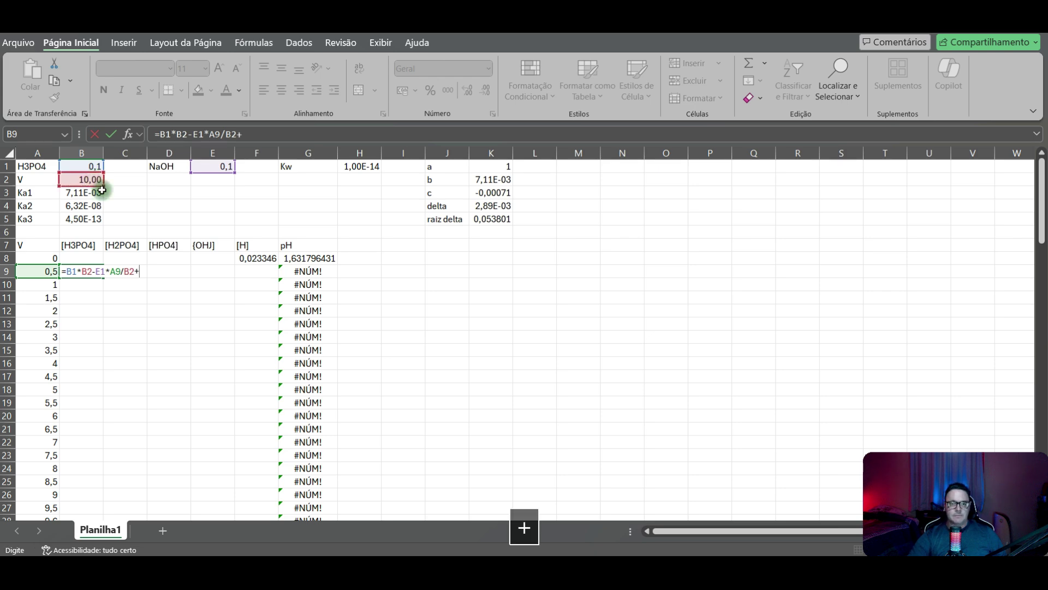
click(42, 270)
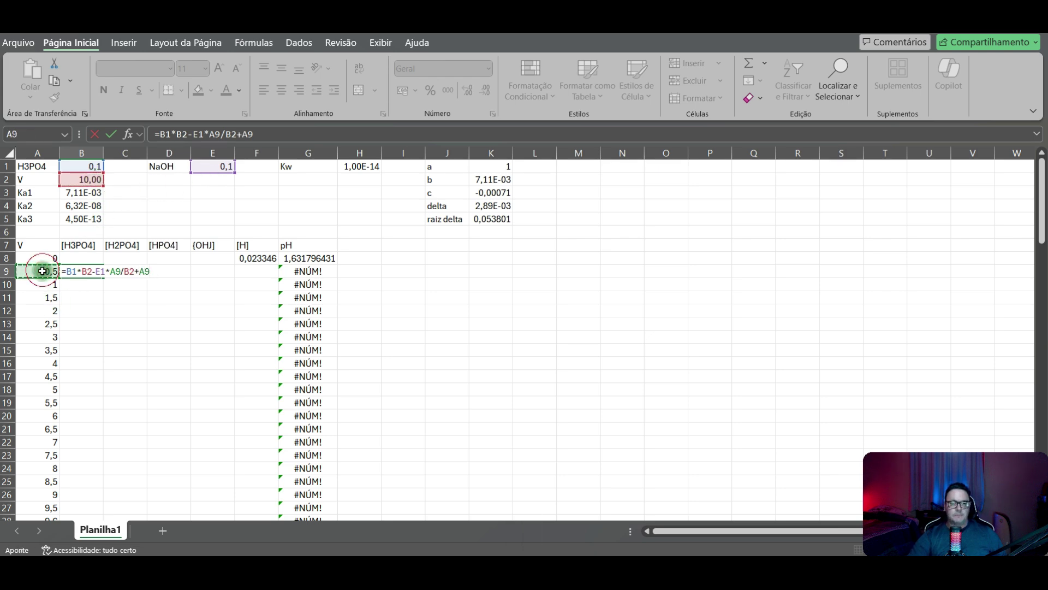
Step: Add two opening parentheses before B1 in the B9 formula and make its numerator references absolute as $B$1, $B$2 and $E$1
click(161, 135)
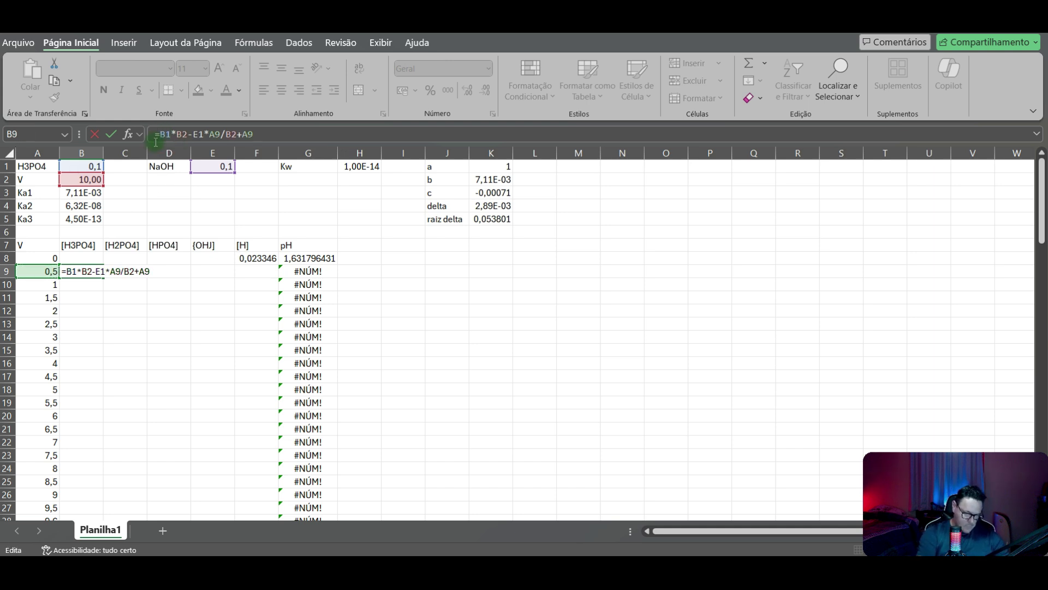
text((()
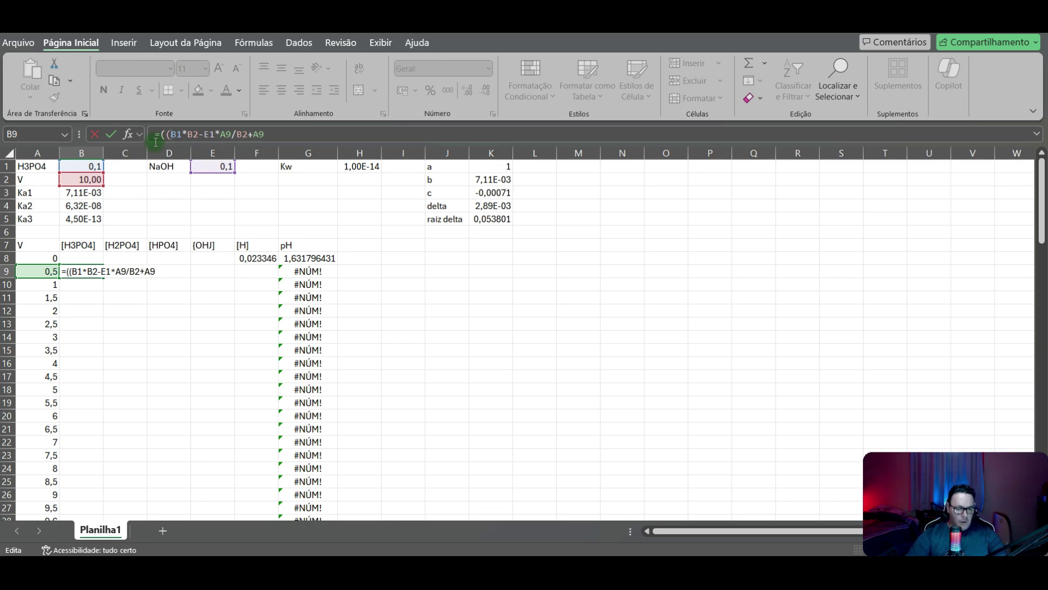
text($)
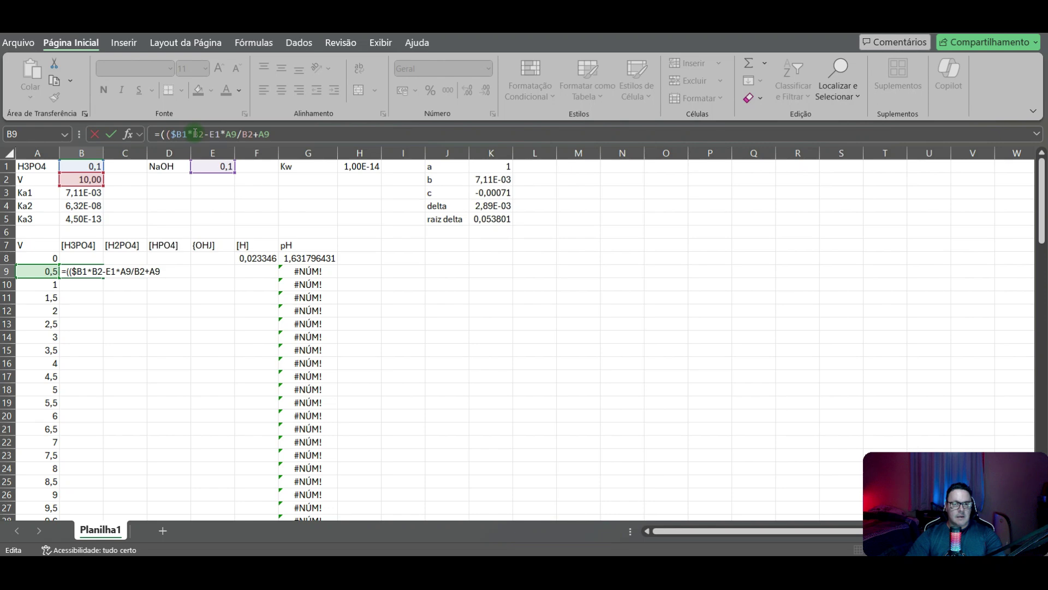
text($1)
text($1$)
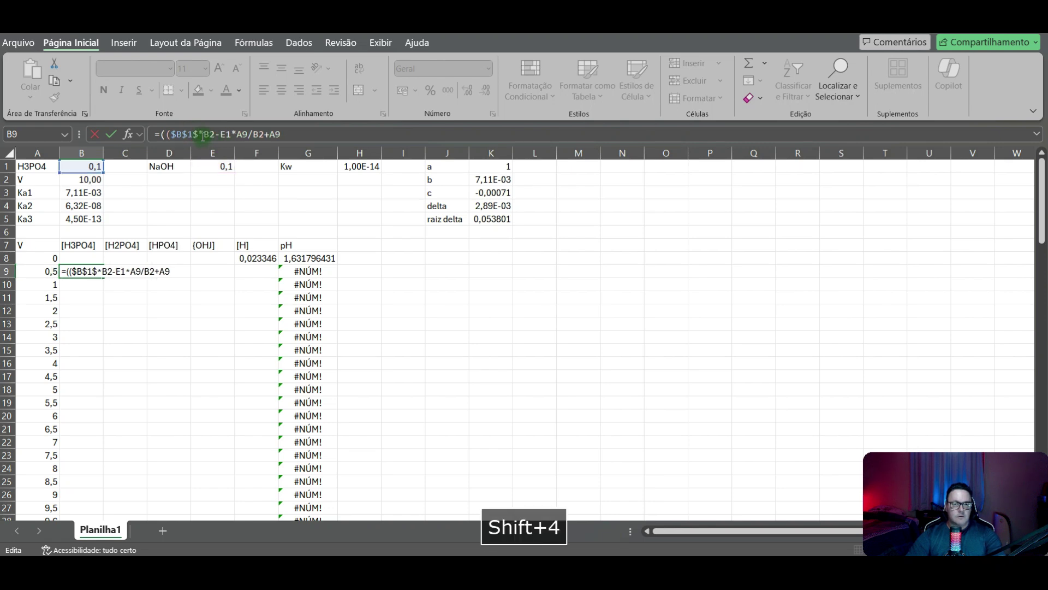
key(BackSpace)
key(Right)
text($B)
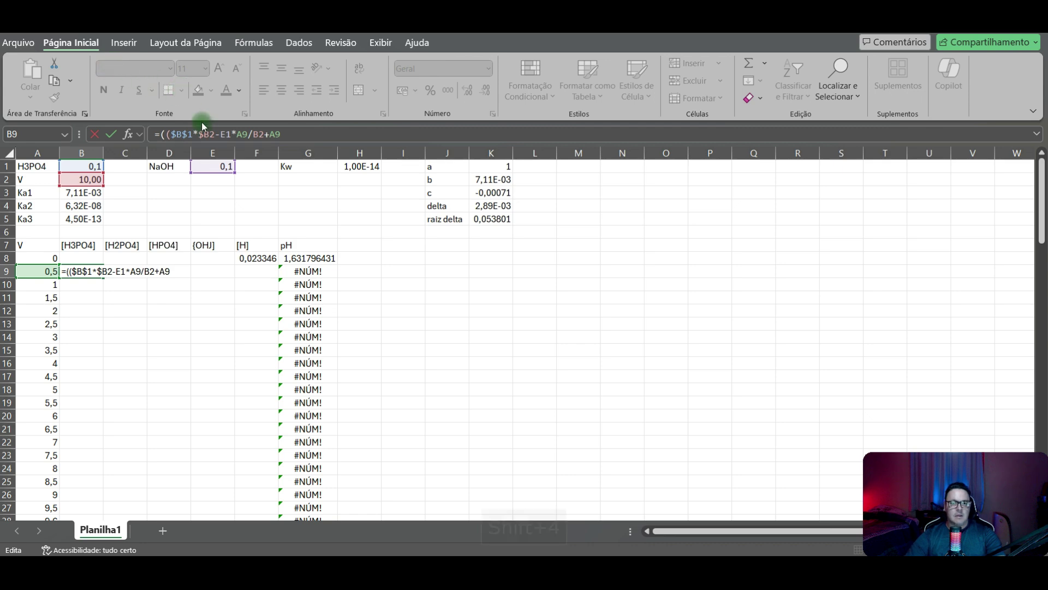
text($1*)
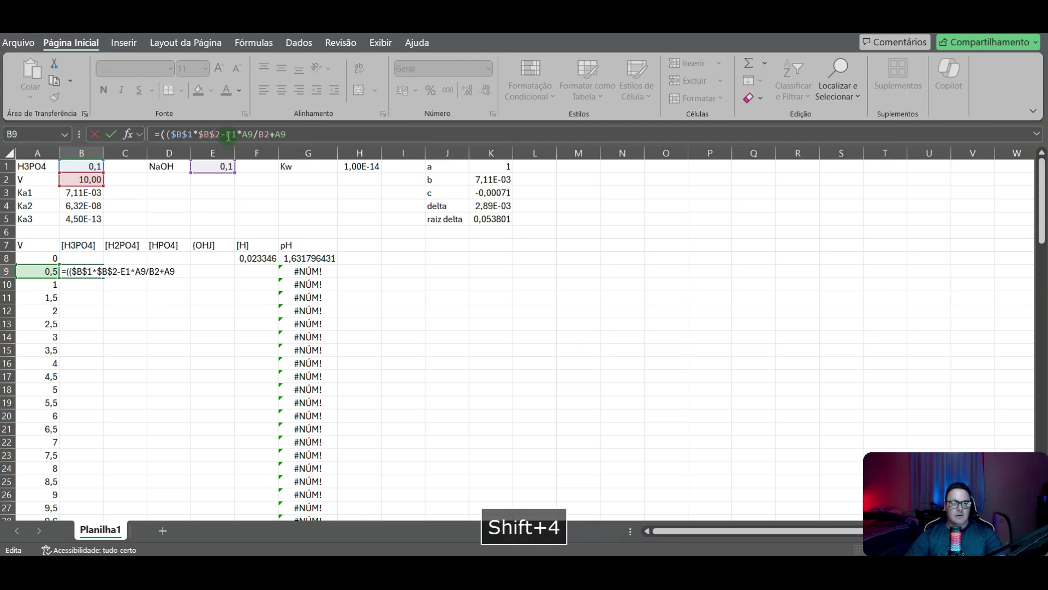
text($)
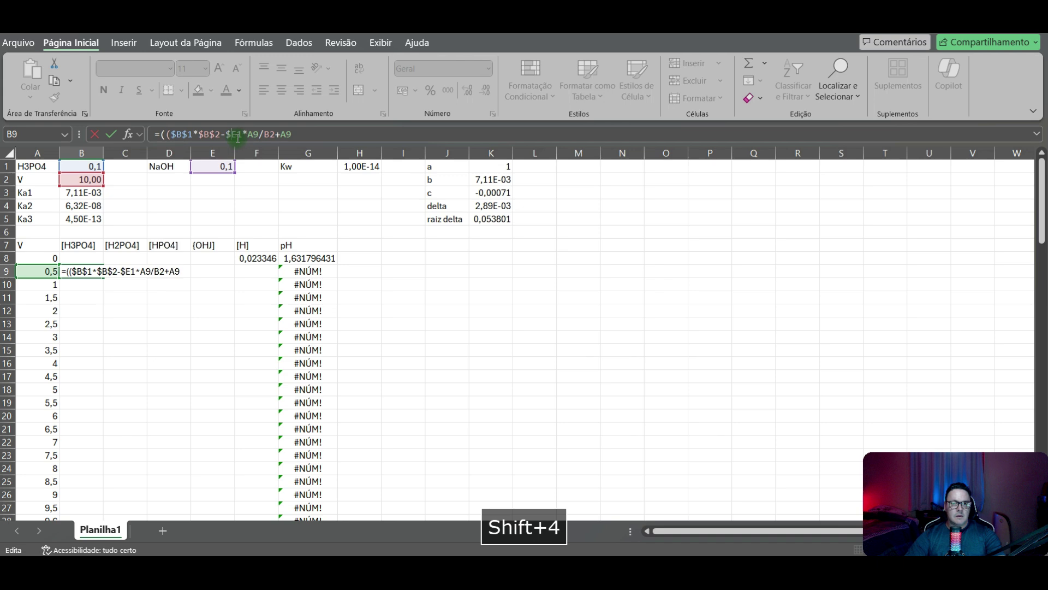
click(238, 135)
text($2)
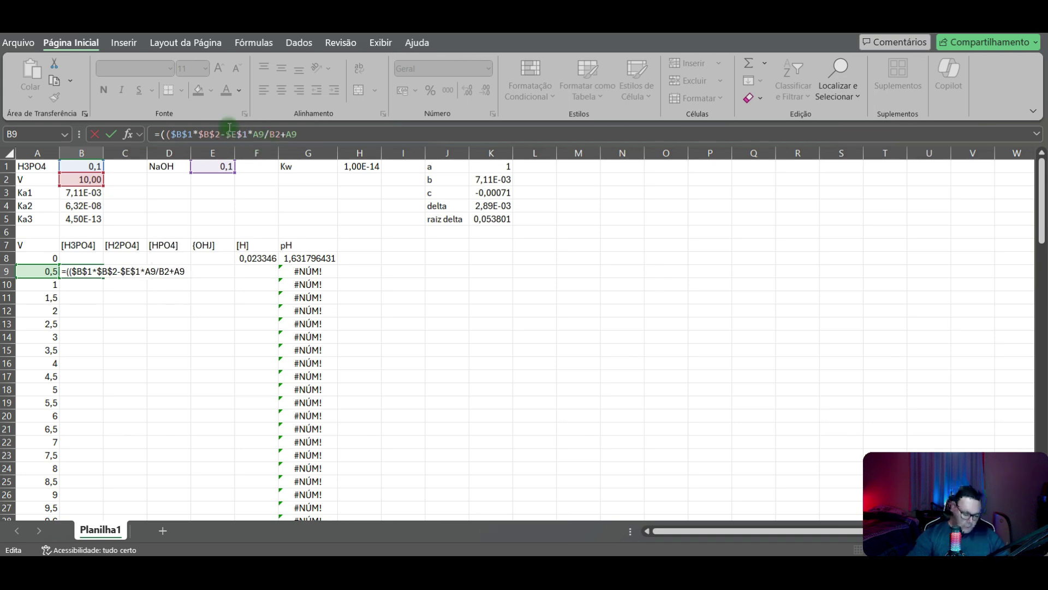
Step: Group the numerator of the B9 formula with parentheses as (($B$1*$B$2)-($E$1*A9))
text())
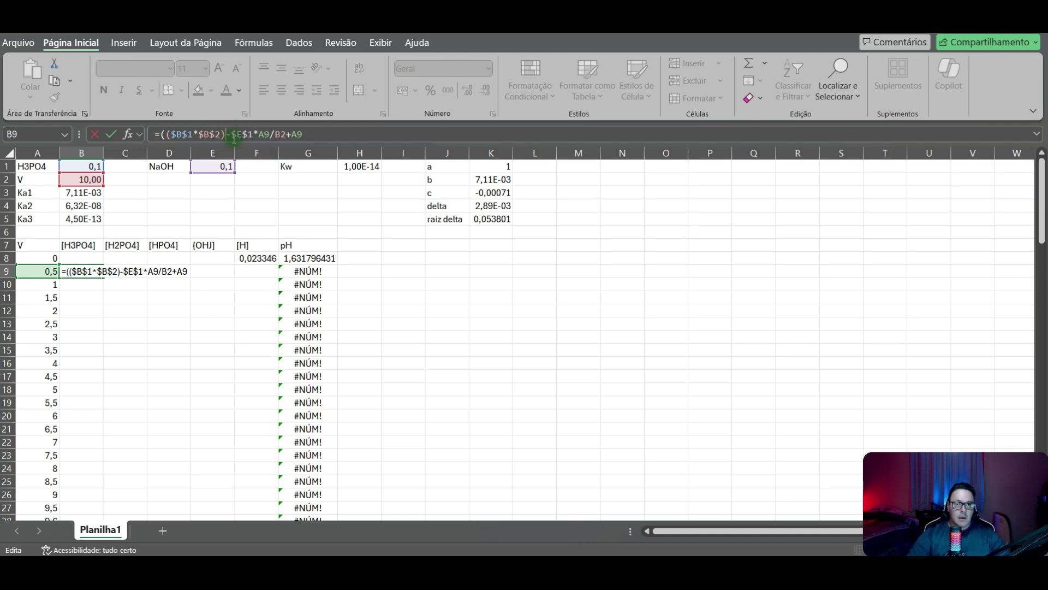
click(229, 135)
text(()
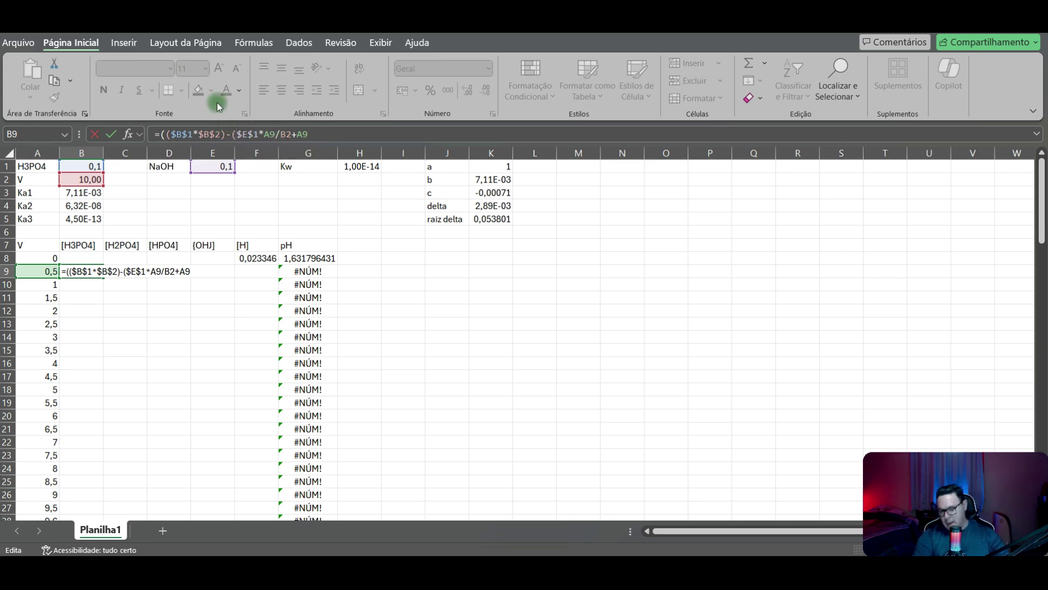
text()))
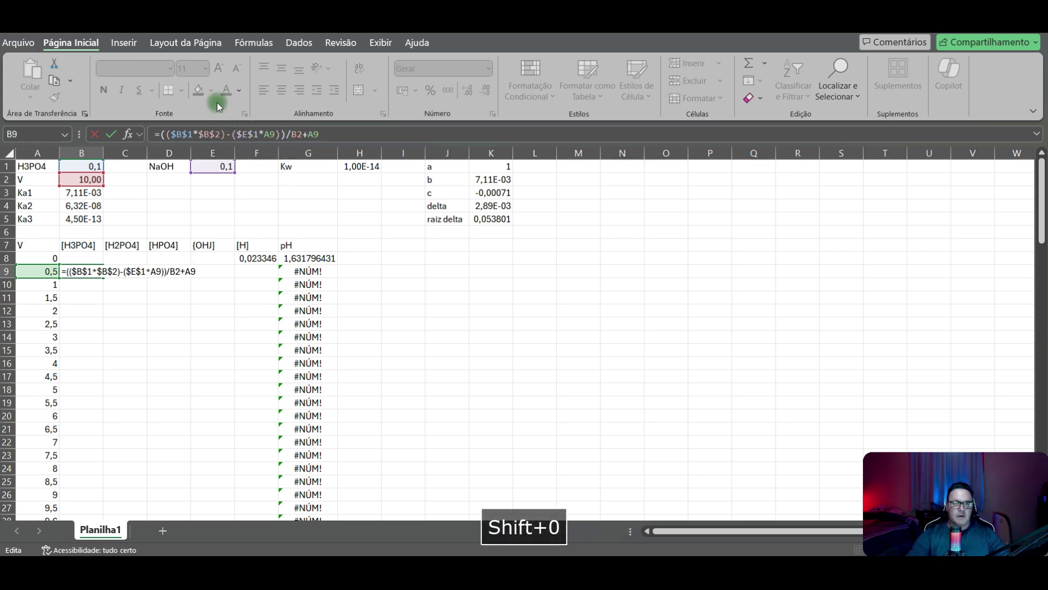
Step: Group the denominator of the B9 formula as ($B$2+A9) with an absolute B2 reference, and commit the formula
click(291, 134)
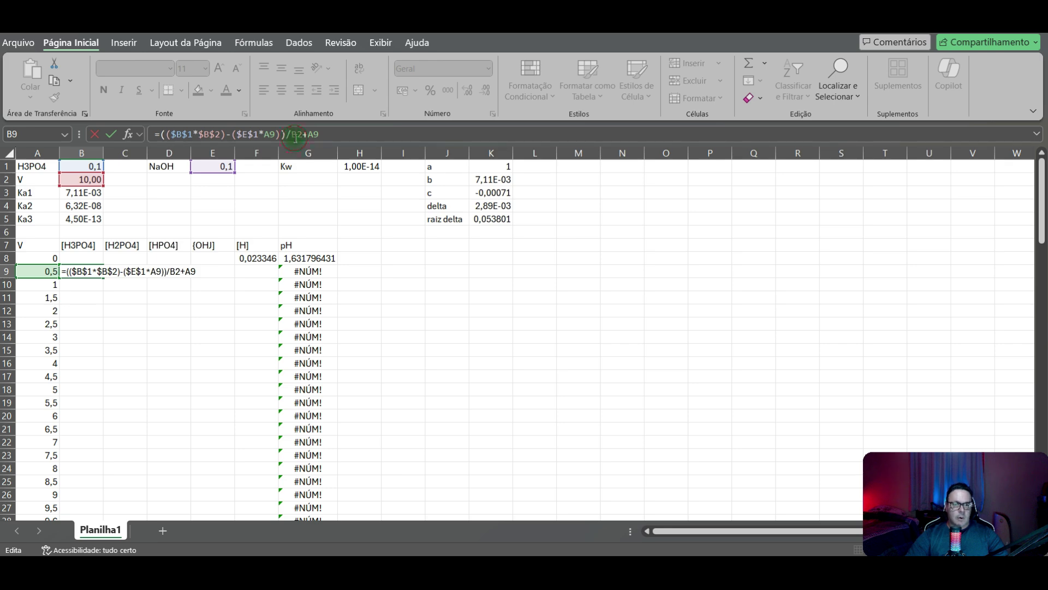
text(()
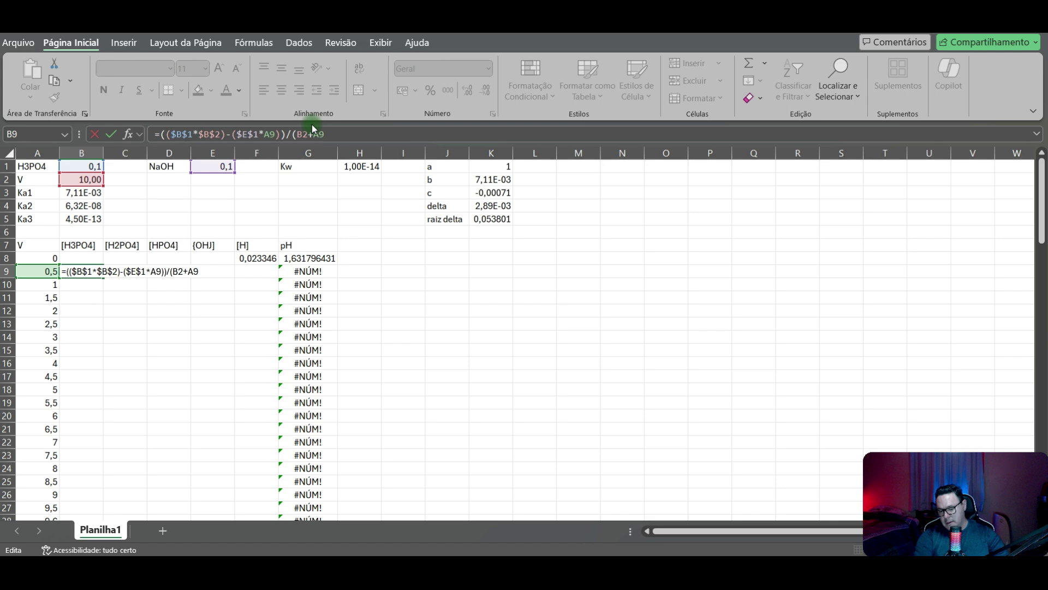
text())
click(298, 130)
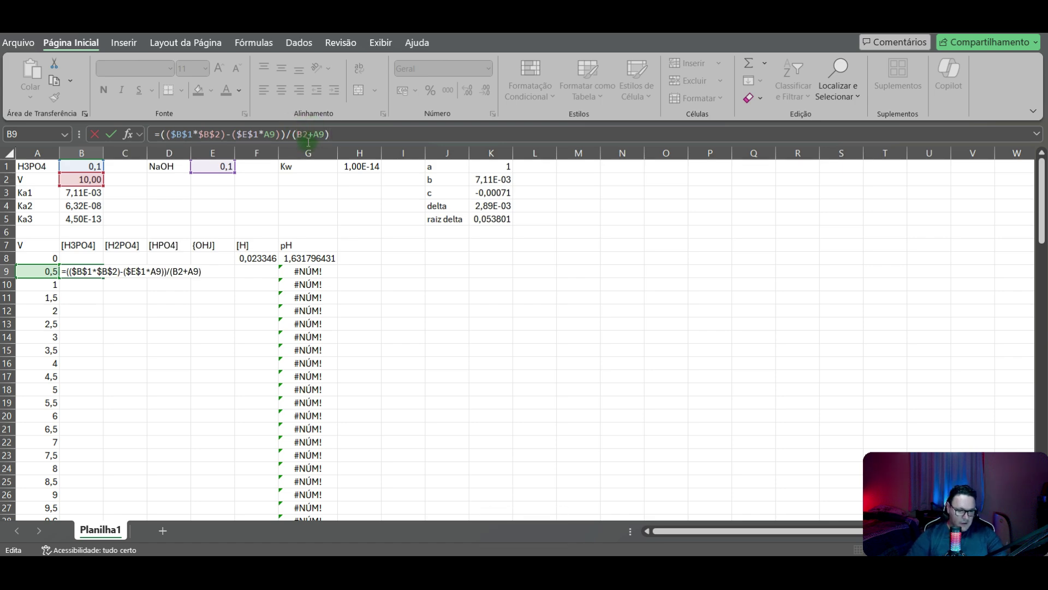
text($)
click(308, 134)
text($B$)
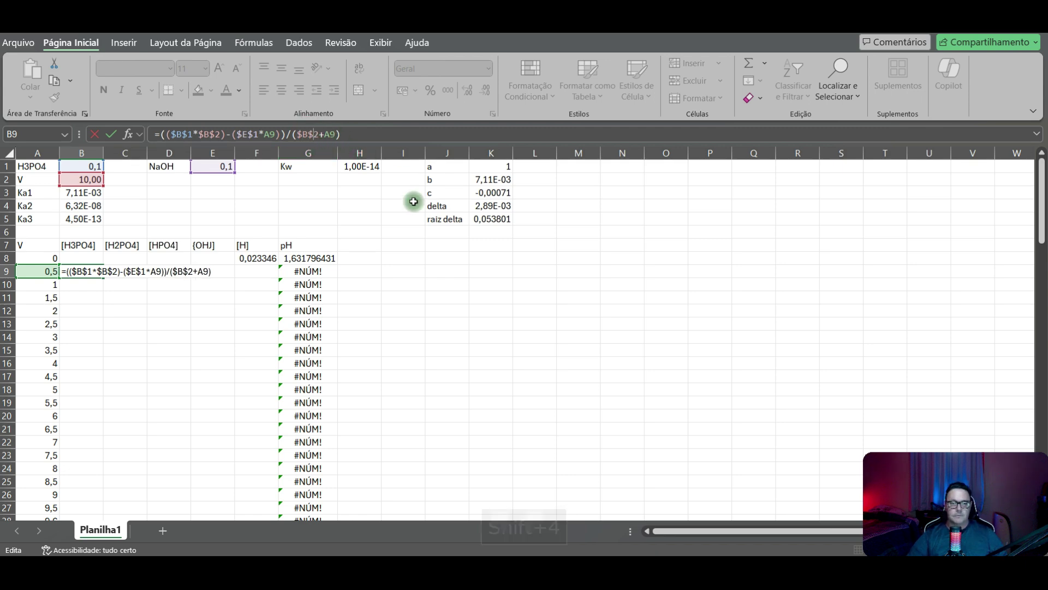
key(Return)
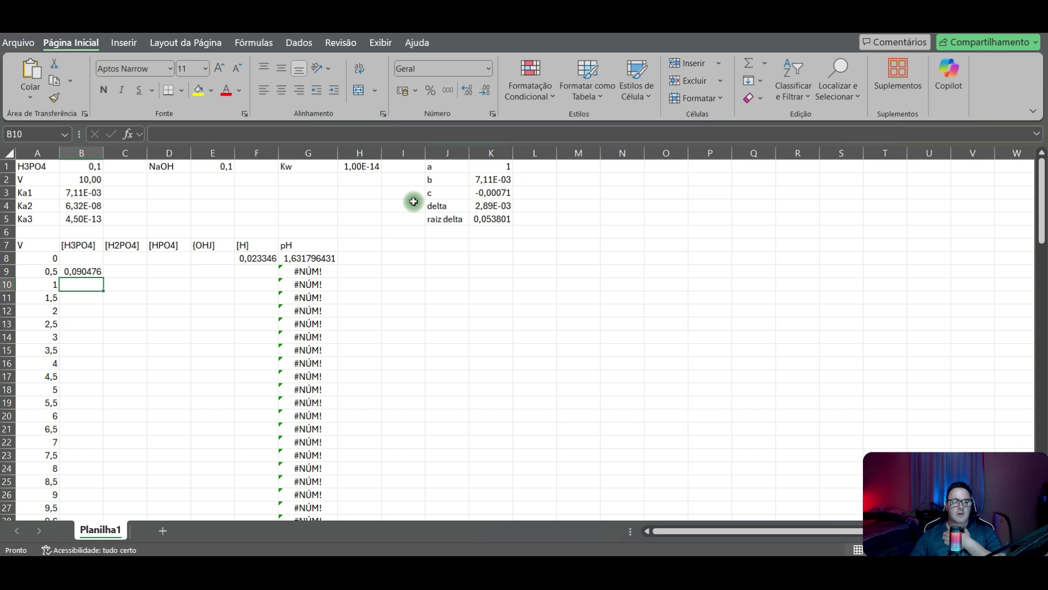
Step: Start the [H2PO4] formula for the 0,5 volume in C9 as =E1*A9/B2+A9
click(121, 272)
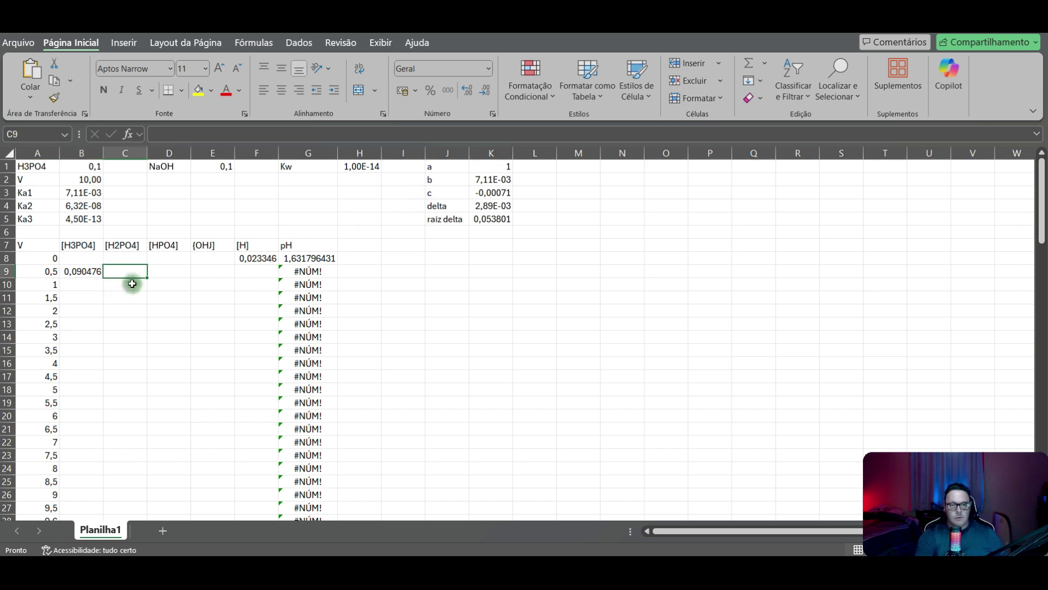
text(=)
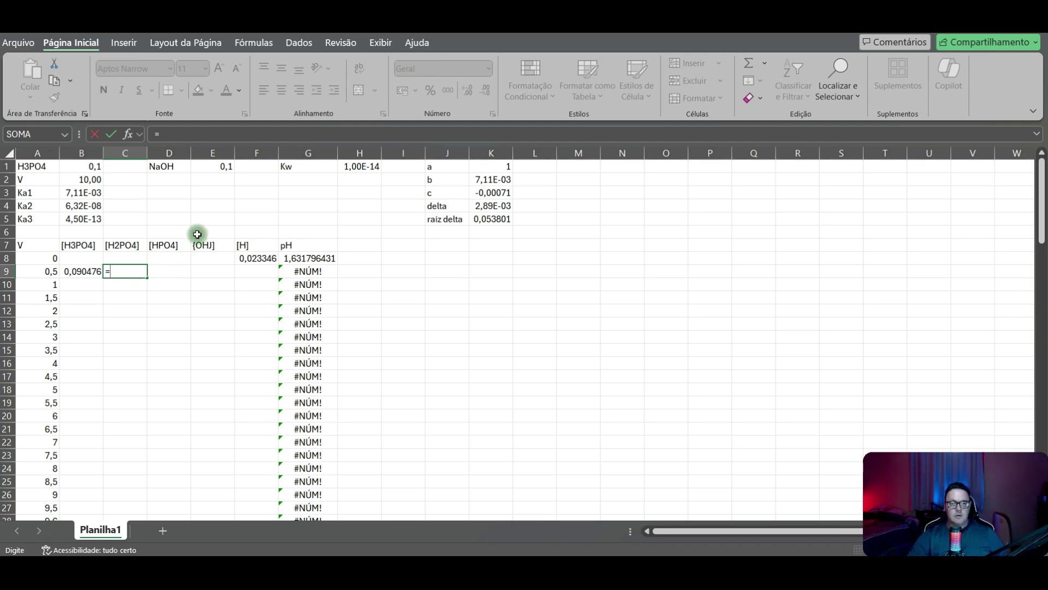
click(220, 160)
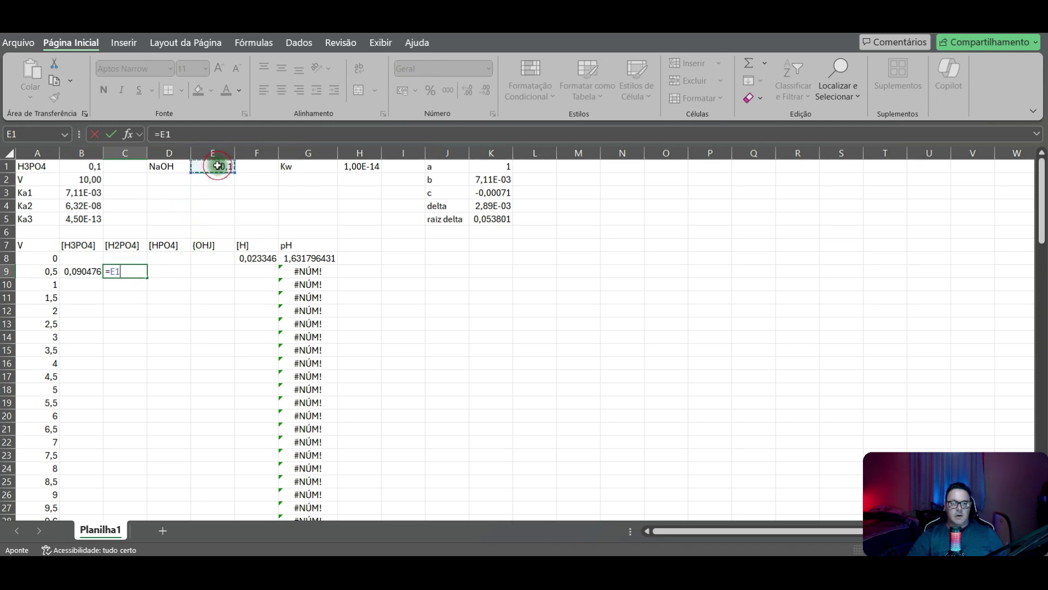
text(*)
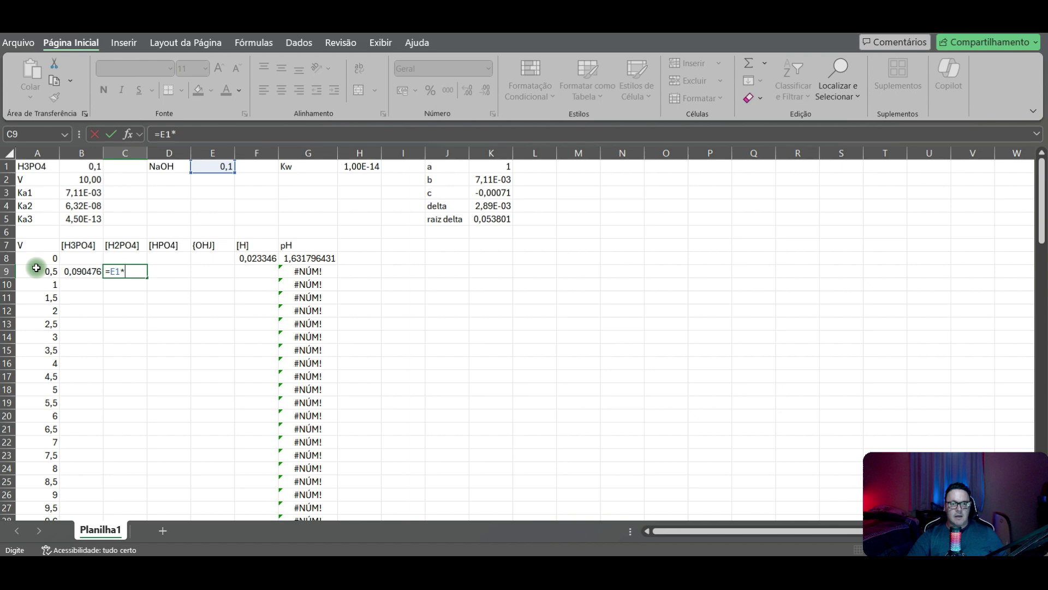
click(31, 271)
text(/)
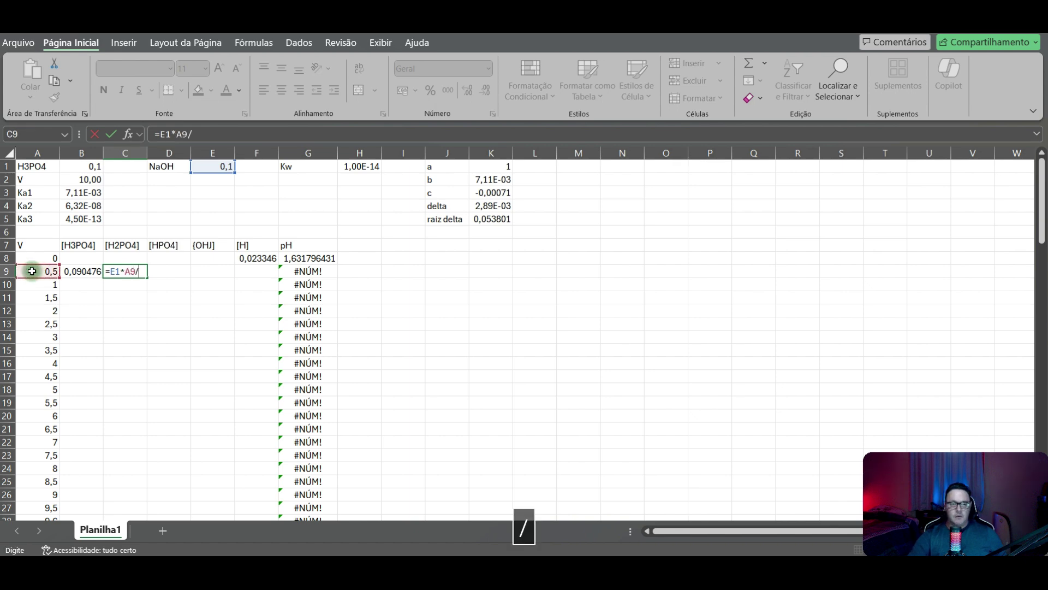
click(82, 180)
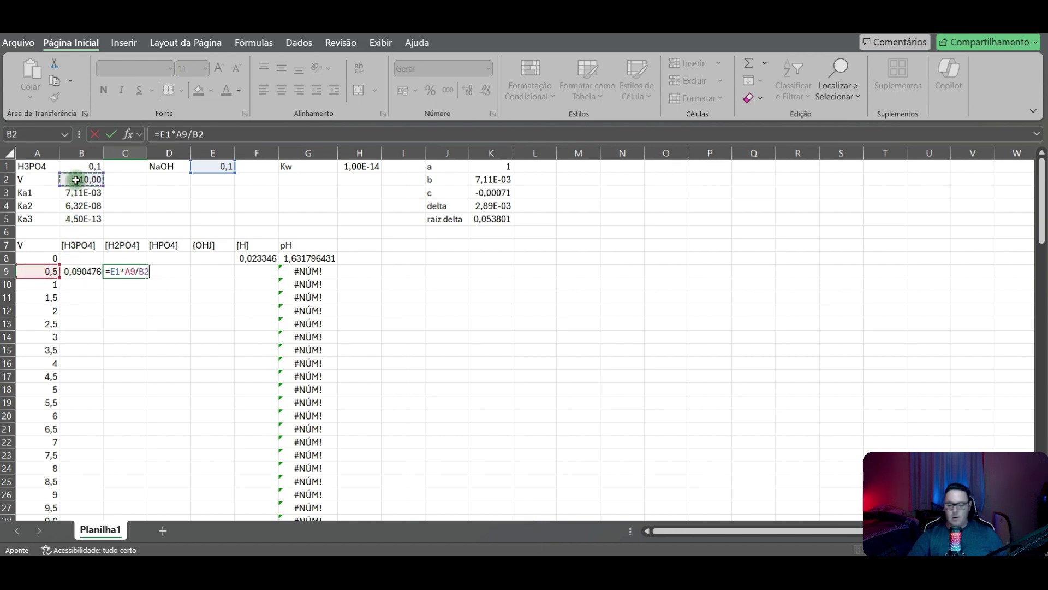
text(+)
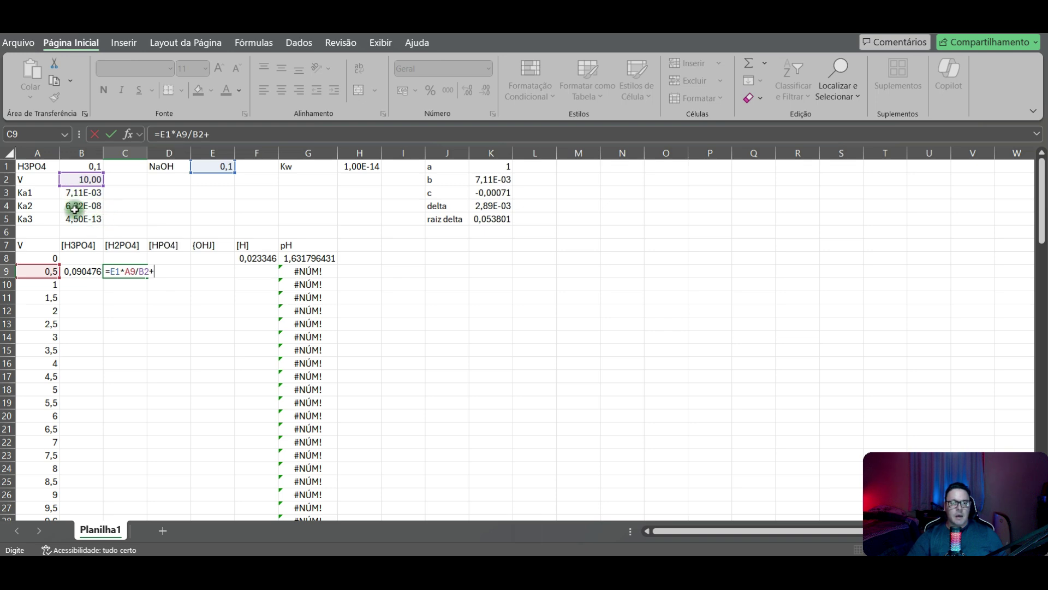
click(50, 271)
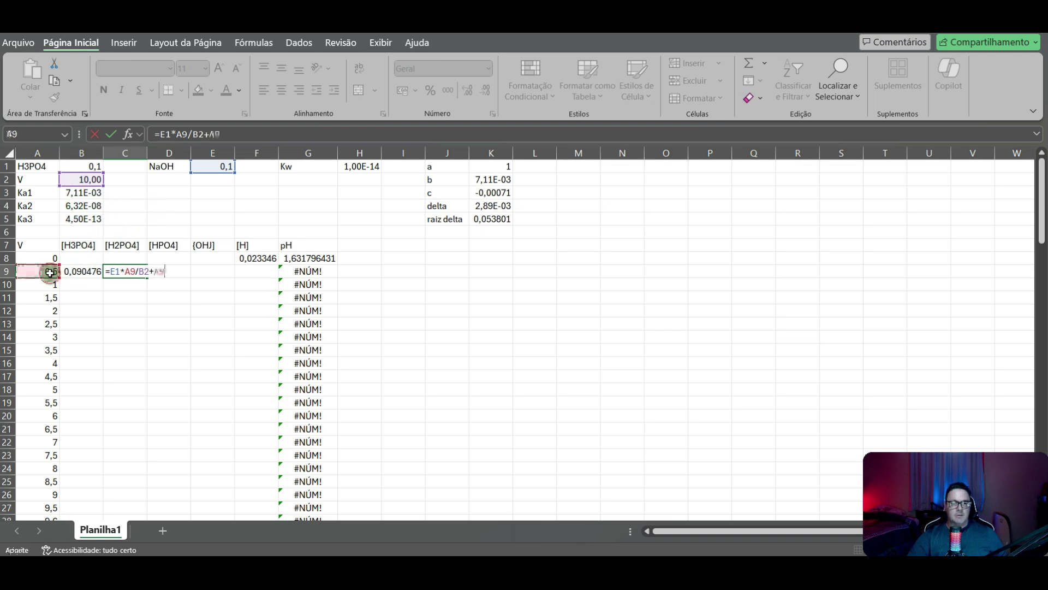
Step: Group the numerator of the C9 formula in parentheses with an absolute E1 reference, as ($E$1*A9)
click(163, 134)
text(()
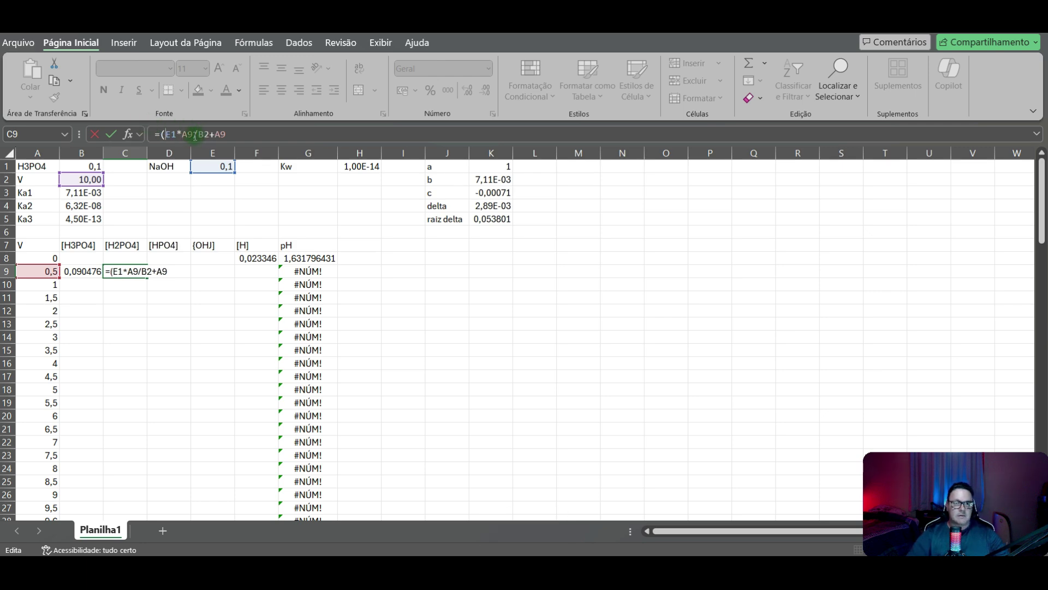
text())
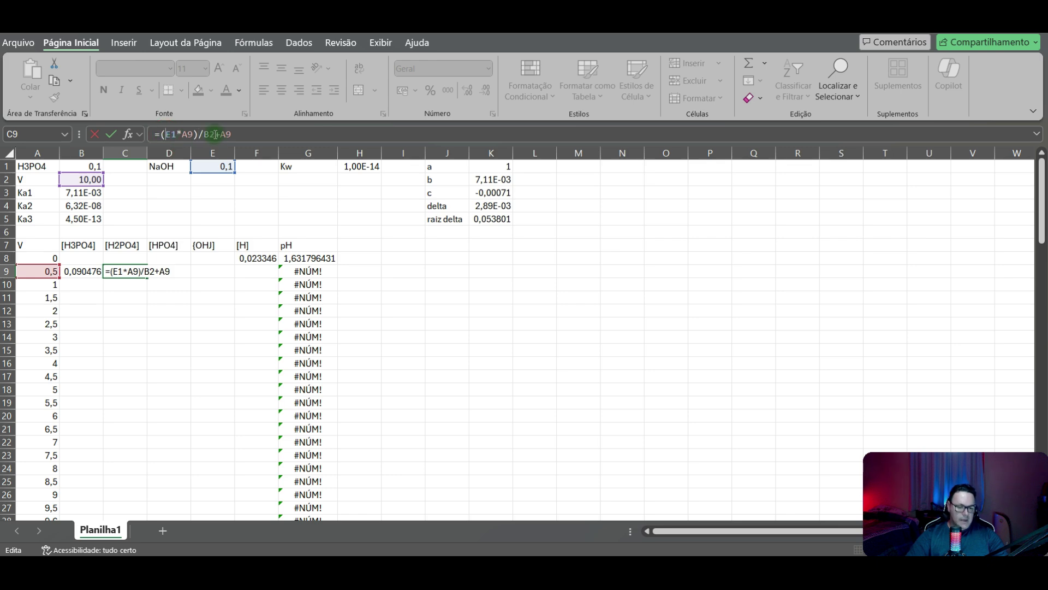
text($)
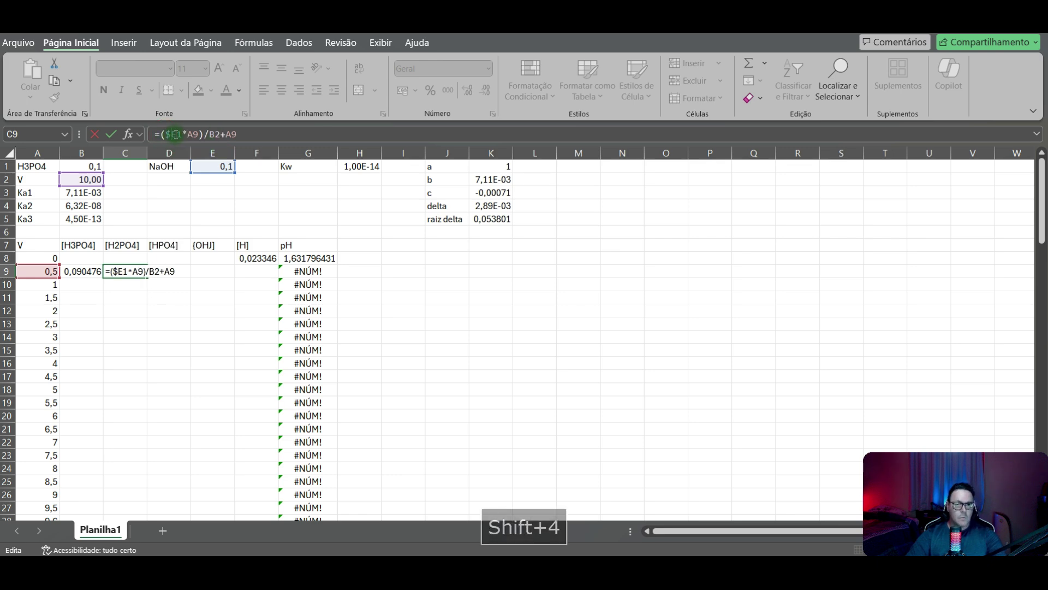
text($)
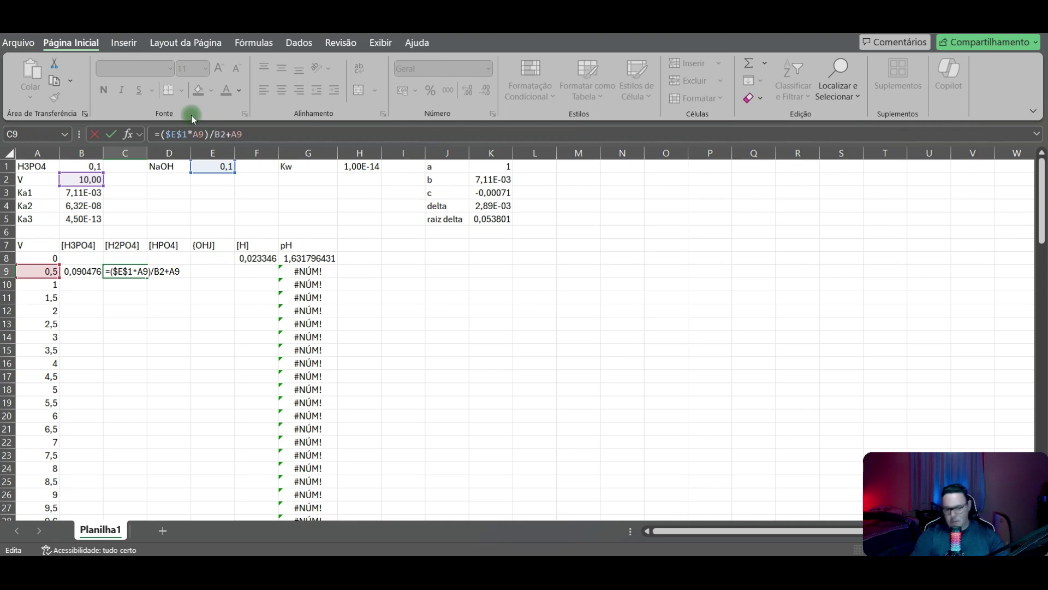
Step: Group the denominator of the C9 formula as ($B$2+A9) with an absolute B2 reference, and commit the formula
text(()
click(265, 138)
text()/()
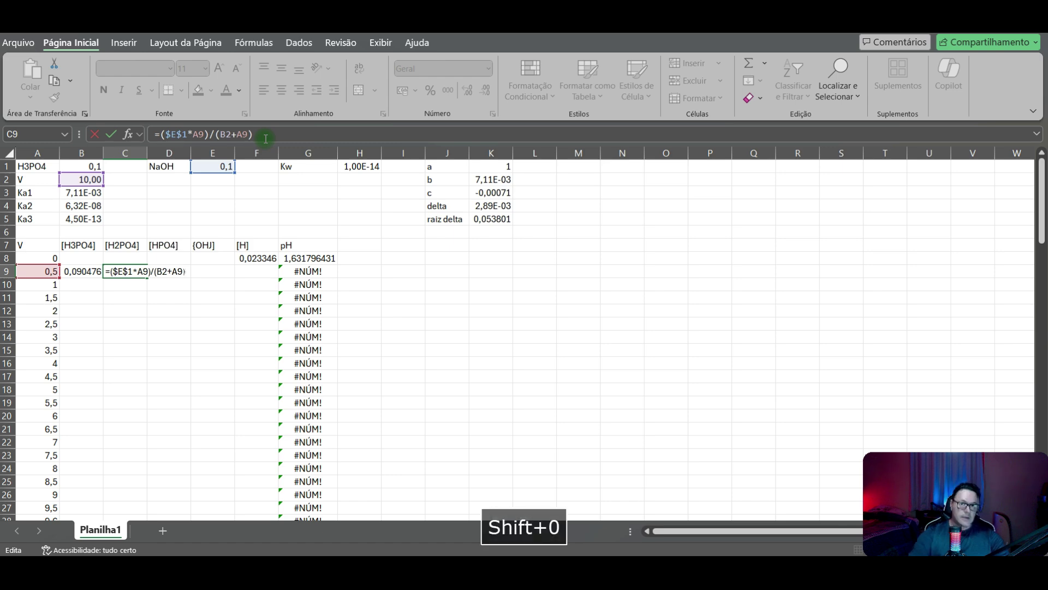
text($)
click(232, 135)
text($B$)
key(Return)
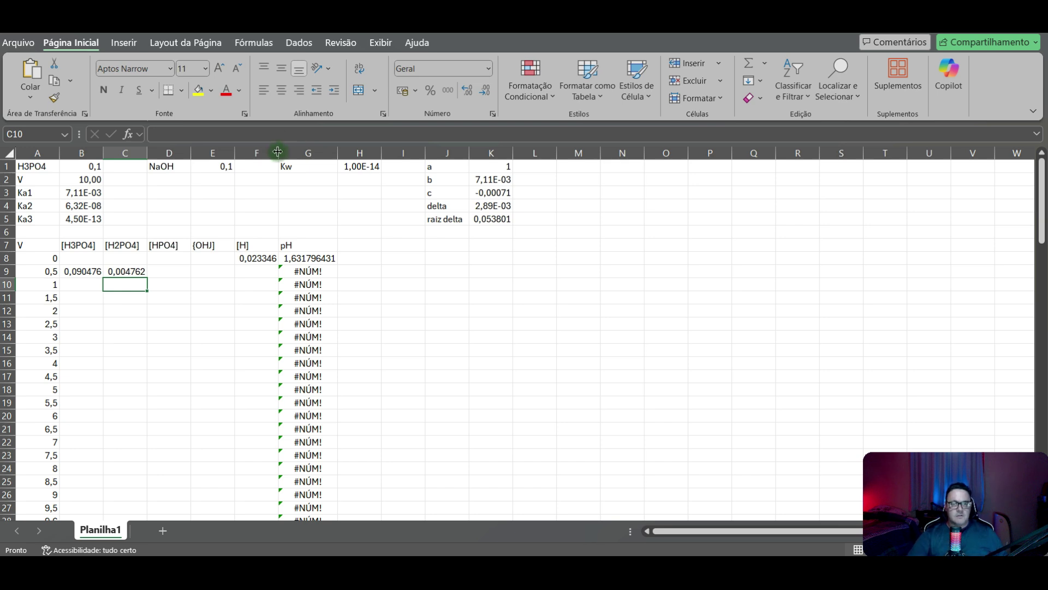
Step: Build the [H] formula for the 0,5 volume in F9 as =B3*B9/C9
click(254, 273)
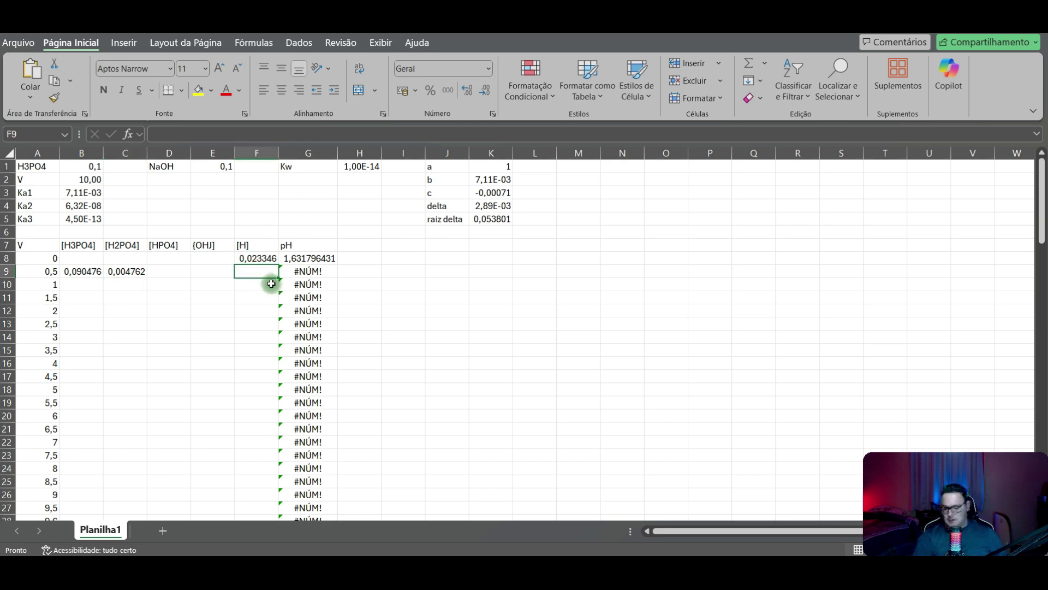
text(=)
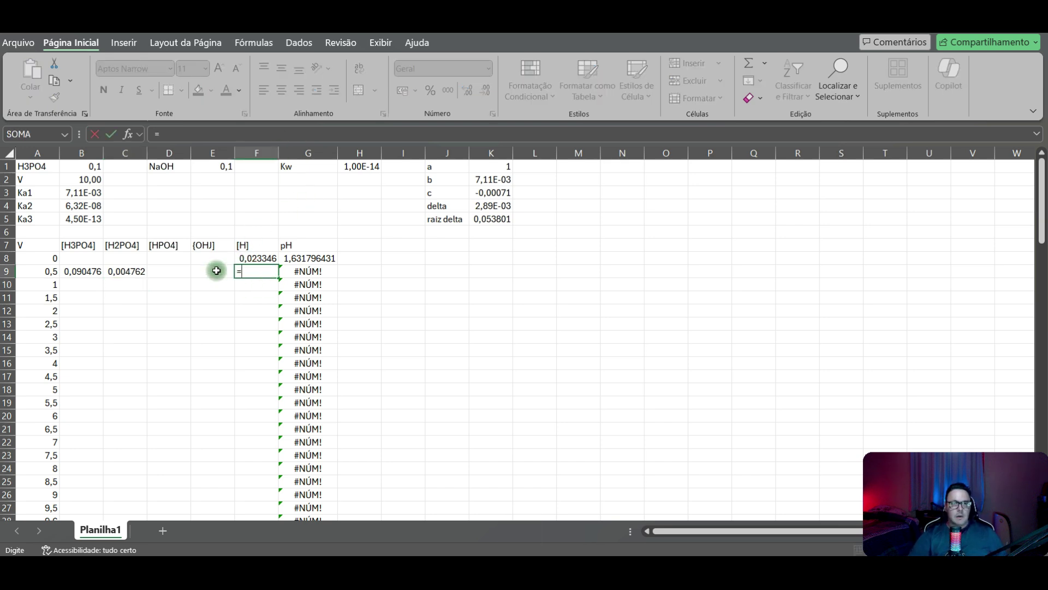
click(83, 191)
text(*)
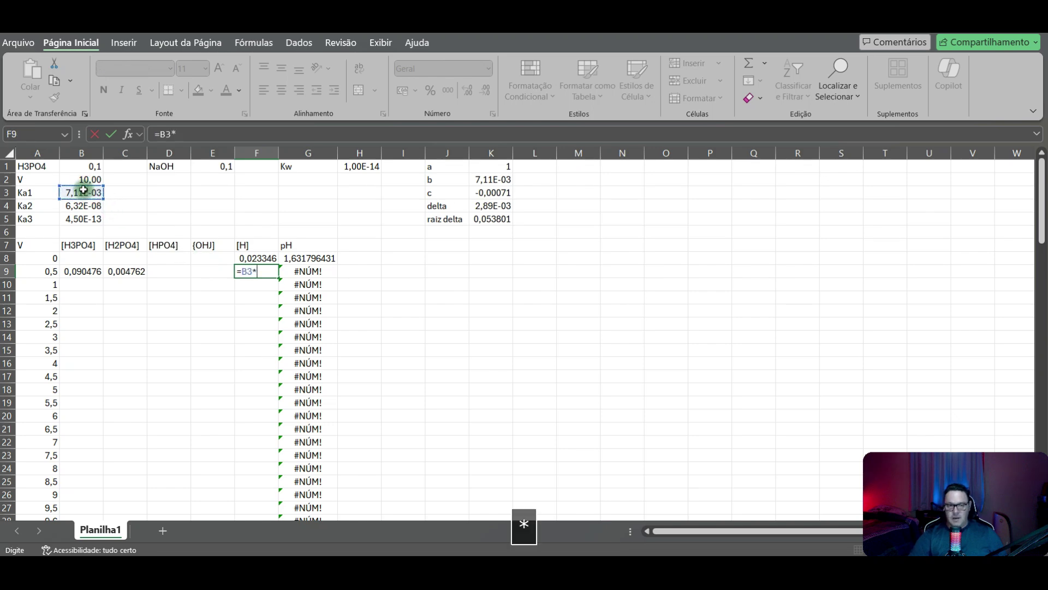
click(82, 271)
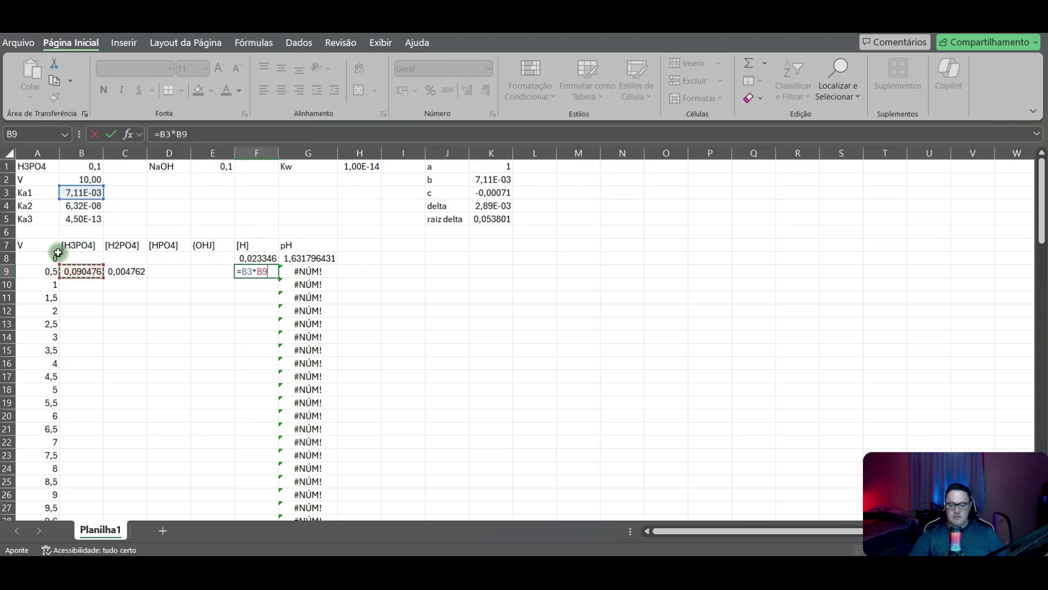
text(/)
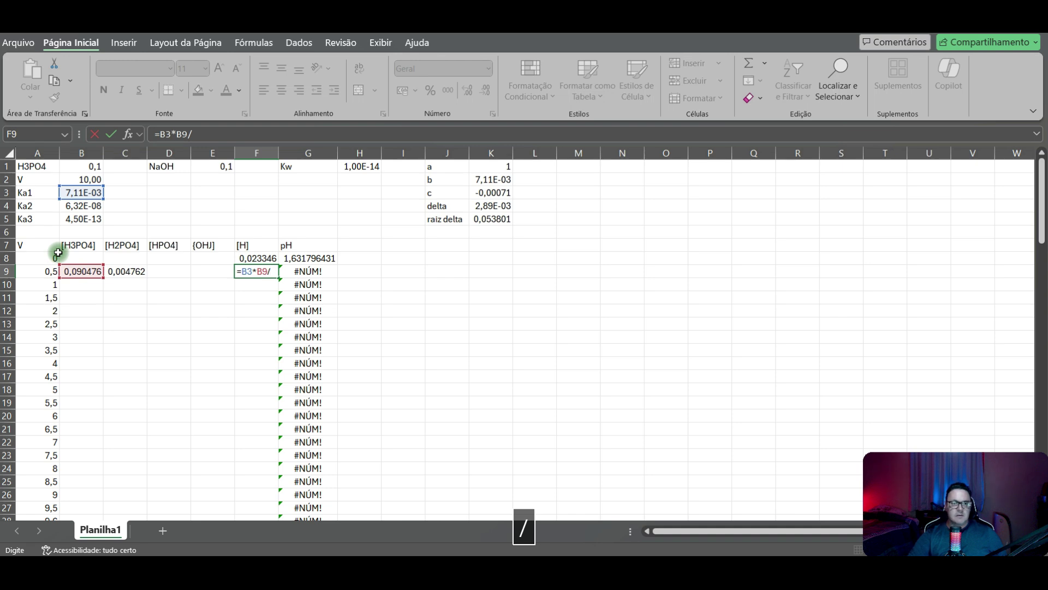
click(122, 272)
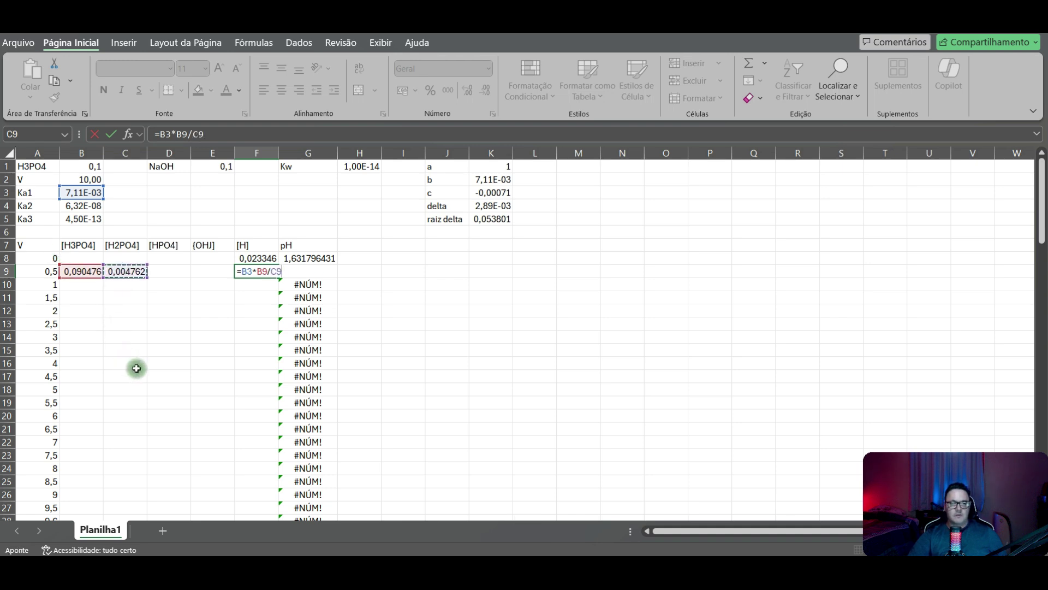
Step: Make the Ka1 reference in the F9 formula absolute as $B$3 and commit it
click(148, 132)
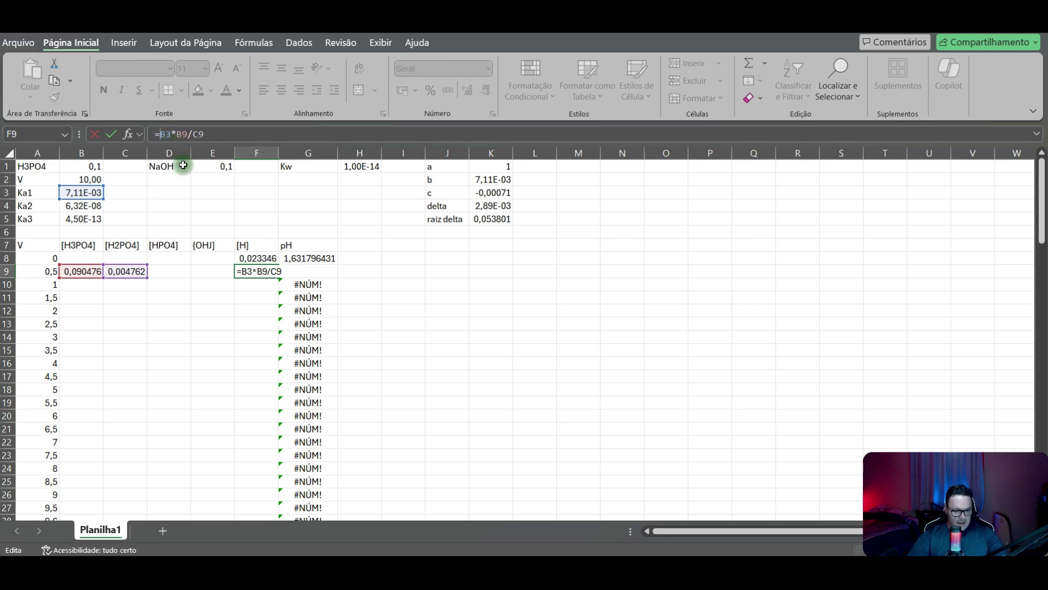
text($B)
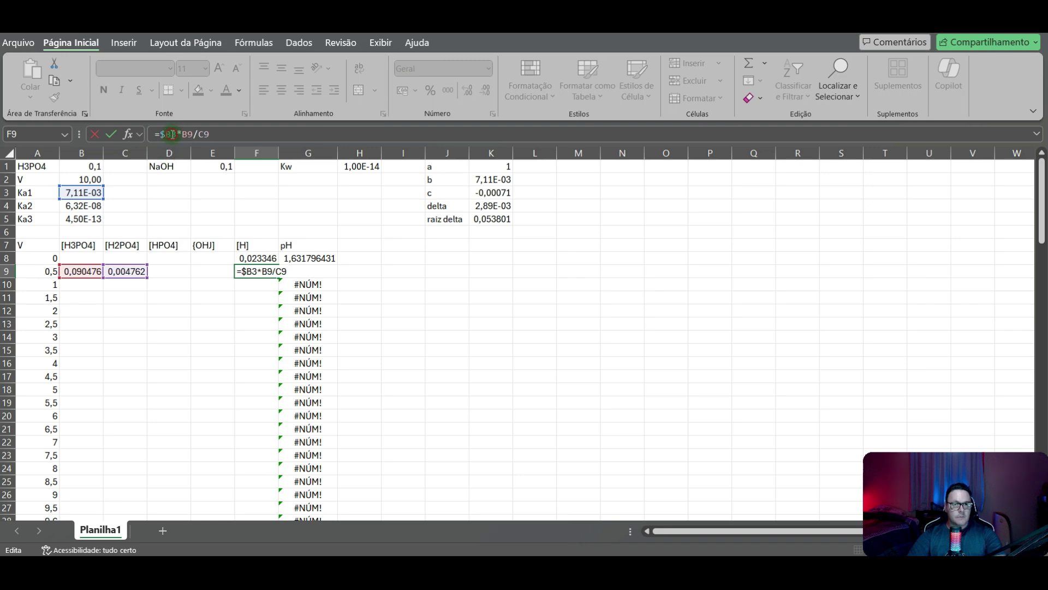
text($)
key(Return)
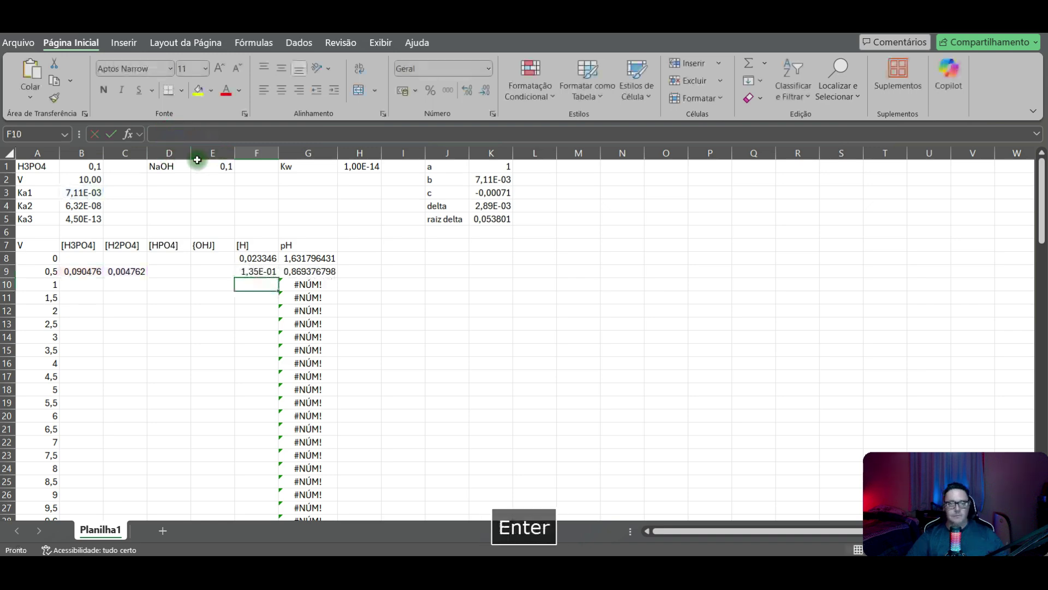
Step: Fill the row 9 formulas in columns B through F down to the 9,9 volume in row 31
drag(73, 272, 278, 446)
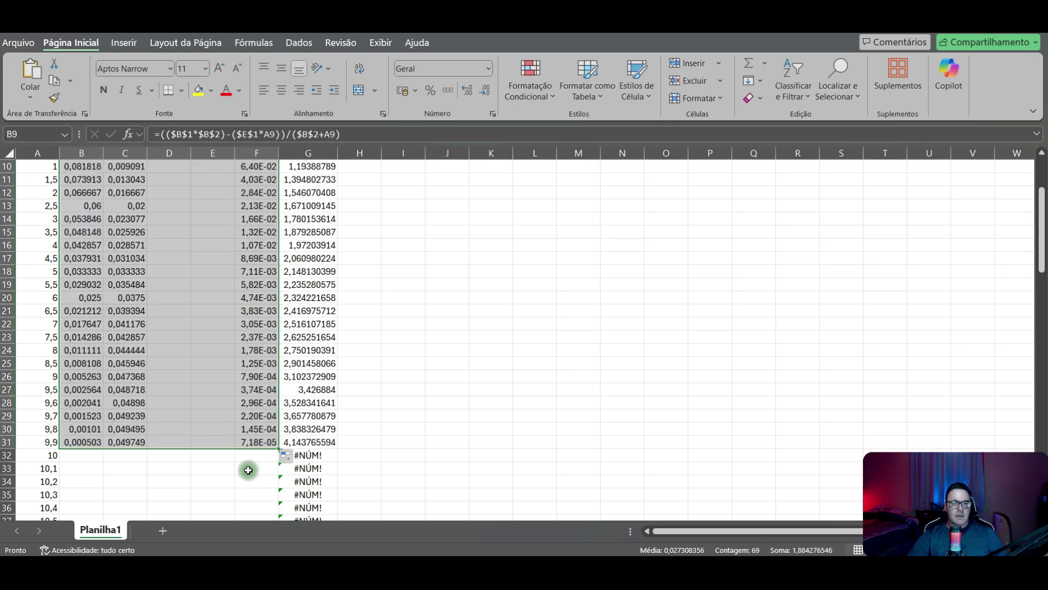
scroll(245, 474, up, 3)
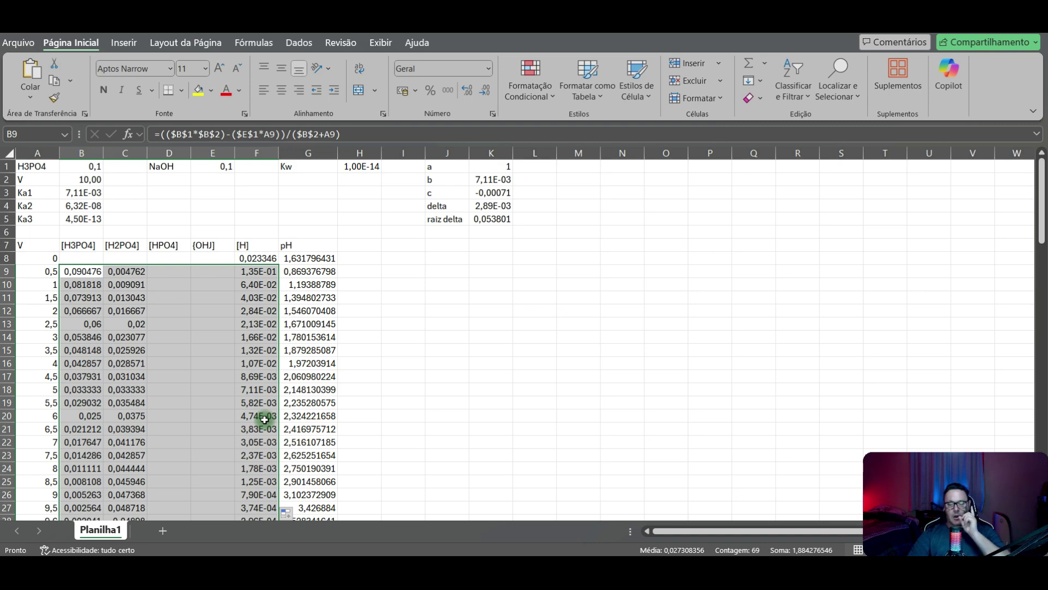
drag(300, 259, 301, 268)
click(301, 261)
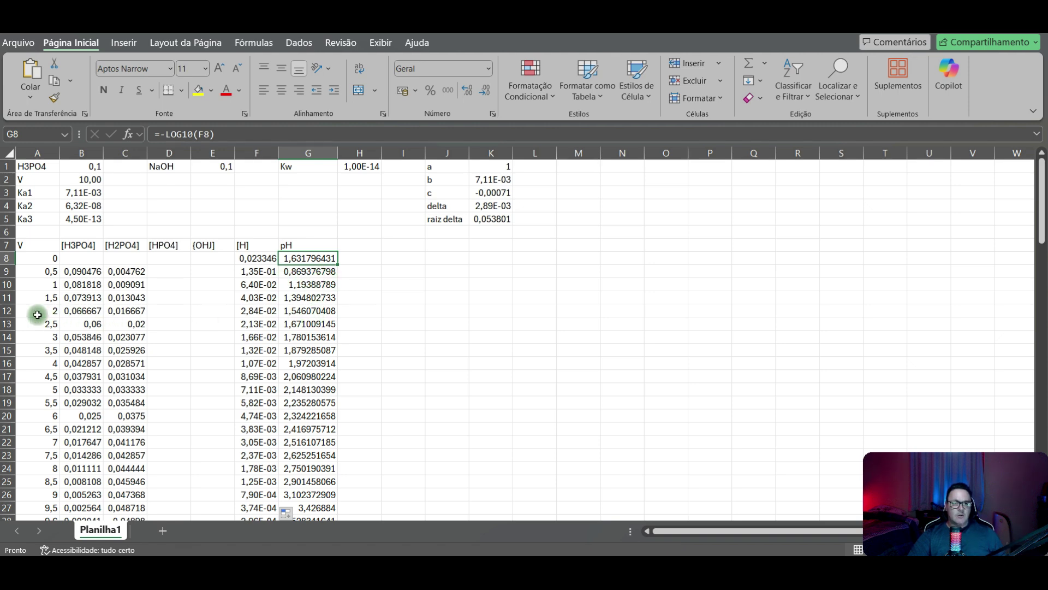
drag(4, 311, 7, 275)
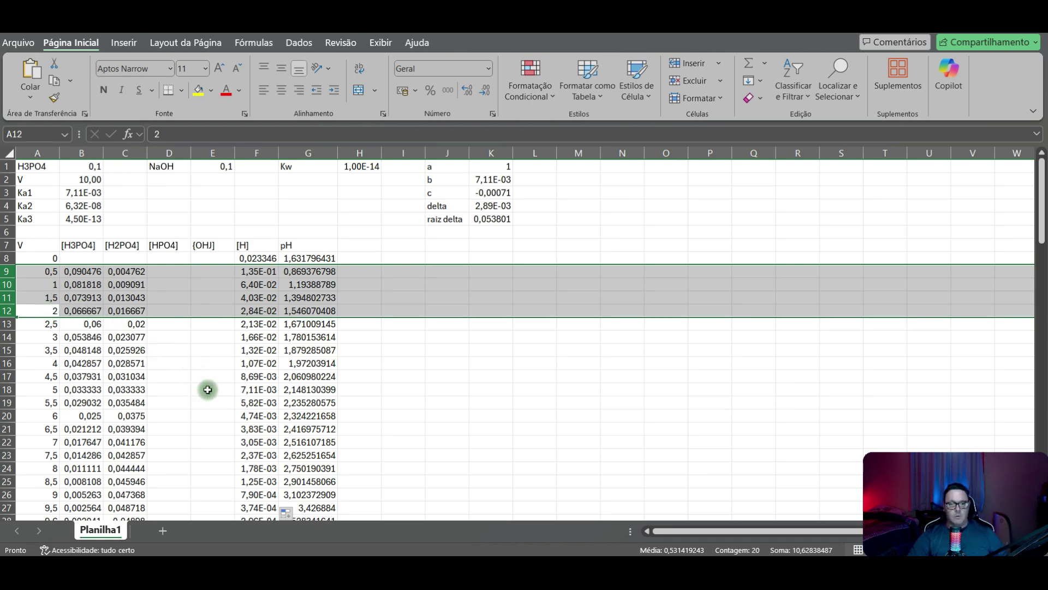
Step: Enter =raiz(B3*B4) in F32 to calculate [H] from Ka1 and Ka2 at the 10 volume
scroll(206, 391, down, 3)
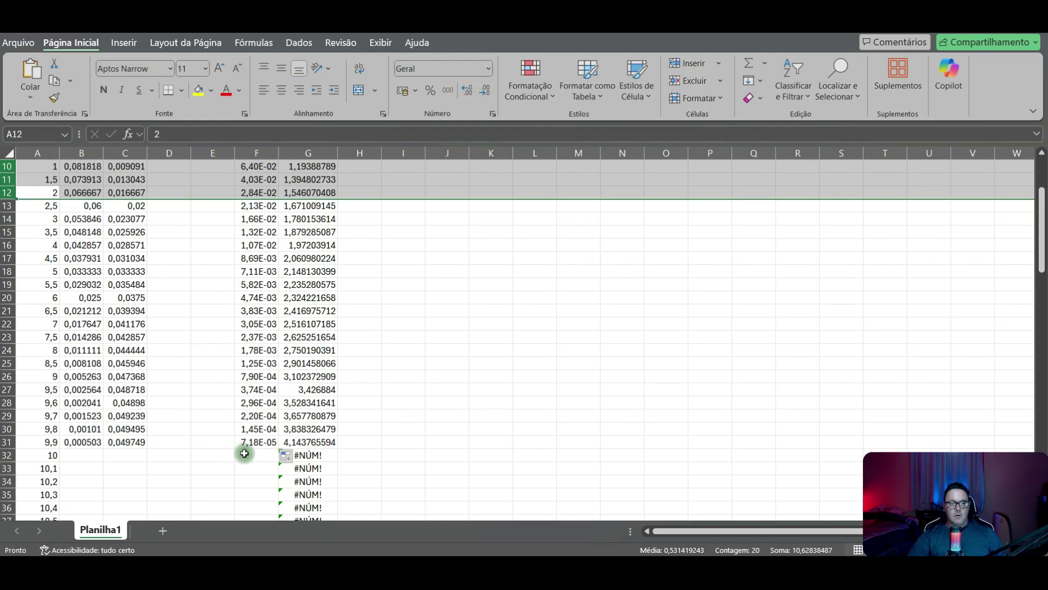
click(244, 454)
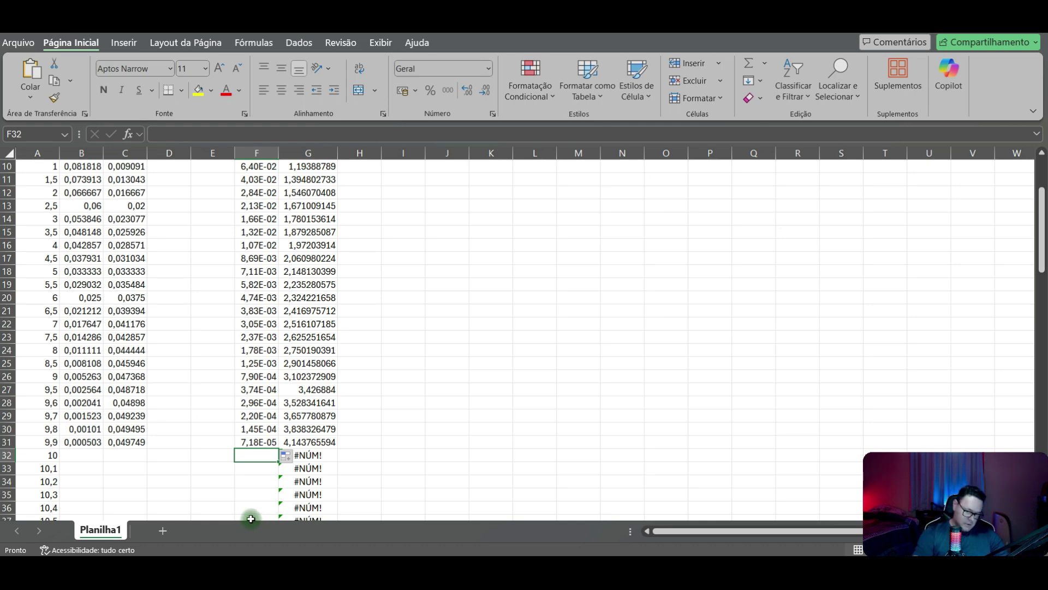
text(=raiz)
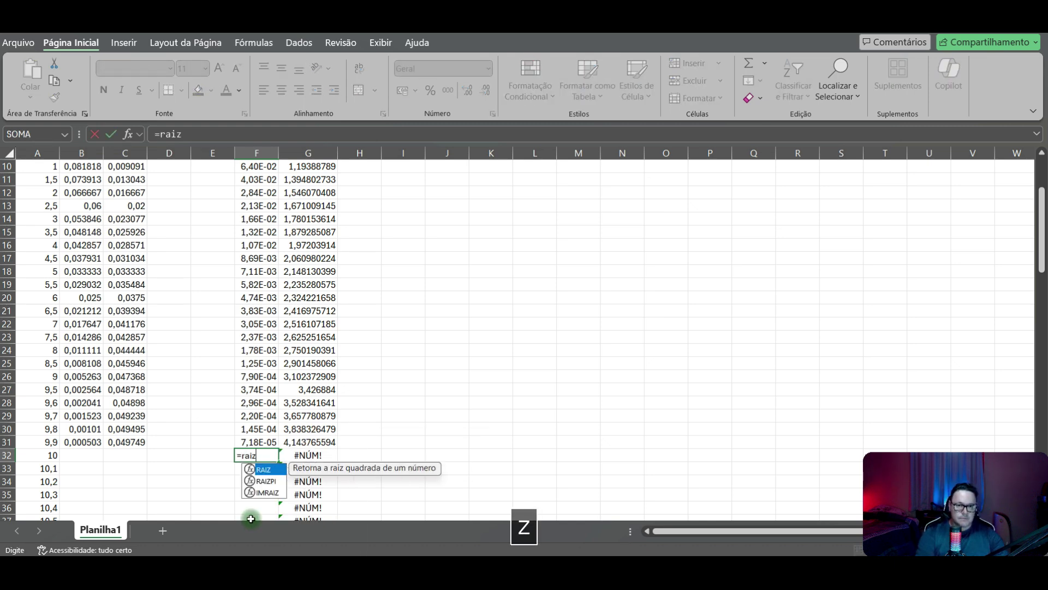
text(()
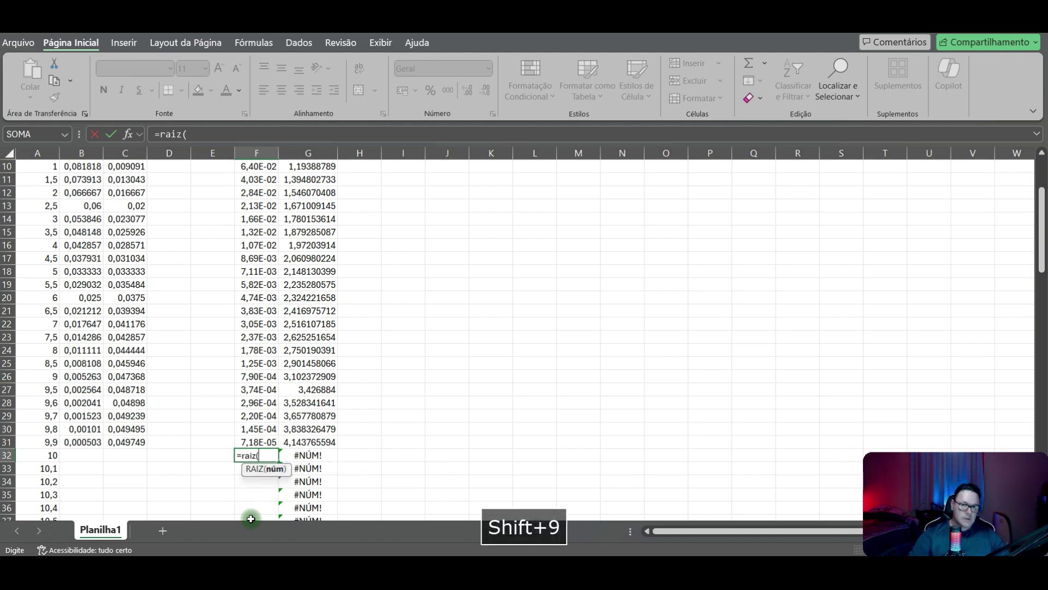
scroll(164, 464, up, 3)
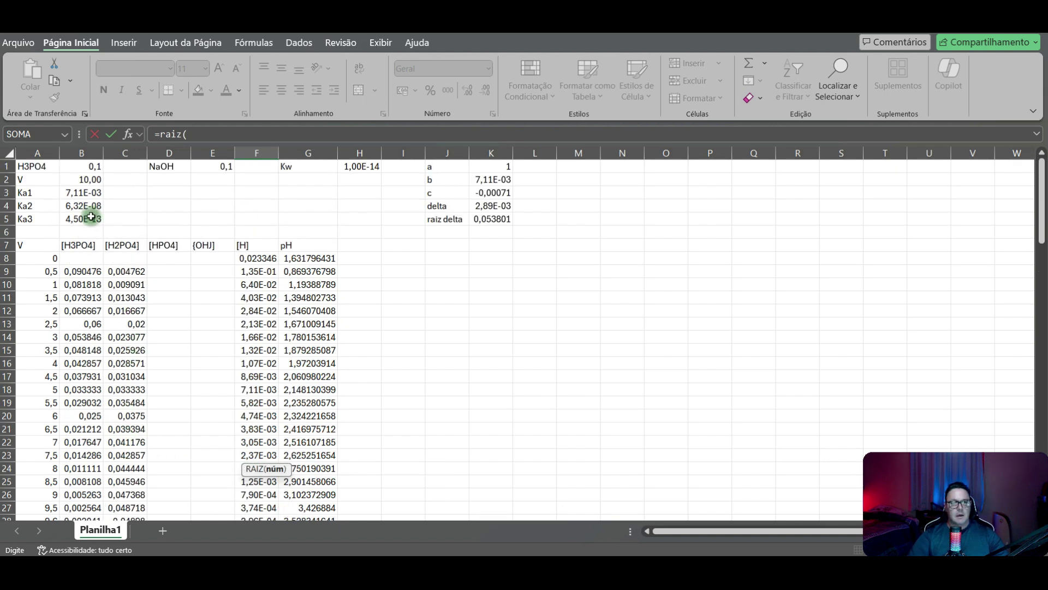
click(88, 195)
text(*)
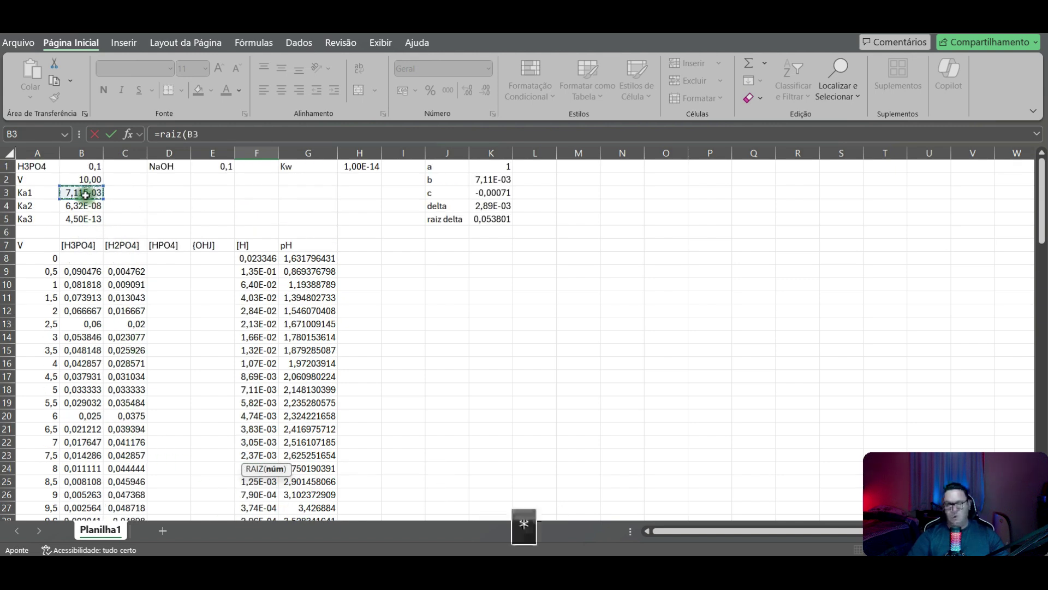
click(84, 206)
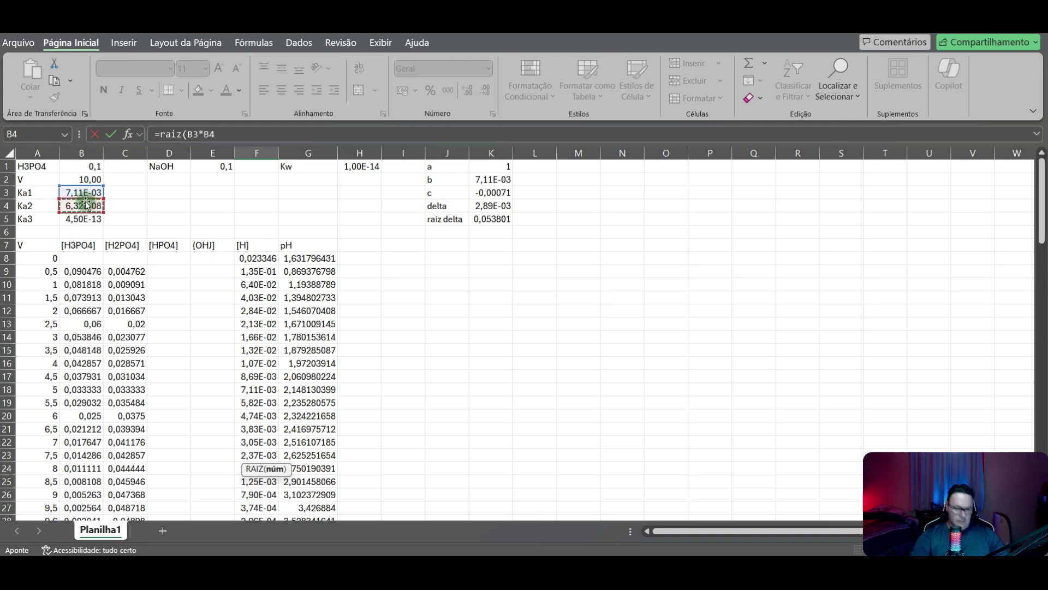
text())
key(Return)
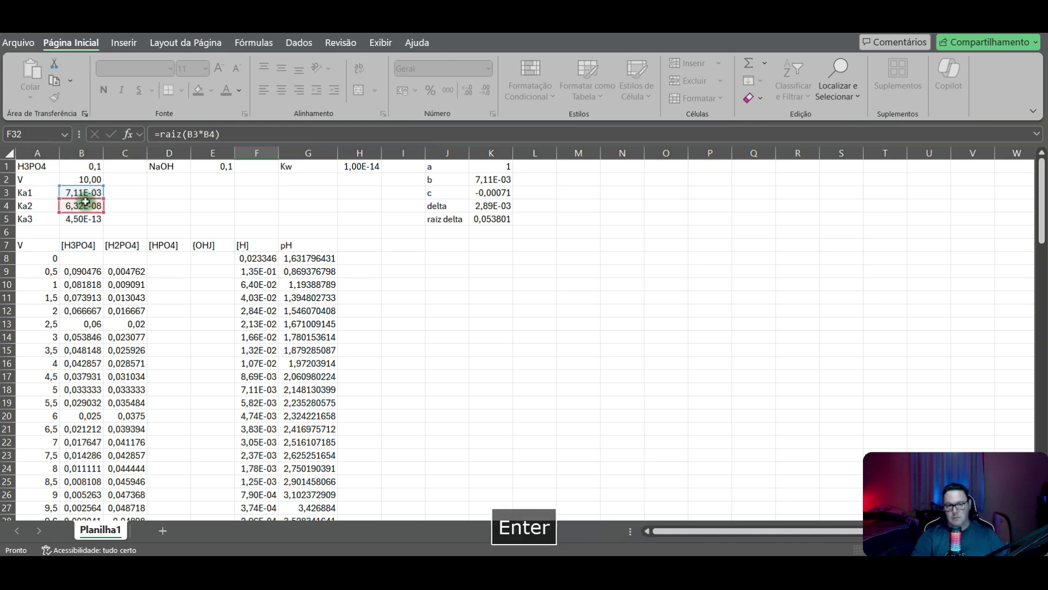
scroll(215, 423, down, 2)
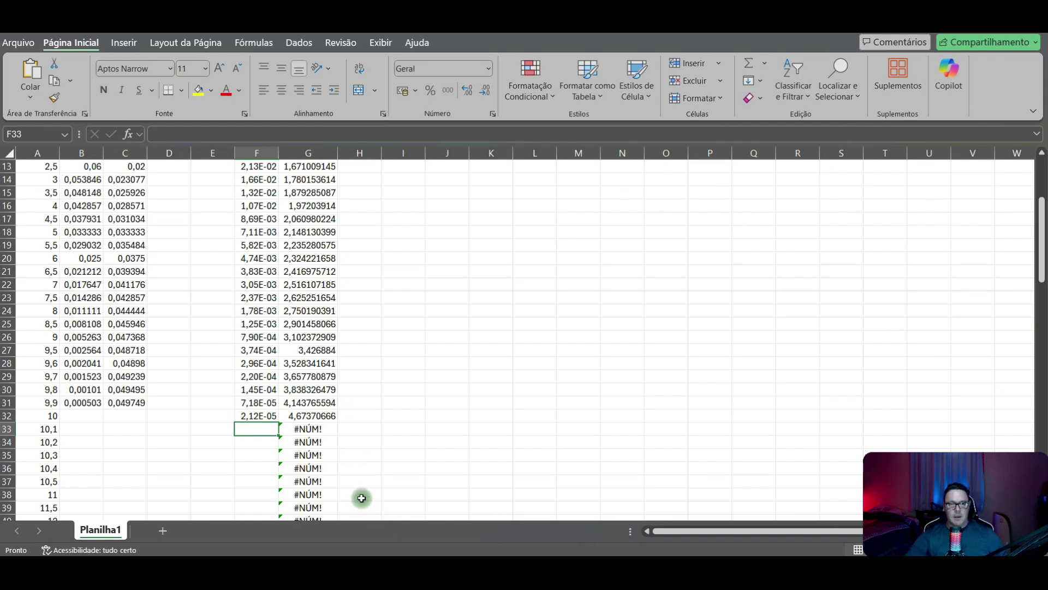
click(311, 404)
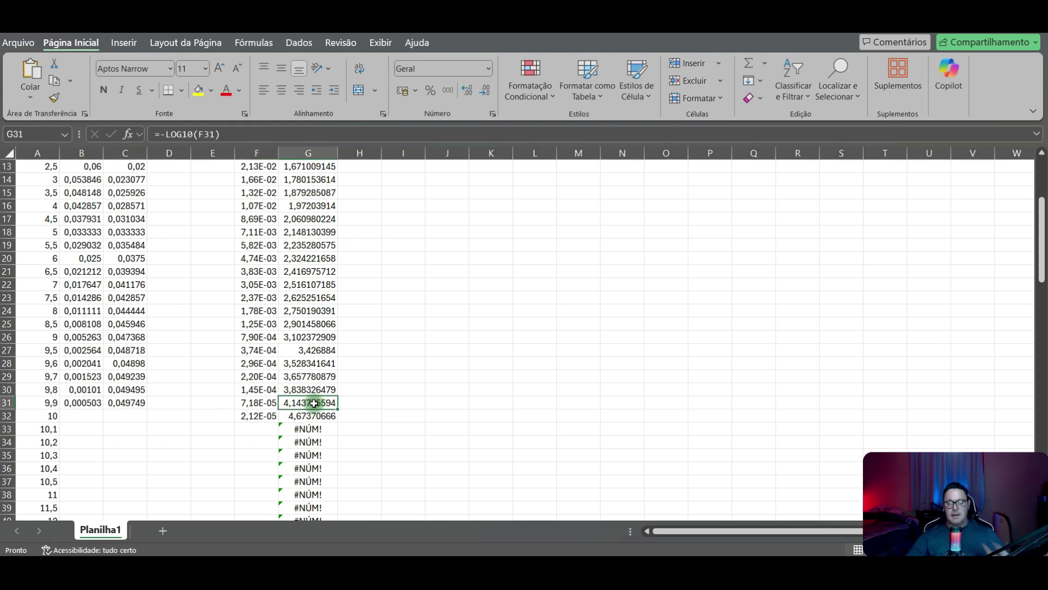
scroll(315, 403, up, 1)
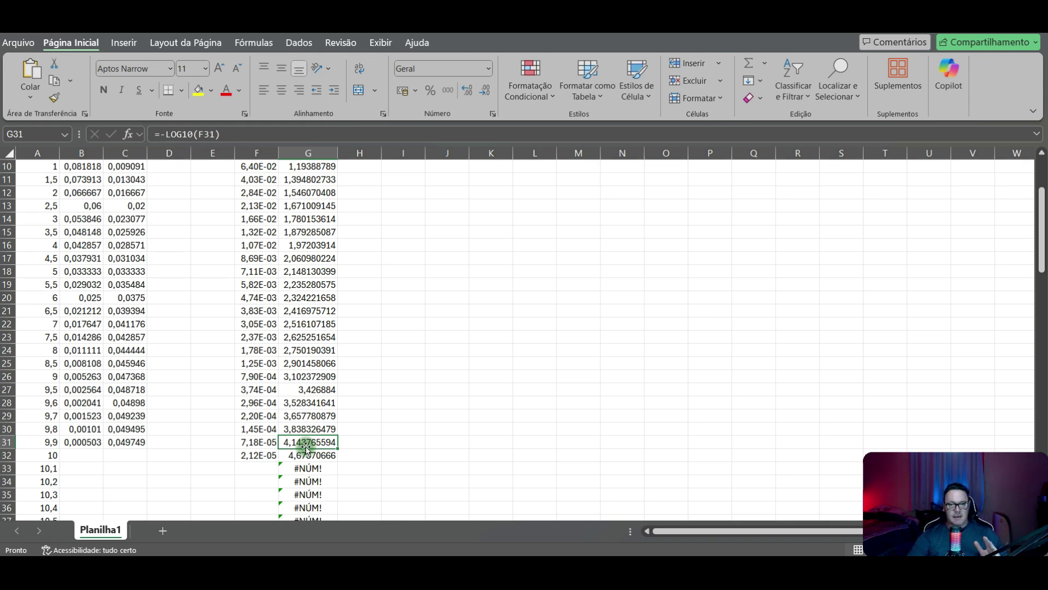
click(266, 441)
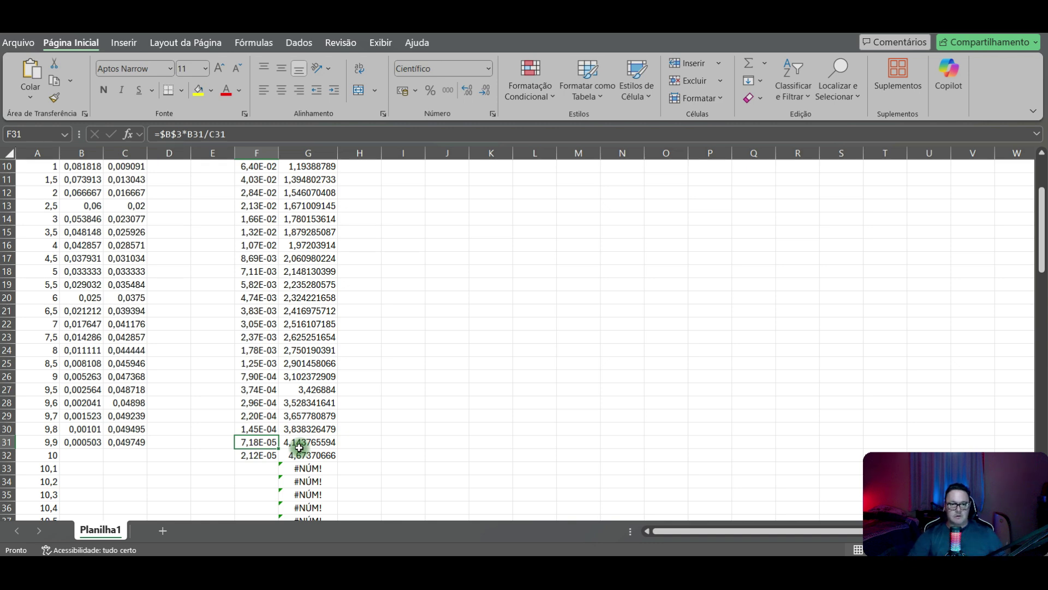
Step: Start the [H2PO4] formula for the 10,1 volume in C33 as =2*B1/B2-E1*
click(117, 470)
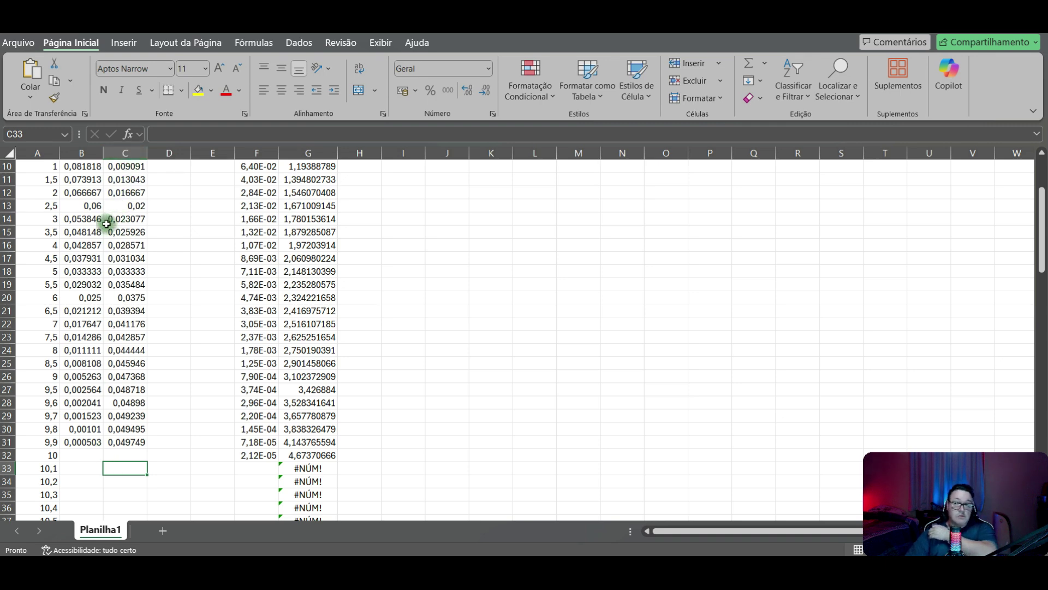
click(173, 468)
click(130, 467)
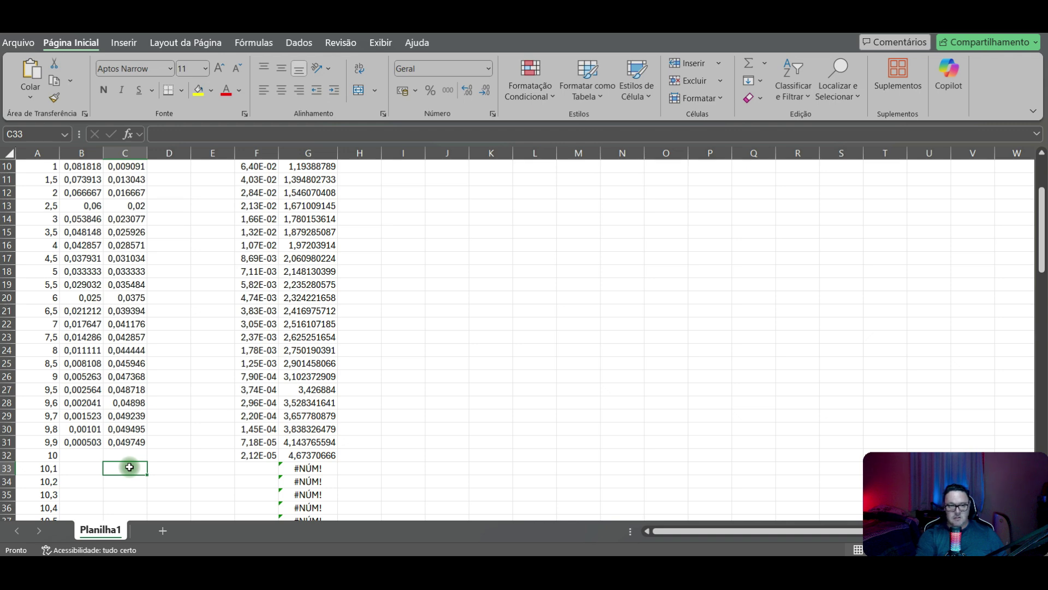
text(=)
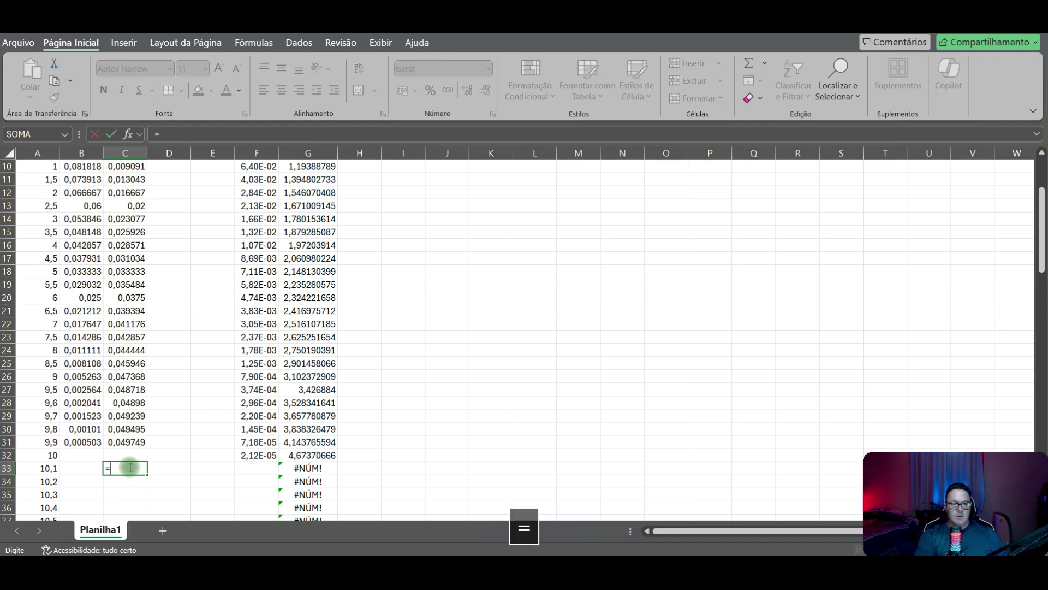
scroll(129, 467, up, 3)
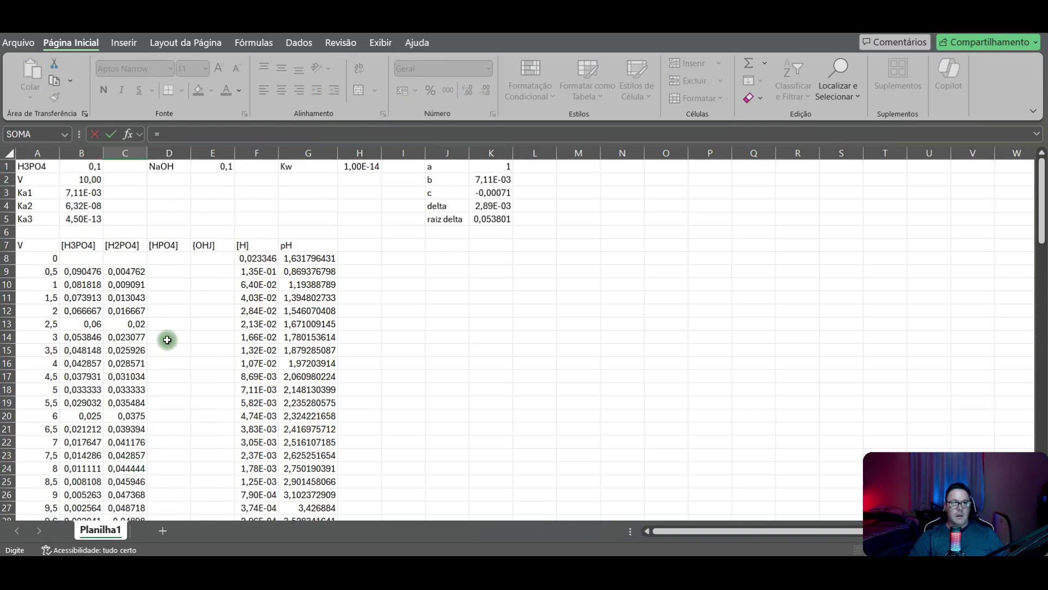
text(2)
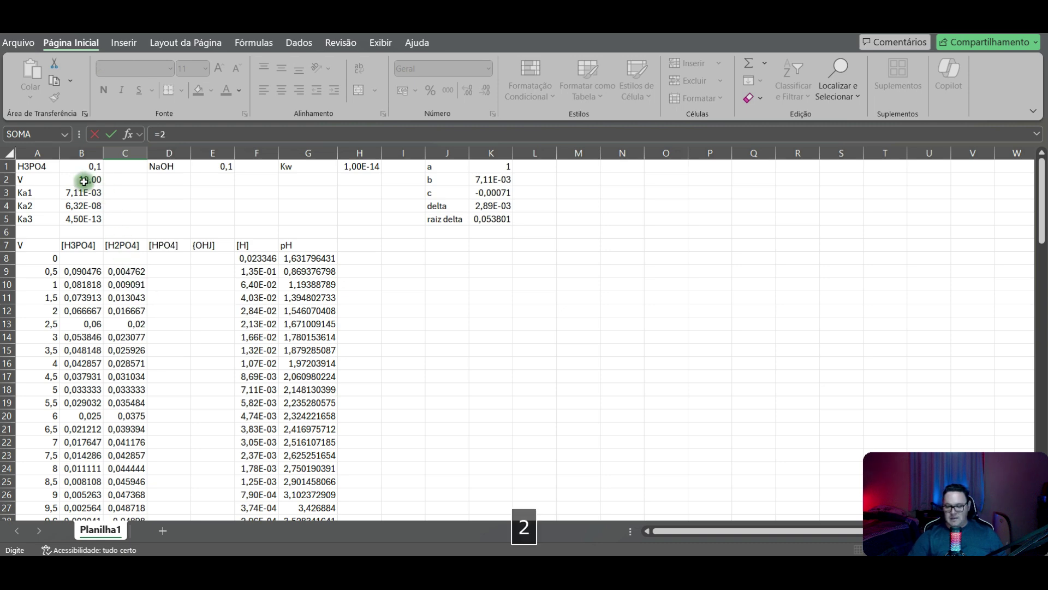
text(*)
click(93, 167)
text(/)
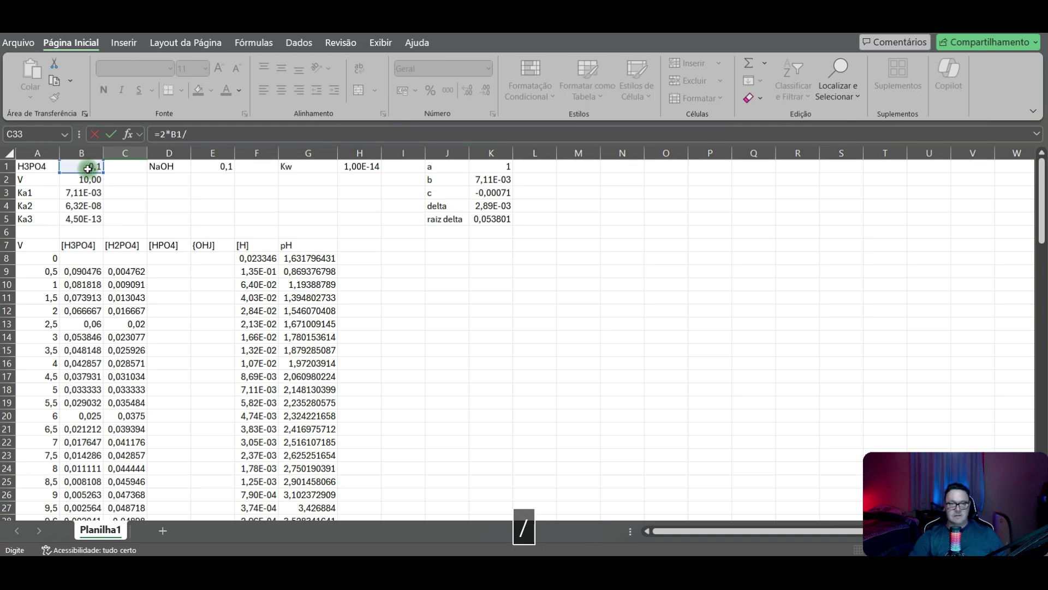
click(88, 179)
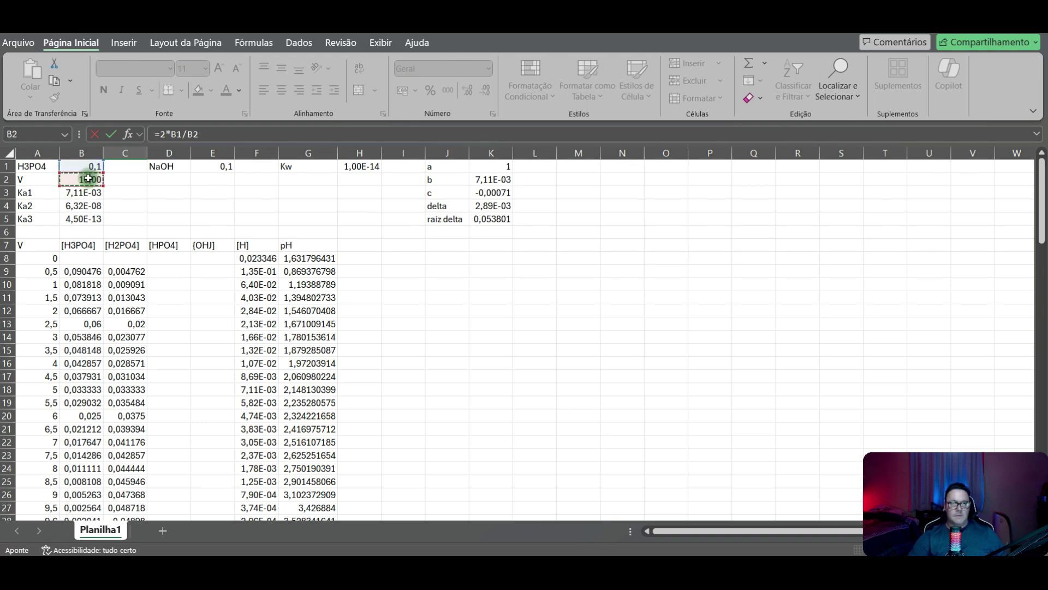
text(-)
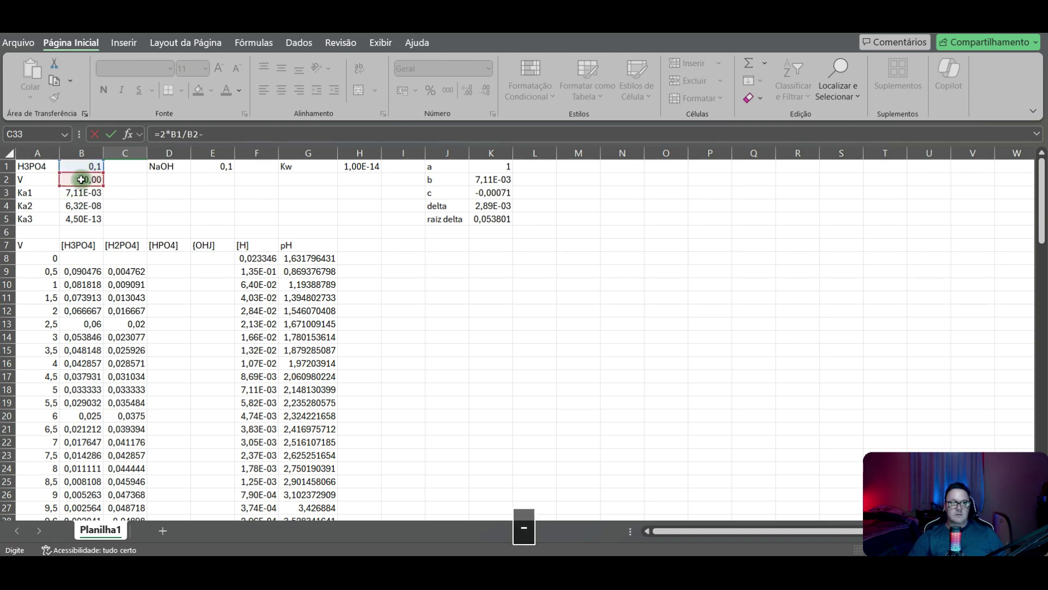
click(224, 166)
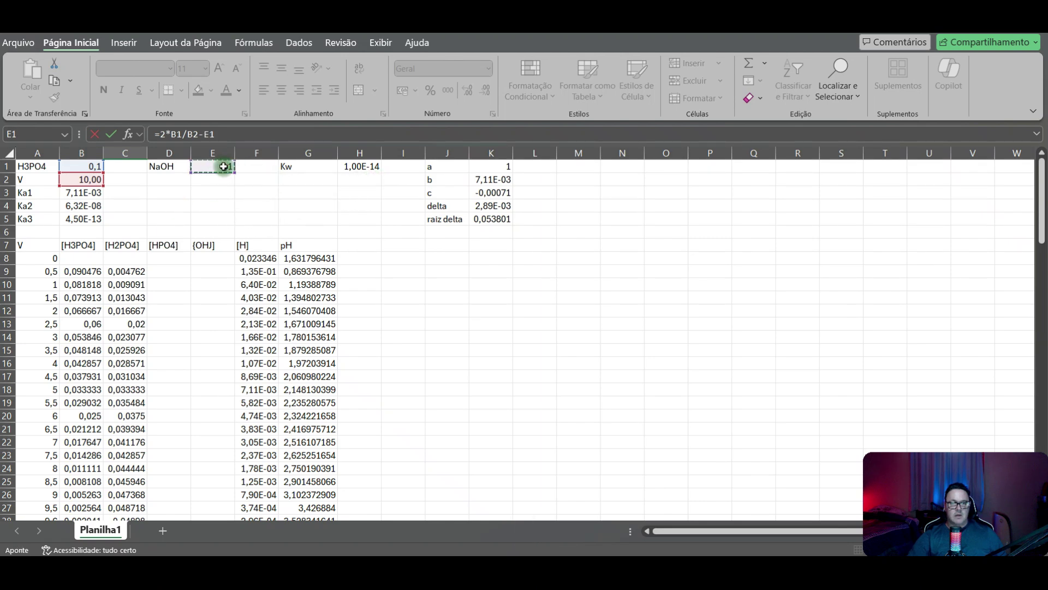
text(*)
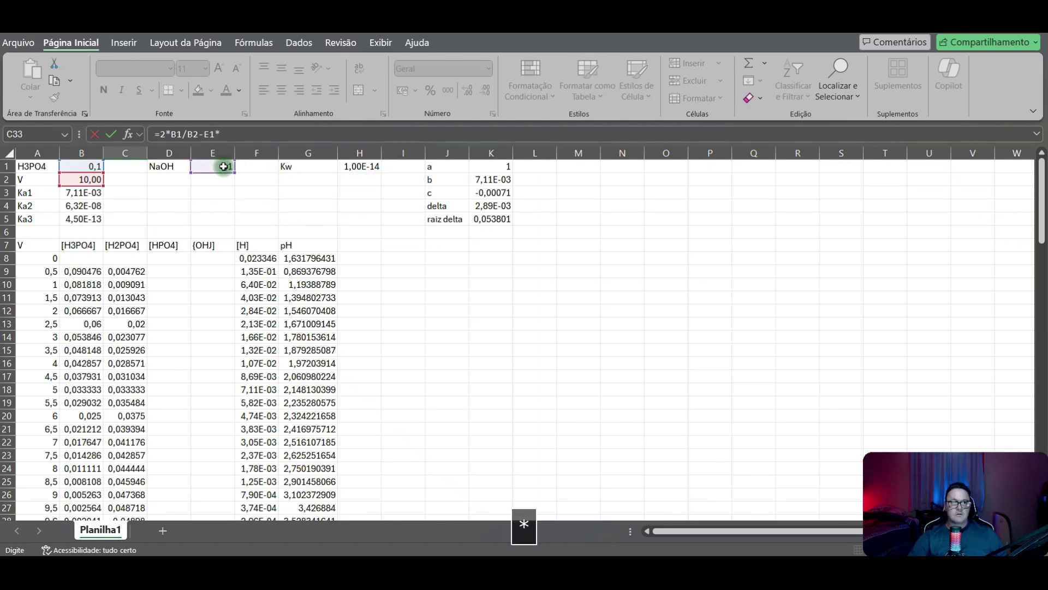
scroll(143, 265, down, 2)
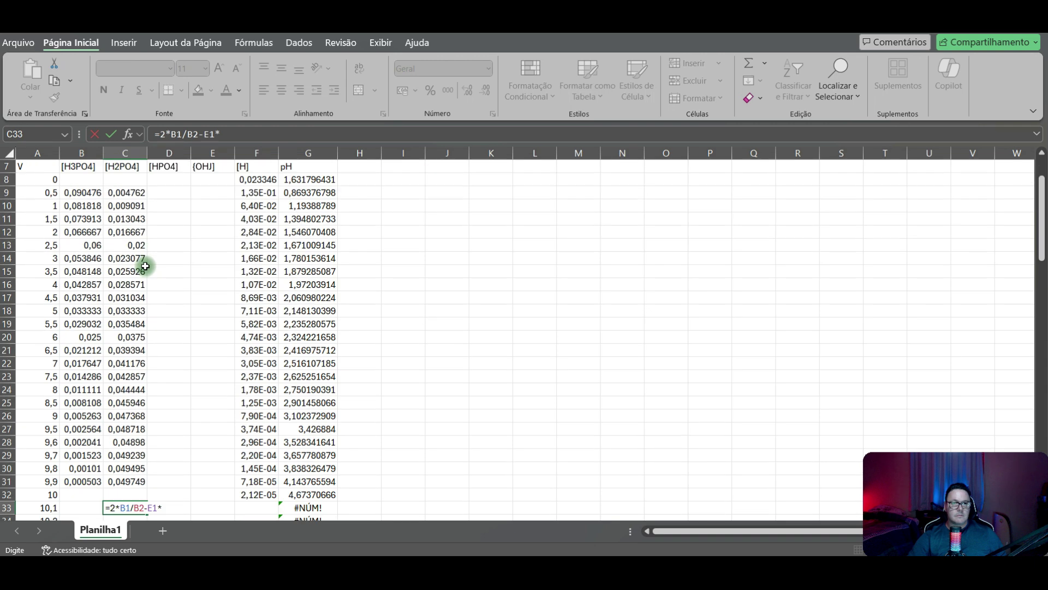
Step: Change the division by B2 to multiplication and complete the NaOH term, making the C33 formula =2*B1*B2-E1*A33
click(182, 134)
key(BackSpace)
text(*)
click(228, 133)
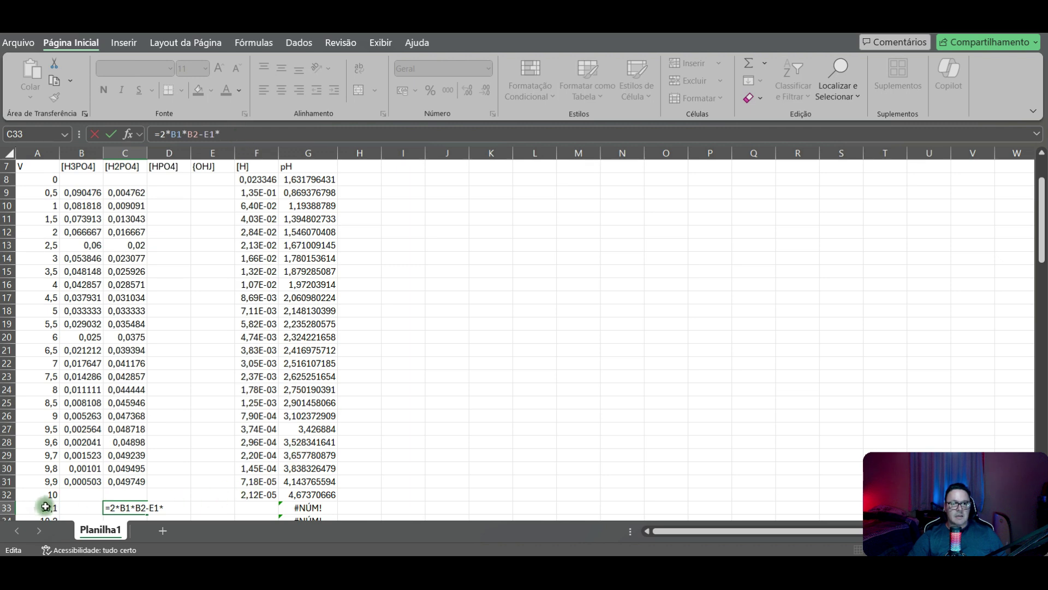
click(45, 506)
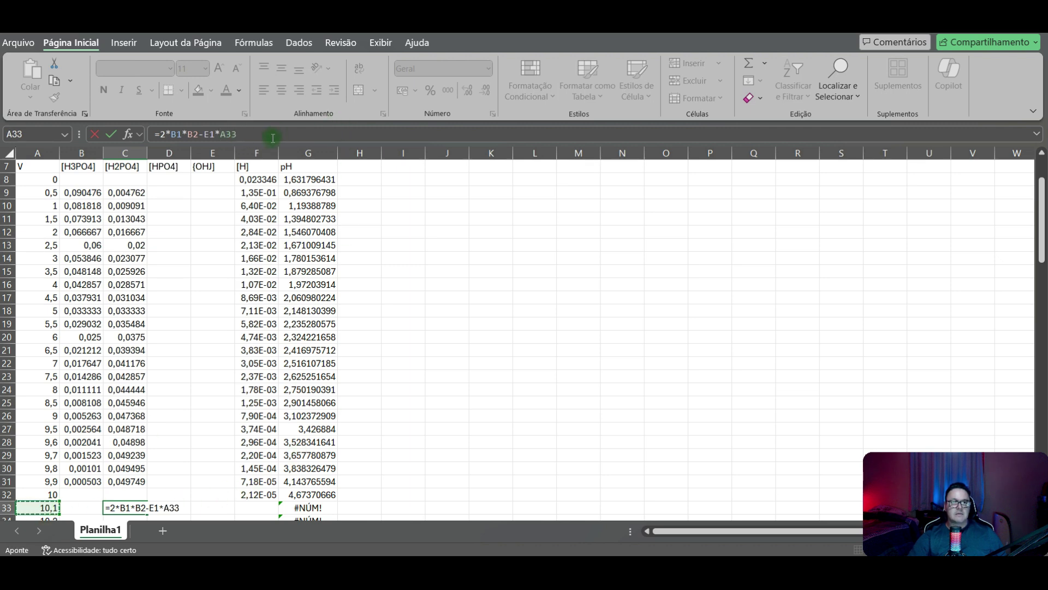
Step: Append the total volume divisor /b2+a33 to the C33 formula
text(/)
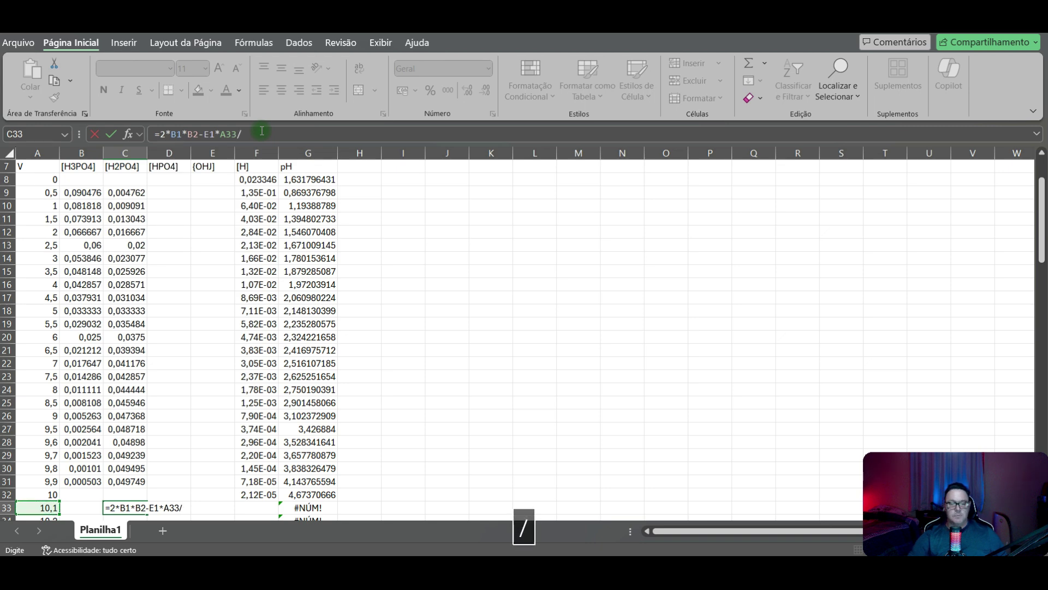
text(b)
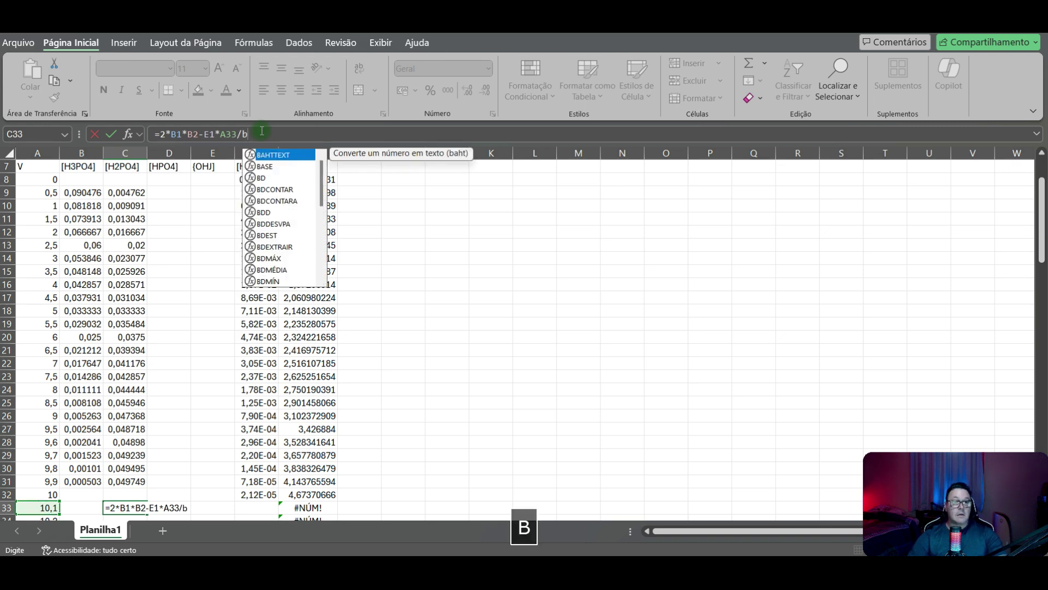
text(2+)
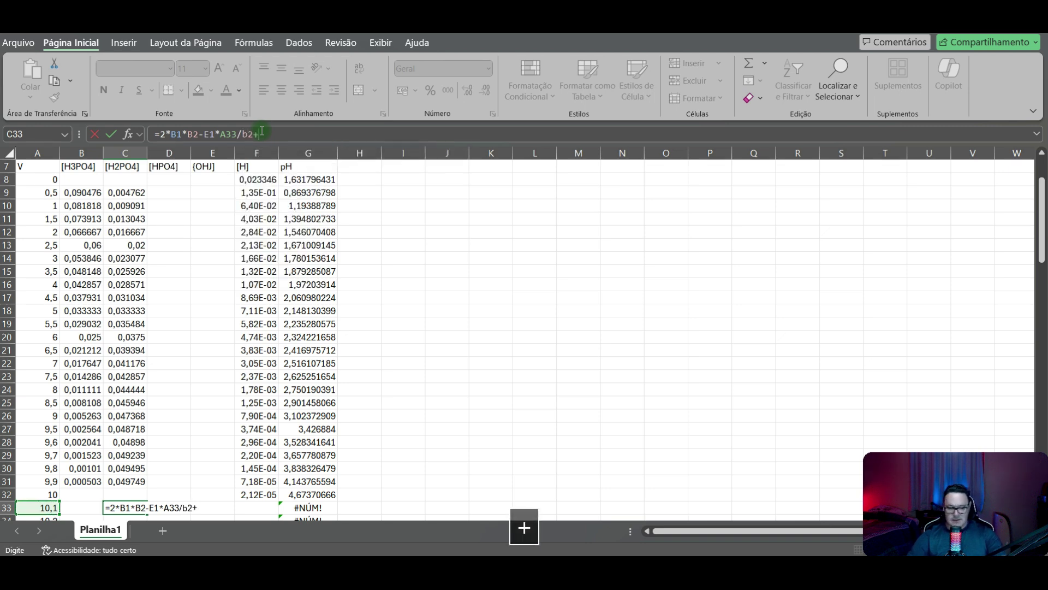
text(a33)
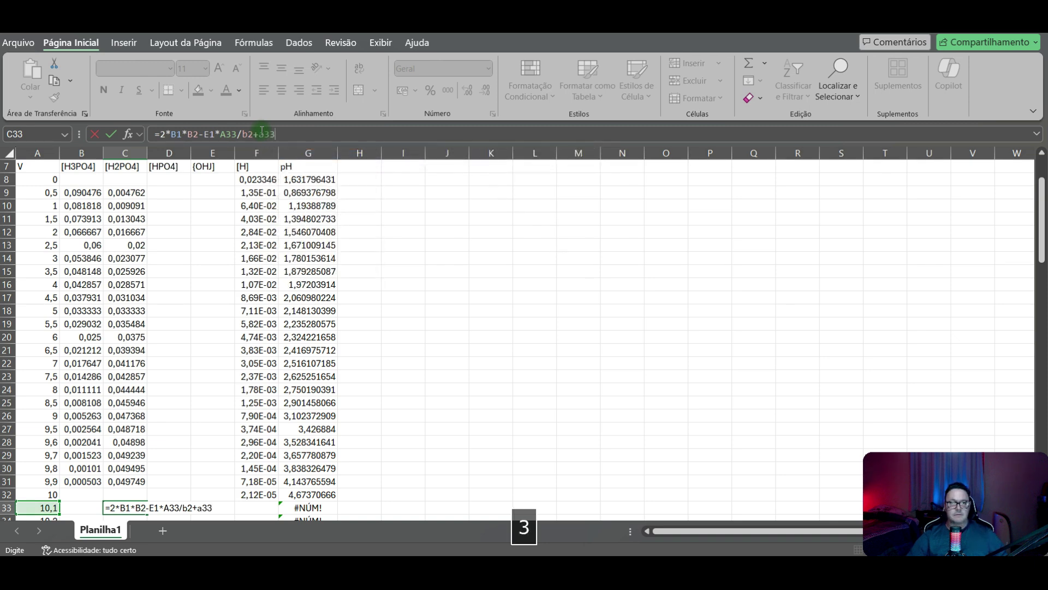
Step: Group the terms of the C33 formula with parentheses as =((2*B1*B2)-(E1*A33))/(b2+a33)
scroll(475, 161, up, 2)
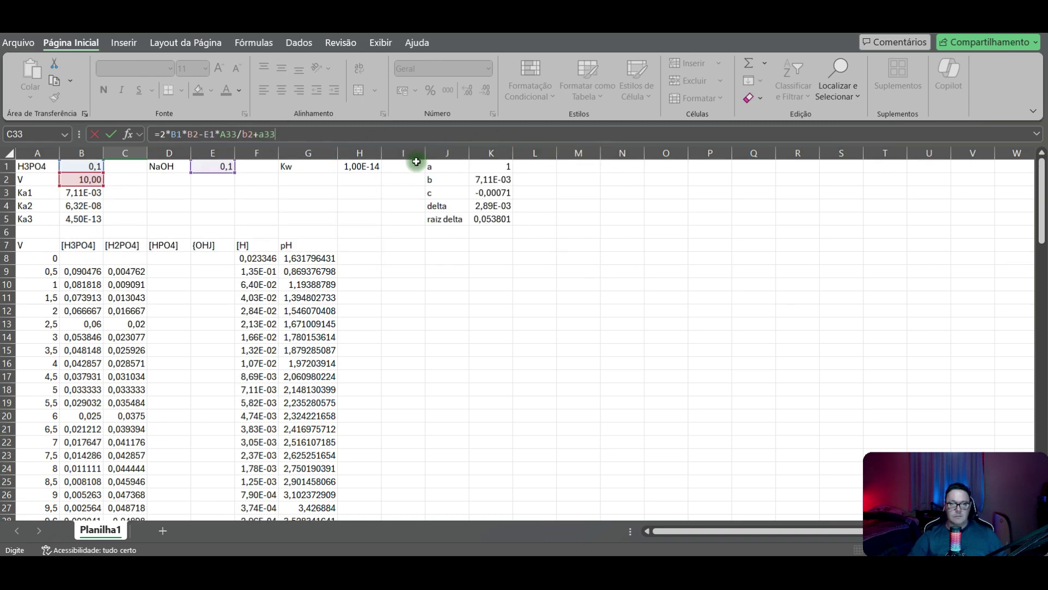
click(164, 136)
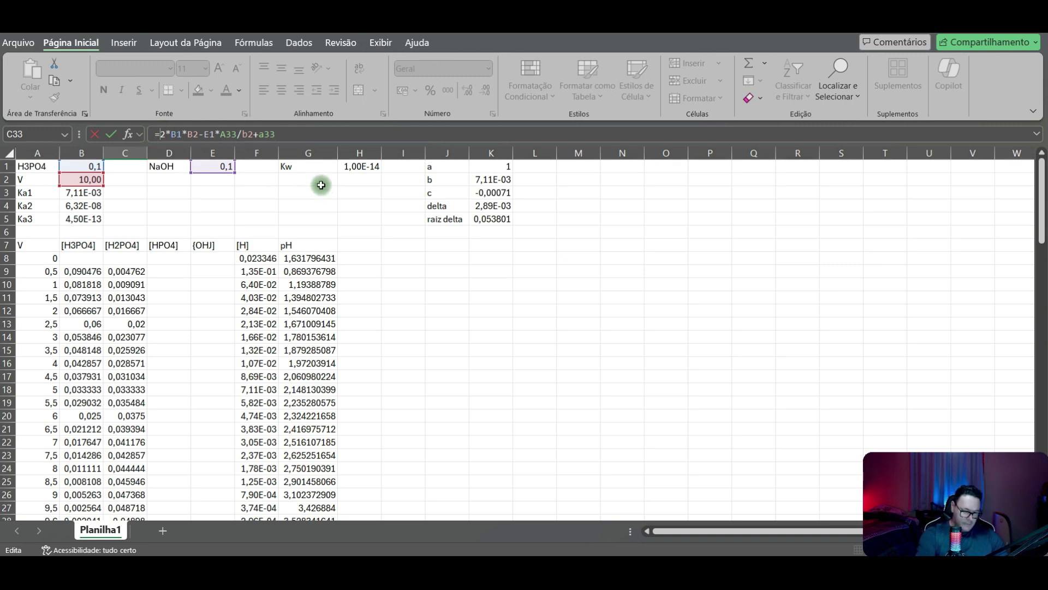
text(()
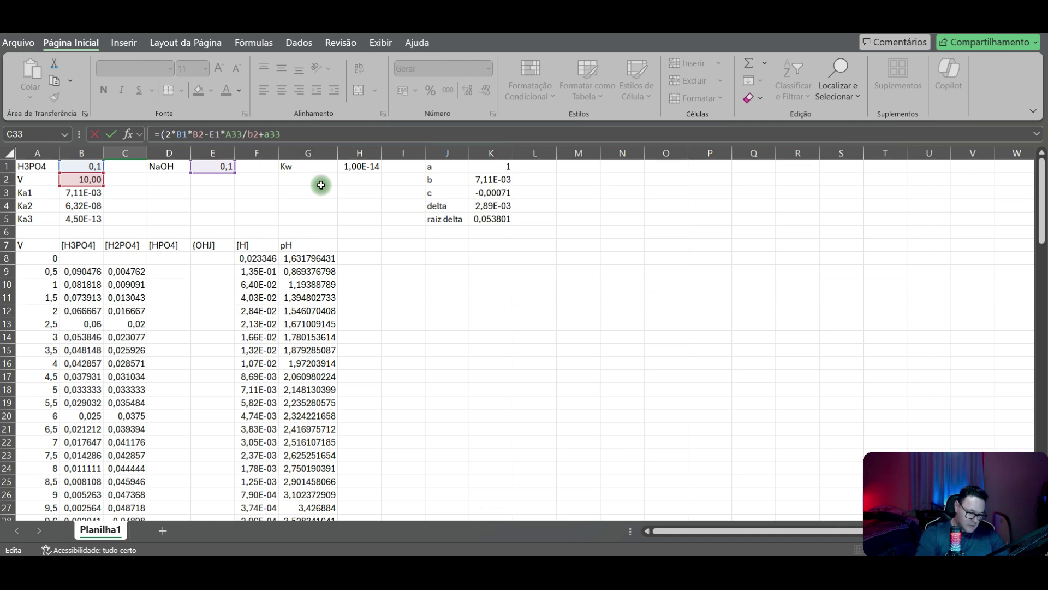
text(()
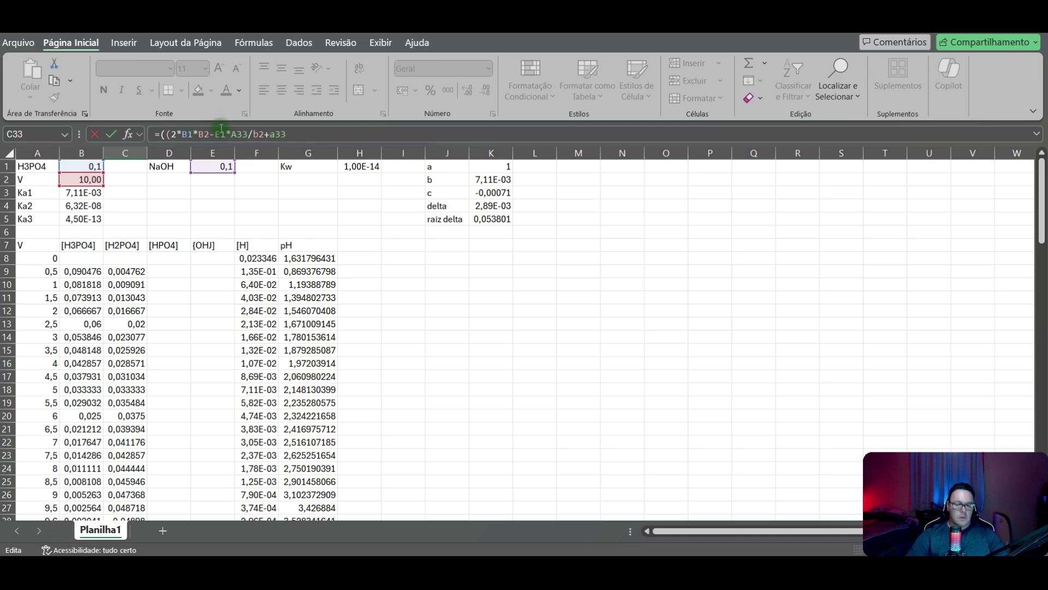
text())
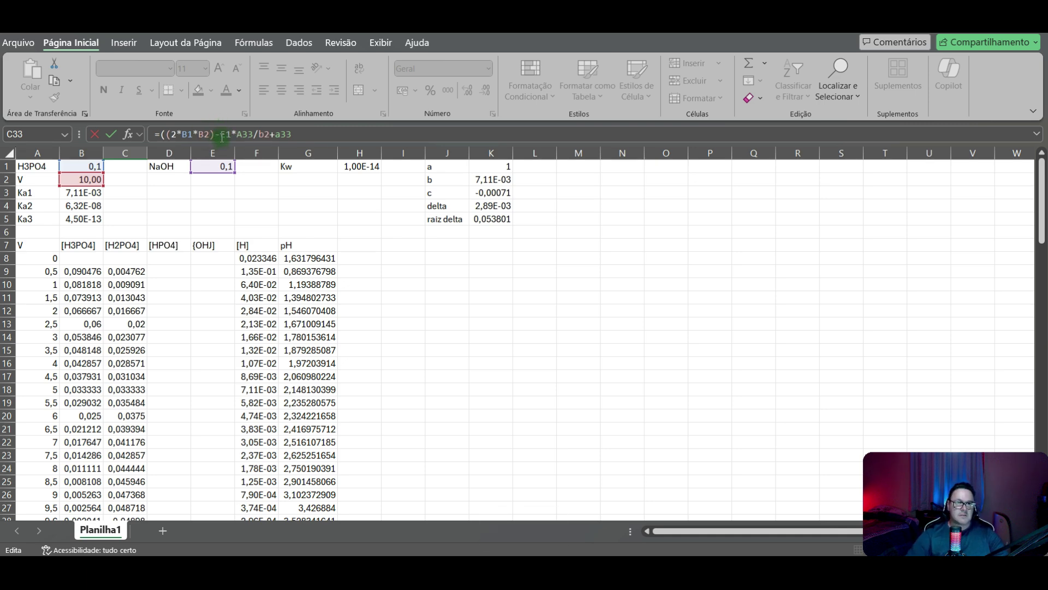
text(()
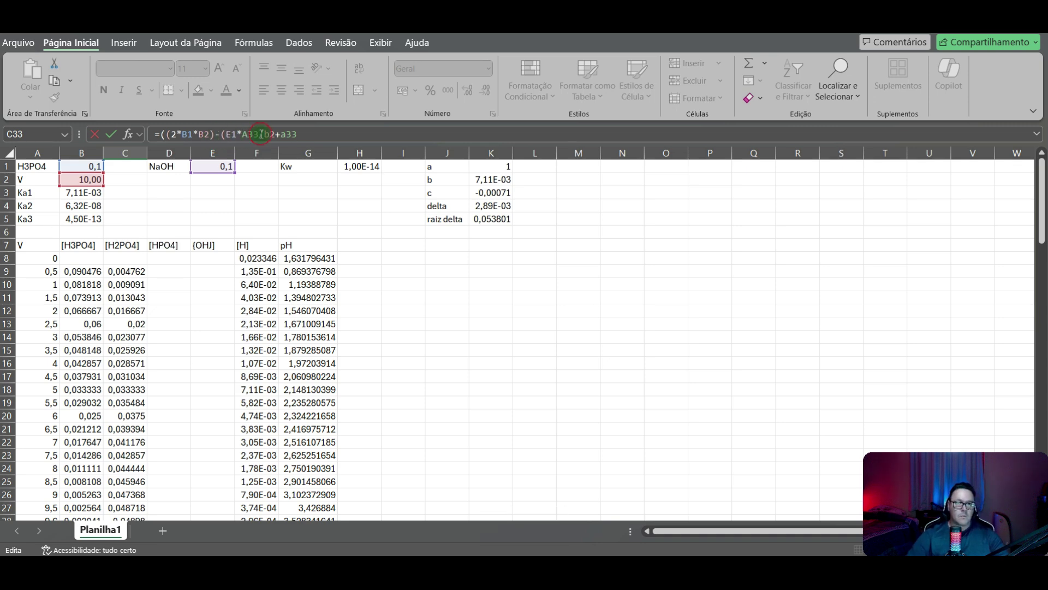
text())
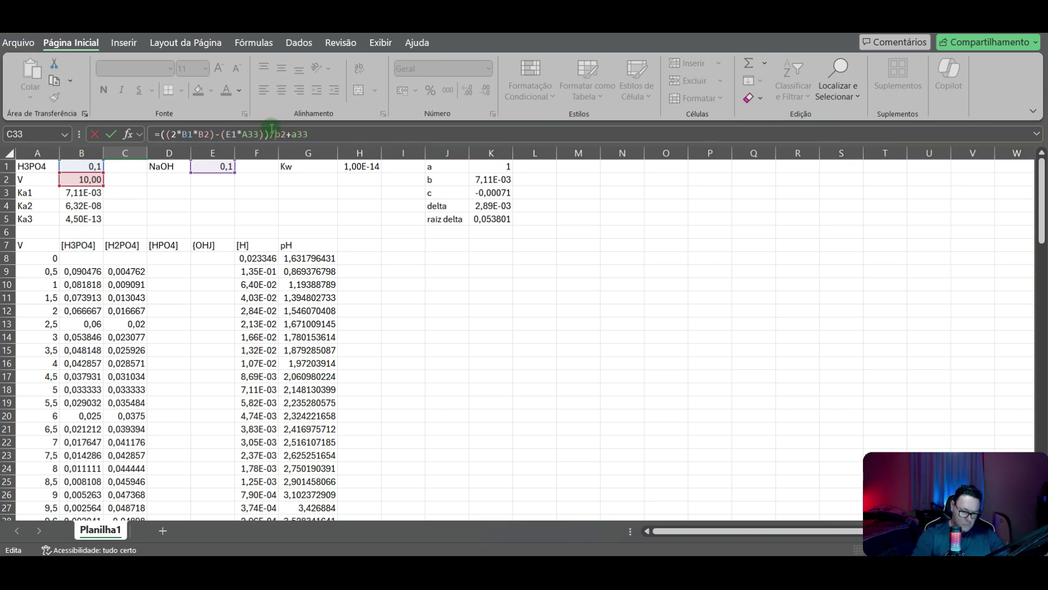
text(()
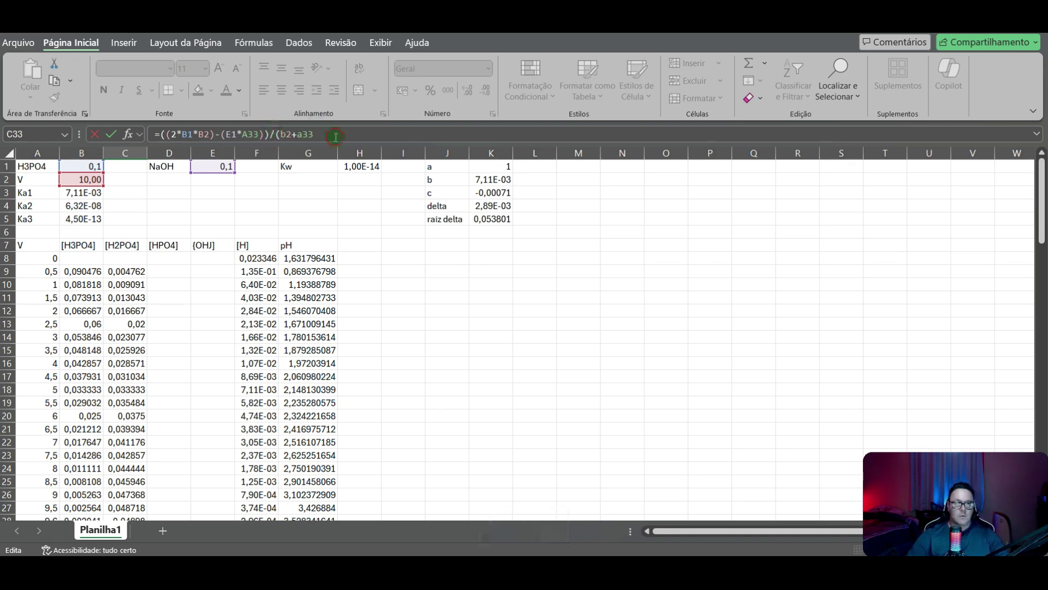
text())
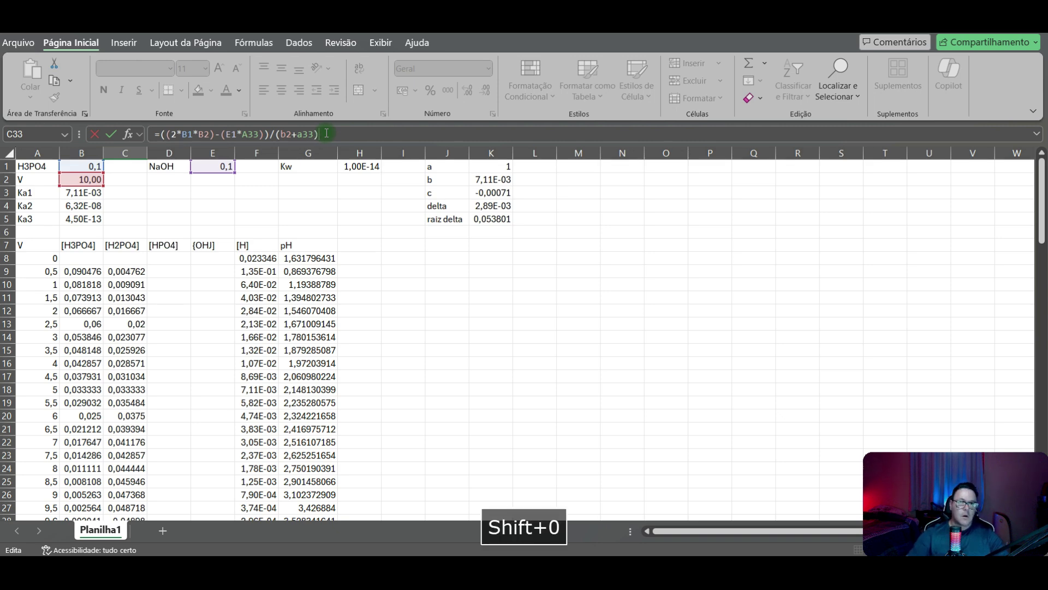
Step: Make the acid concentration and volume references in the C33 numerator absolute as $B$1 and $B$2
click(184, 134)
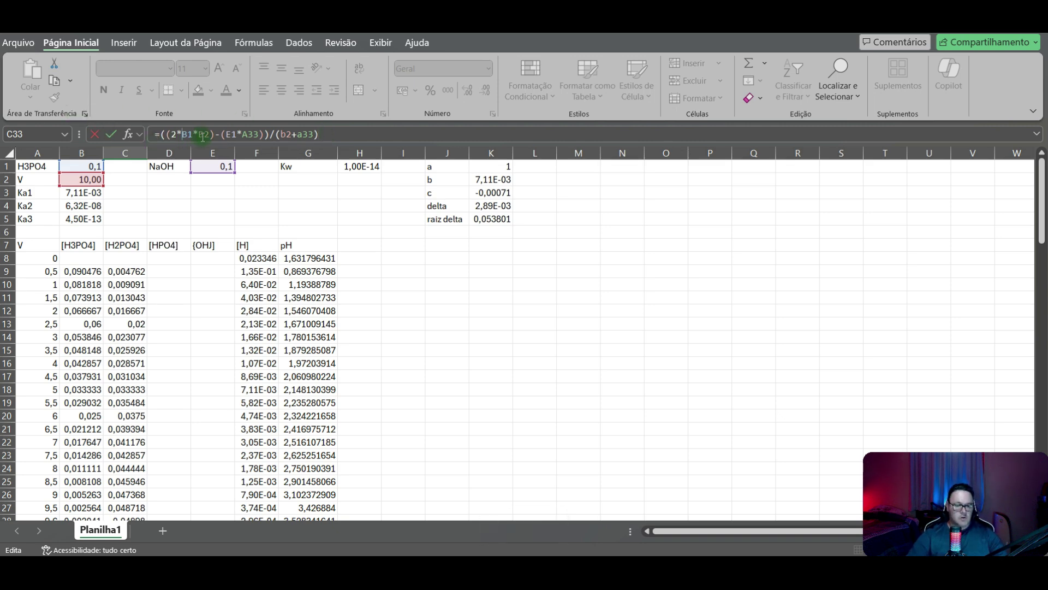
text($)
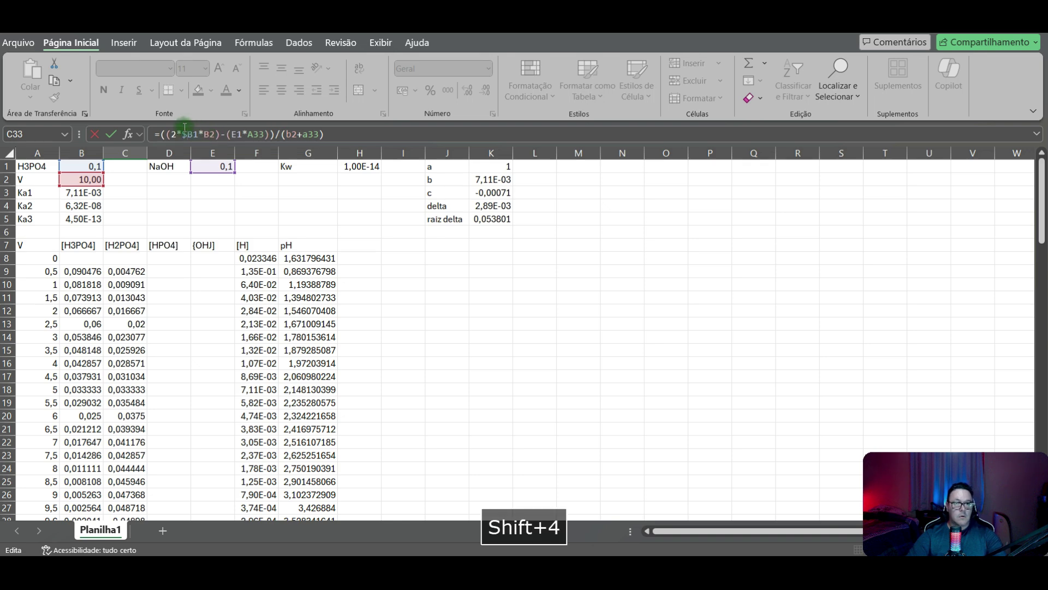
key(Right)
text($B)
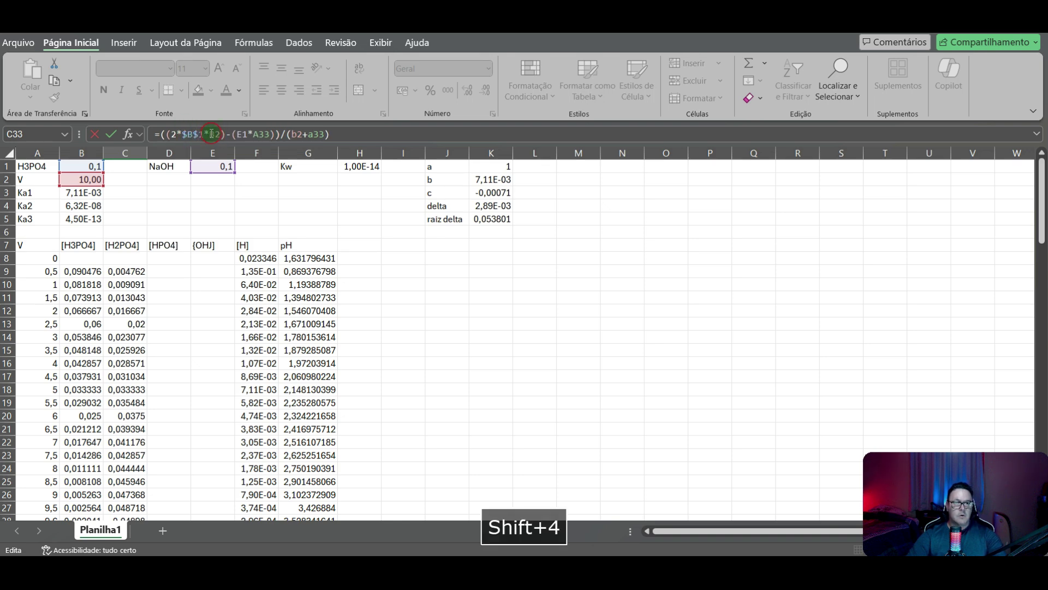
text($)
key(Right)
text($)
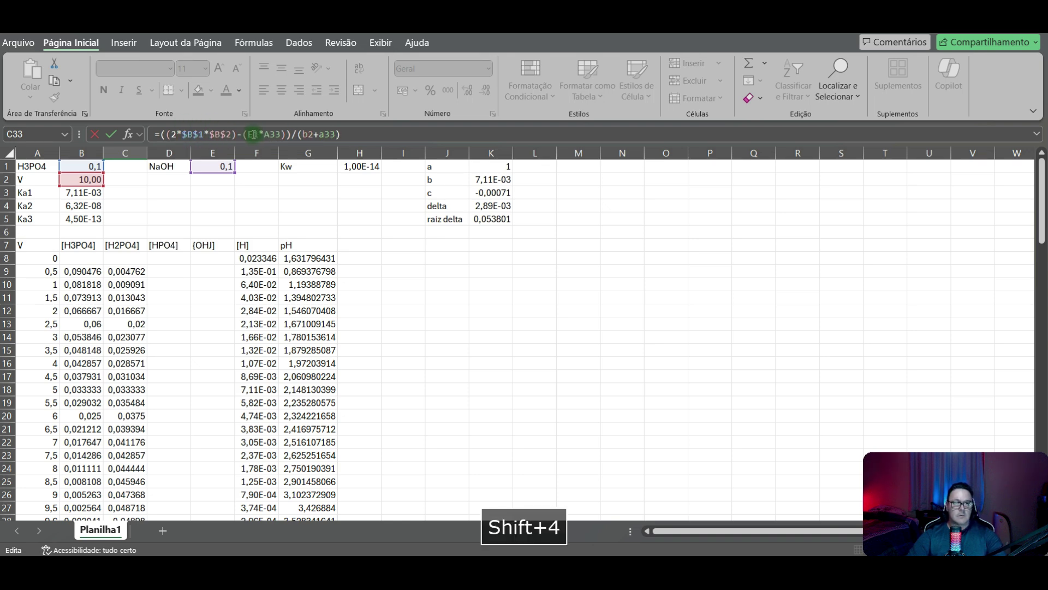
Step: Make the NaOH reference $E$1 and the divisor's volume reference $b$2 absolute, commit the C33 formula, and select D33
click(248, 134)
text($)
key(Right)
text($)
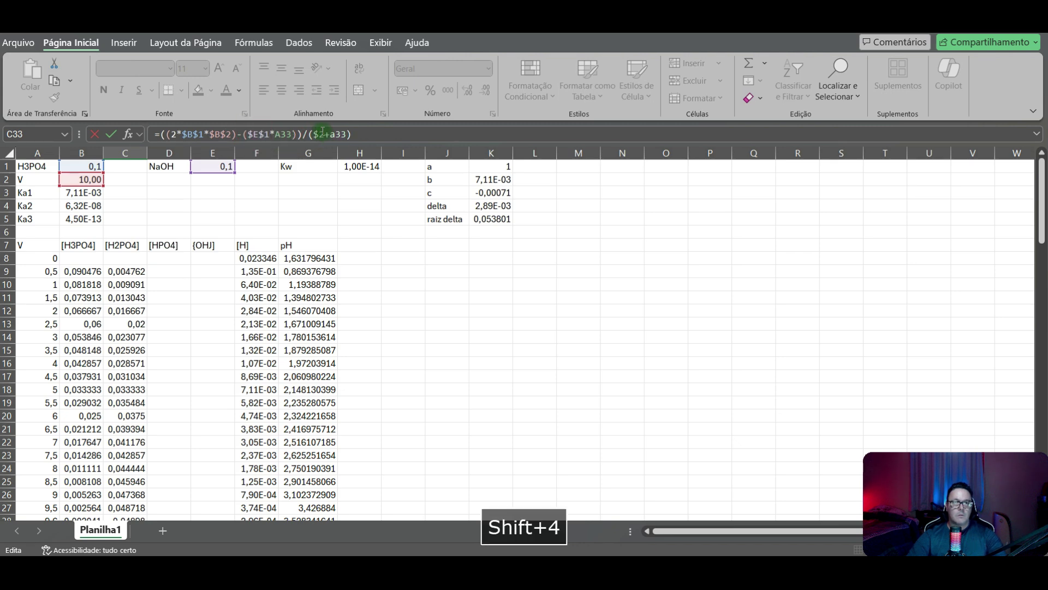
text(b)
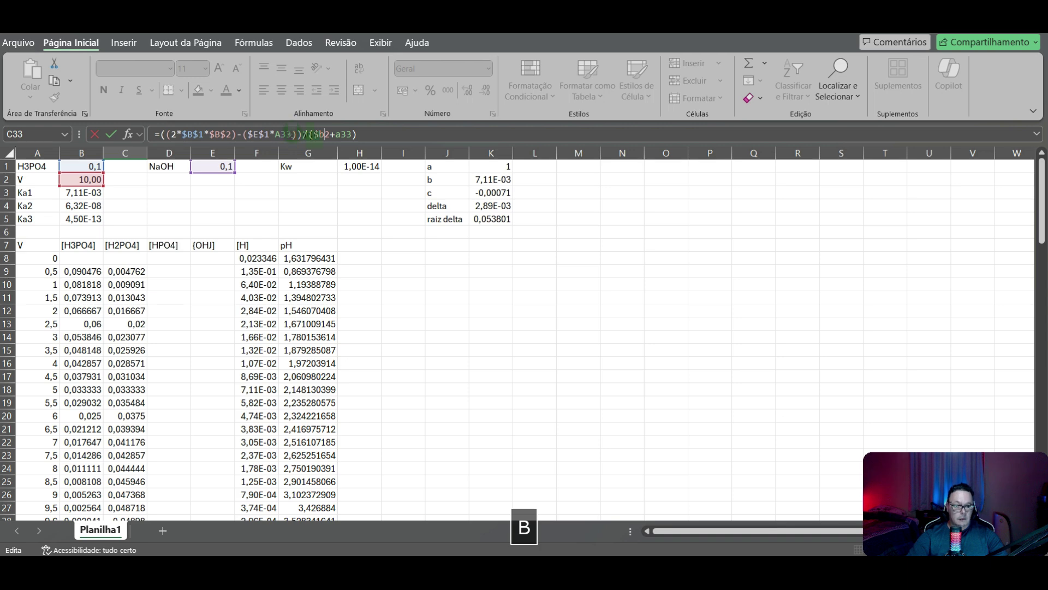
text($)
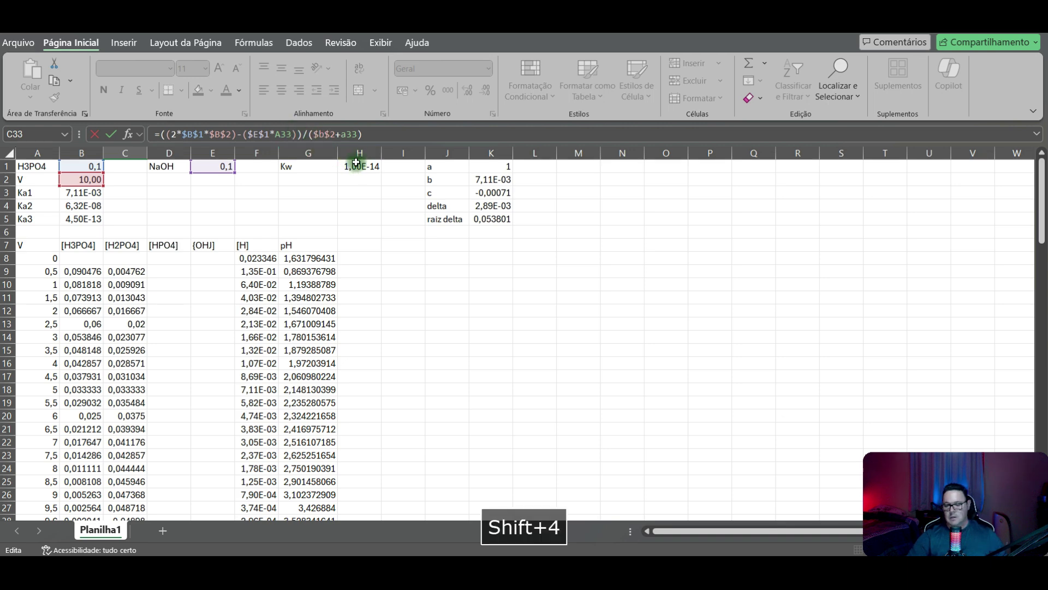
key(Return)
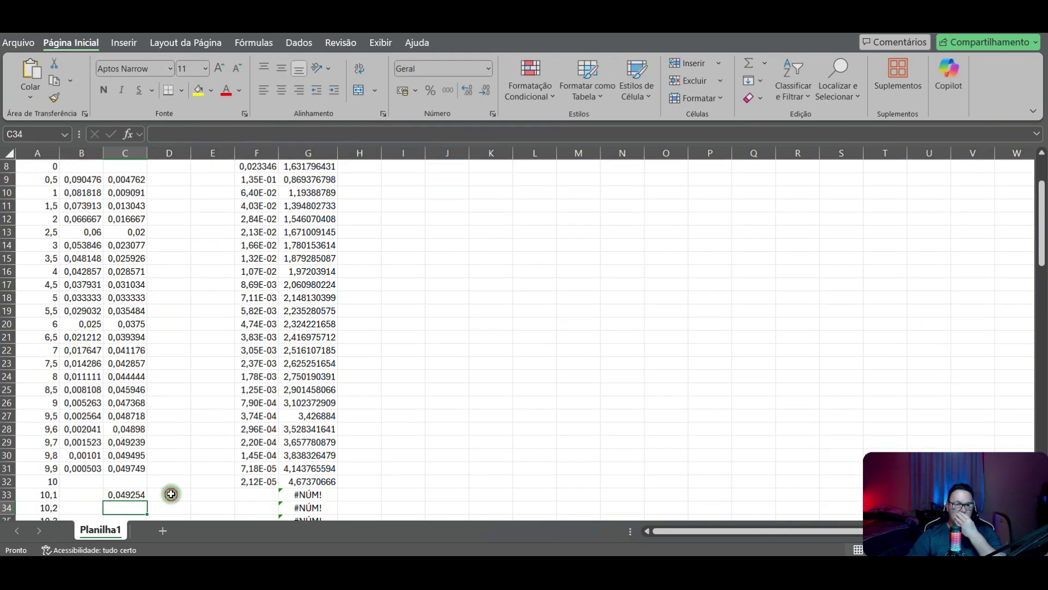
click(171, 493)
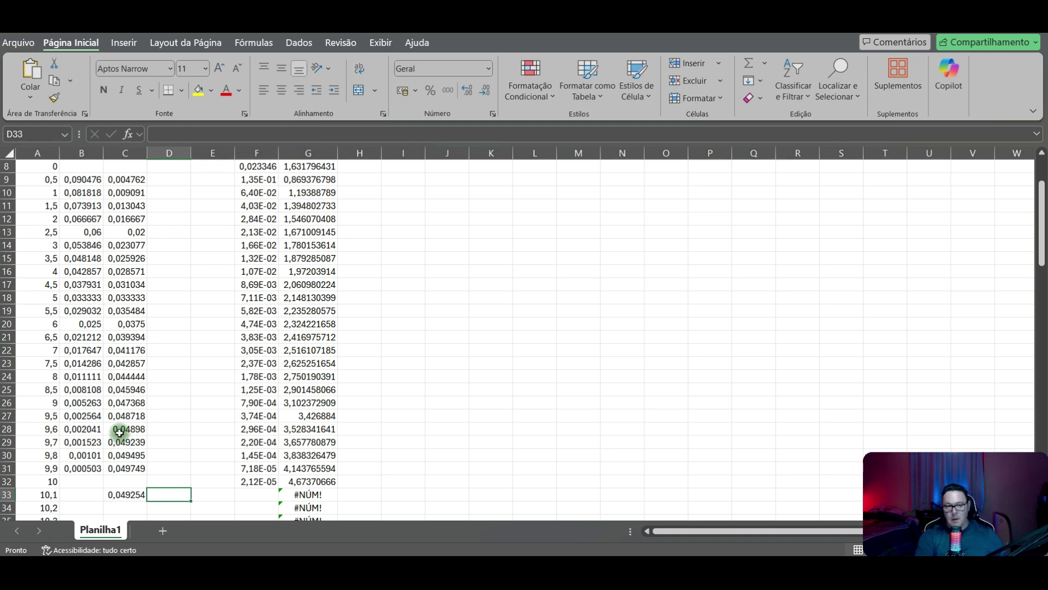
Step: Start the D33 formula with the numerator =E1*a33-B1*B2, using the NaOH concentration, added volume, acid concentration and acid volume
text(=)
scroll(55, 420, up, 3)
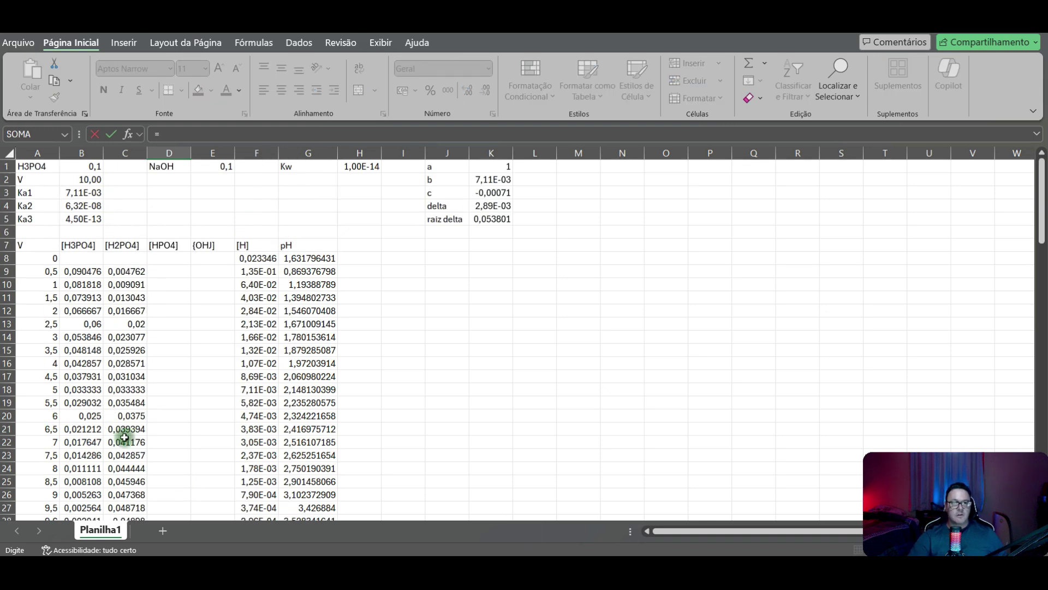
click(230, 165)
text(*)
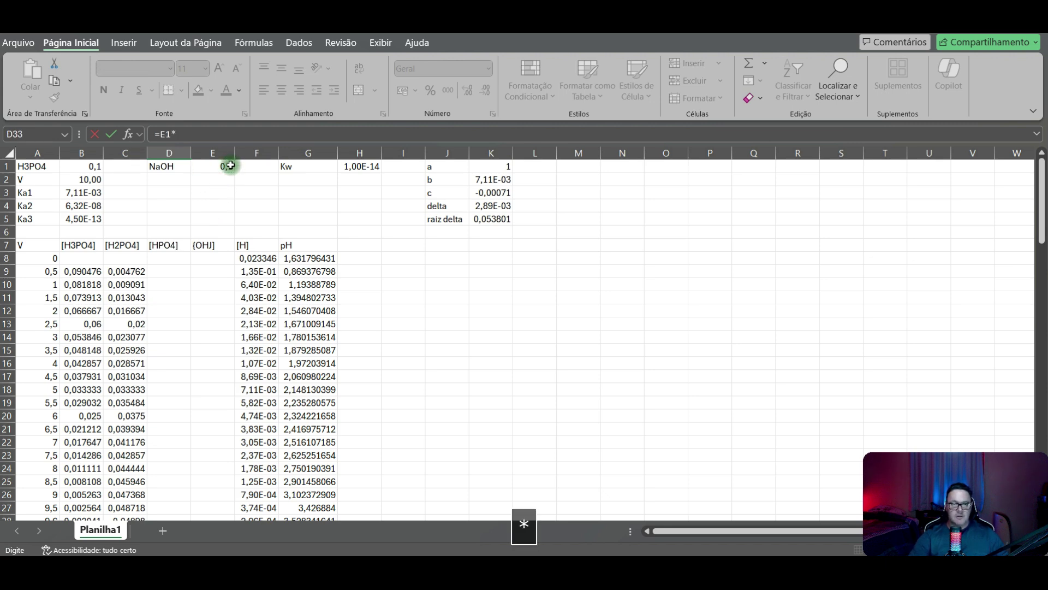
text(a33)
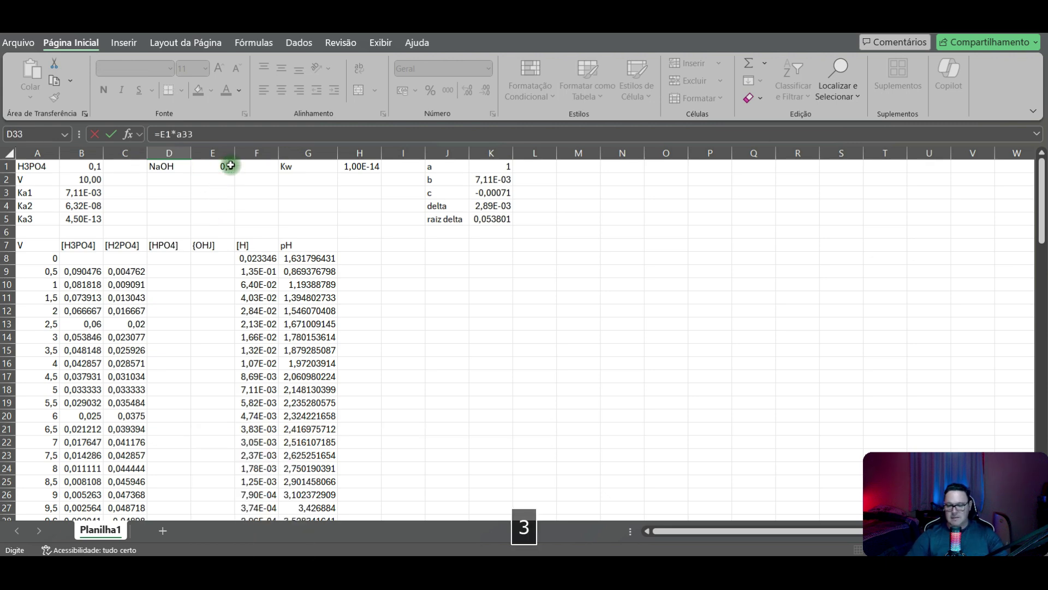
text(-)
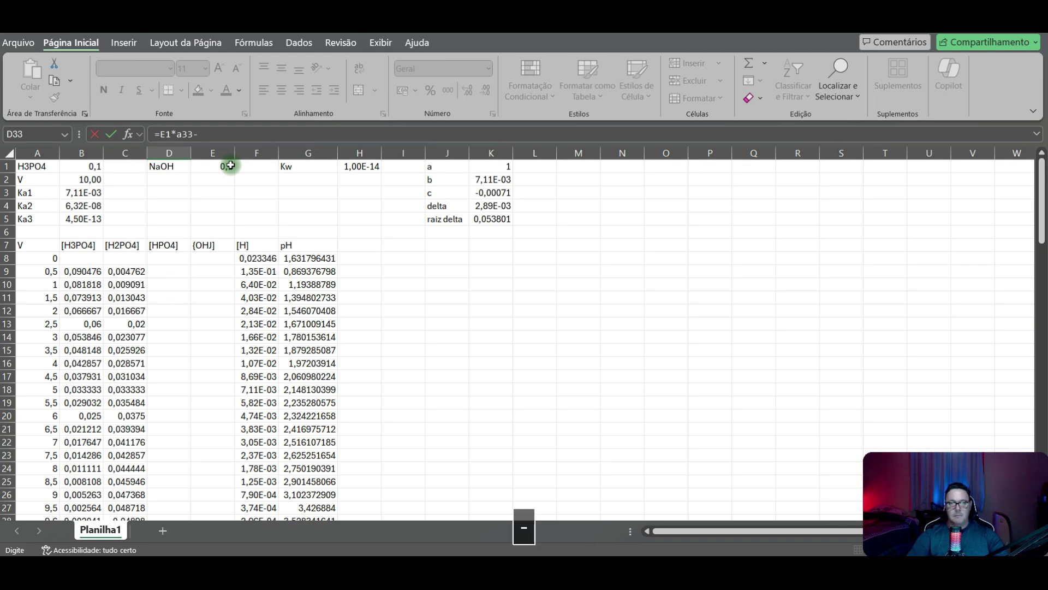
click(96, 168)
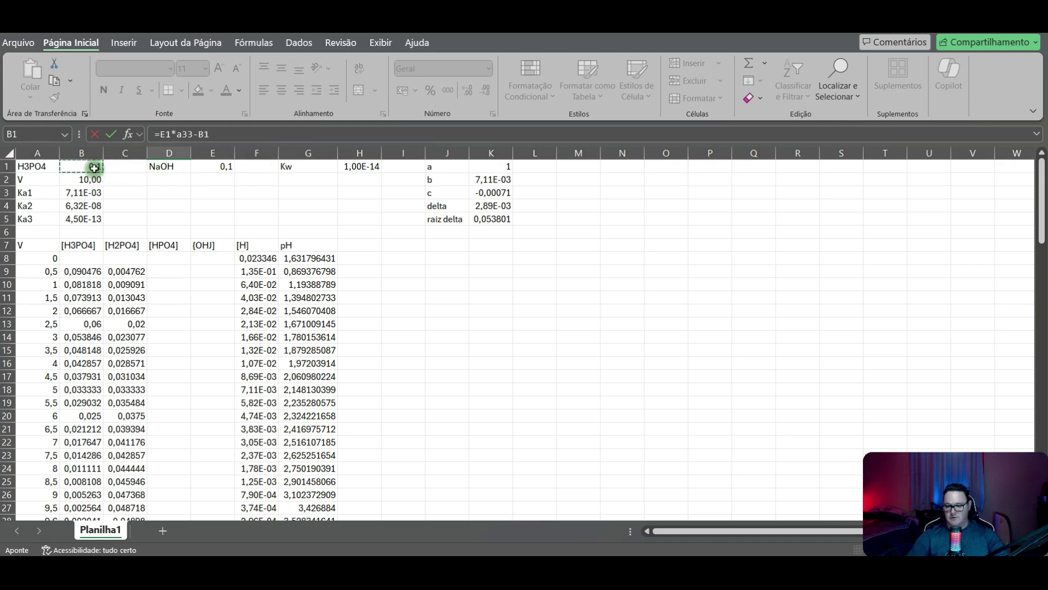
text(*)
click(82, 179)
Step: Append the total volume divisor /B2+a33 to the D33 formula
text(/)
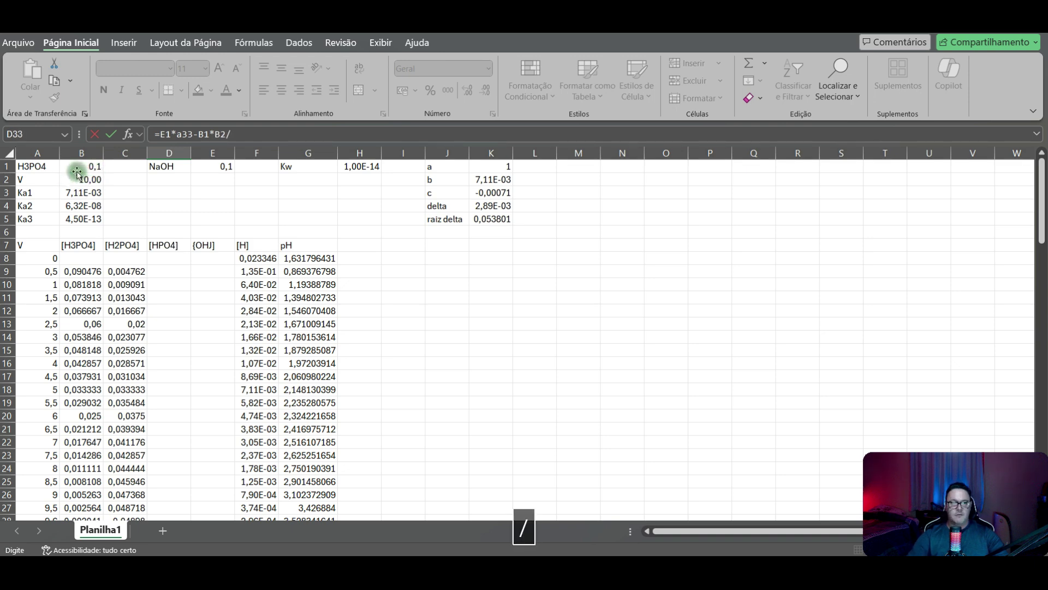
click(88, 178)
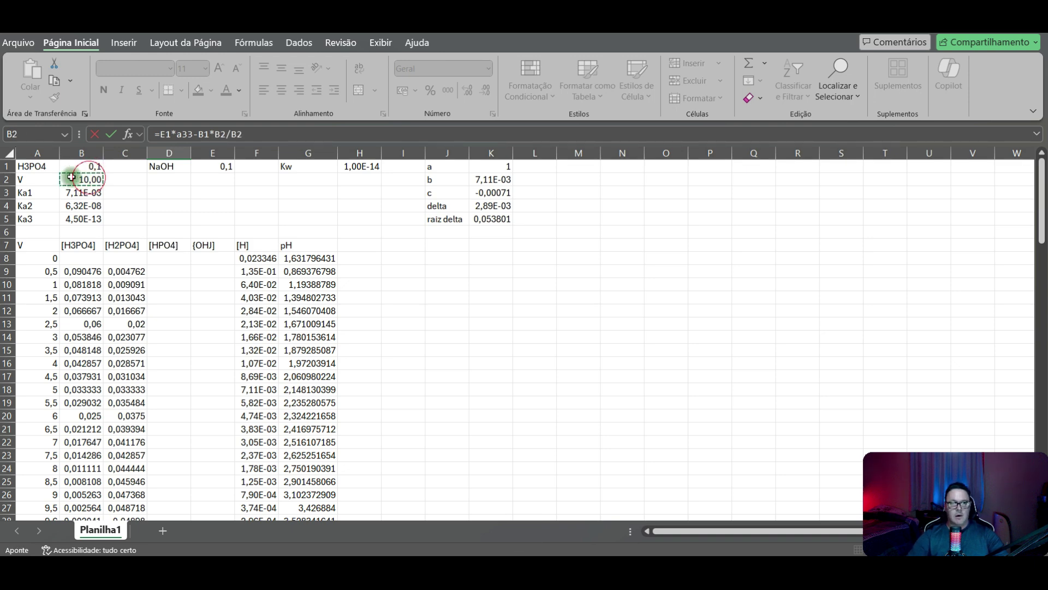
text(+a33)
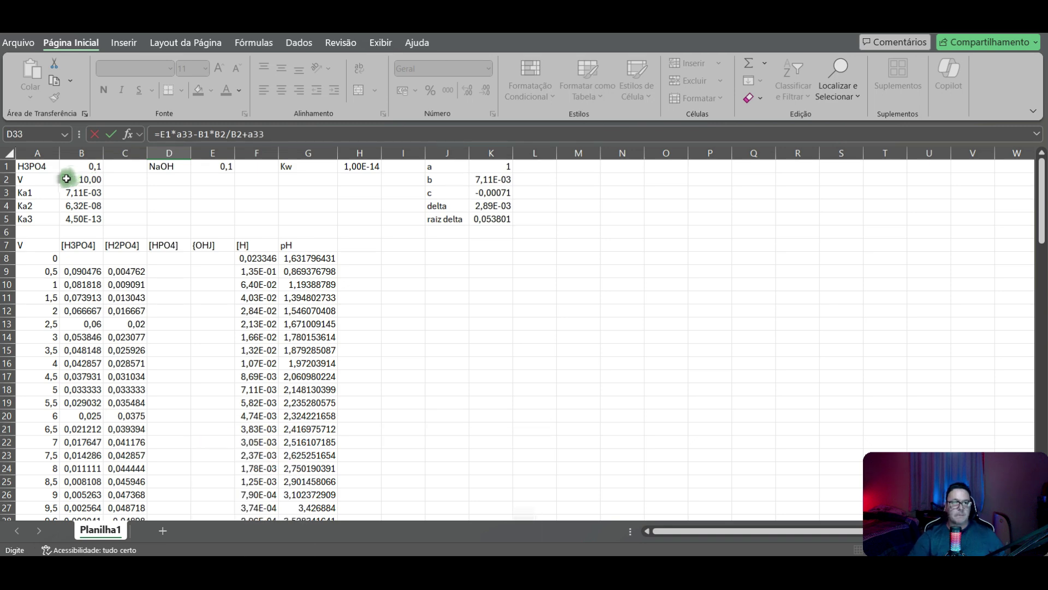
Step: Make the NaOH reference absolute as $E$1 in the D33 formula, open the numerator's parenthesis and group the first product as ($E$1*a33)
click(163, 132)
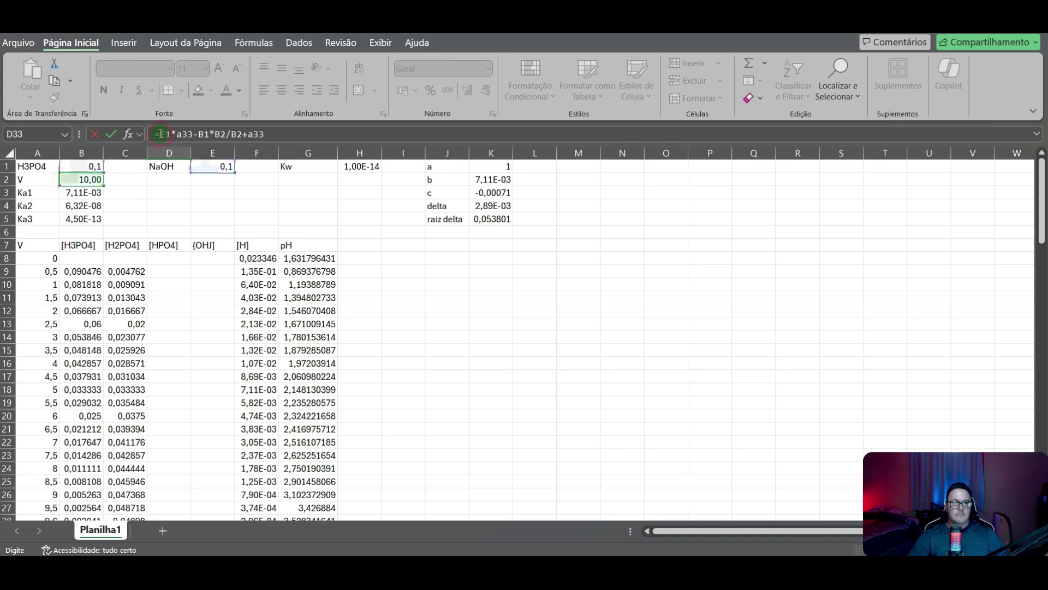
text(()
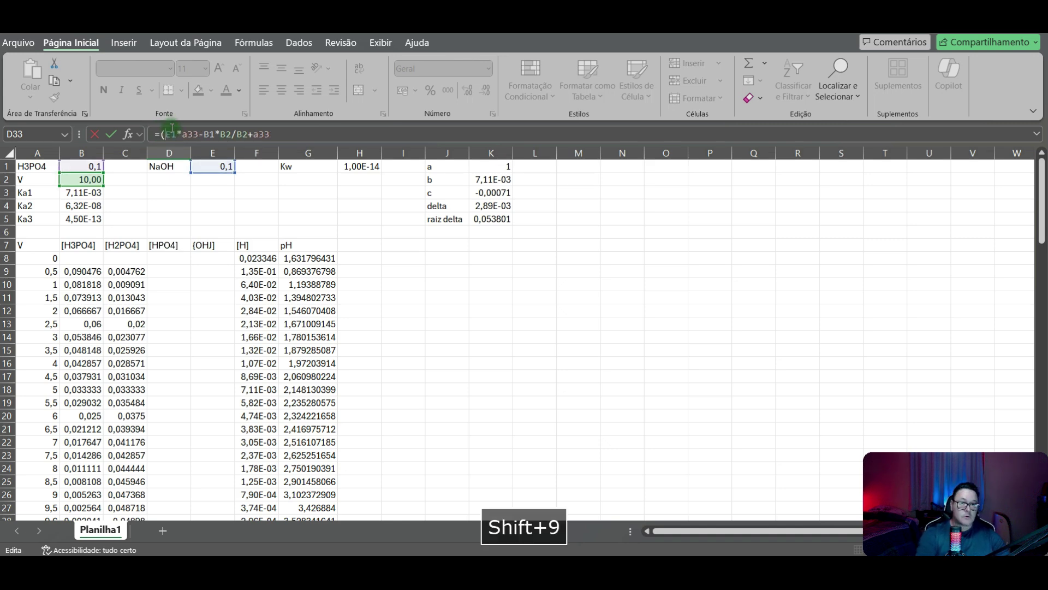
text($)
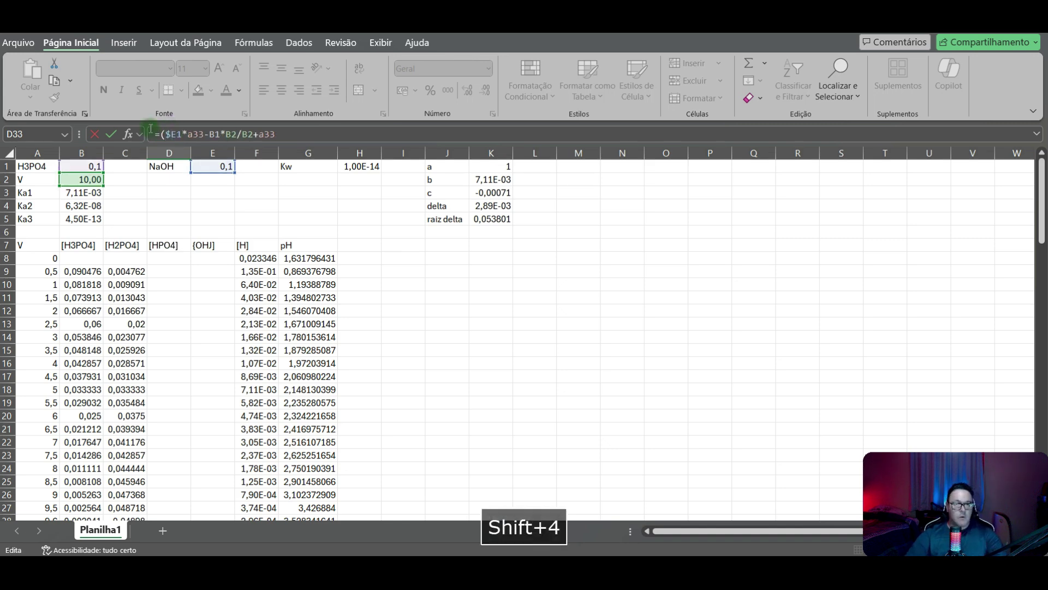
click(178, 137)
text($)
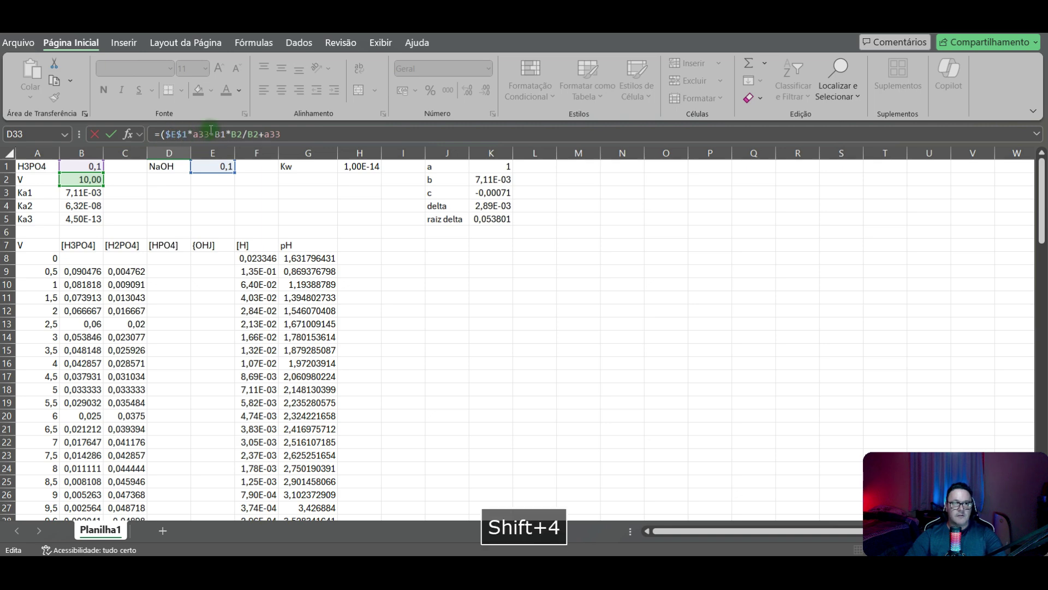
text())
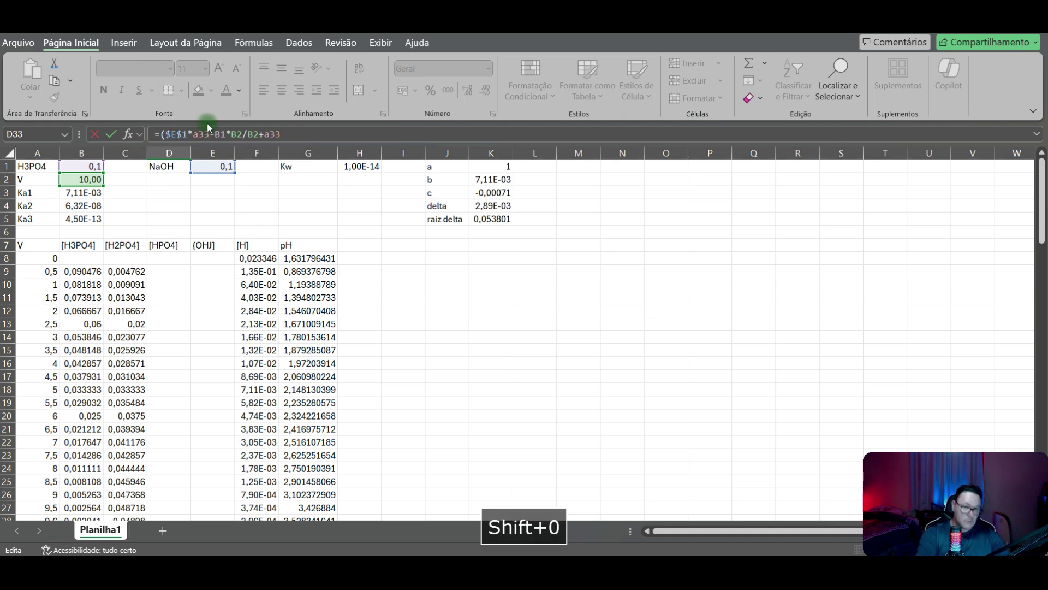
click(170, 136)
text(()
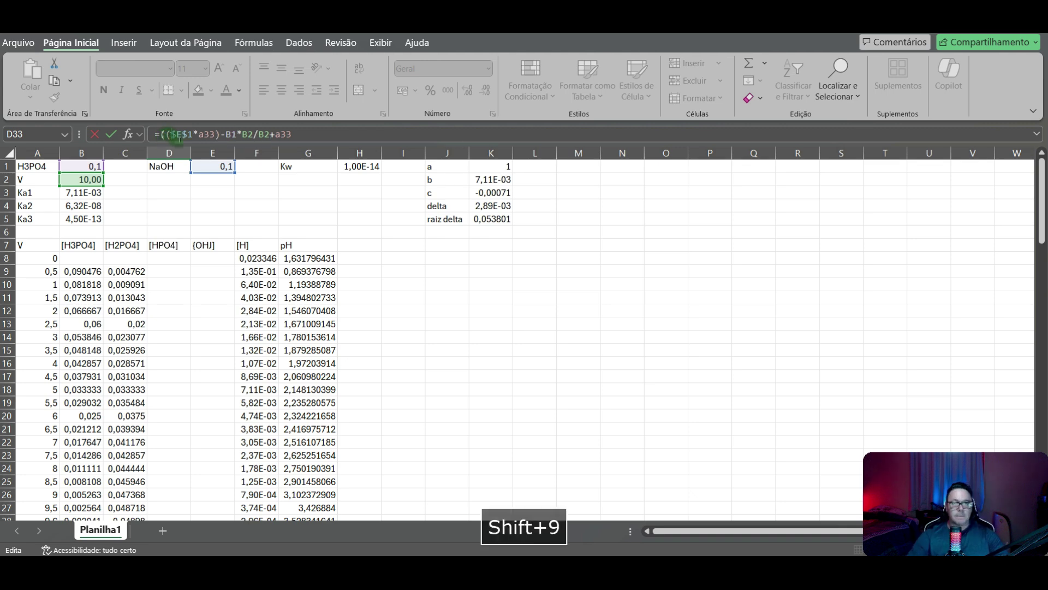
Step: Group the acid product in the D33 formula as (B1*B2) and close the numerator's outer parenthesis
click(226, 135)
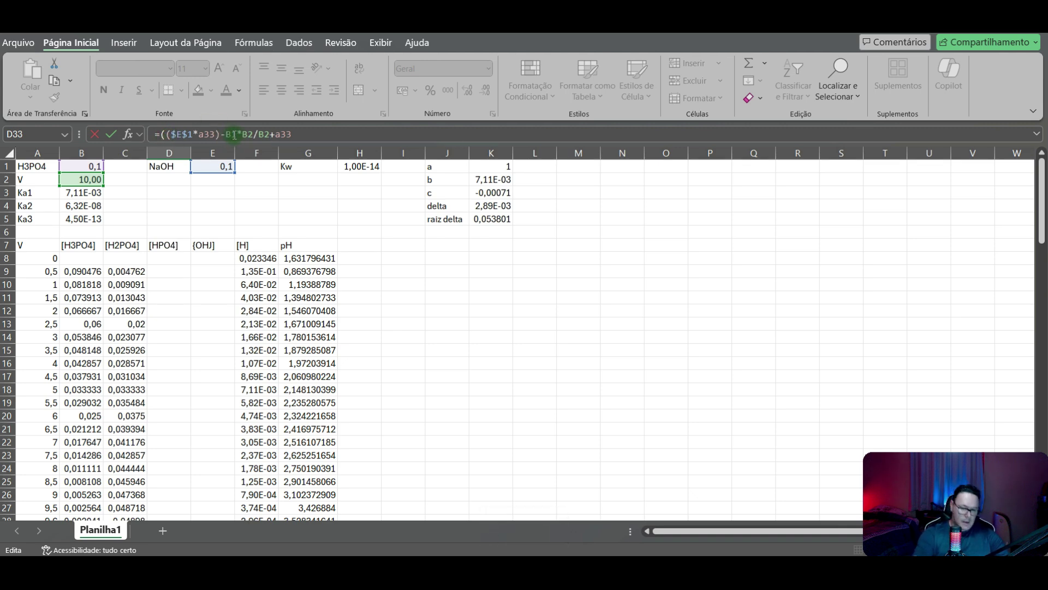
text(()
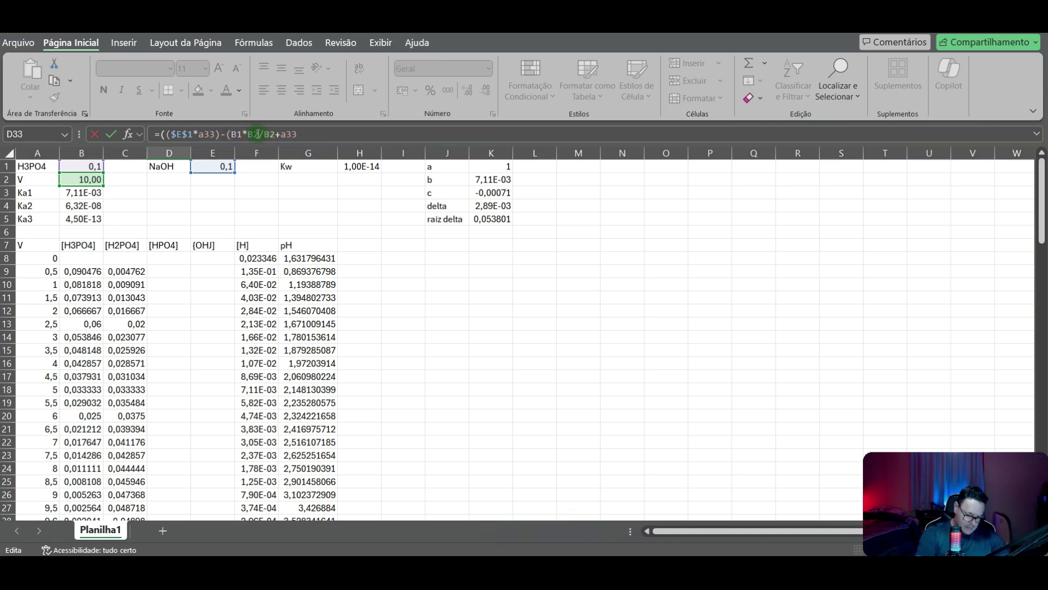
click(256, 134)
text()))
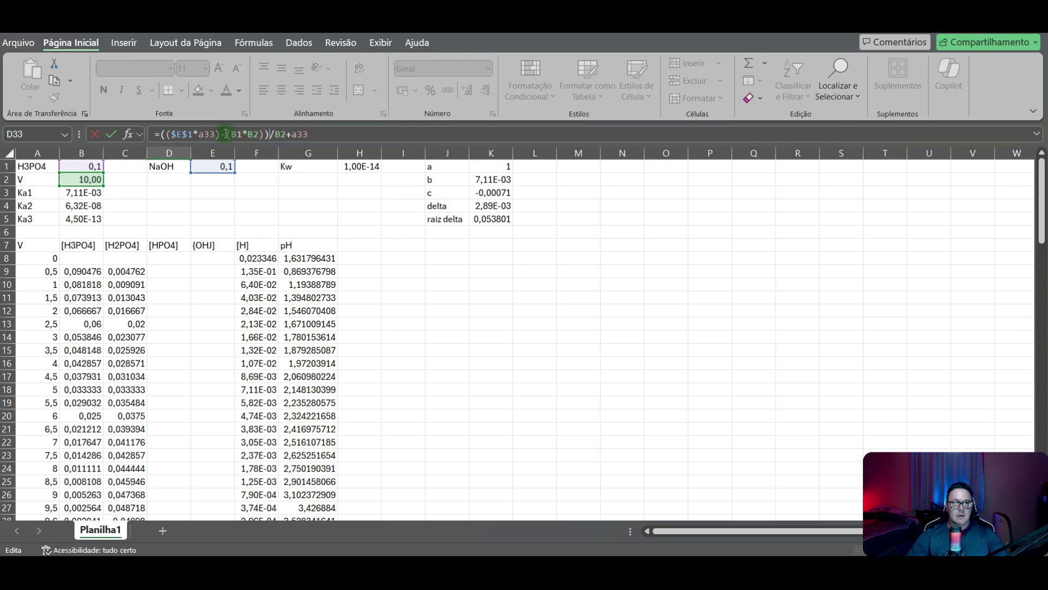
Step: Make the acid concentration and volume references in the D33 numerator absolute as $B$1 and $B$2
text($)
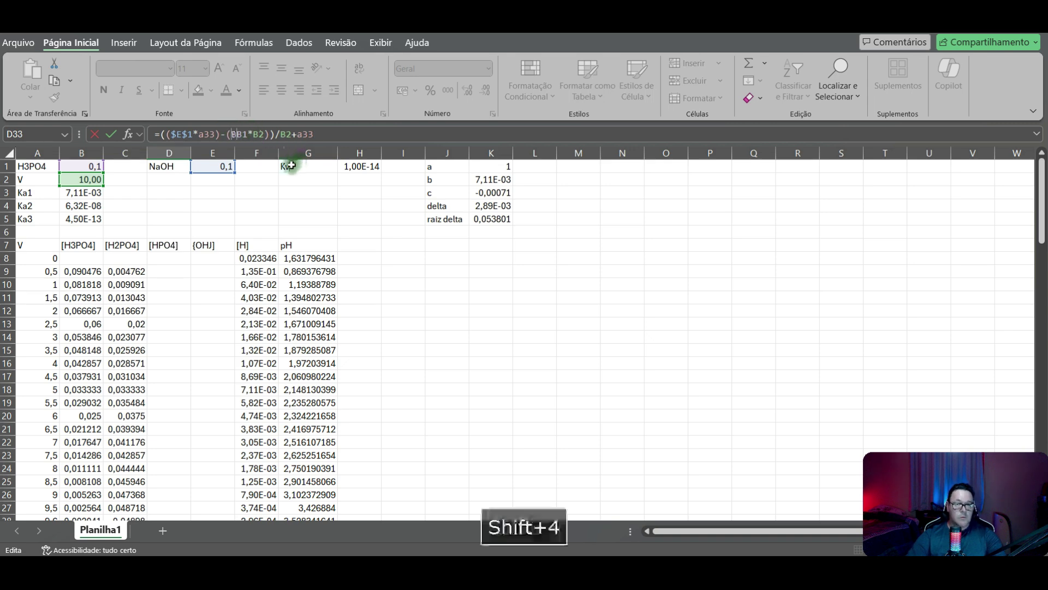
key(Right)
text($)
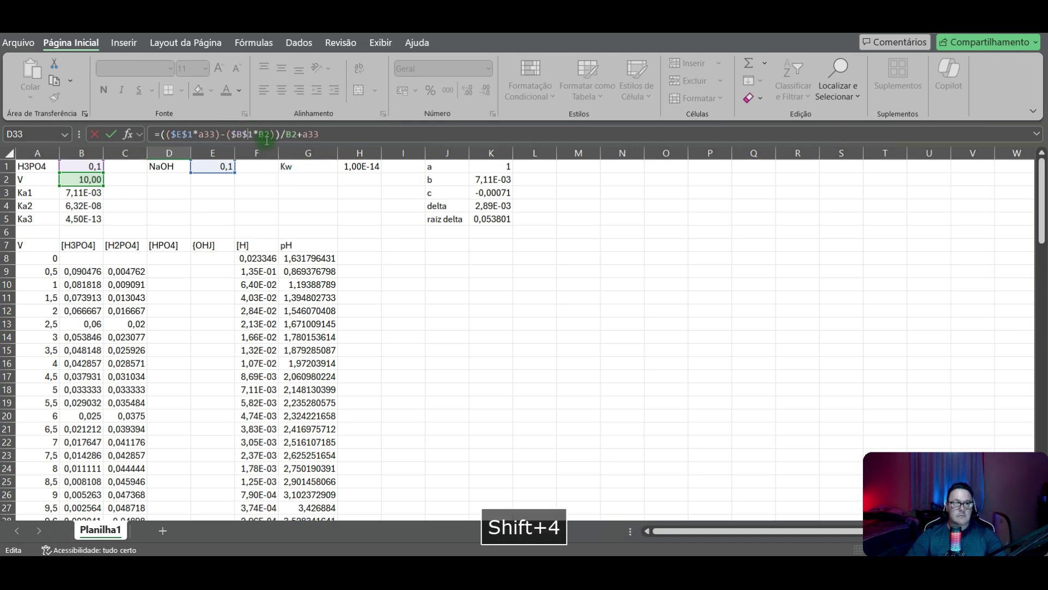
click(265, 135)
text($)
click(259, 135)
text($B$)
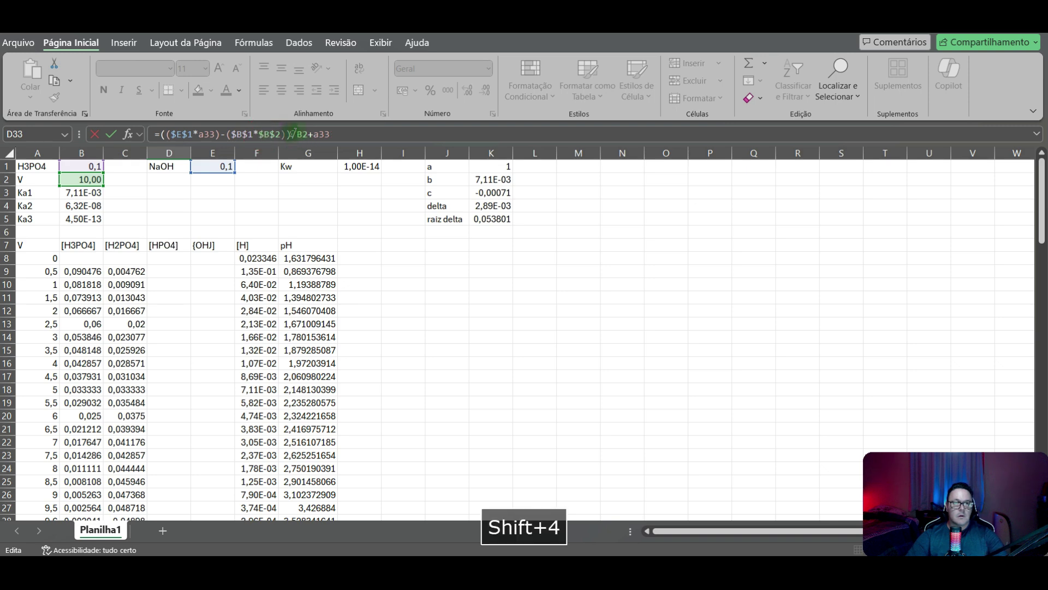
Step: Enclose the D33 divisor in parentheses with an absolute volume reference as ($B$2+a33) and commit the formula
click(296, 134)
text(()
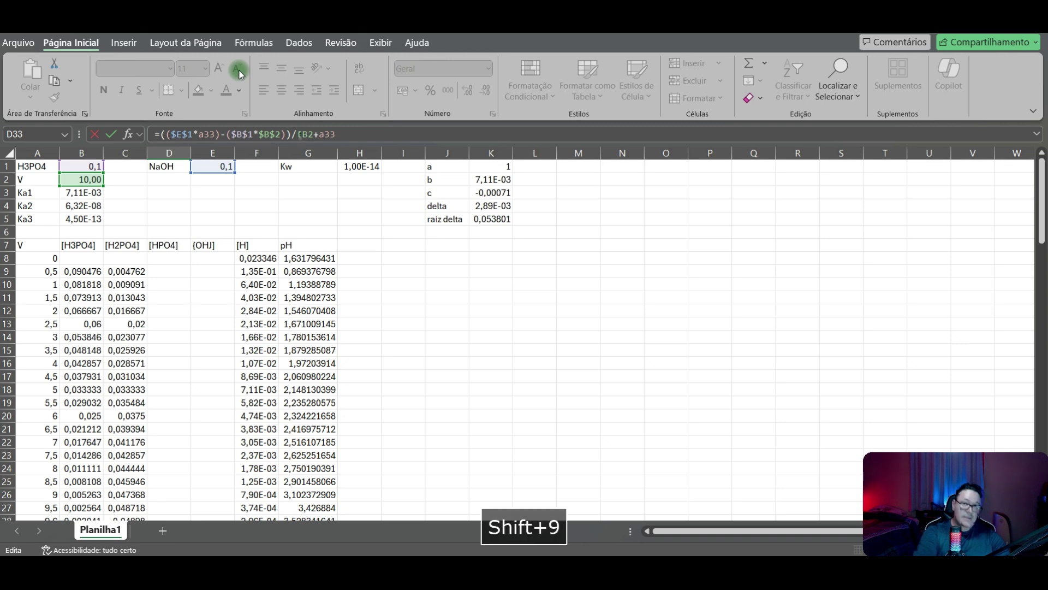
click(340, 134)
text()-()
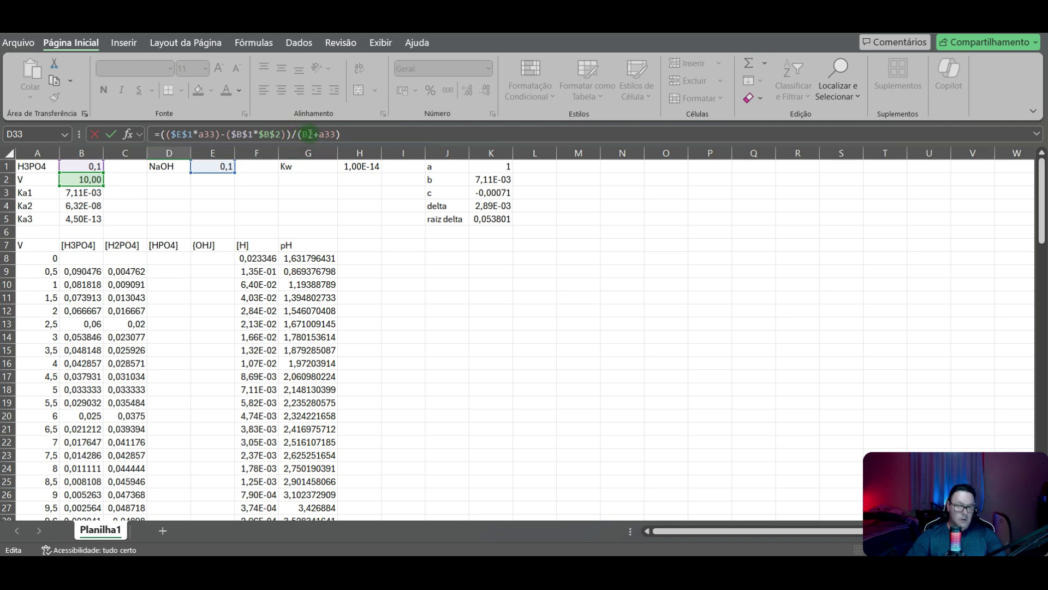
text($B)
text($B$)
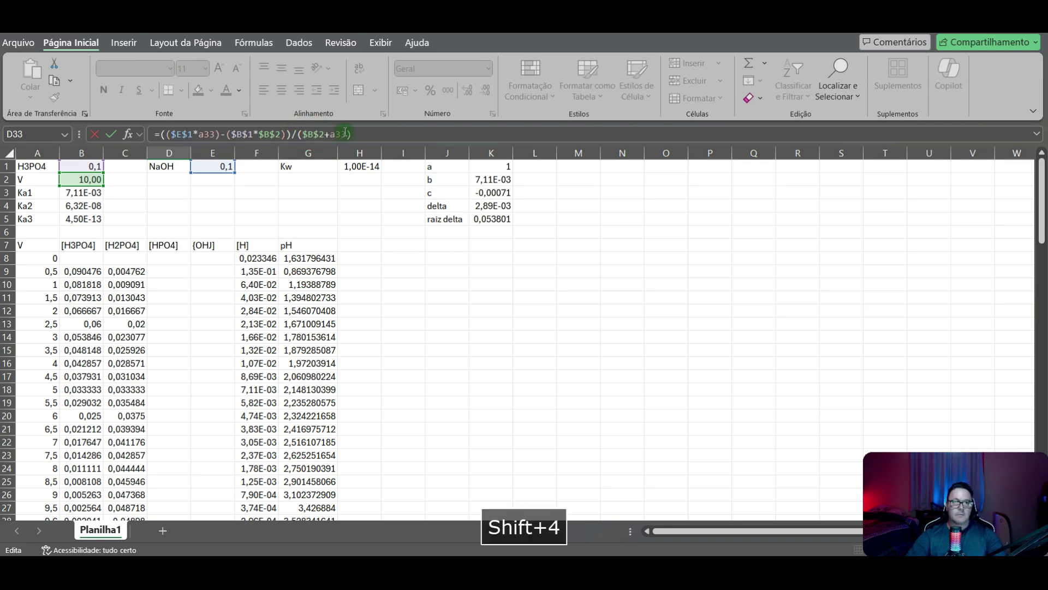
key(Return)
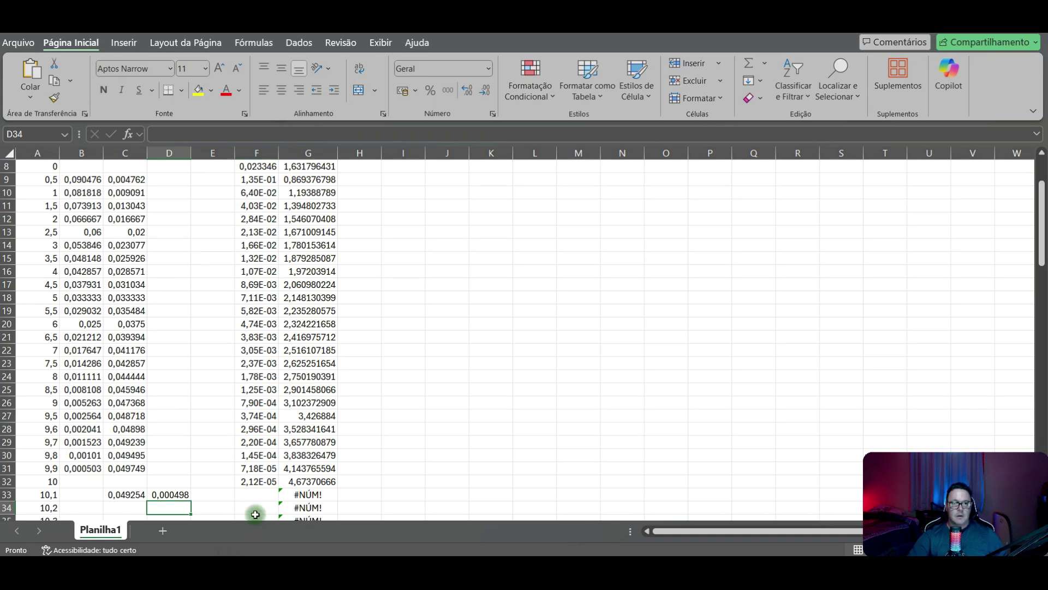
Step: Enter the [H] formula =B4*C33/D33 in F33, multiplying Ka2 by the H2PO4 to HPO4 concentration ratio
click(249, 493)
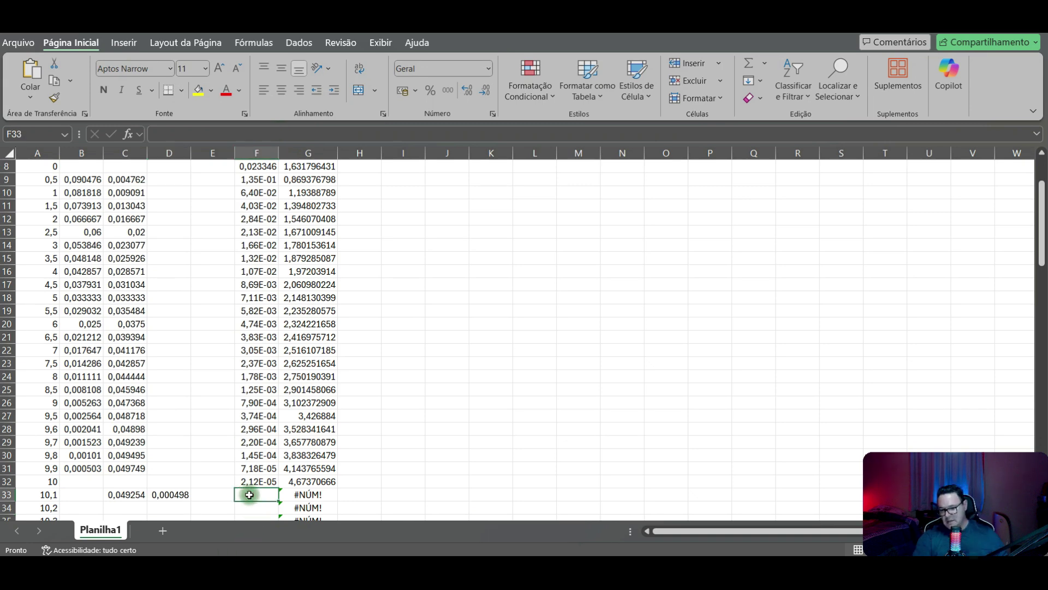
text(=)
scroll(249, 494, up, 3)
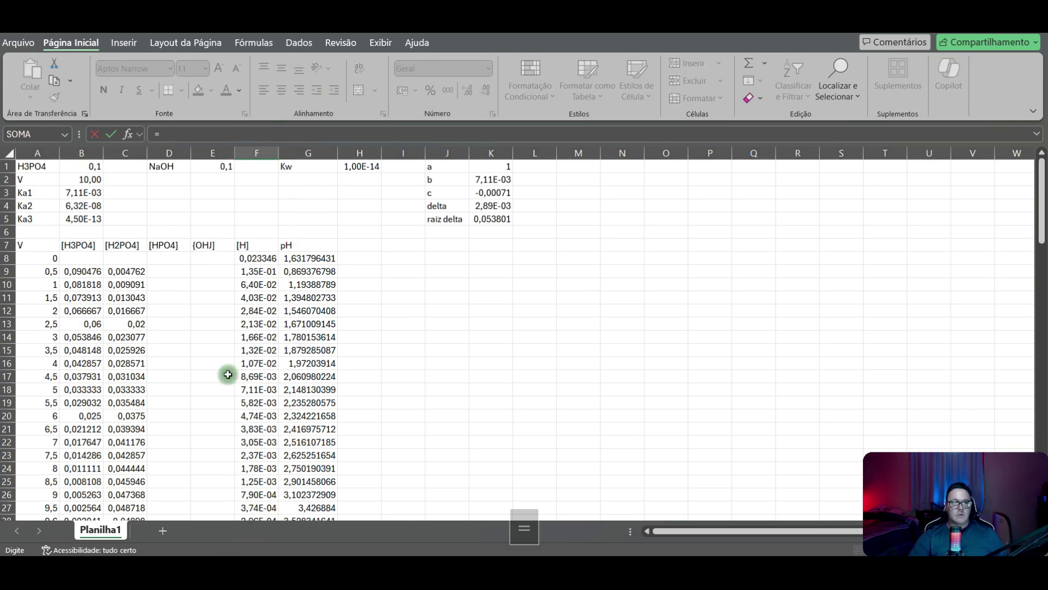
click(75, 205)
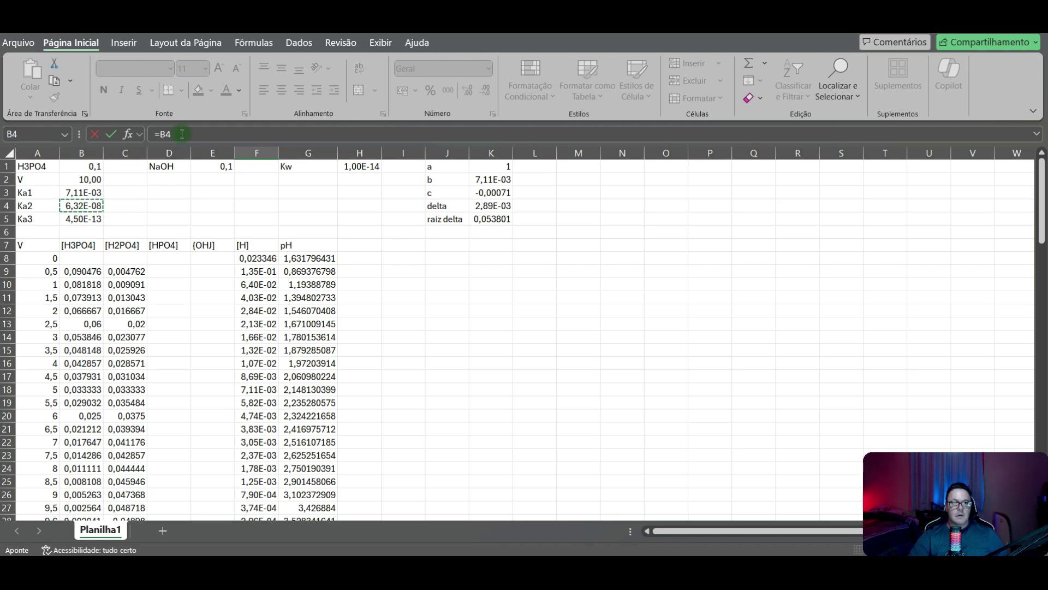
text(*)
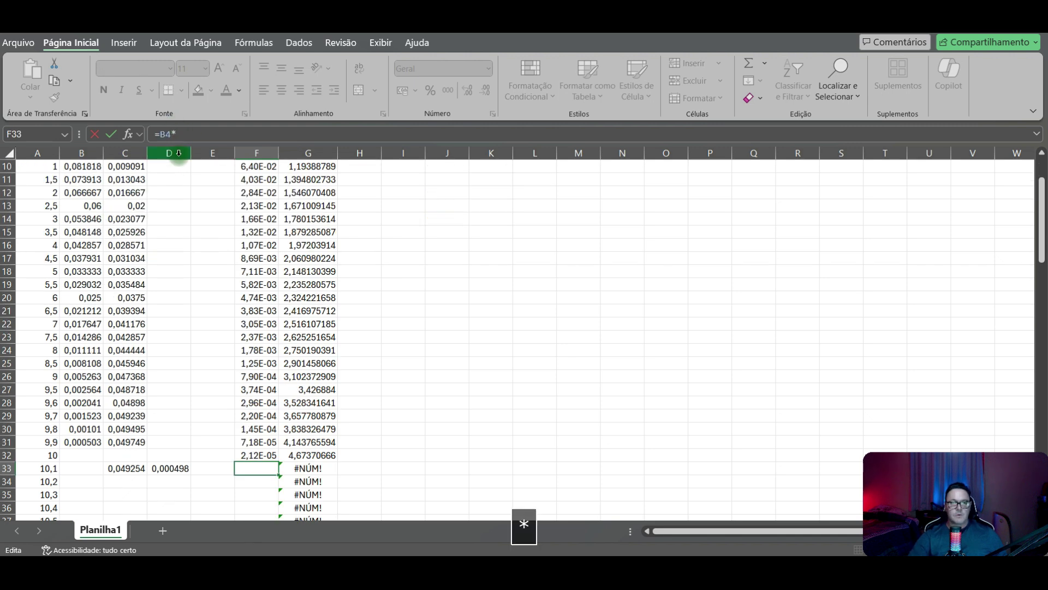
click(134, 468)
text(/)
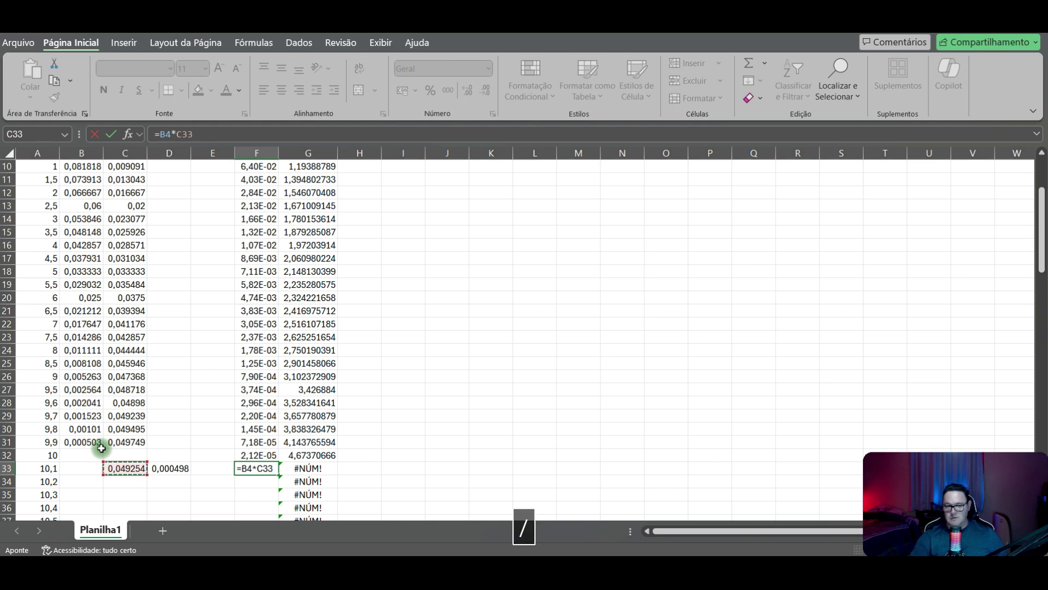
click(165, 471)
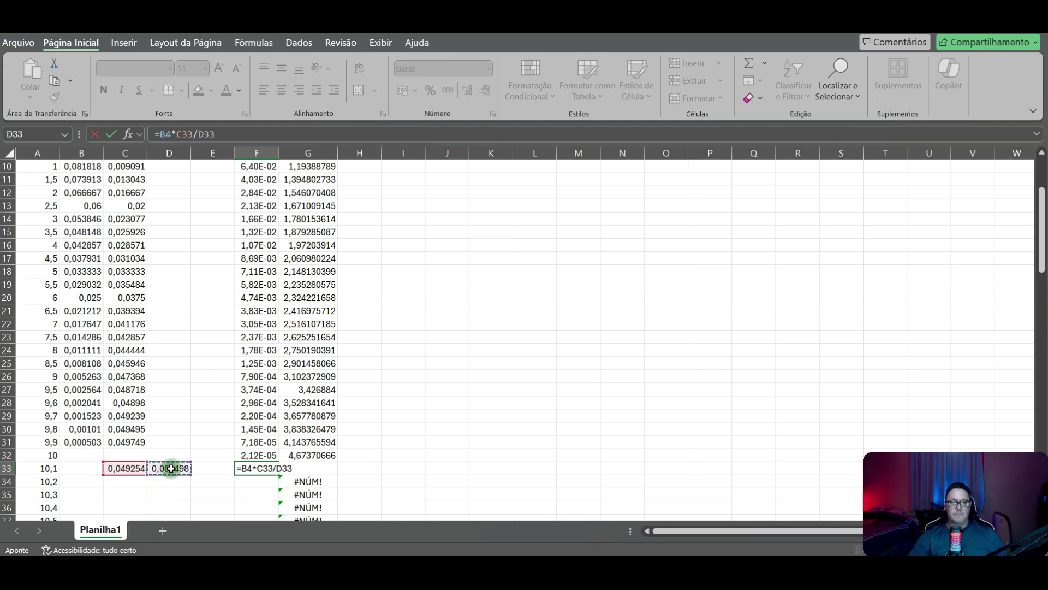
Step: Make the Ka2 reference in the F33 formula absolute as $B$4 and commit the formula
click(161, 134)
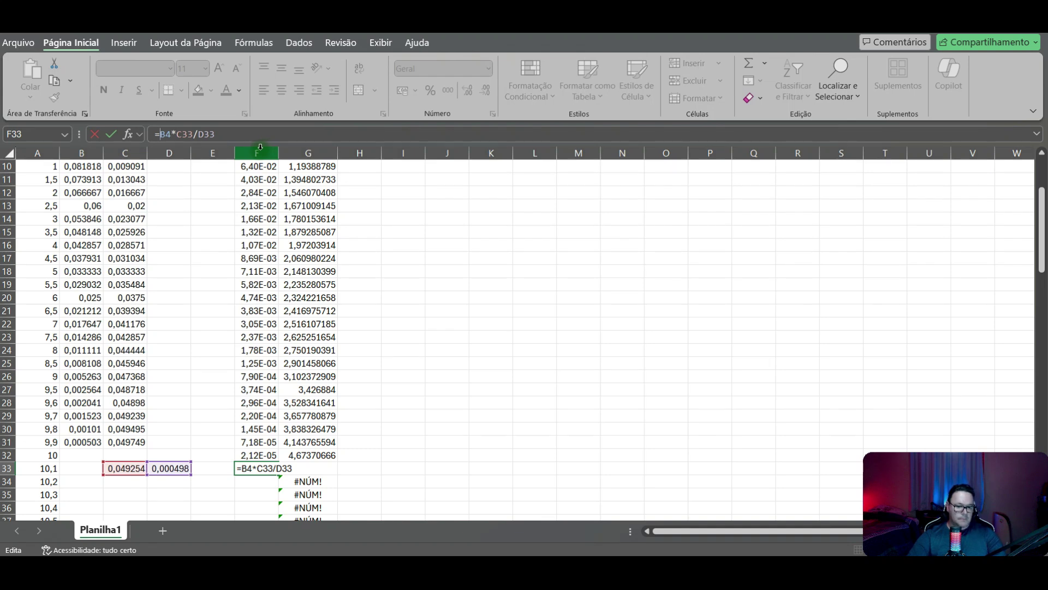
text($)
click(170, 134)
text($)
key(Return)
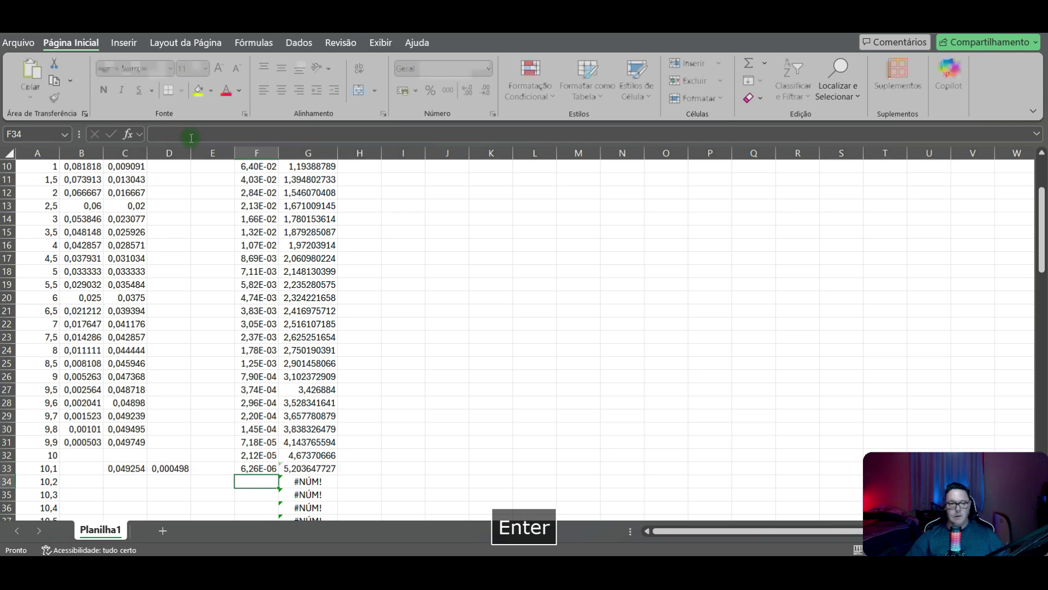
Step: Fill the C33:F33 formulas down to row 59, the 19,9 volume, and select F60
drag(141, 468, 277, 471)
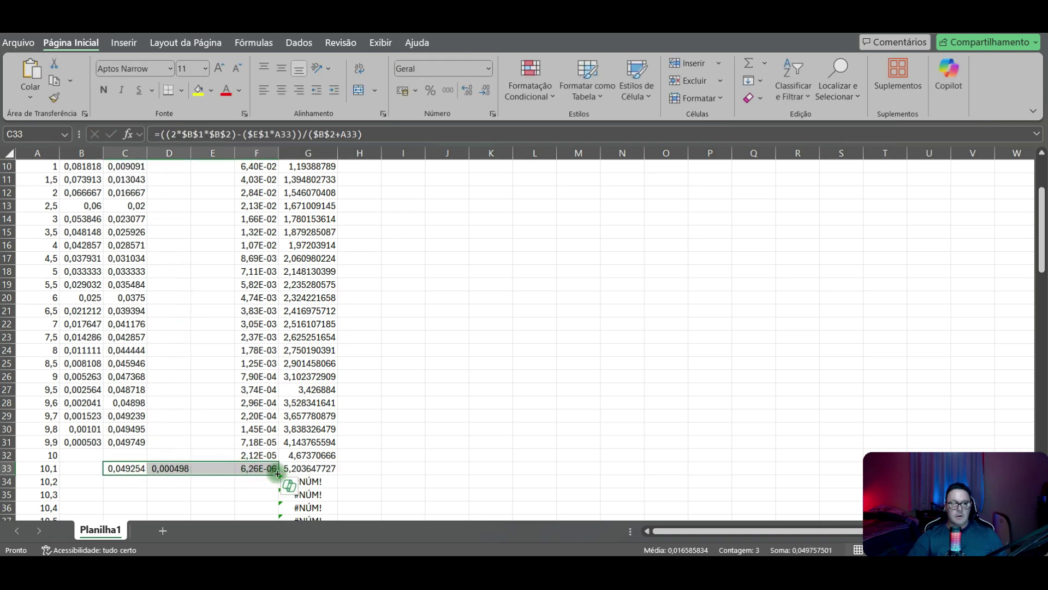
mouse_move(278, 475)
mouse_down()
mouse_move(285, 507)
mouse_move(280, 485)
mouse_up()
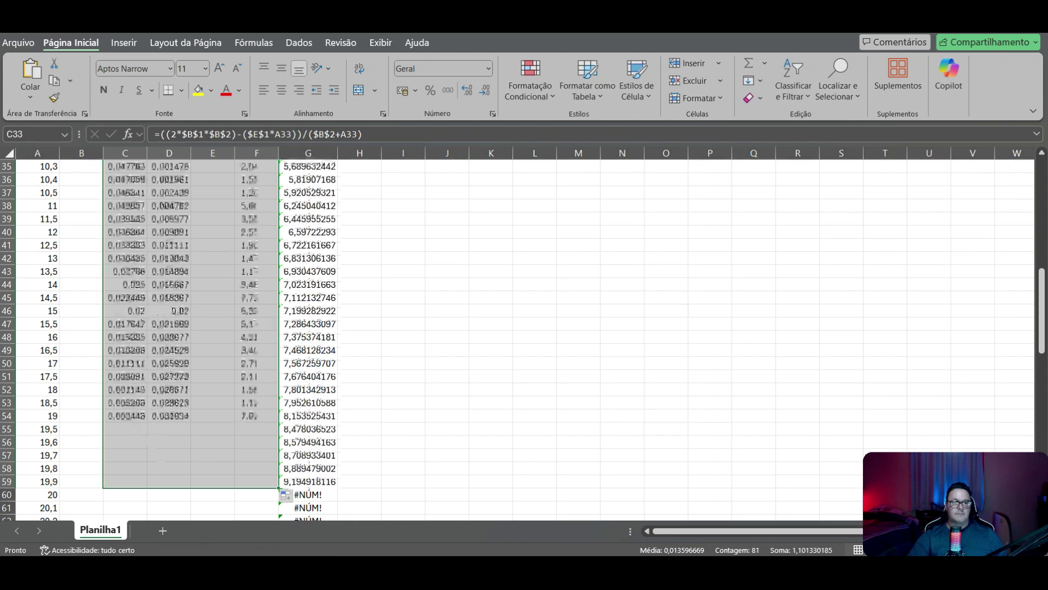
click(254, 497)
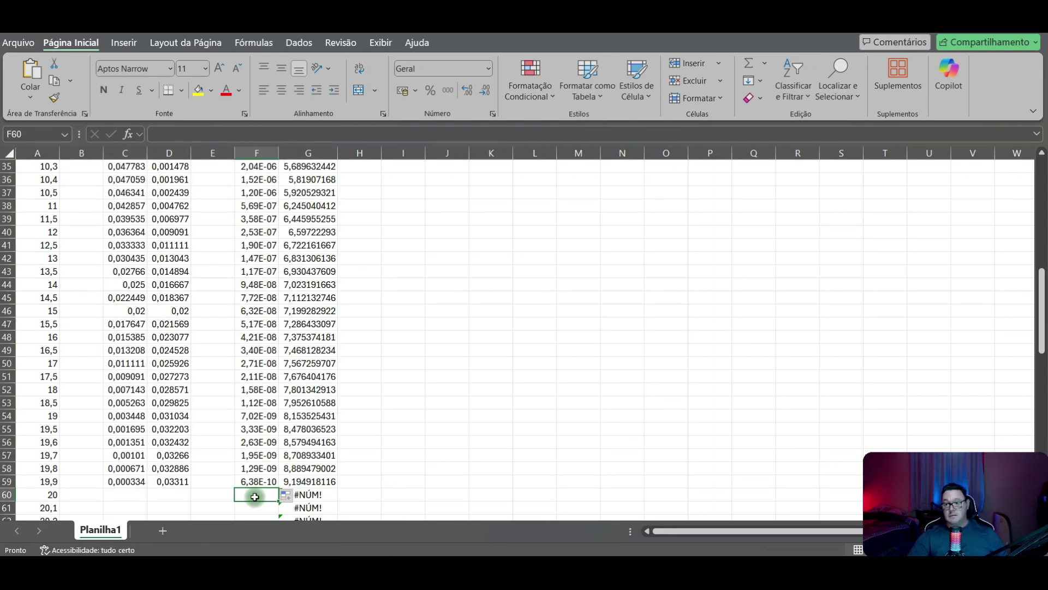
text(raiz)
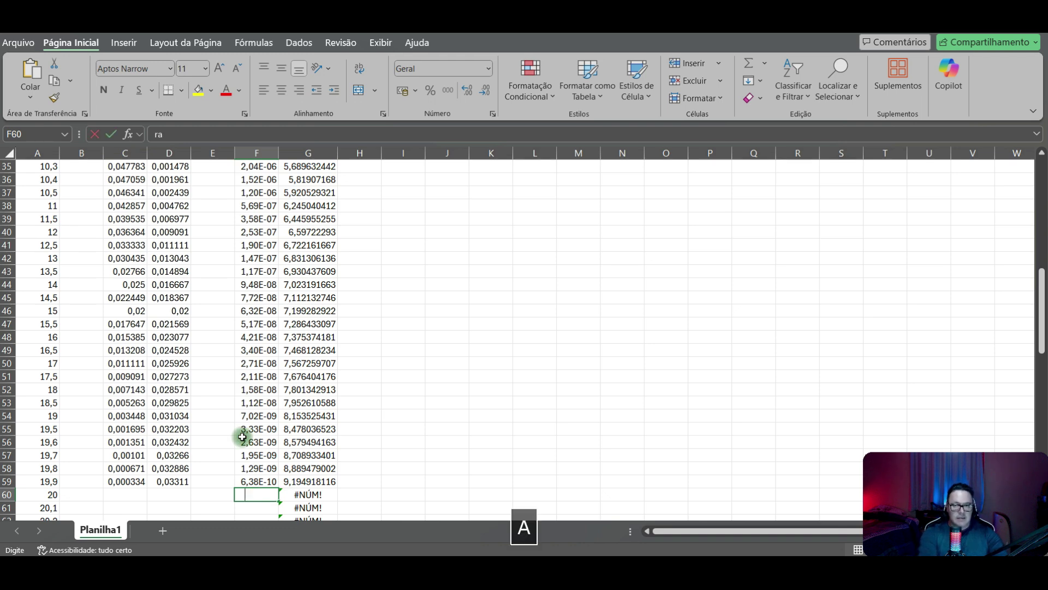
key(BackSpace)
key(BackSpace)
key(BackSpace)
key(BackSpace)
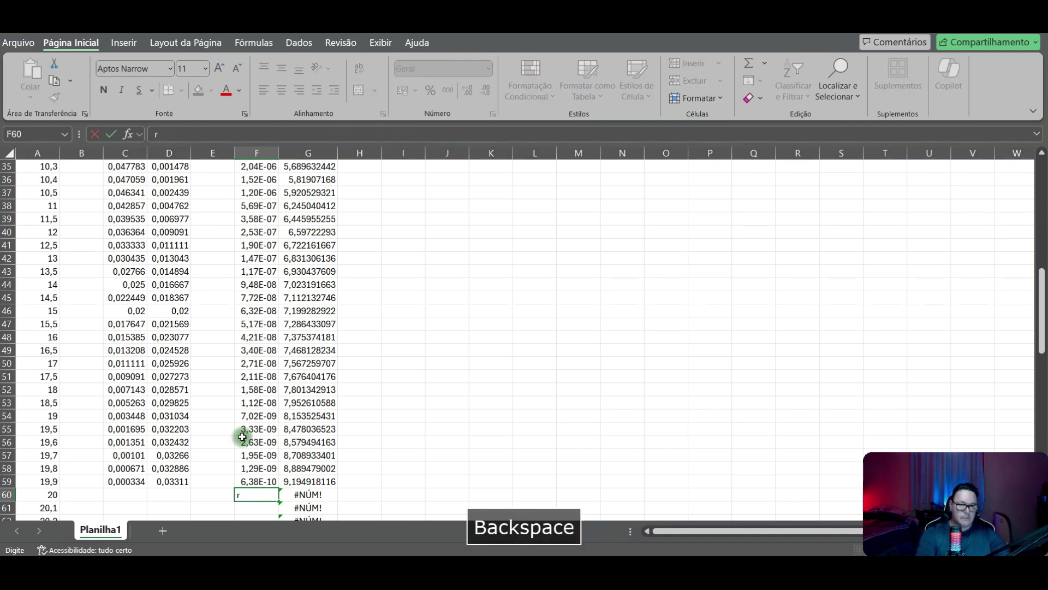
Step: Enter =raiz(B4*B5) in F60 to calculate [H] at the 20 volume from Ka2 and Ka3
text(=raiz)
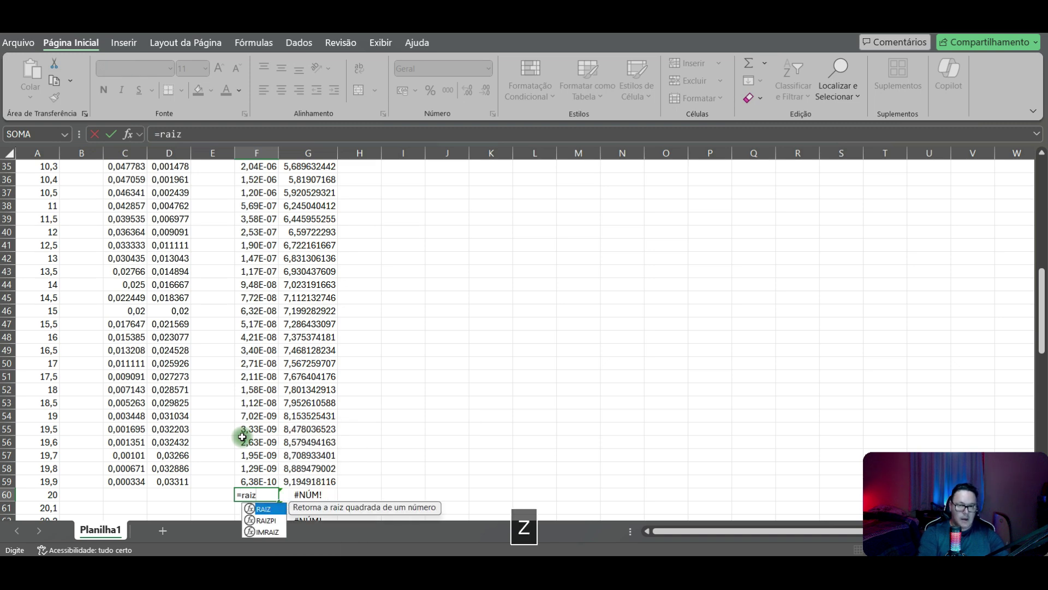
text(()
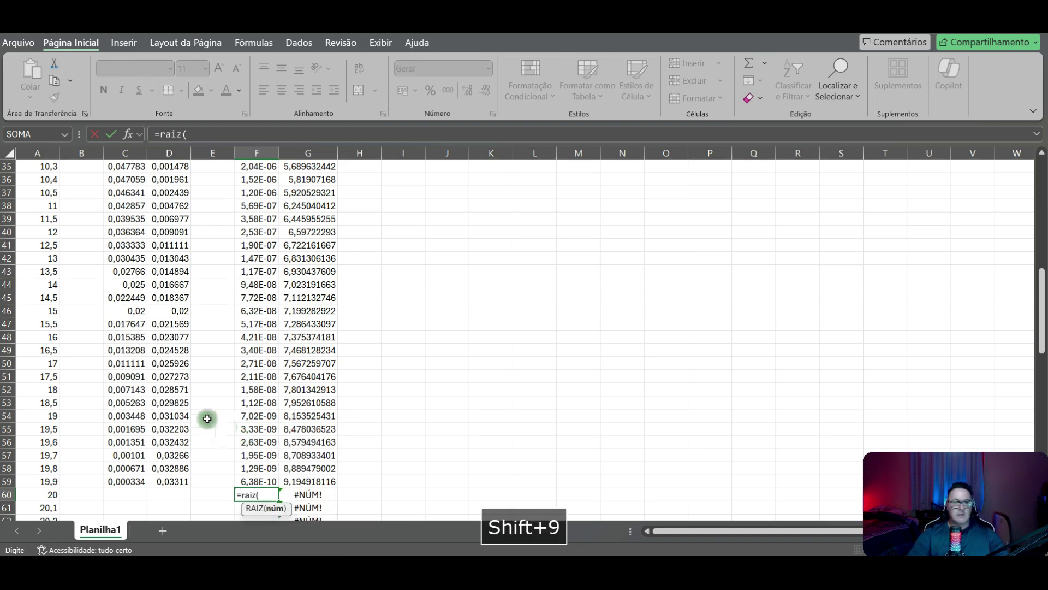
scroll(209, 434, up, 4)
scroll(91, 188, up, 7)
click(93, 205)
text(*)
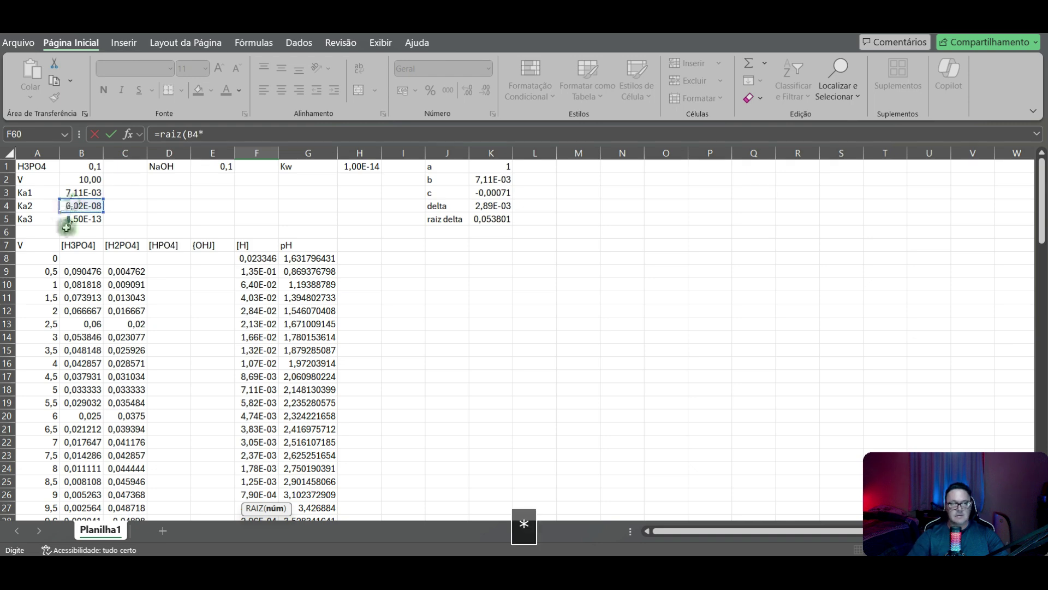
click(81, 221)
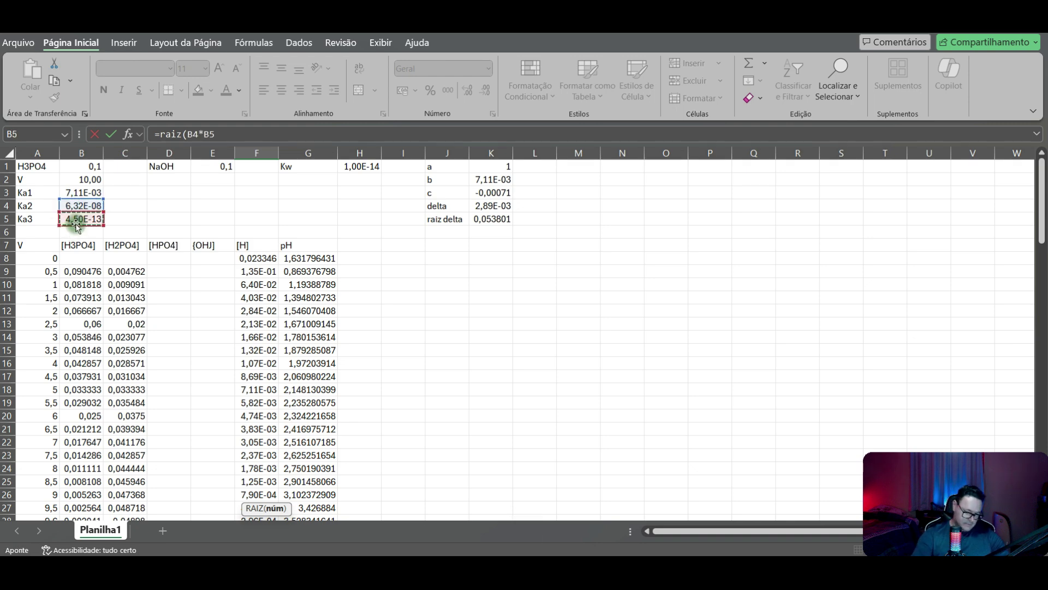
text())
key(Return)
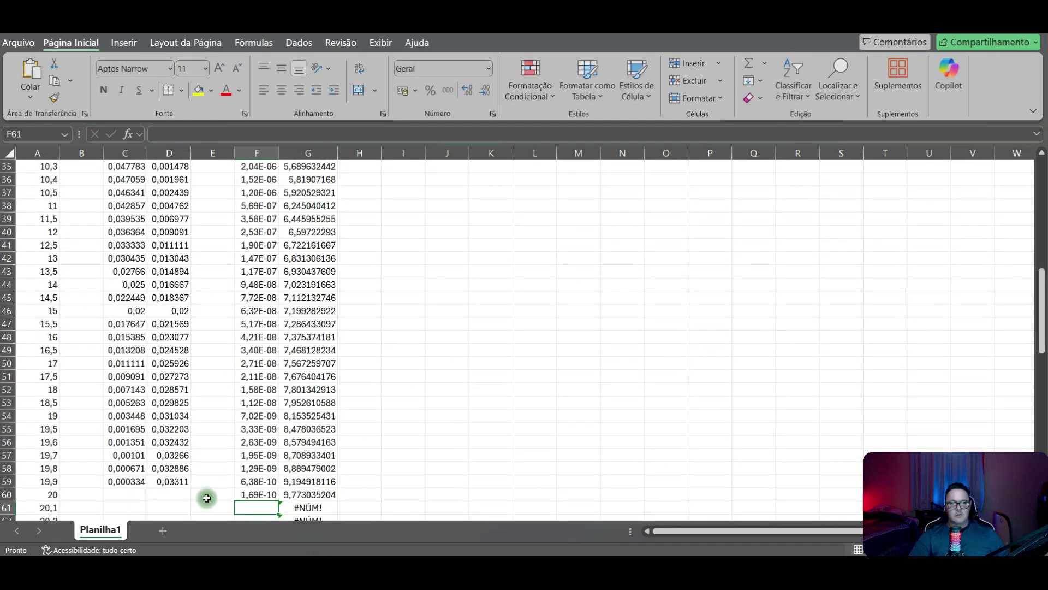
Step: Begin the hydroxide concentration formula in E61 with =E1*A61, the NaOH concentration times the added volume
scroll(218, 497, down, 2)
click(210, 427)
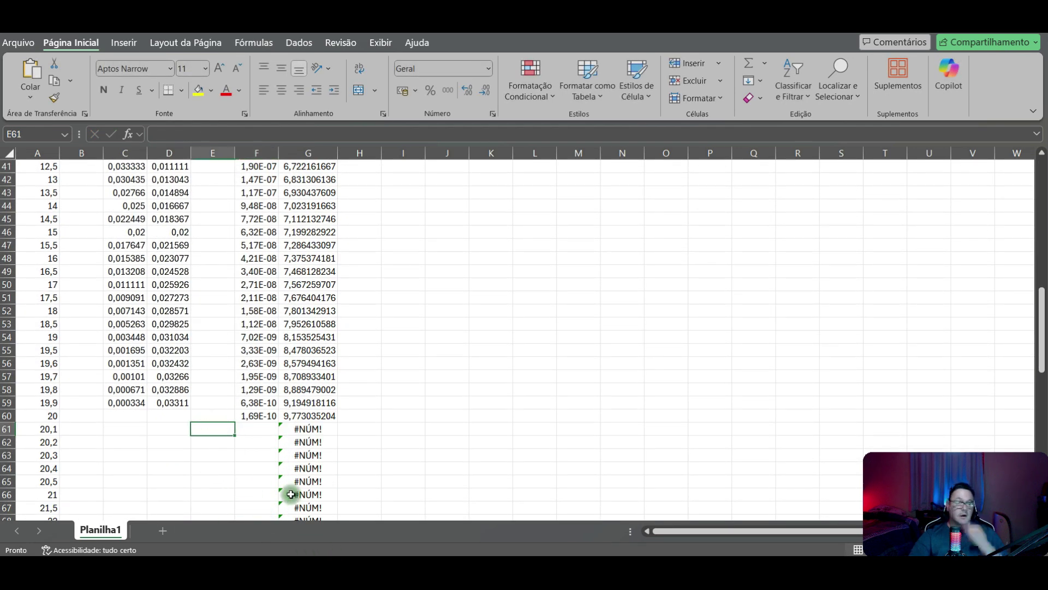
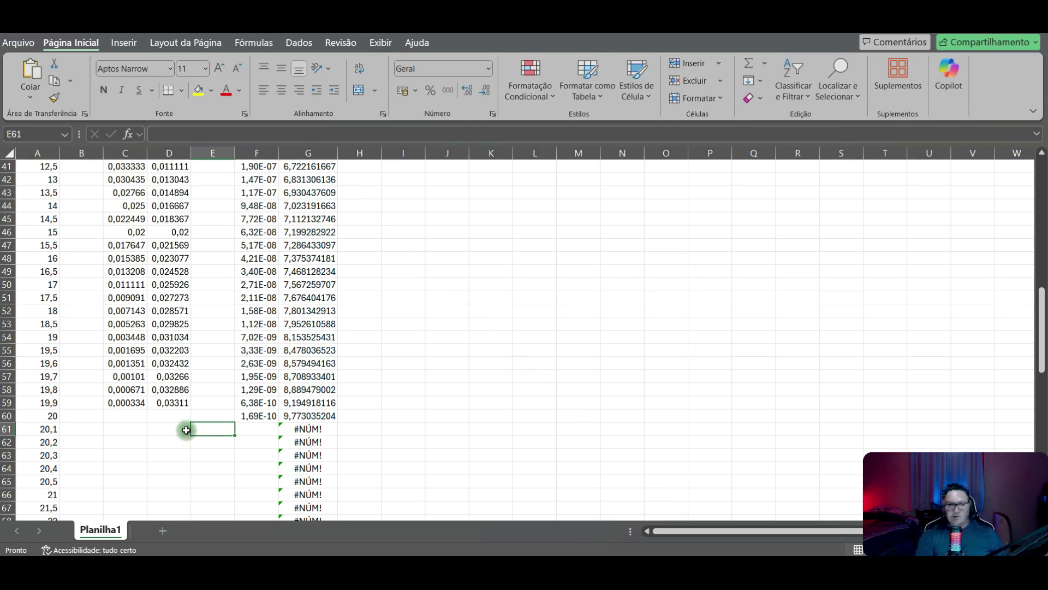
text(=)
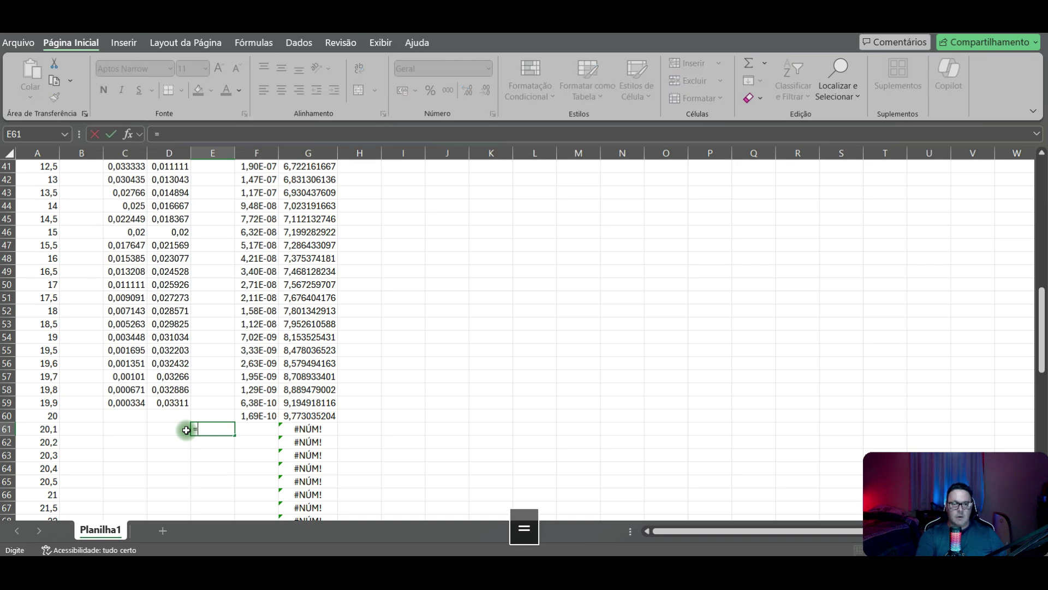
scroll(191, 432, up, 4)
scroll(191, 432, up, 9)
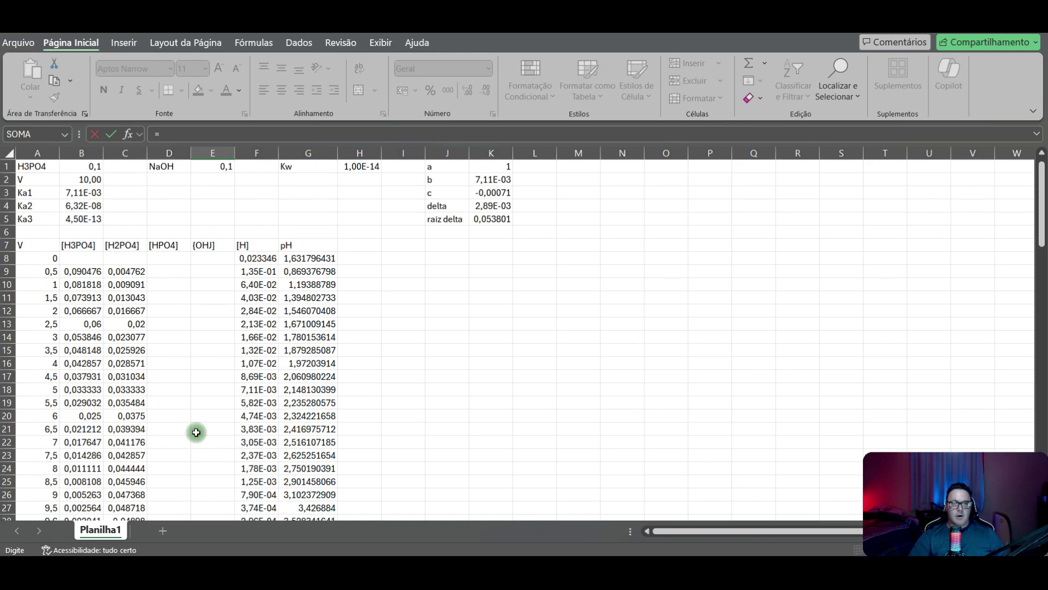
click(167, 168)
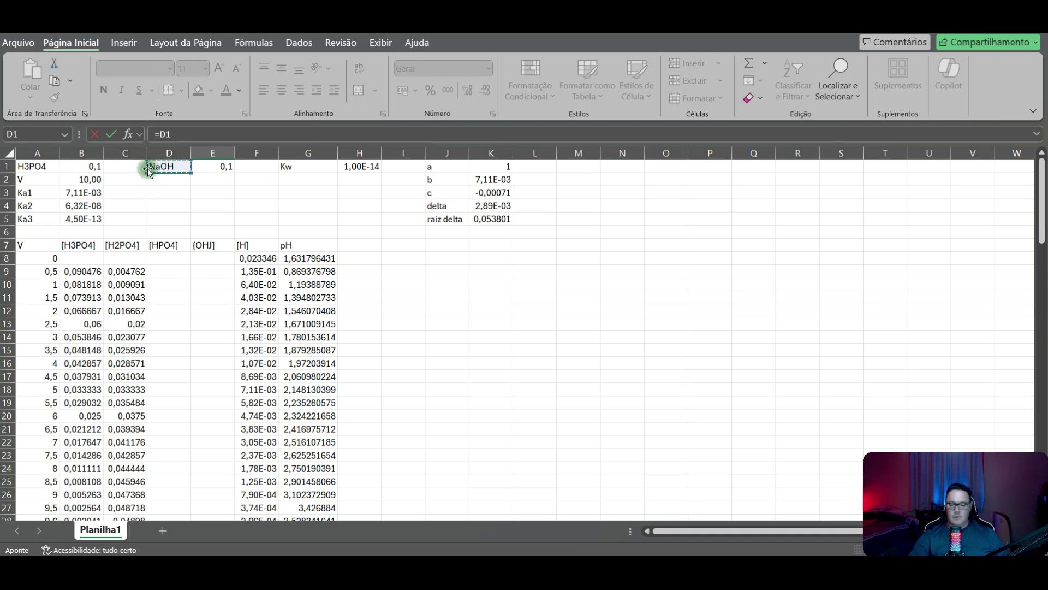
click(195, 167)
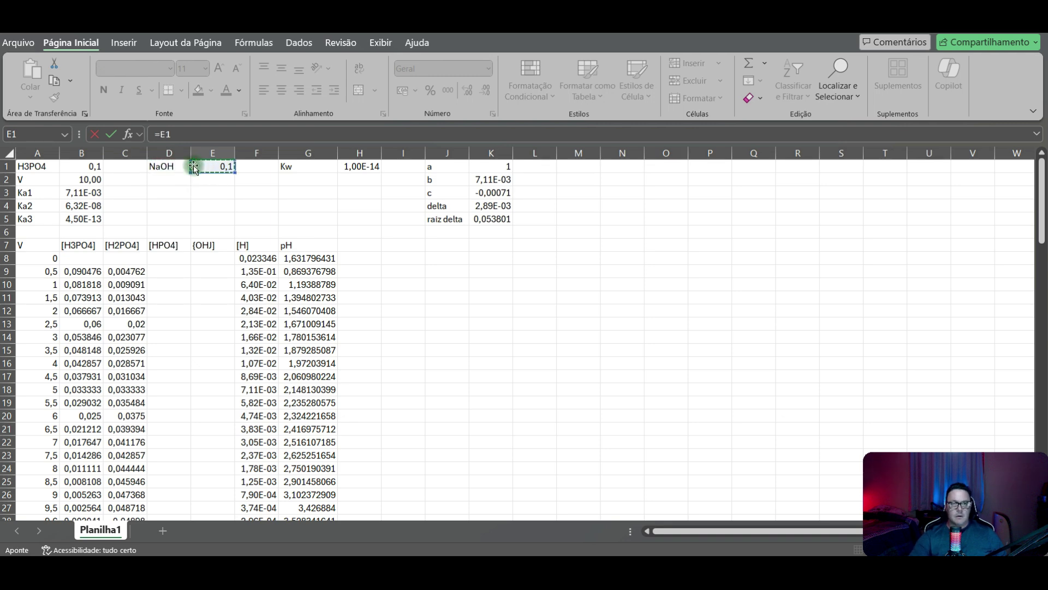
text(*)
scroll(187, 205, down, 15)
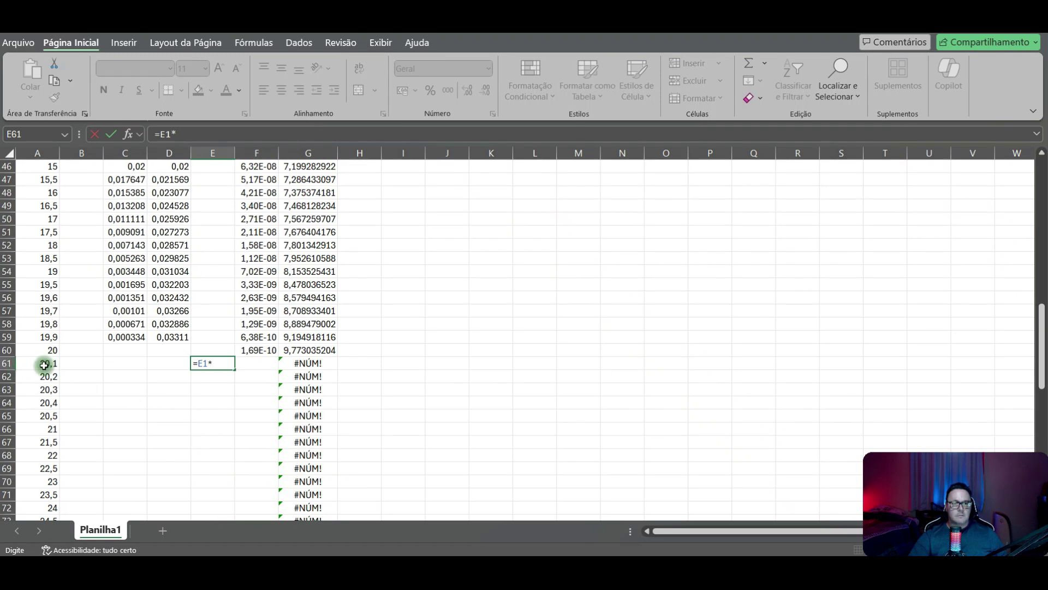
click(43, 365)
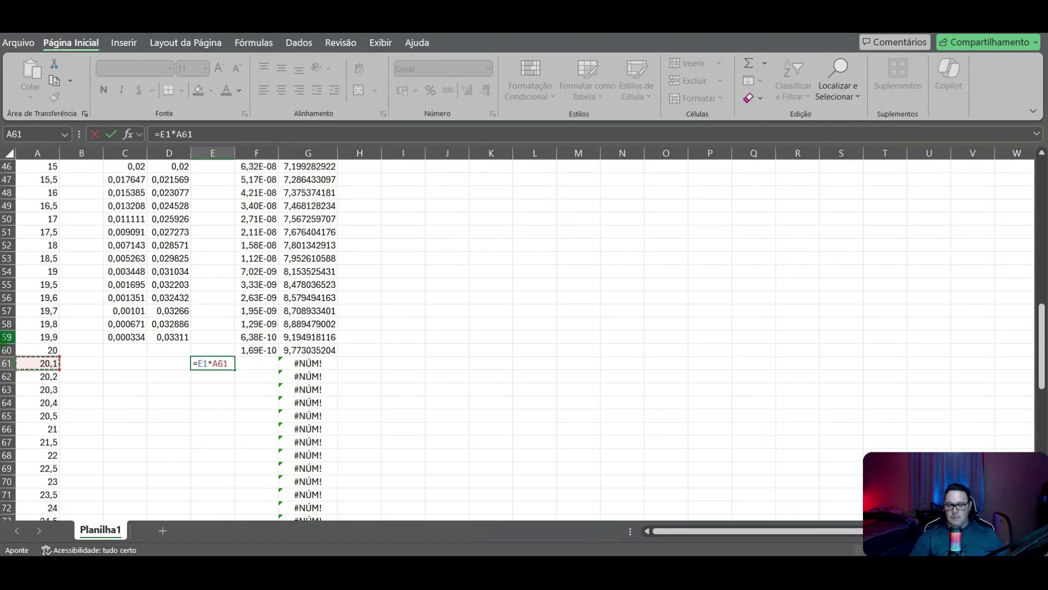
Step: Subtract 2*B1*B2 in the E61 formula, twice the H3PO4 concentration times its initial volume
text(-2*)
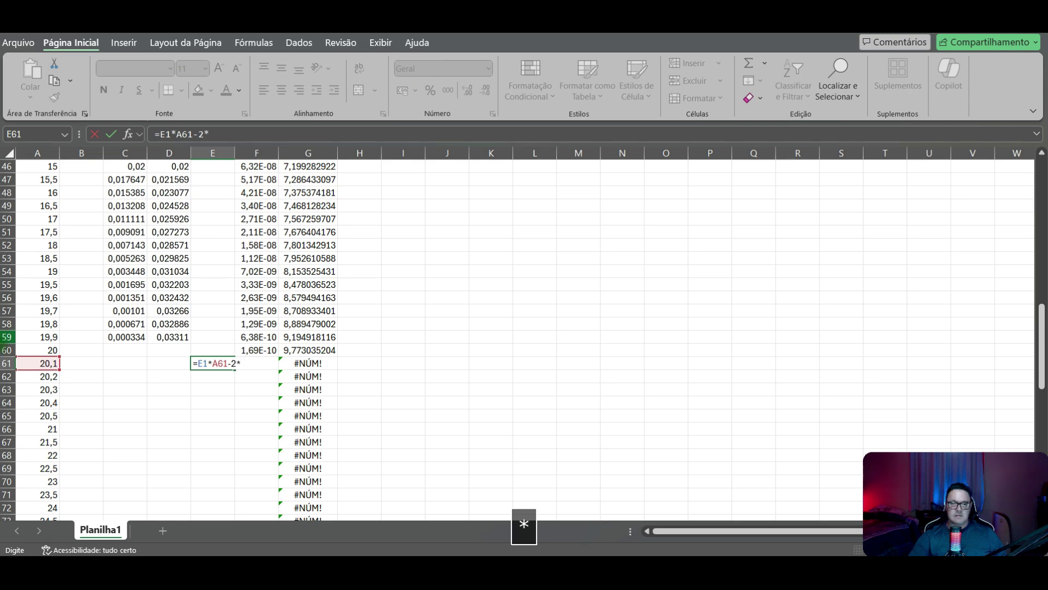
scroll(36, 324, up, 10)
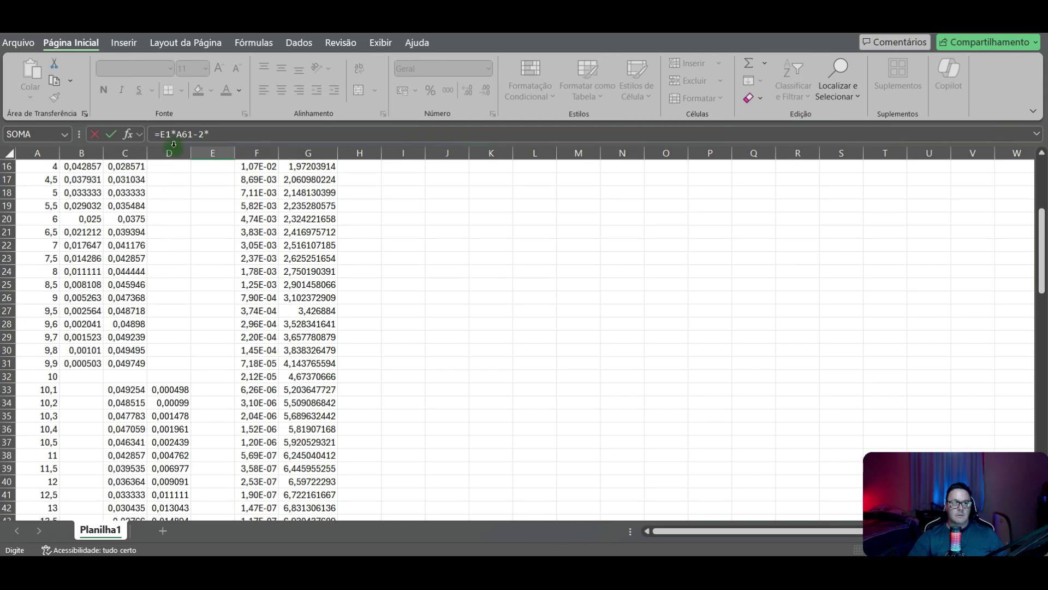
text(*)
scroll(163, 164, up, 5)
click(85, 167)
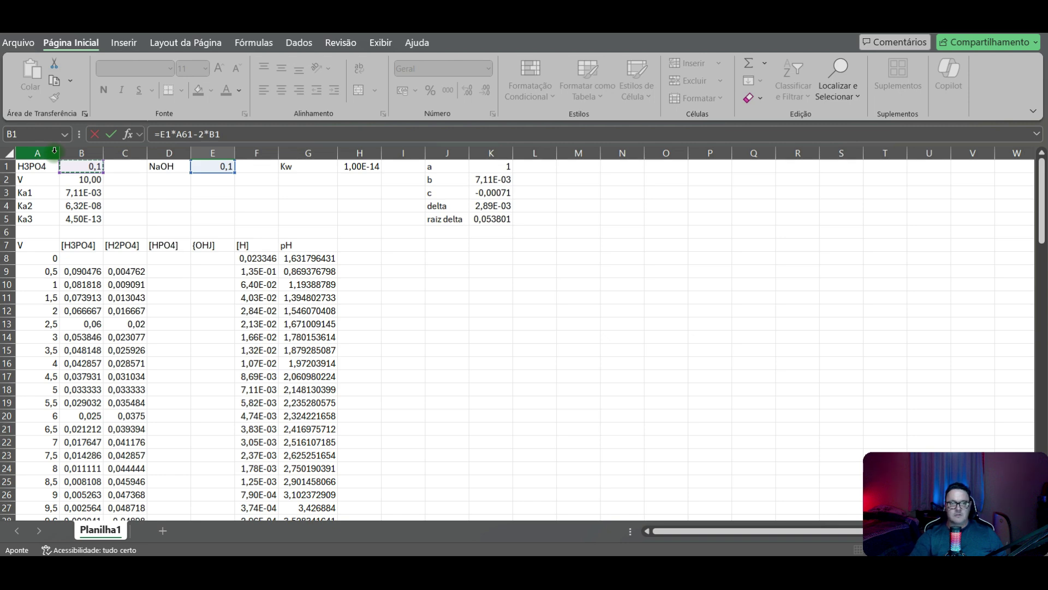
text(*)
click(82, 179)
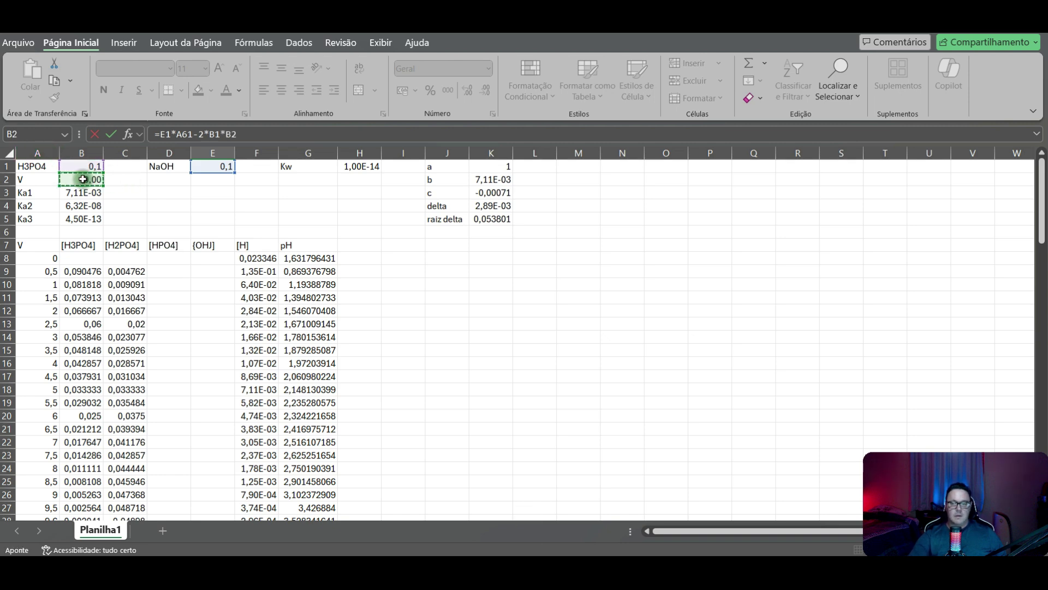
Step: Append the total-volume divisor /B2+A61 to the E61 formula
text(/)
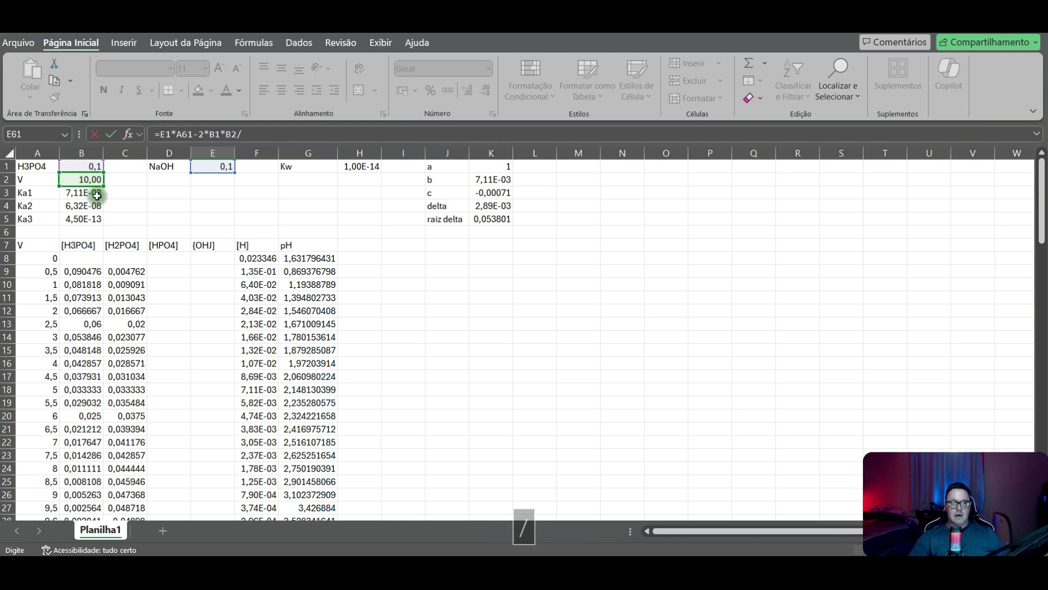
click(78, 179)
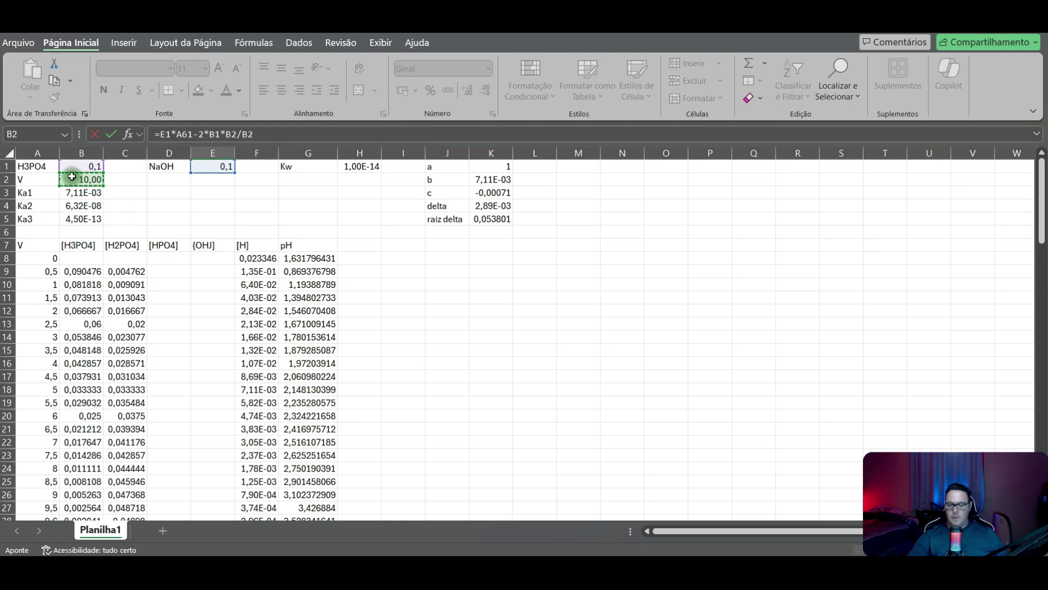
text(+)
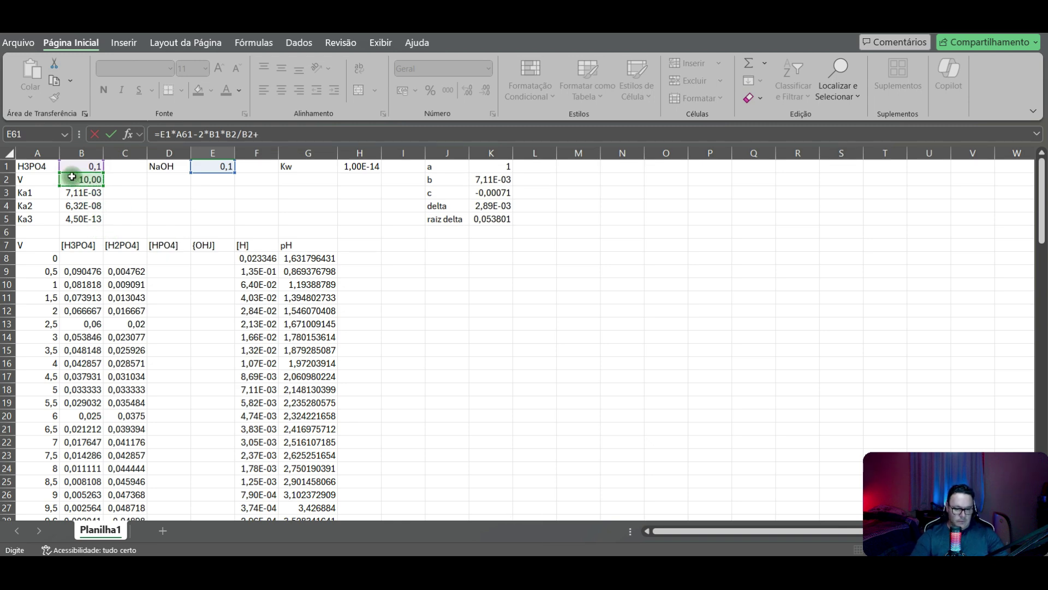
text(A61)
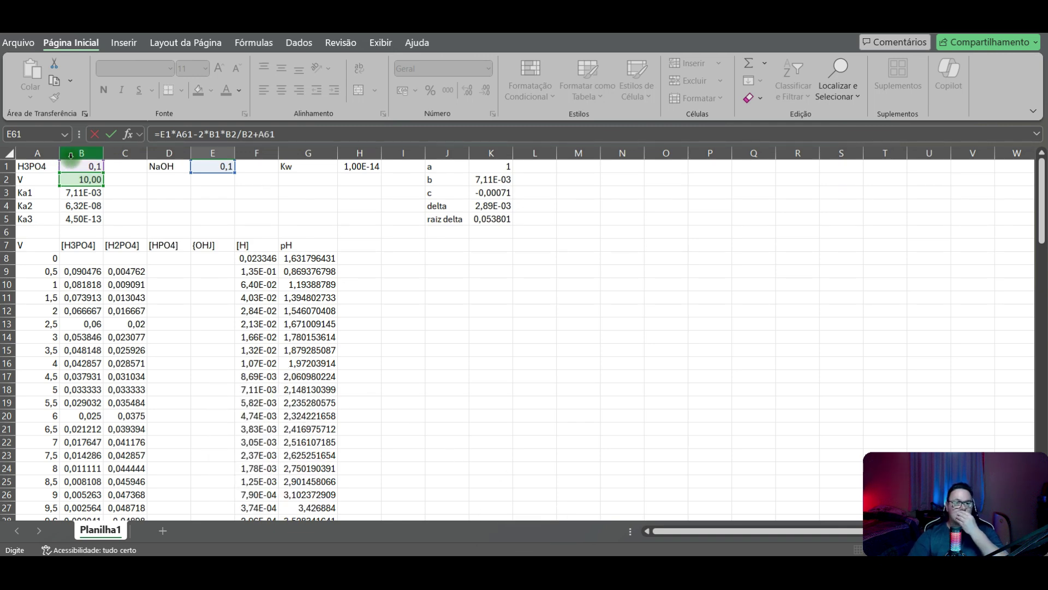
Step: Open the numerator's outer parenthesis in the E61 formula and enclose its first product as ($E$1*A61) with an absolute NaOH reference
click(174, 135)
click(163, 133)
text((()
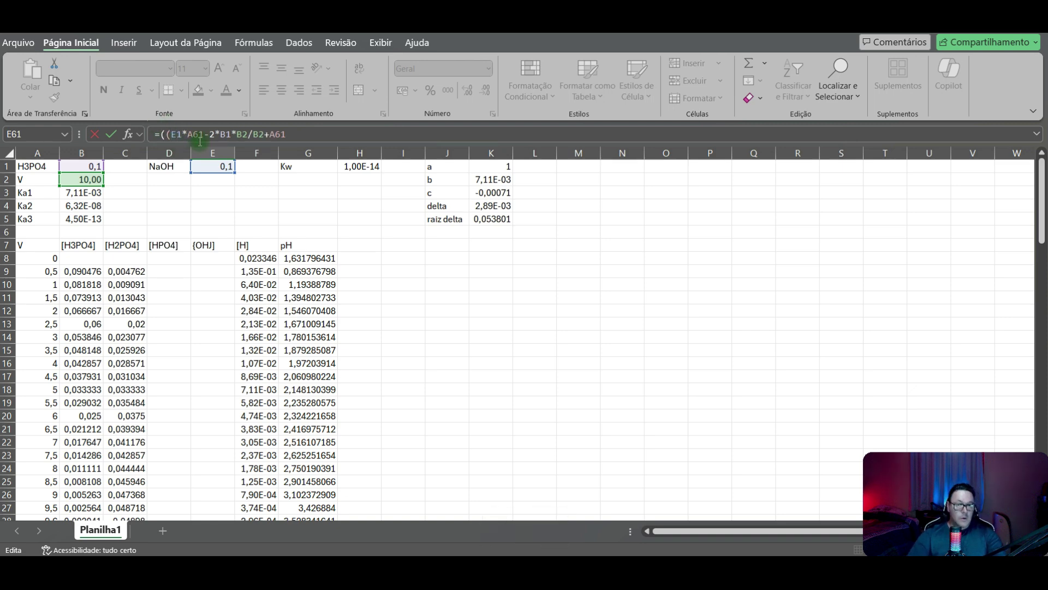
text($)
click(182, 134)
text($)
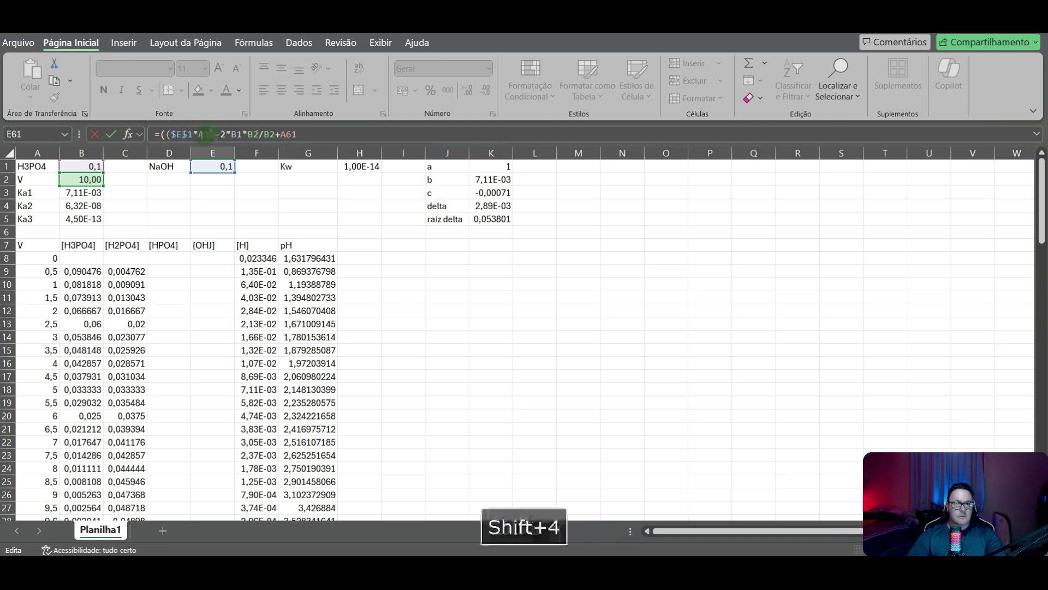
click(209, 134)
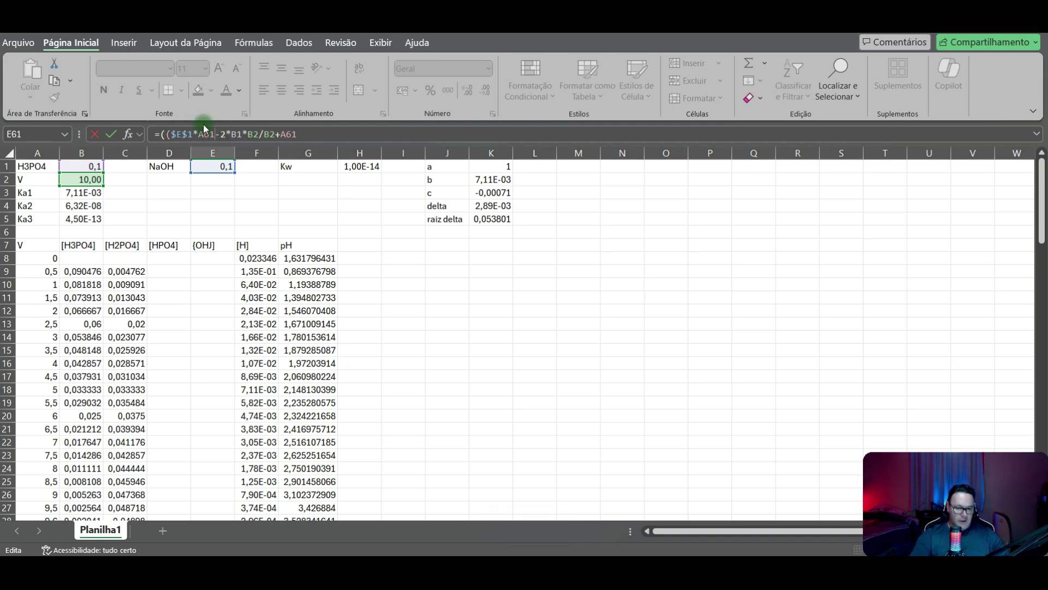
text()-)
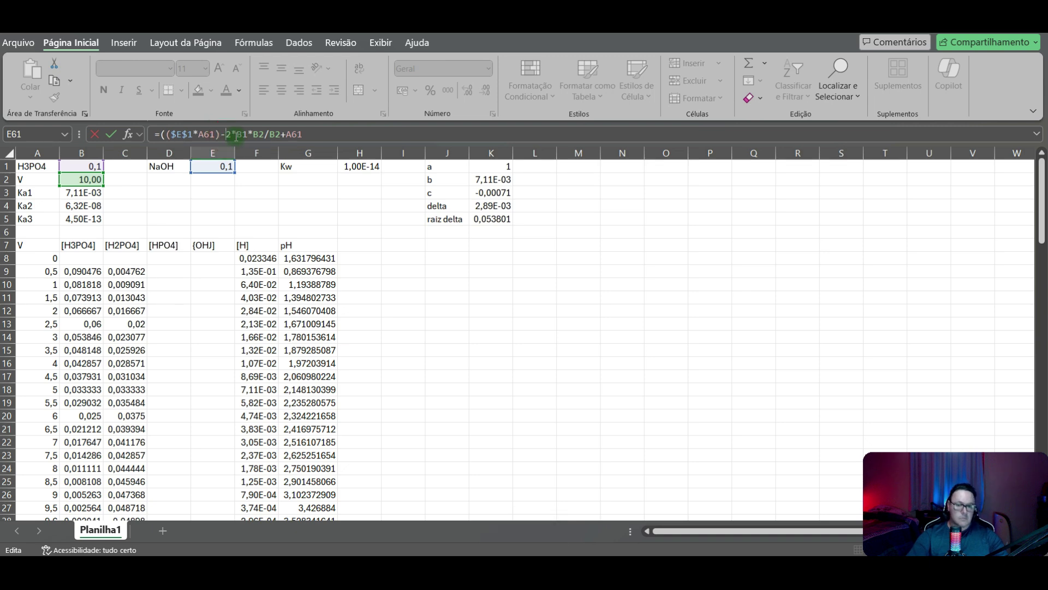
Step: Enclose the subtracted E61 term as (2*$B$1*$B$2) with absolute references and close the numerator's outer parenthesis
text((2*)
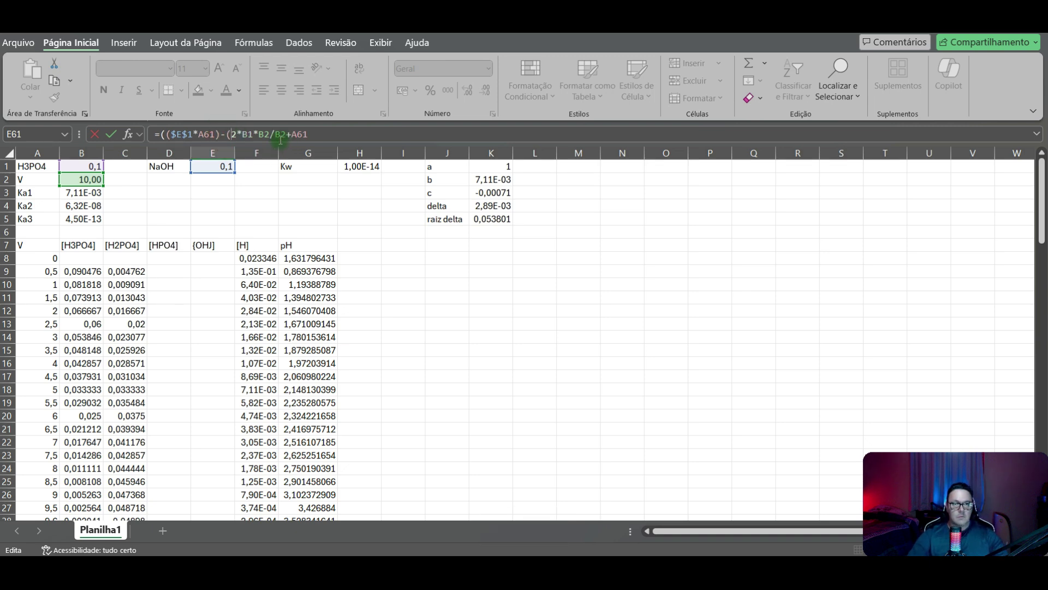
text($)
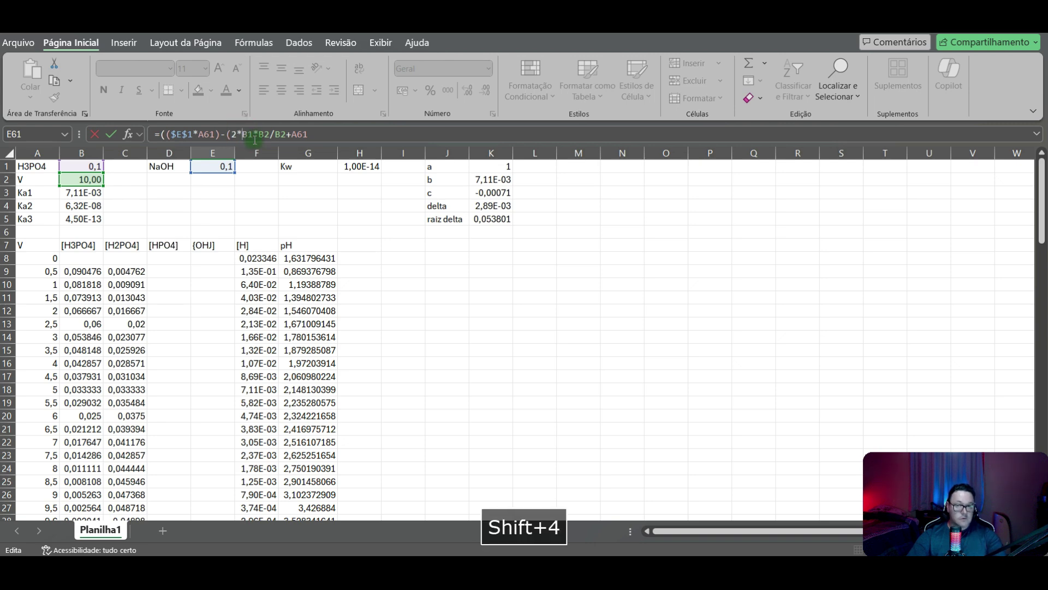
click(254, 133)
text($B$)
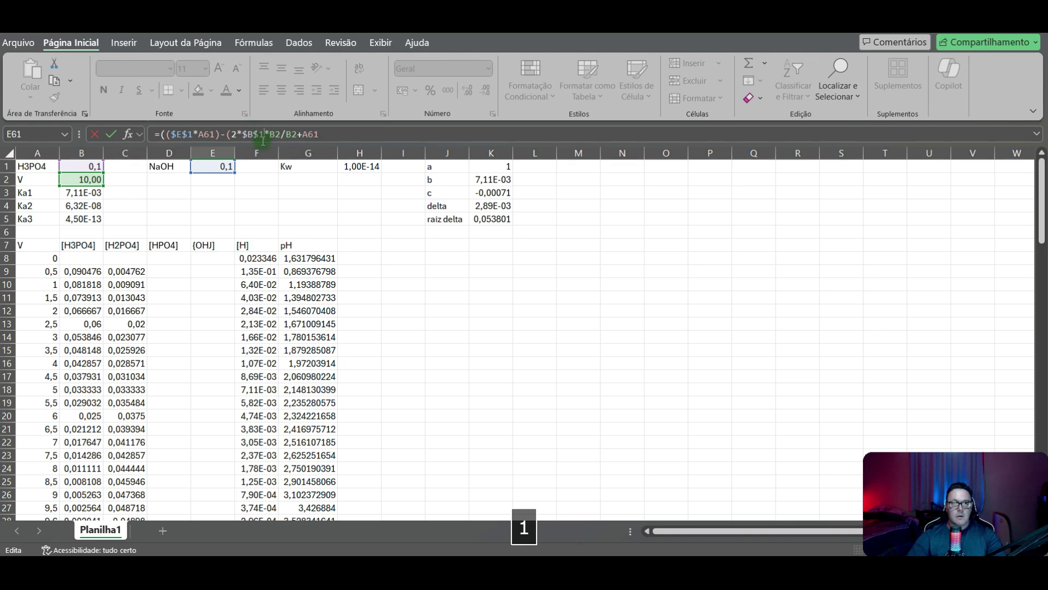
click(269, 134)
text($)
click(291, 133)
text($2)
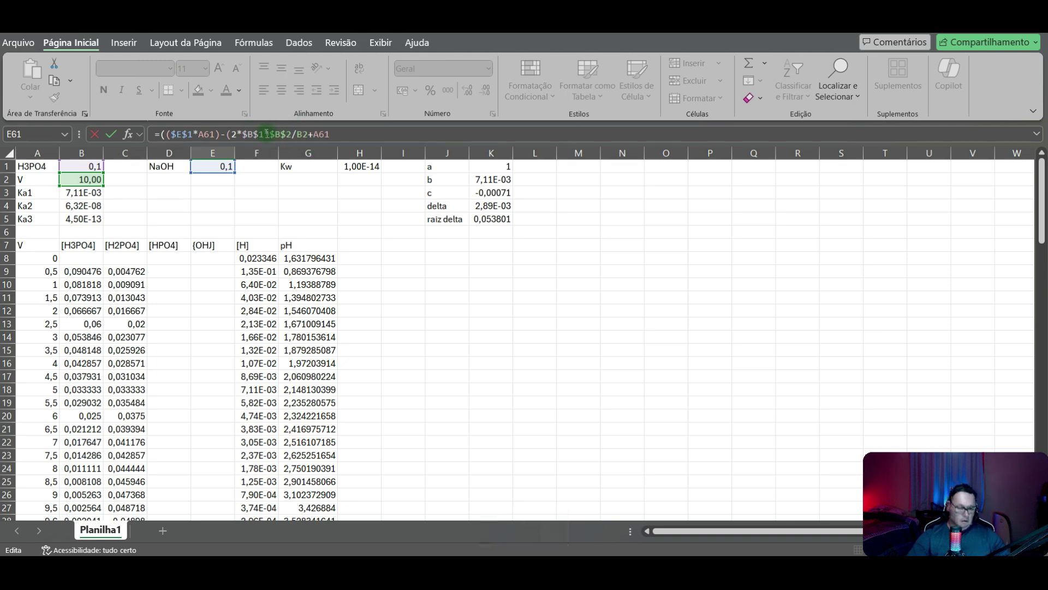
text())/)
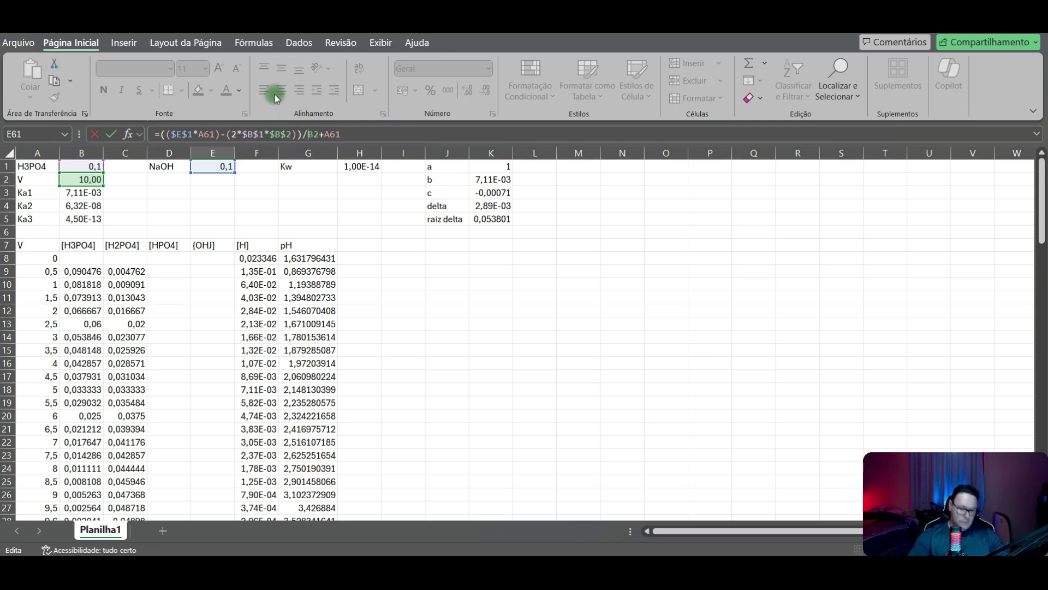
Step: Enclose the E61 divisor as ($B$2+A61) with an absolute volume reference and commit the formula
text(($)
click(327, 134)
text($B$)
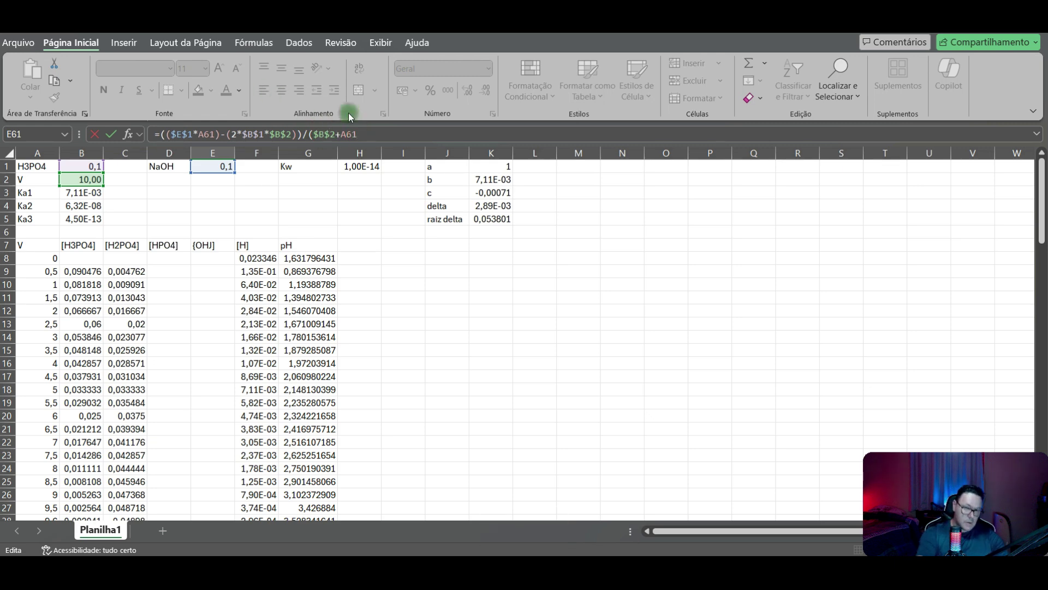
text())
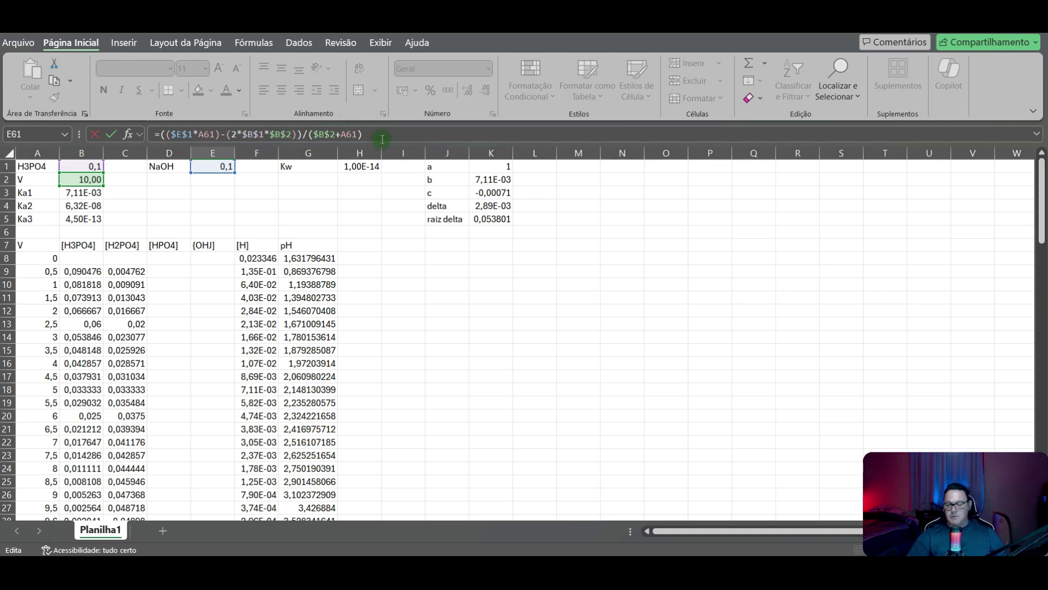
key(Return)
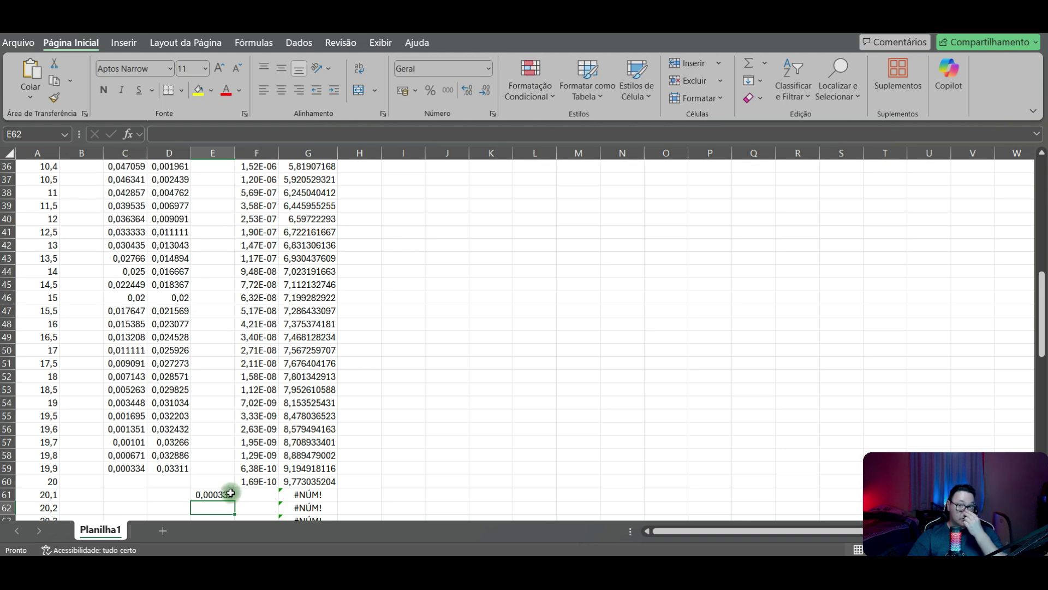
Step: Enter the [H] formula =H1/E61 in F61, dividing Kw by the hydroxide concentration
click(255, 494)
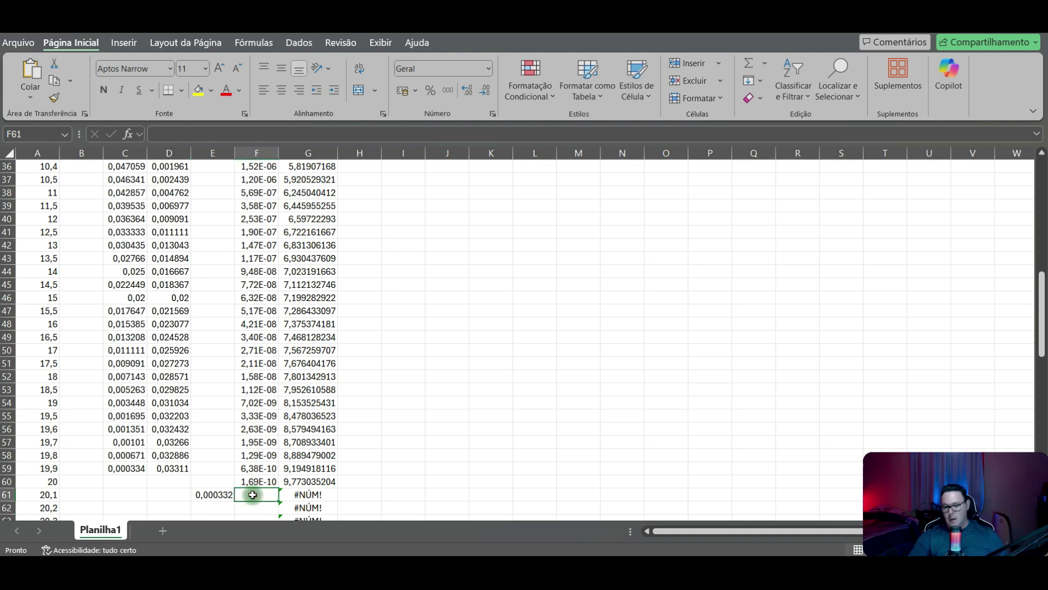
text(=)
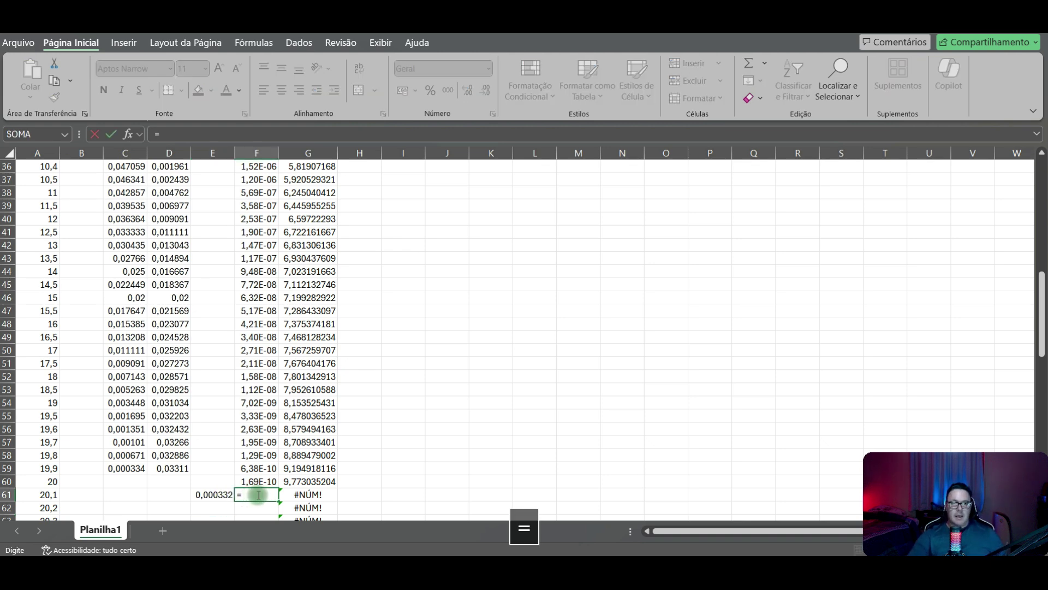
scroll(254, 495, up, 12)
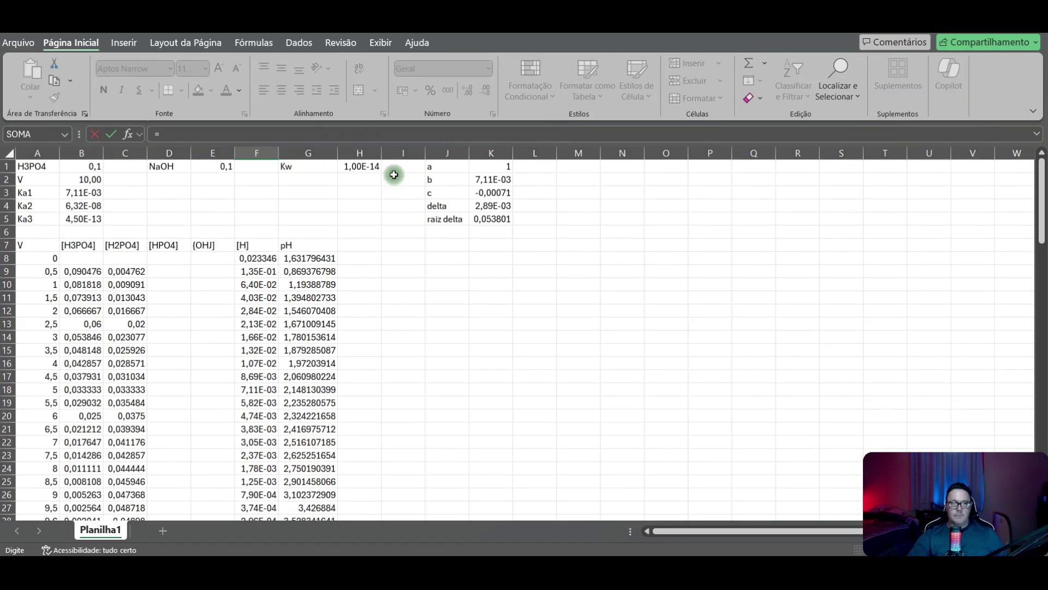
click(362, 165)
text(/)
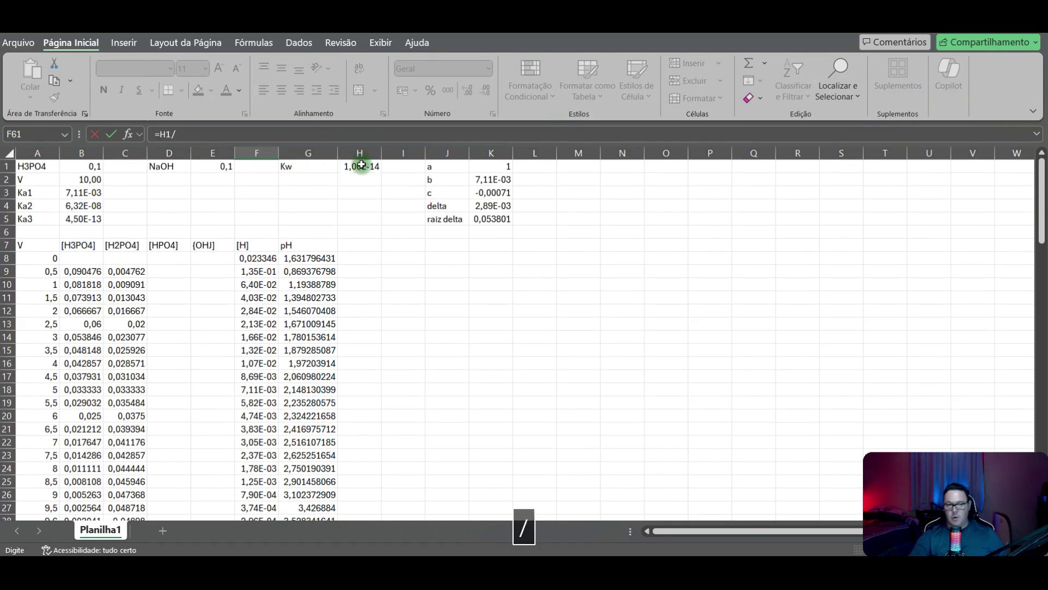
scroll(371, 221, down, 15)
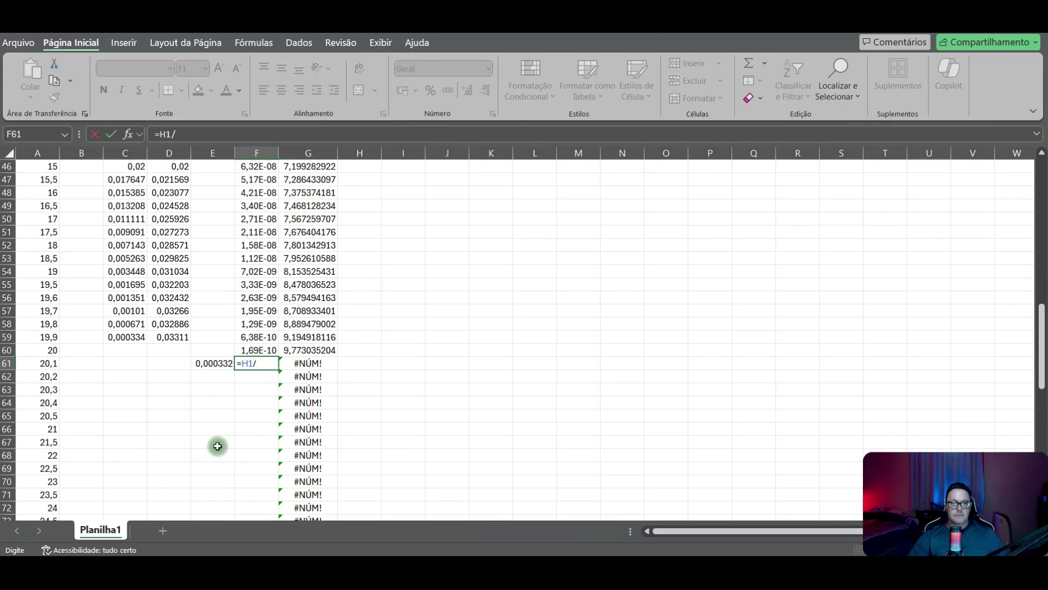
click(209, 366)
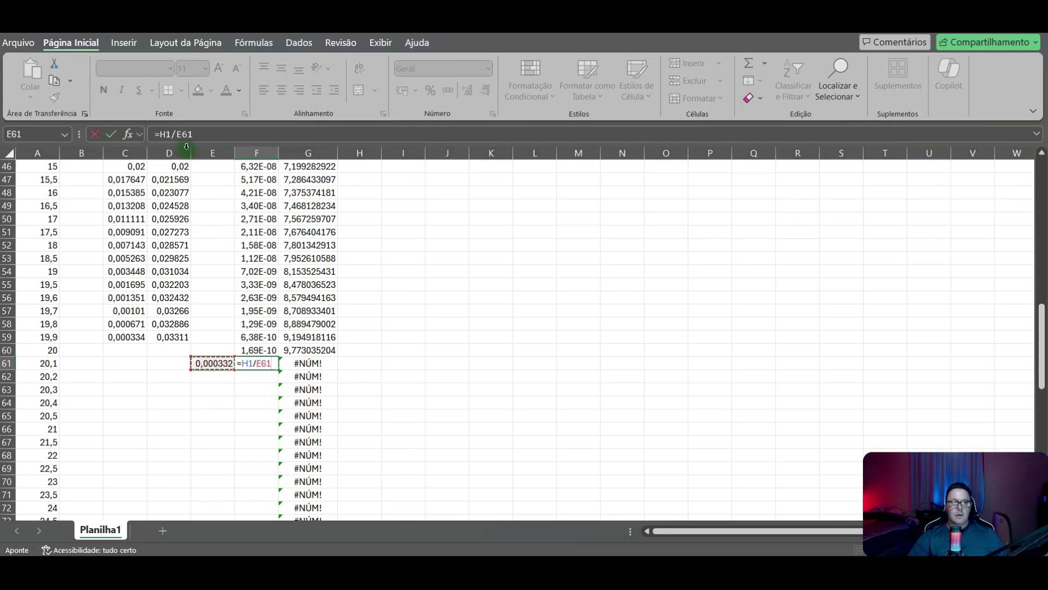
Step: Make the Kw reference in the F61 formula absolute as $H$1, commit it, and fill E61:F61 down to row 74
click(164, 134)
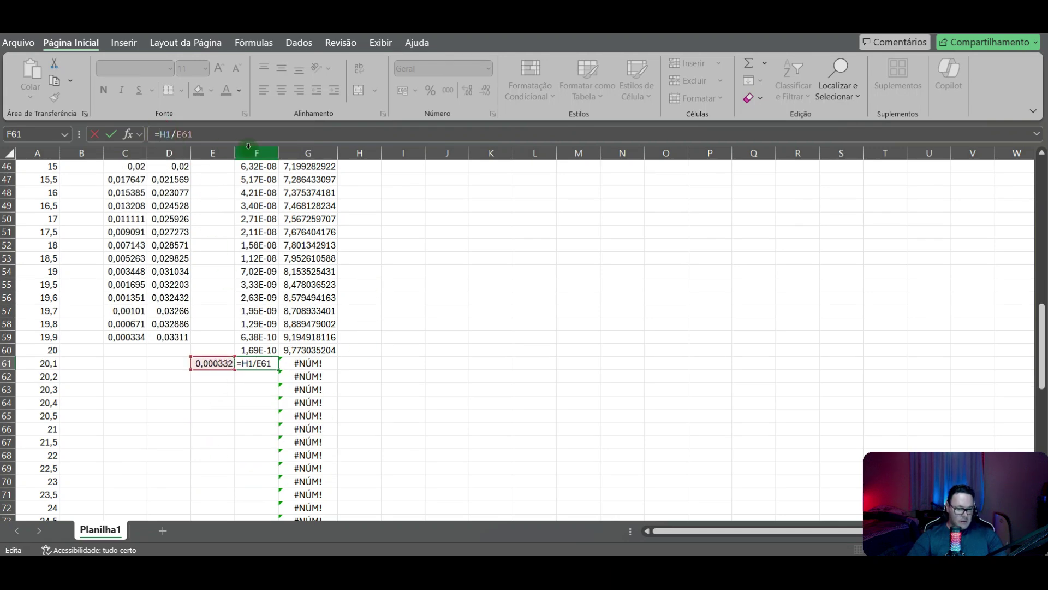
text($)
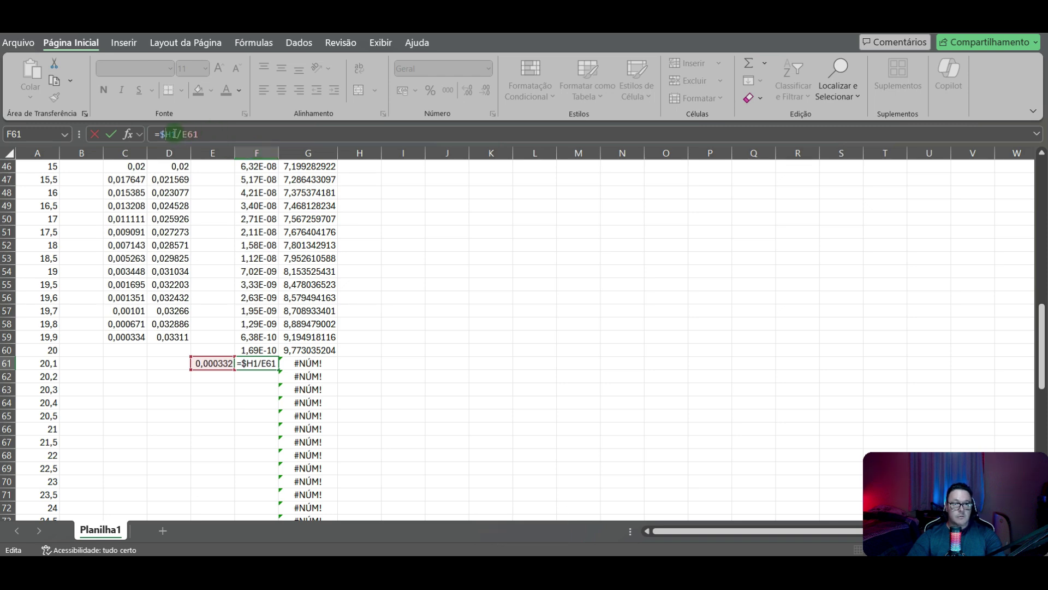
text($)
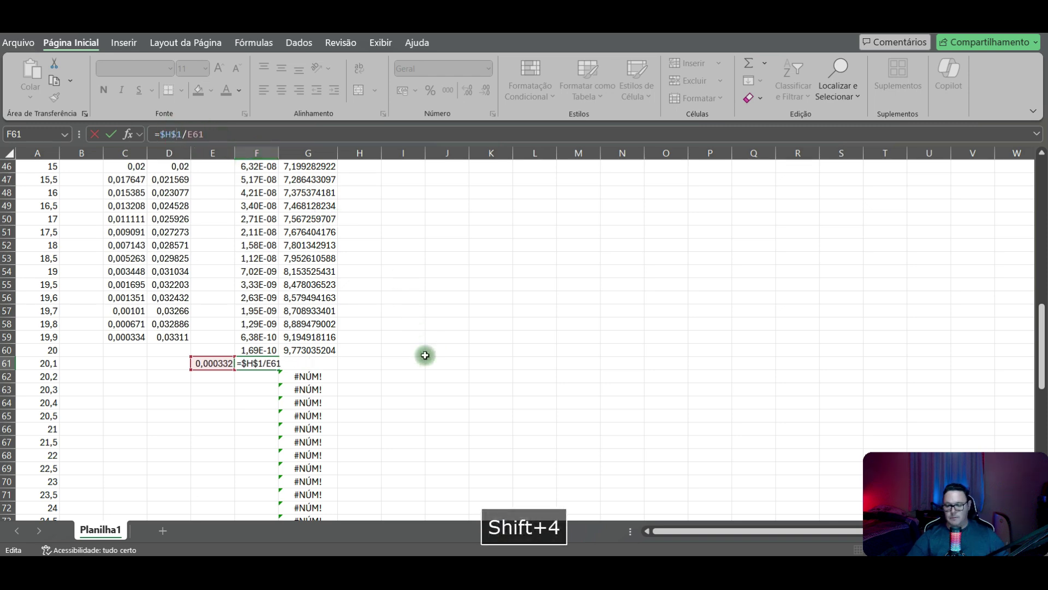
key(Return)
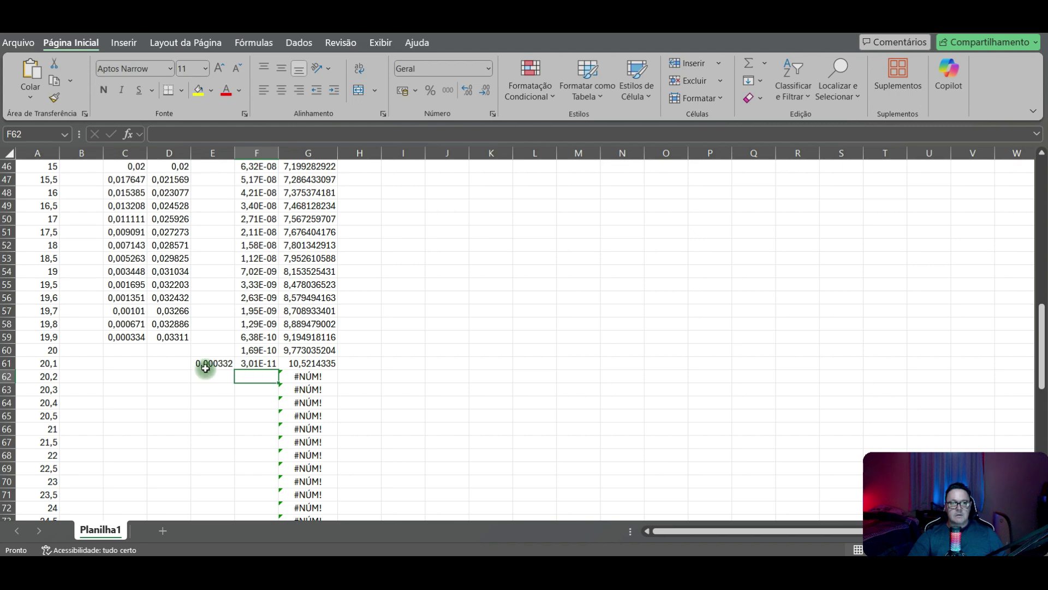
drag(207, 364, 265, 364)
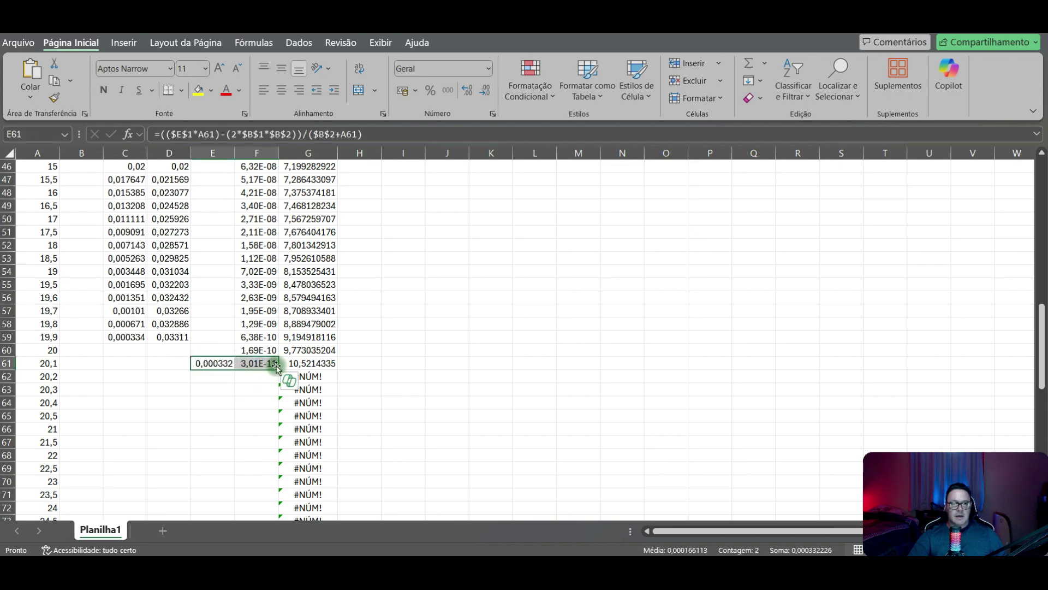
drag(277, 368, 281, 501)
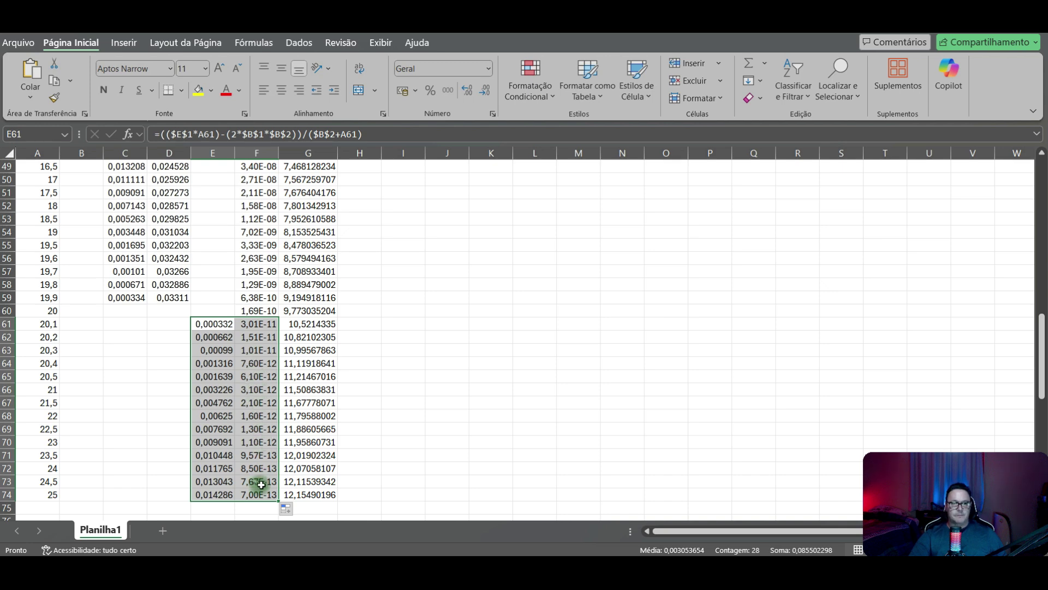
Step: Insert a scatter chart with smooth lines and no markers plotting pH in G8:G74 against volume in A8:A74
scroll(371, 491, up, 15)
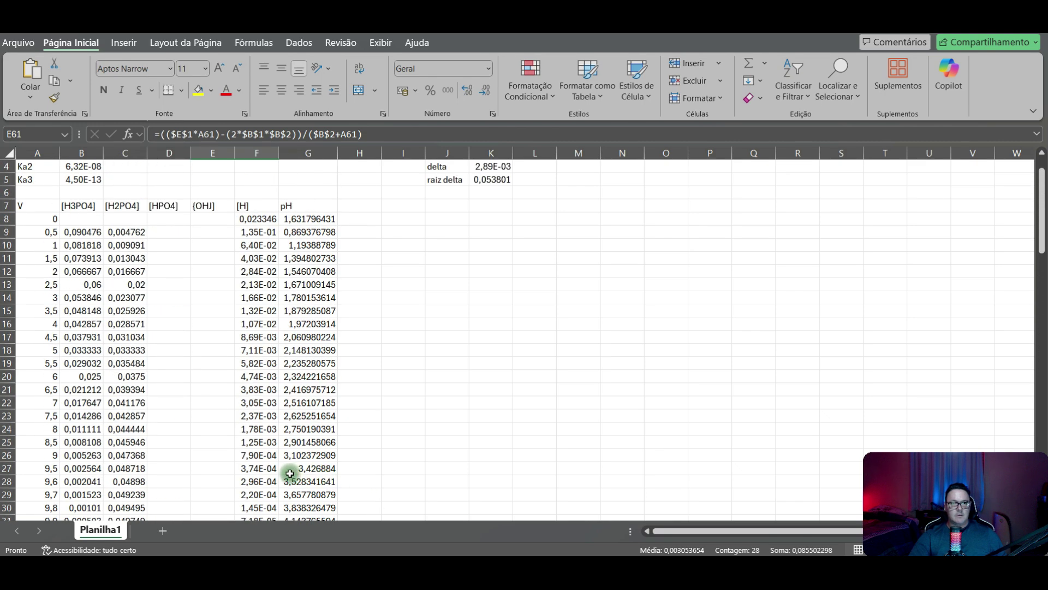
scroll(291, 474, up, 3)
drag(35, 257, 57, 494)
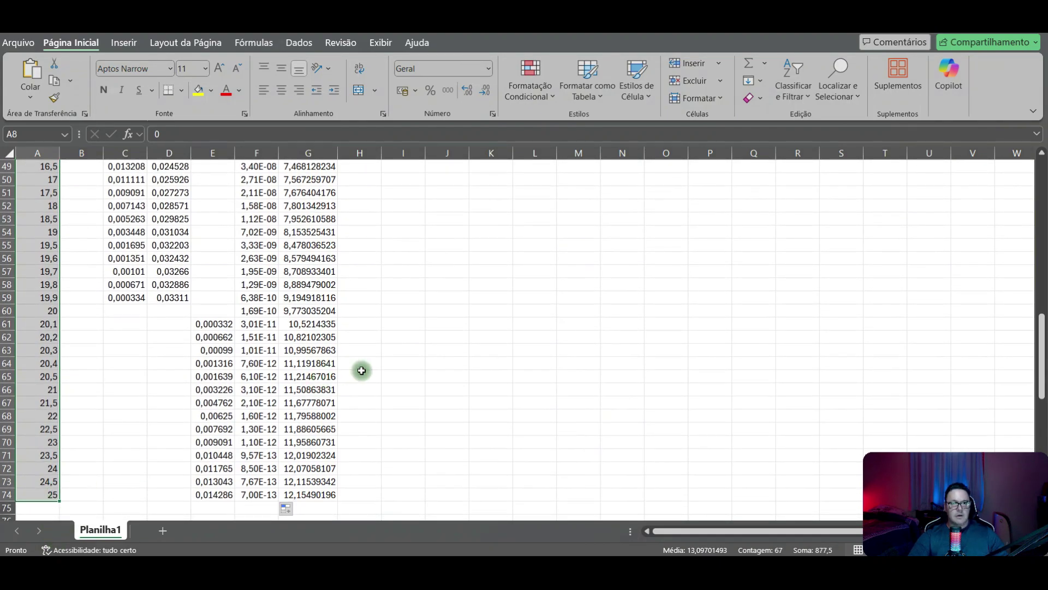
scroll(379, 366, up, 7)
scroll(409, 374, down, 7)
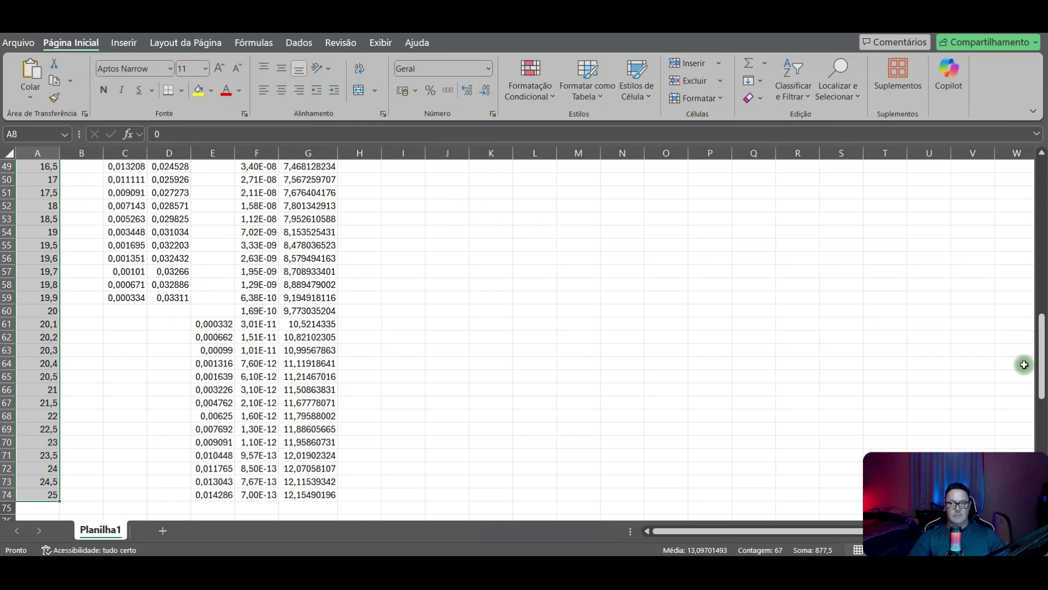
drag(1041, 357, 1044, 207)
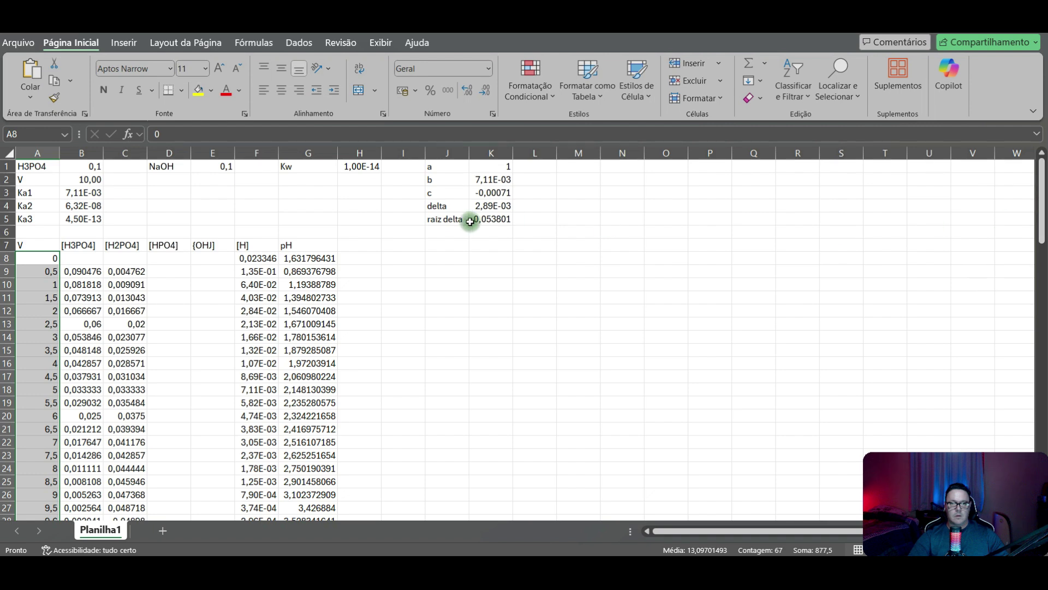
ctrl+click(319, 257)
drag(314, 284, 334, 495)
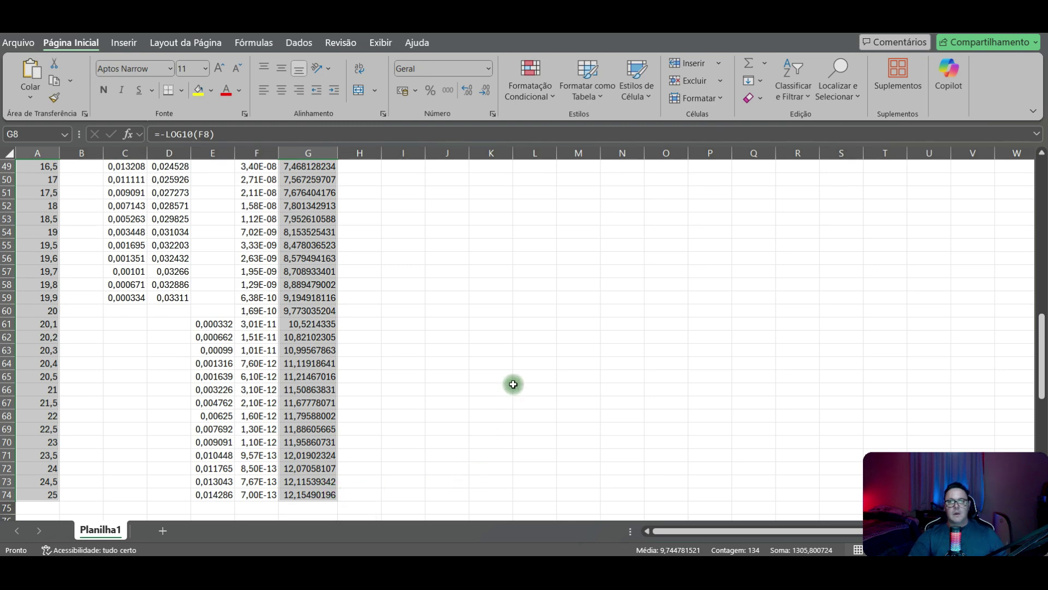
click(126, 43)
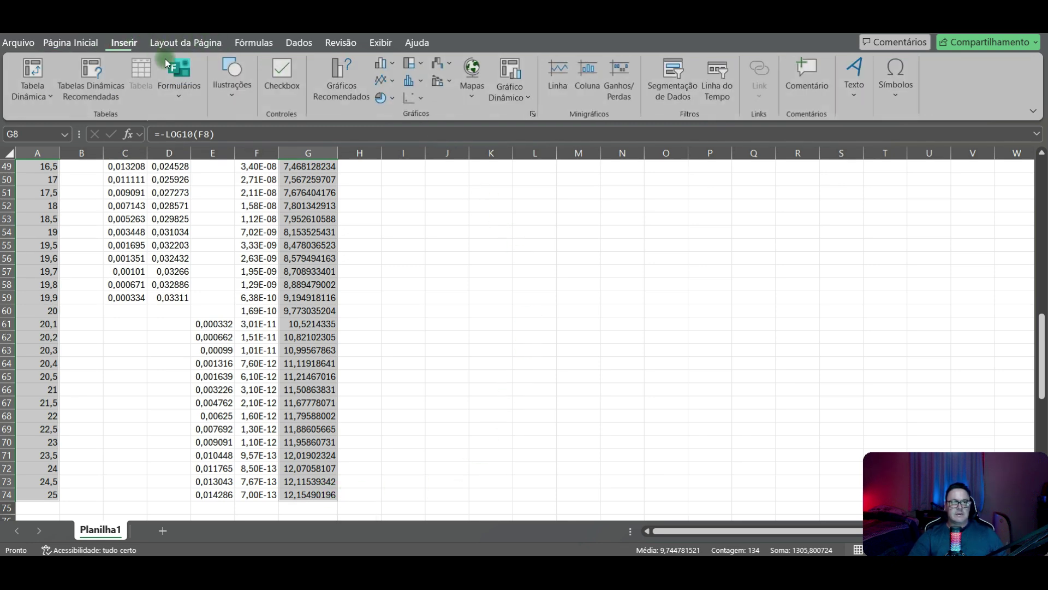
click(421, 102)
click(500, 150)
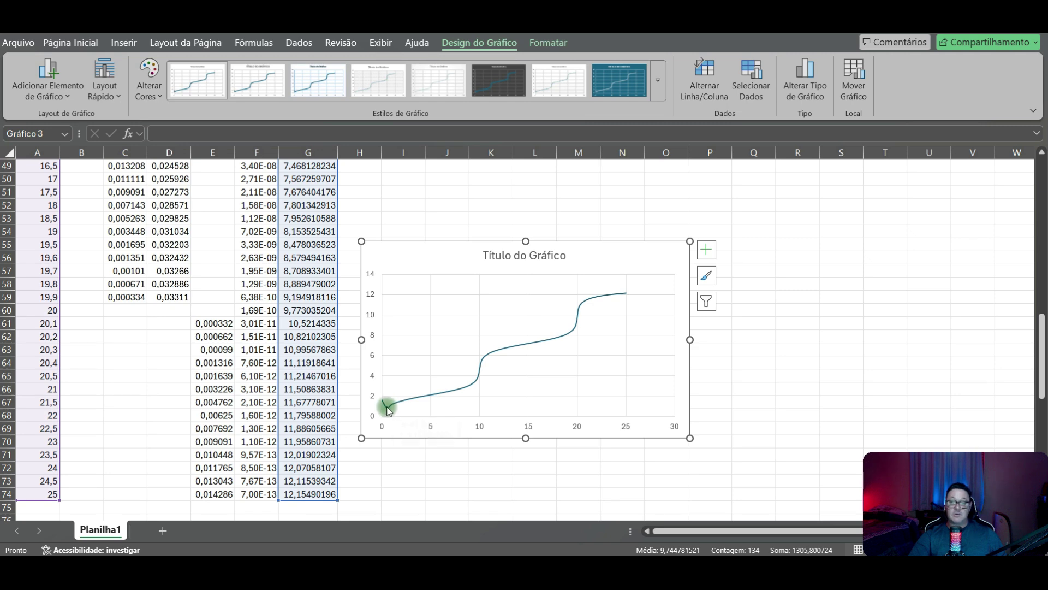
Step: Delete rows 9 to 12, covering volumes 0,5 to 2, and check the start of the charted titration curve
scroll(351, 398, up, 9)
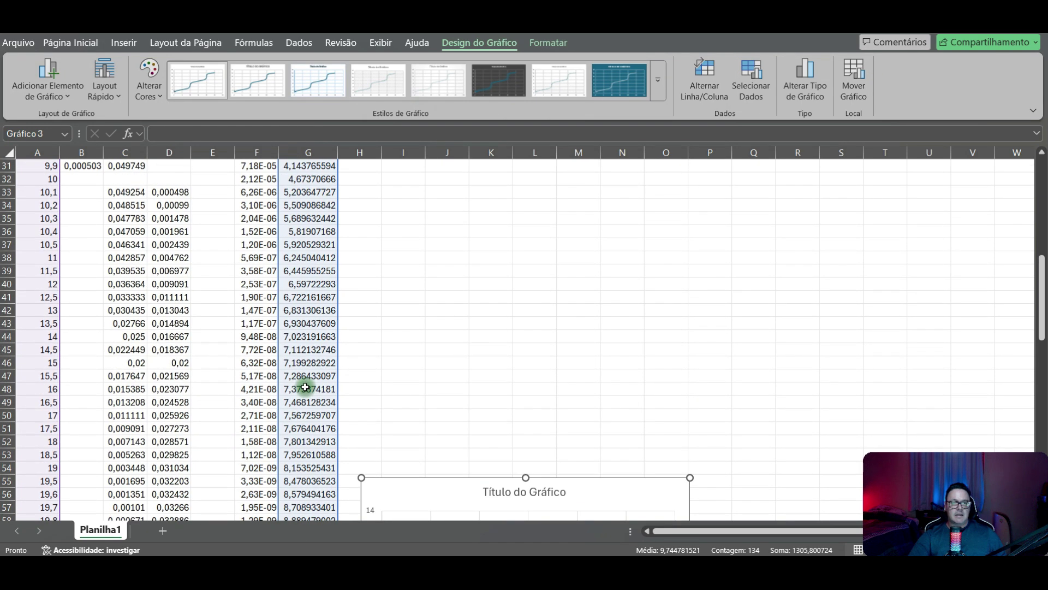
scroll(302, 391, up, 7)
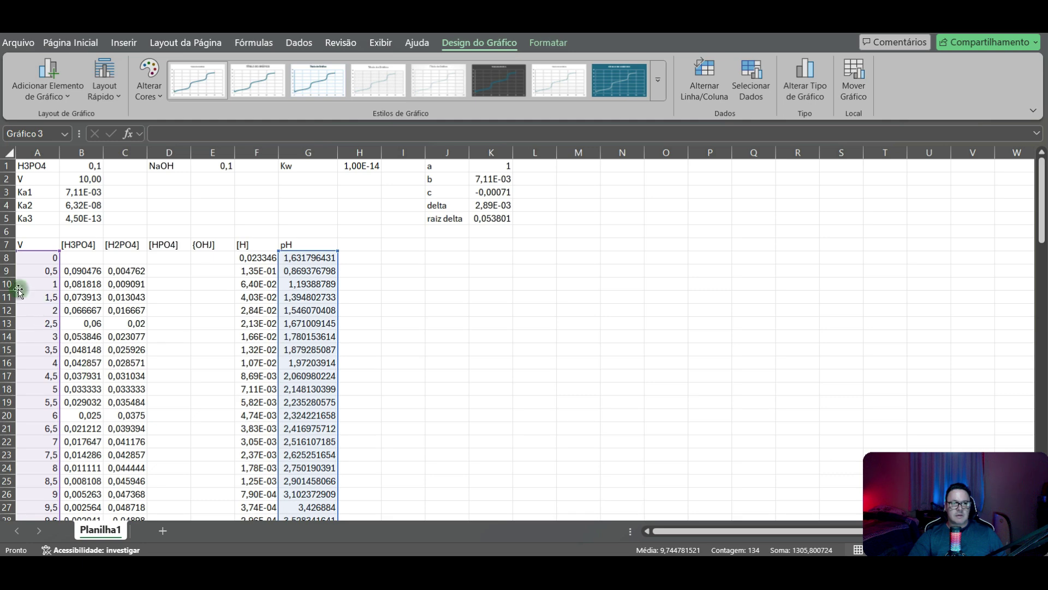
drag(9, 269, 8, 310)
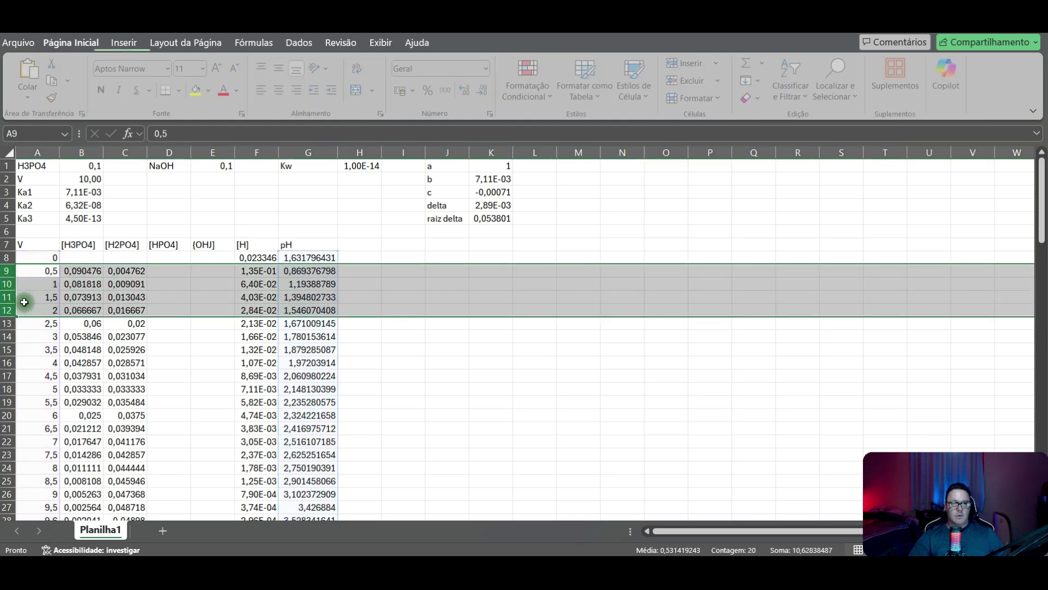
right_click(5, 290)
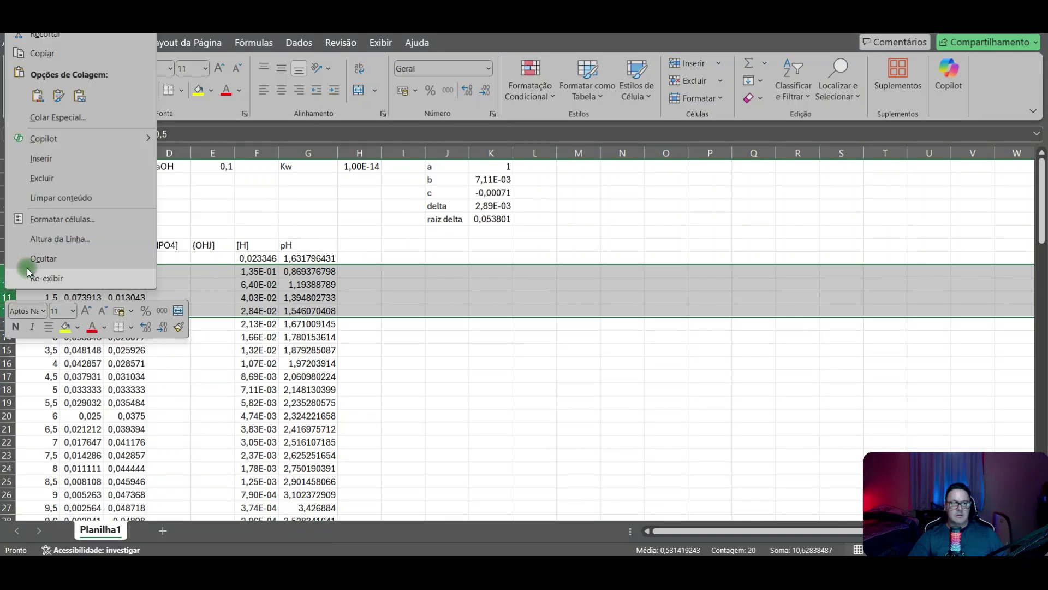
click(58, 179)
scroll(382, 382, down, 12)
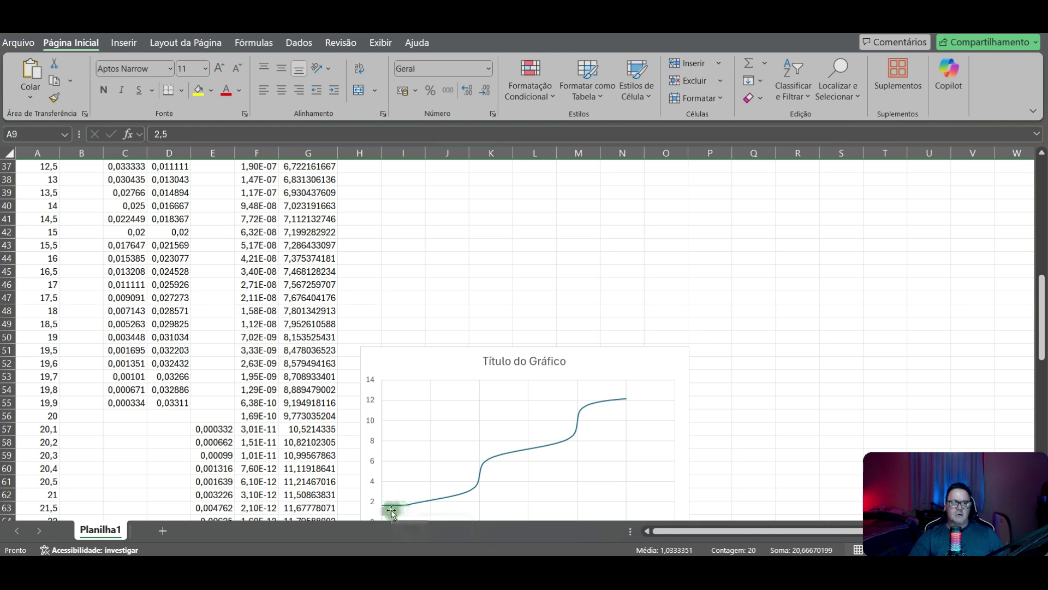
scroll(407, 512, up, 2)
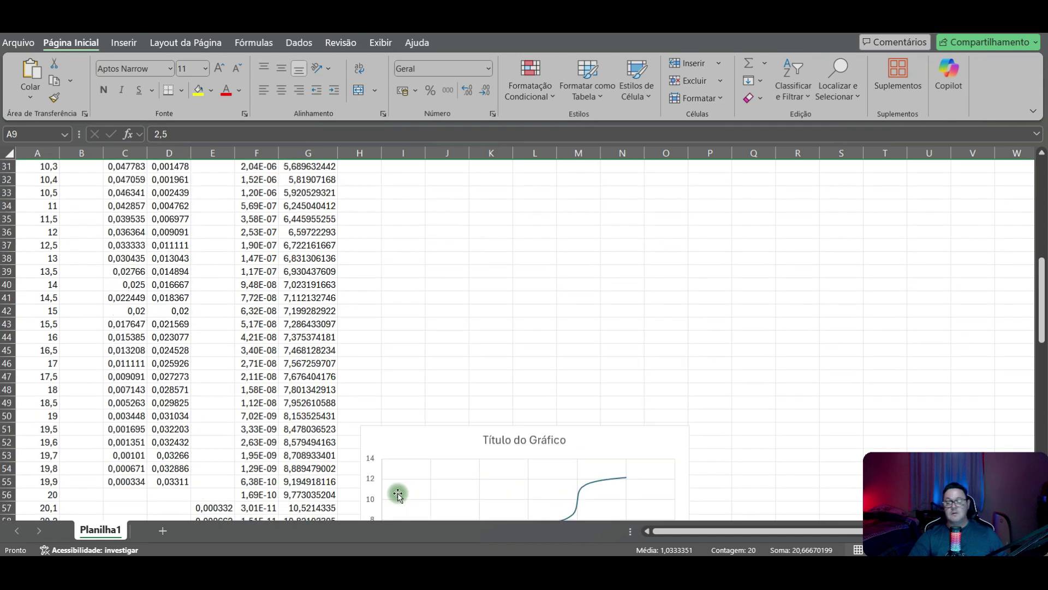
scroll(399, 490, down, 3)
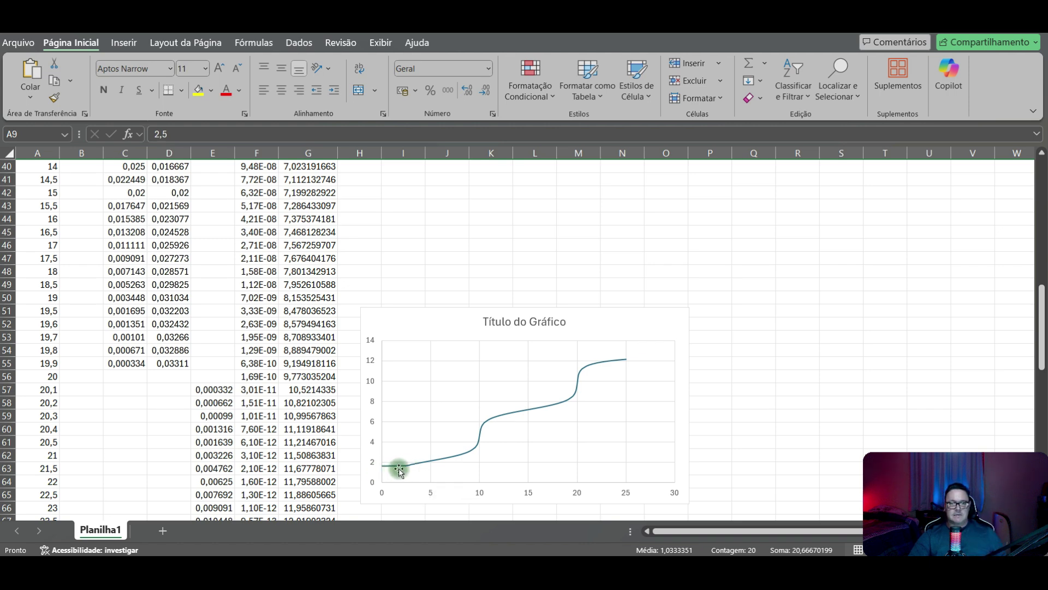
mouse_move(397, 470)
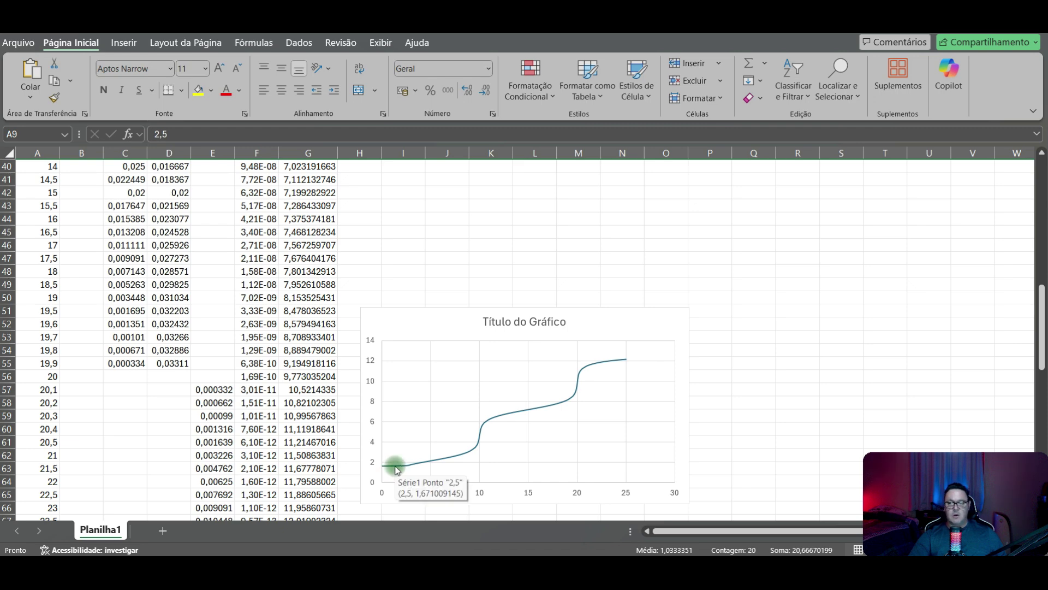